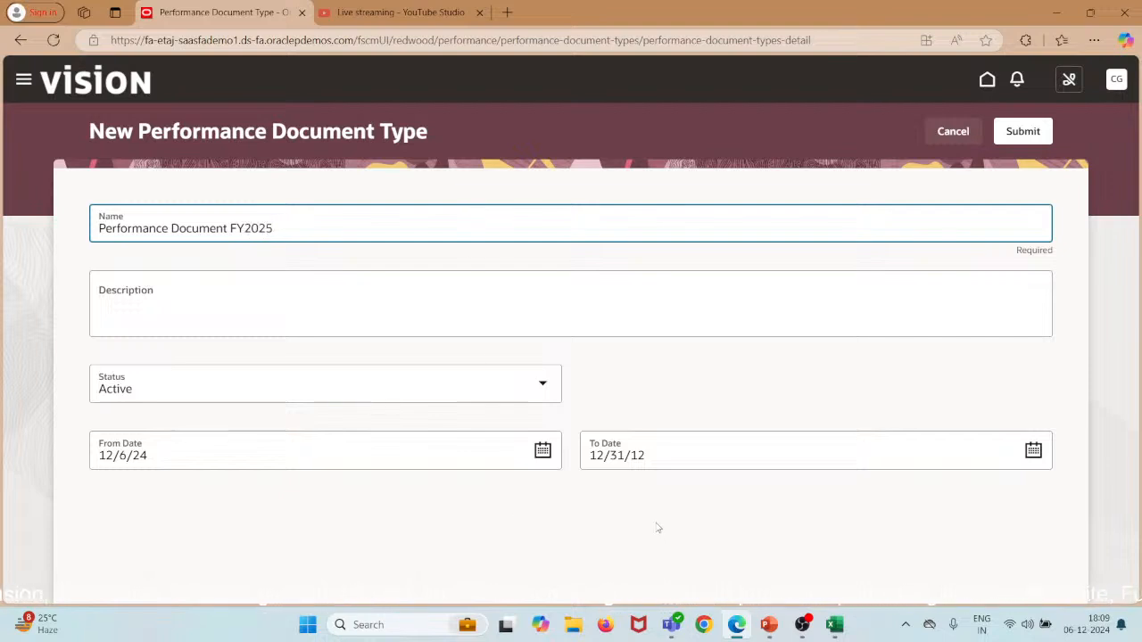
click(403, 309)
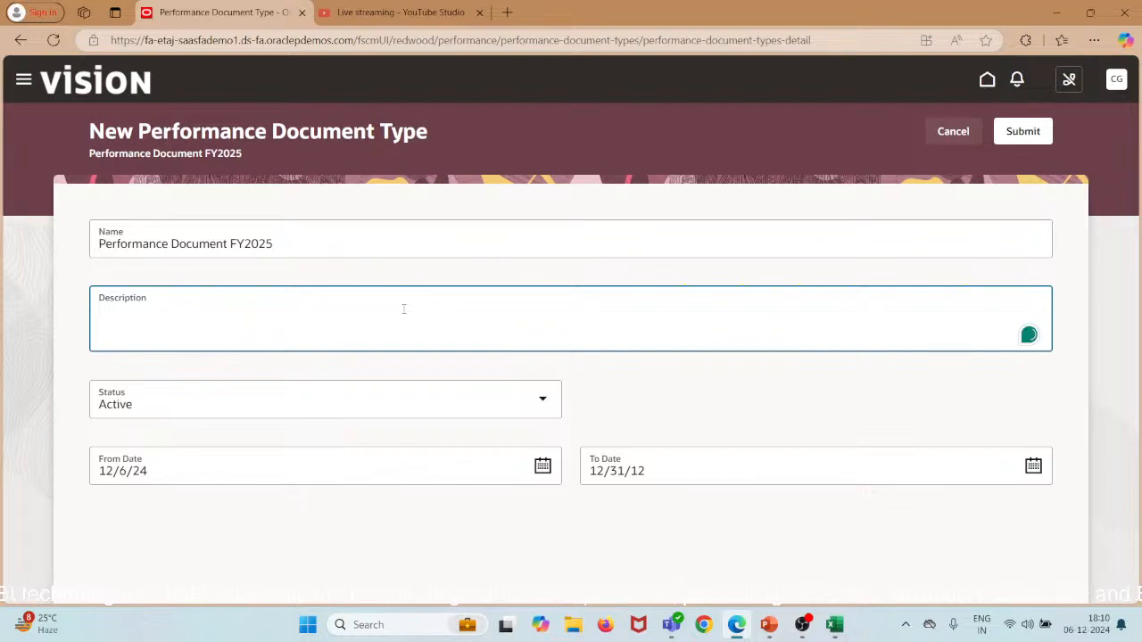
text(PErf)
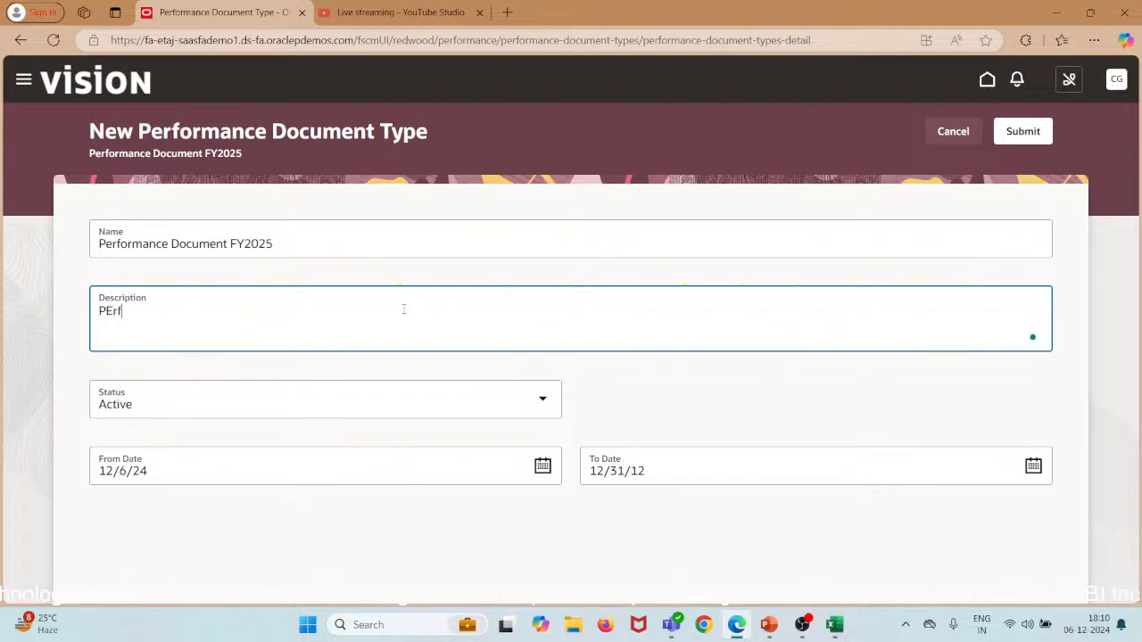
text(ormanc)
key(Delete)
text(\e)
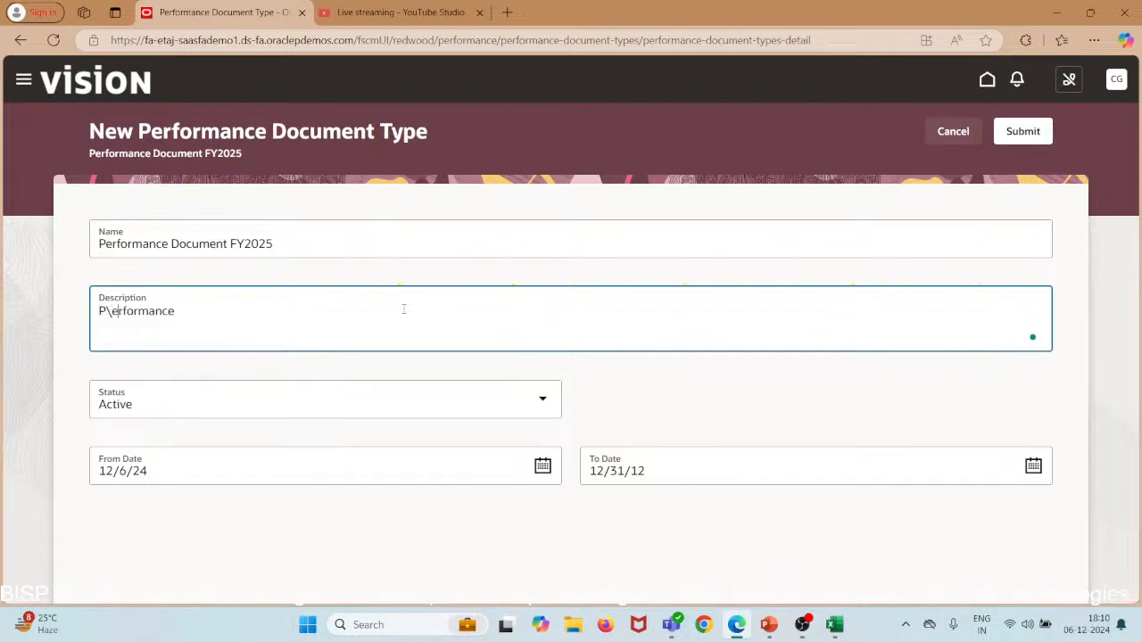
key(BackSpace)
key(BackSpace)
text(e)
key(End)
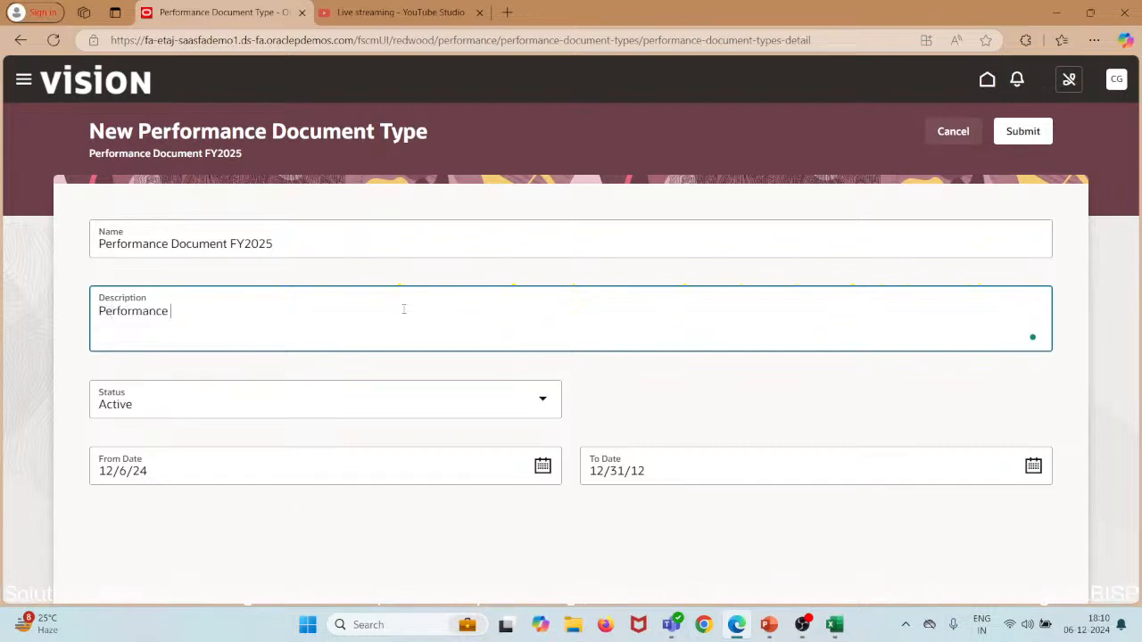
text(Document for)
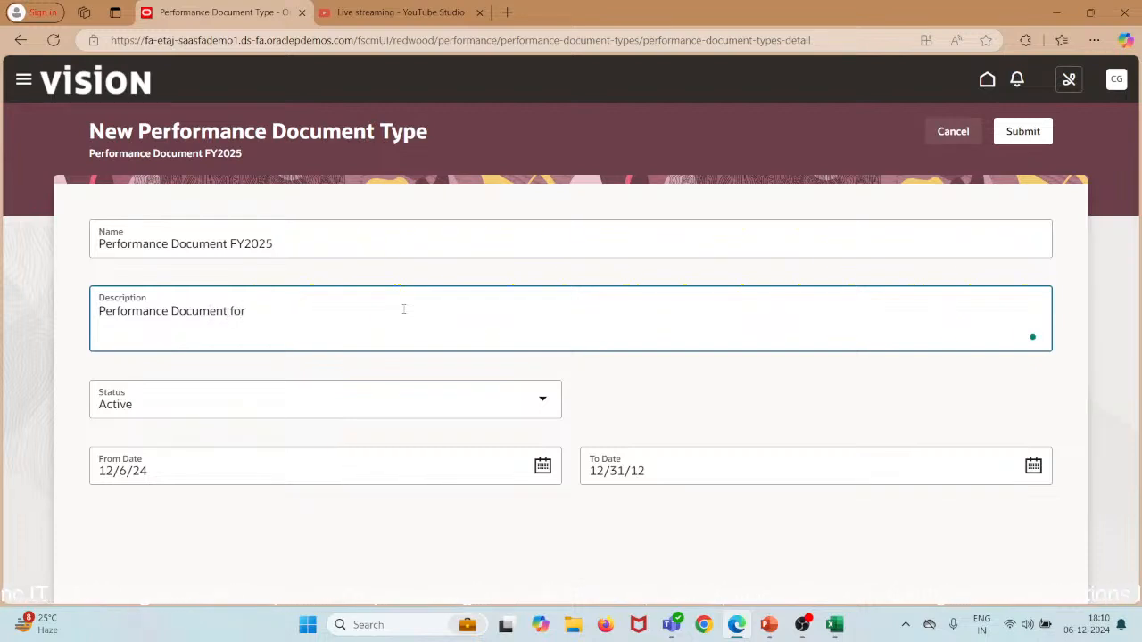
text( FY2025)
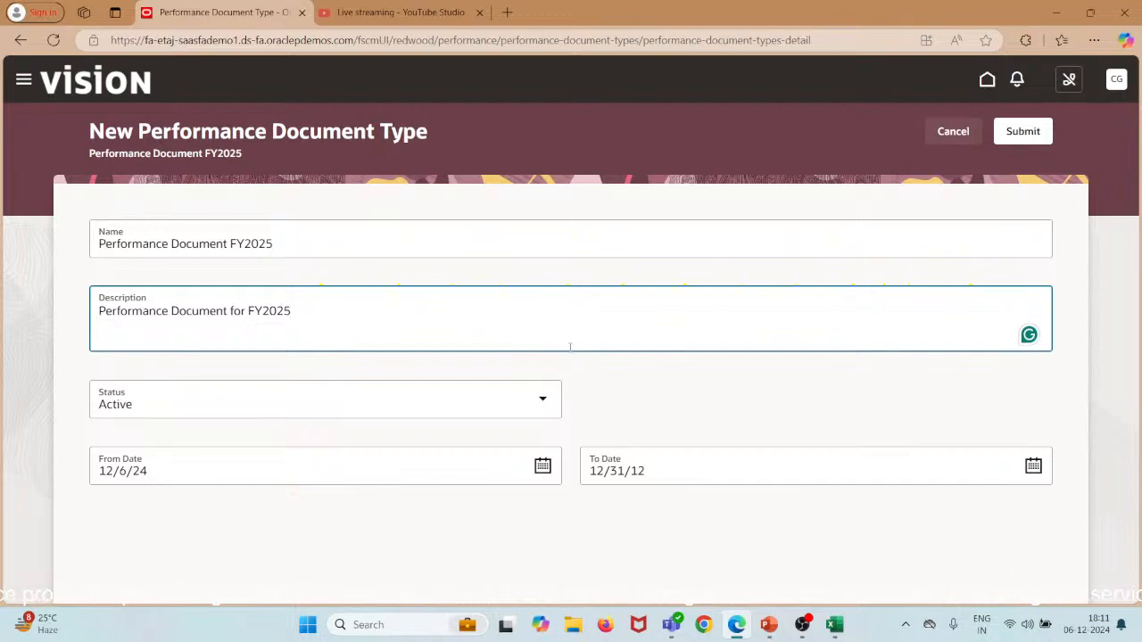
click(946, 134)
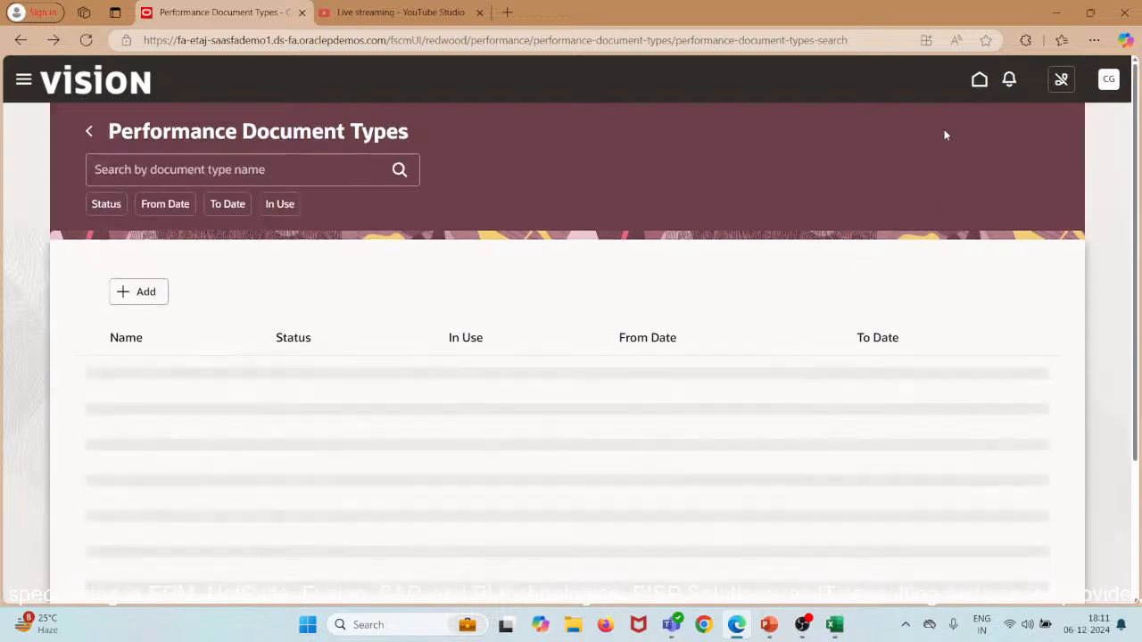
click(145, 291)
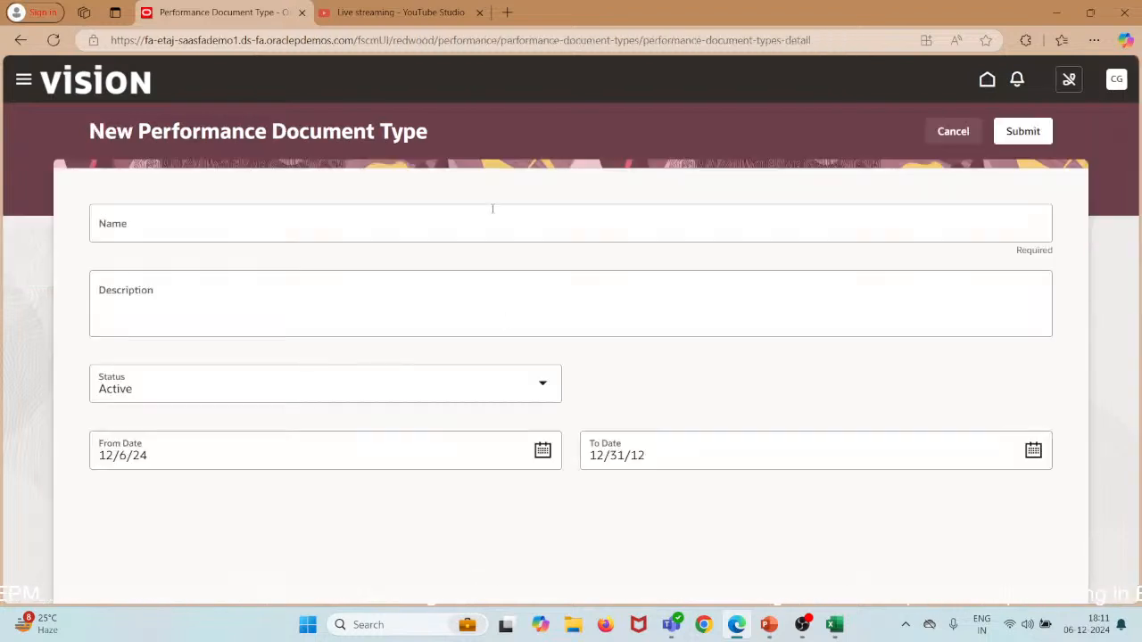
click(487, 208)
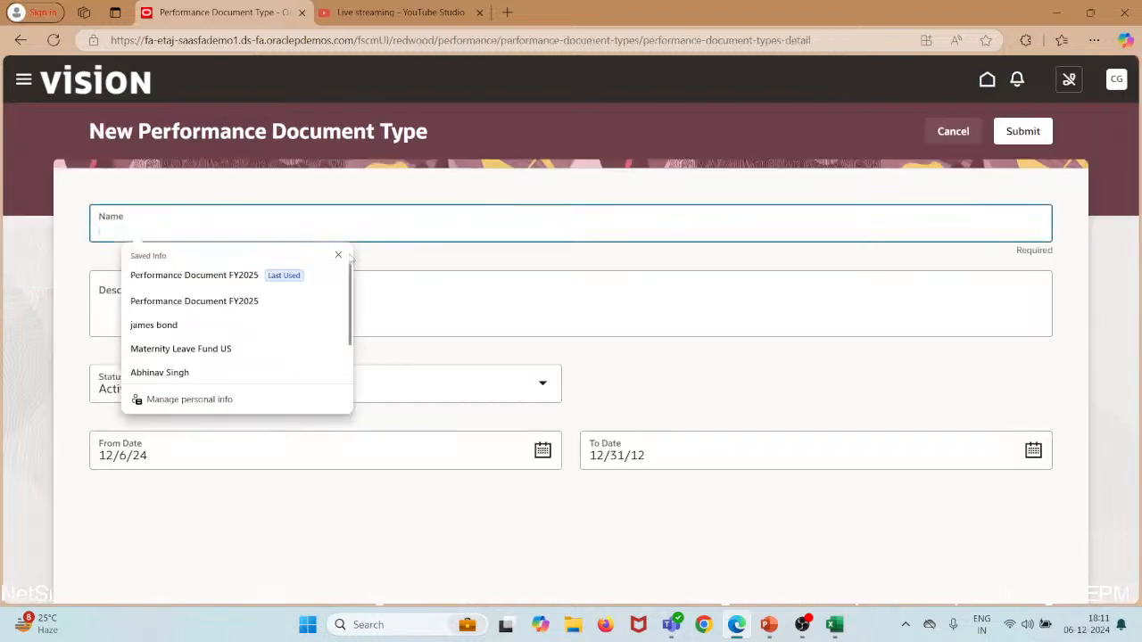
click(205, 275)
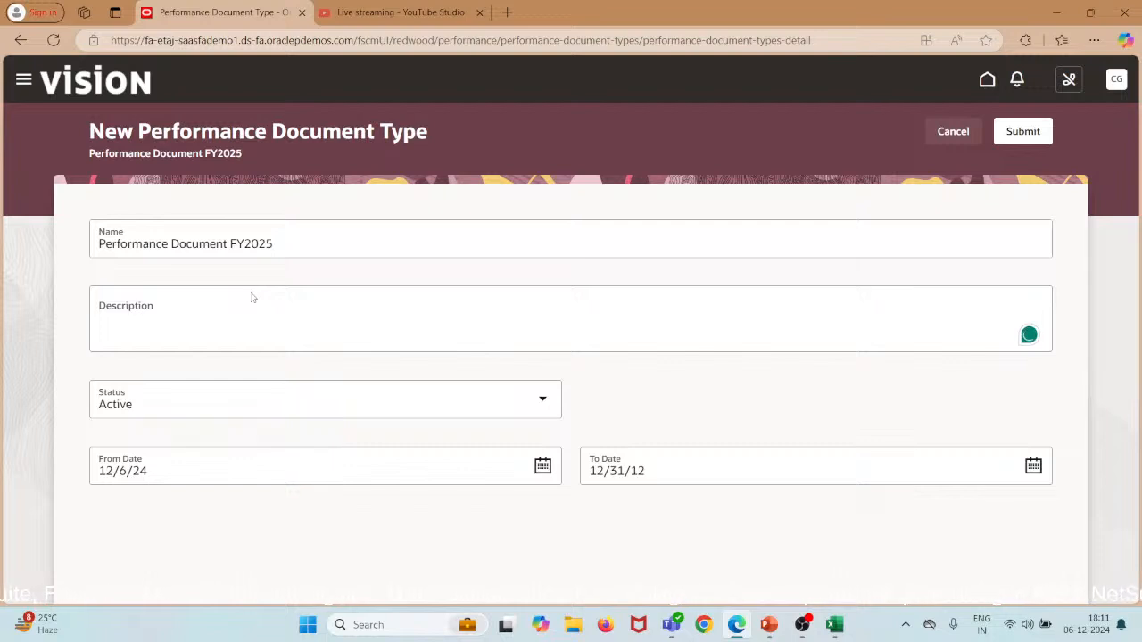
click(200, 314)
text(PE)
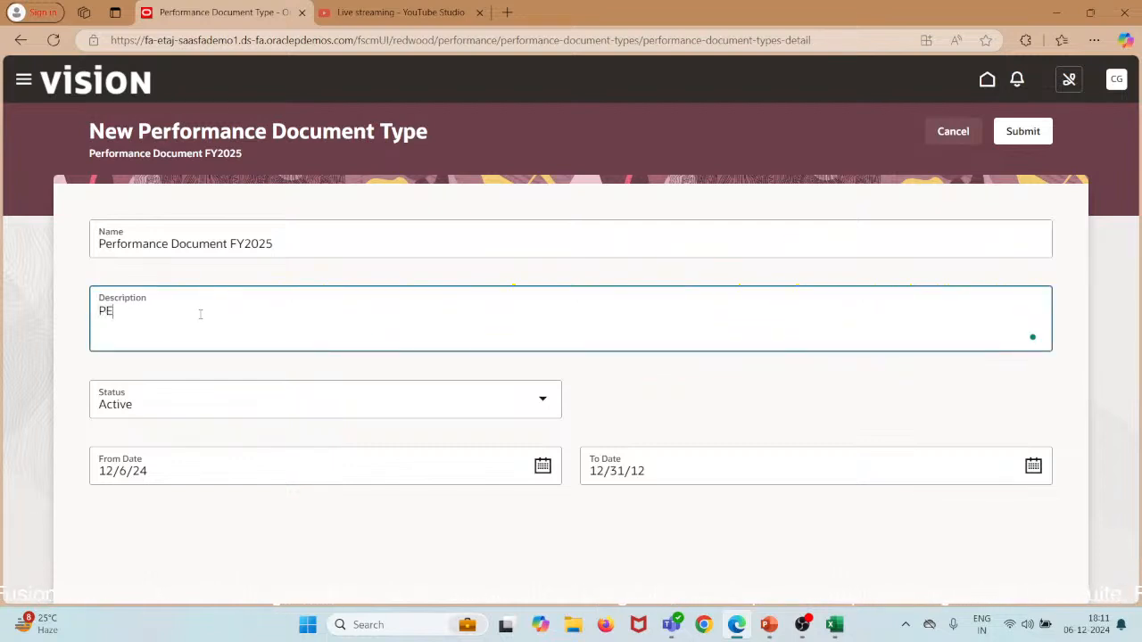
text(rforman)
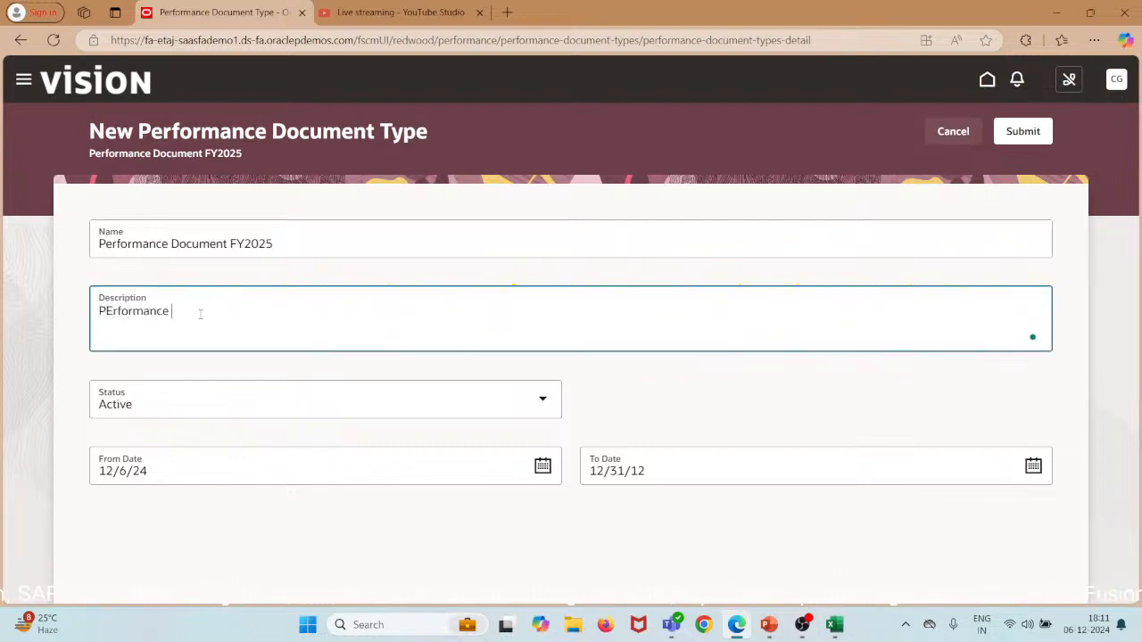
text(ce)
key(Left)
key(Left)
key(Left)
key(Left)
key(Left)
key(Left)
key(Left)
key(Left)
key(Left)
key(BackSpace)
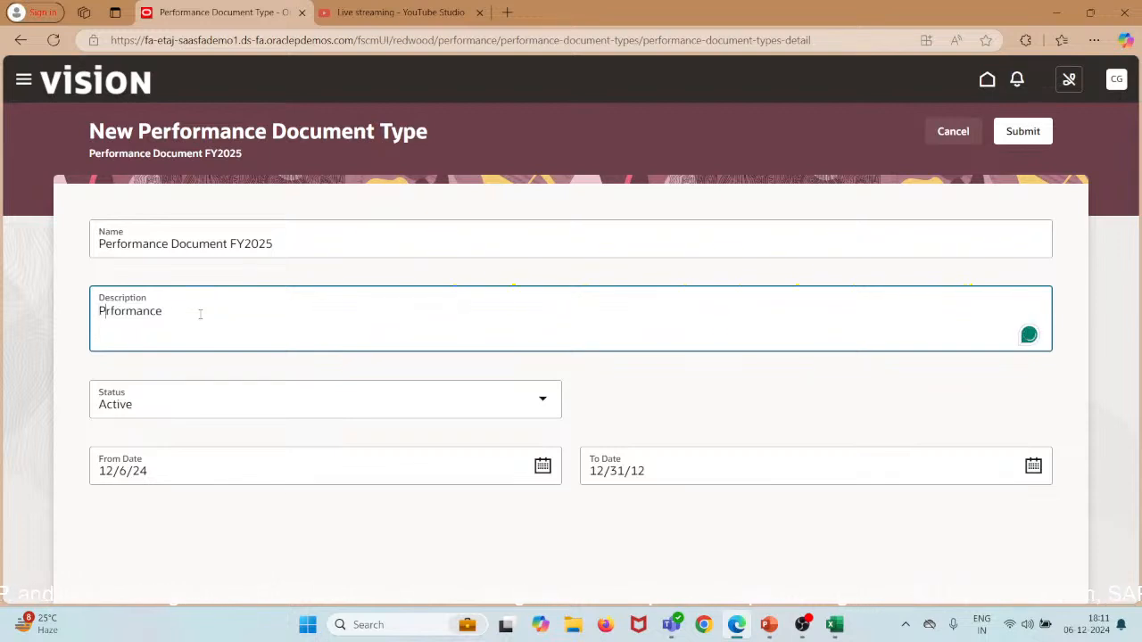
text(e)
key(End)
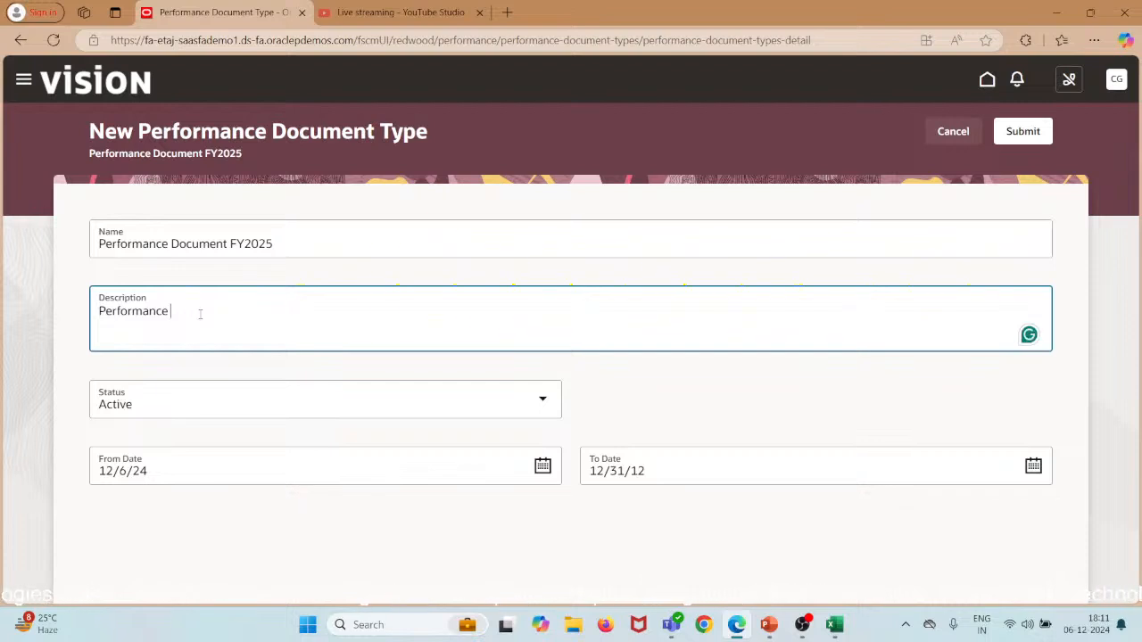
click(947, 136)
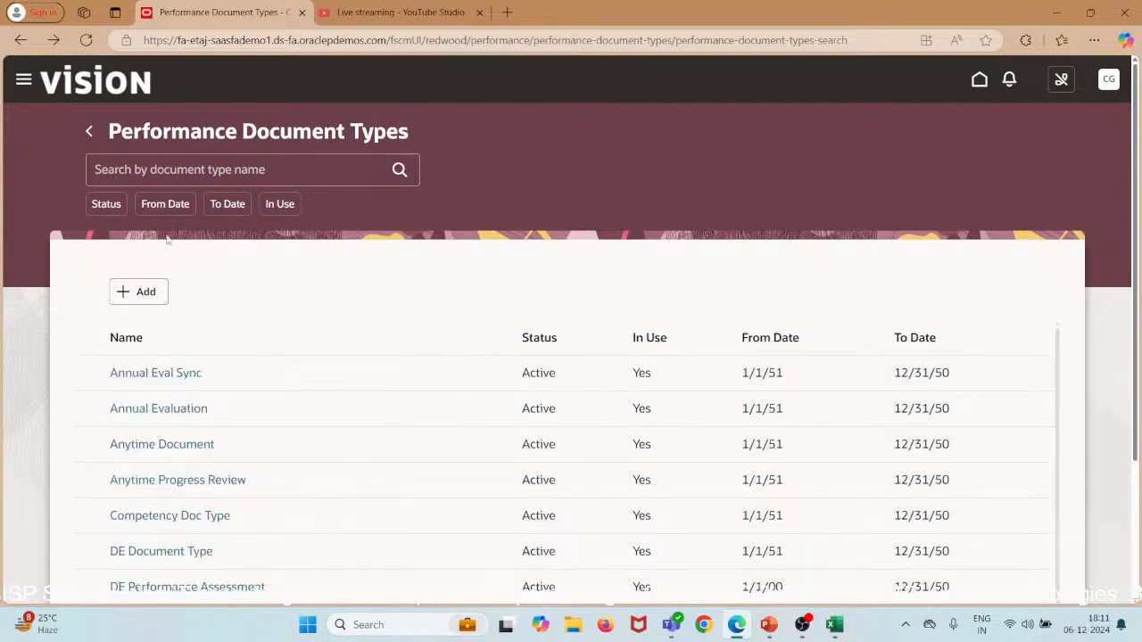
click(89, 132)
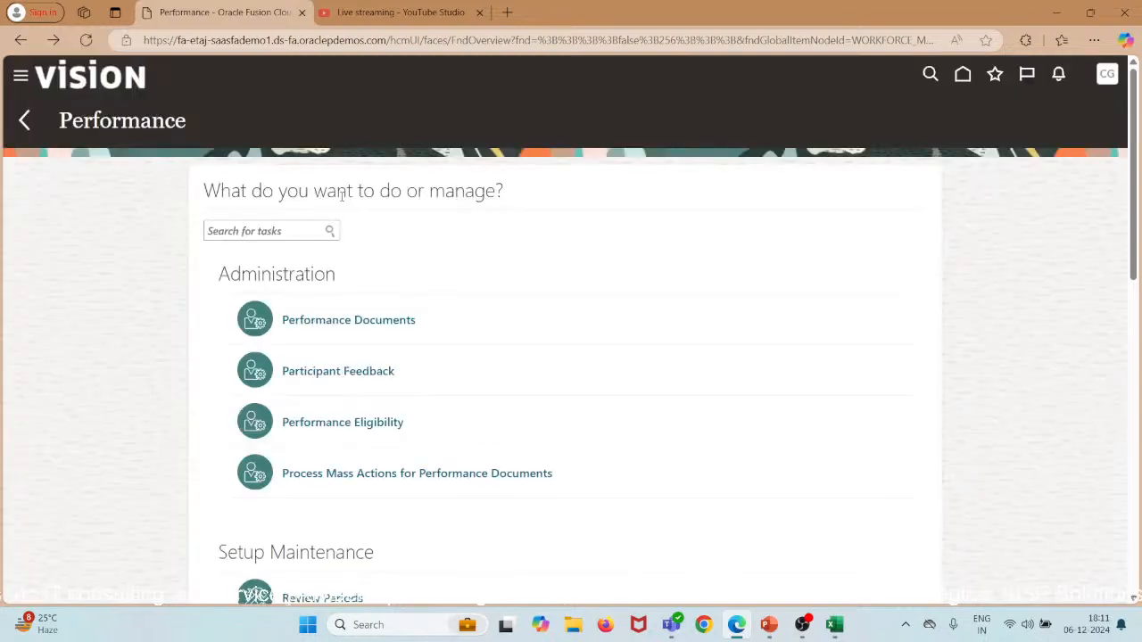
Step: Open Performance Document Types from the Performance setup tasks and add a new type named Performance Document FY2025
scroll(505, 378, down, 9)
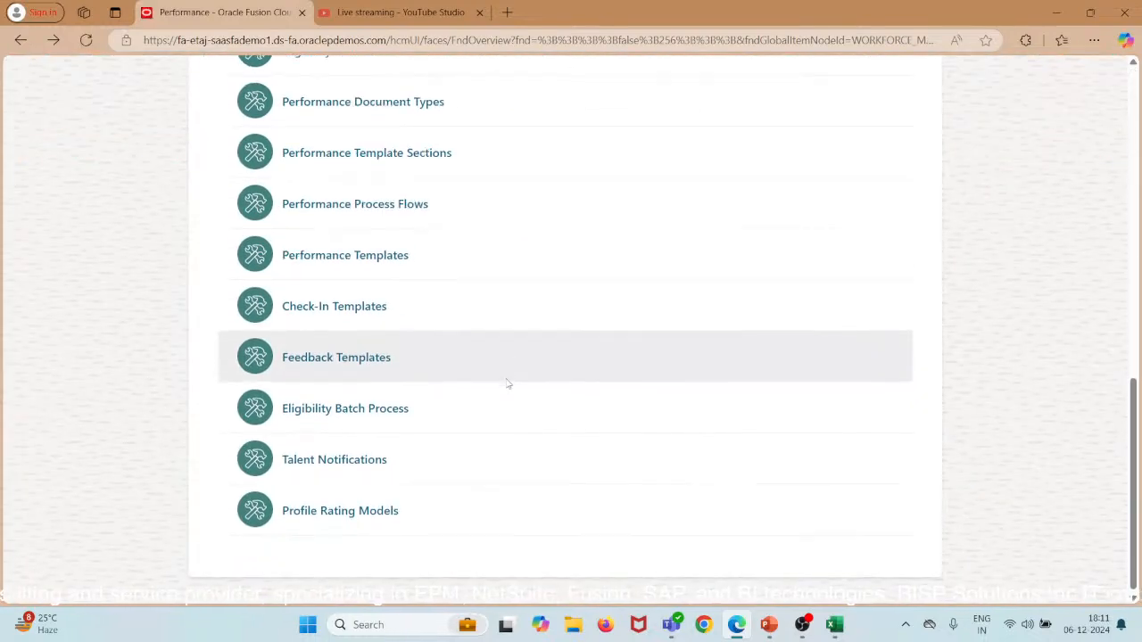
scroll(506, 385, up, 2)
scroll(507, 385, up, 1)
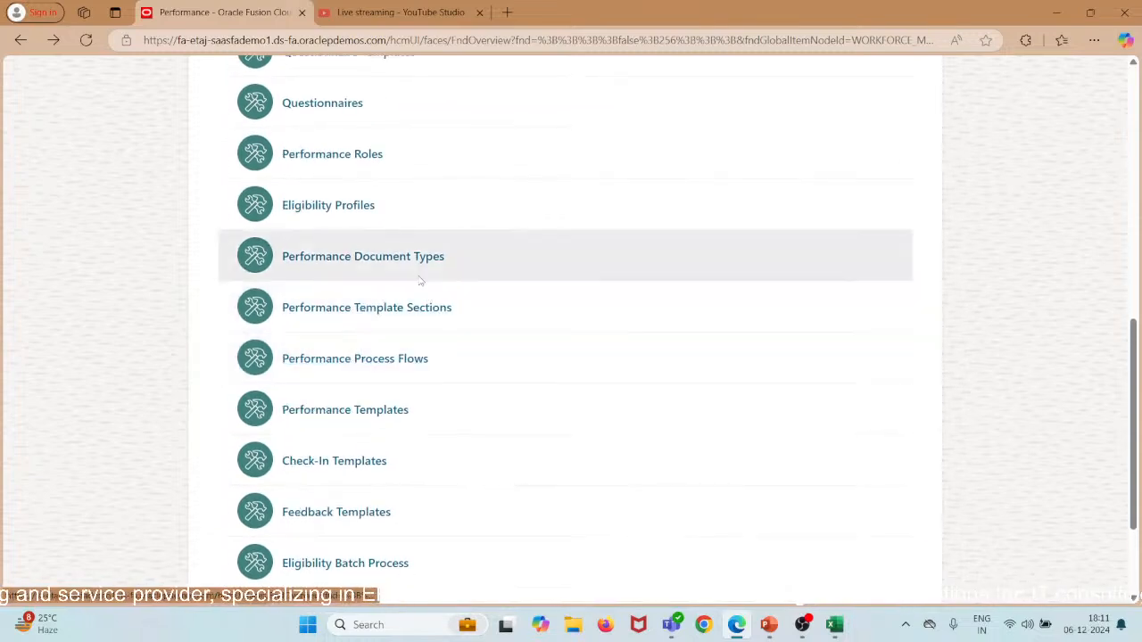
click(407, 258)
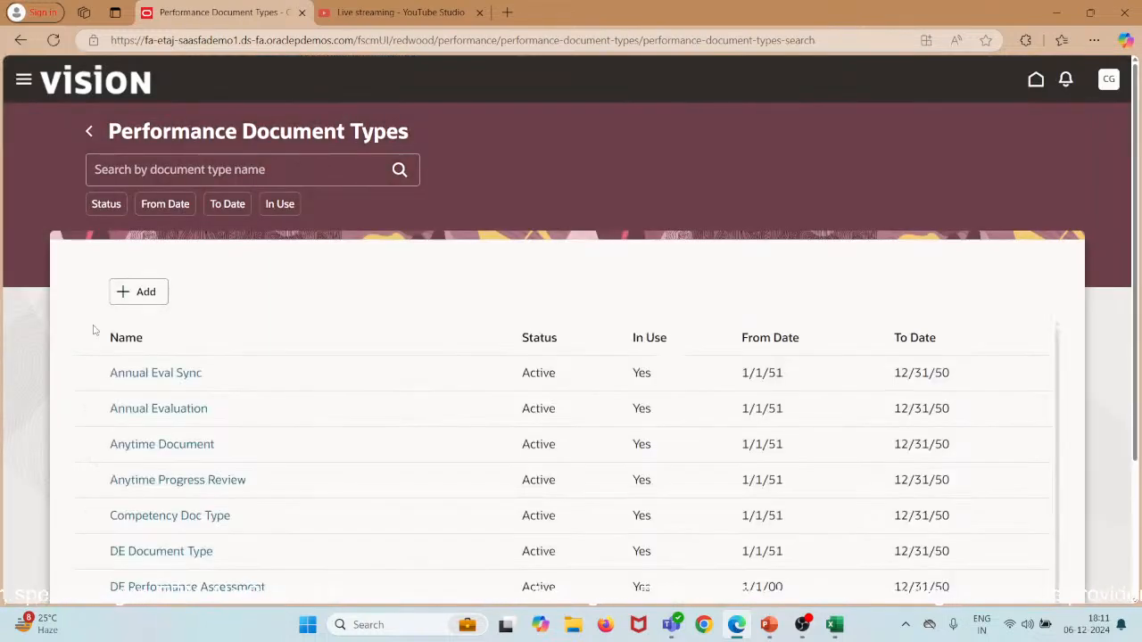
click(138, 291)
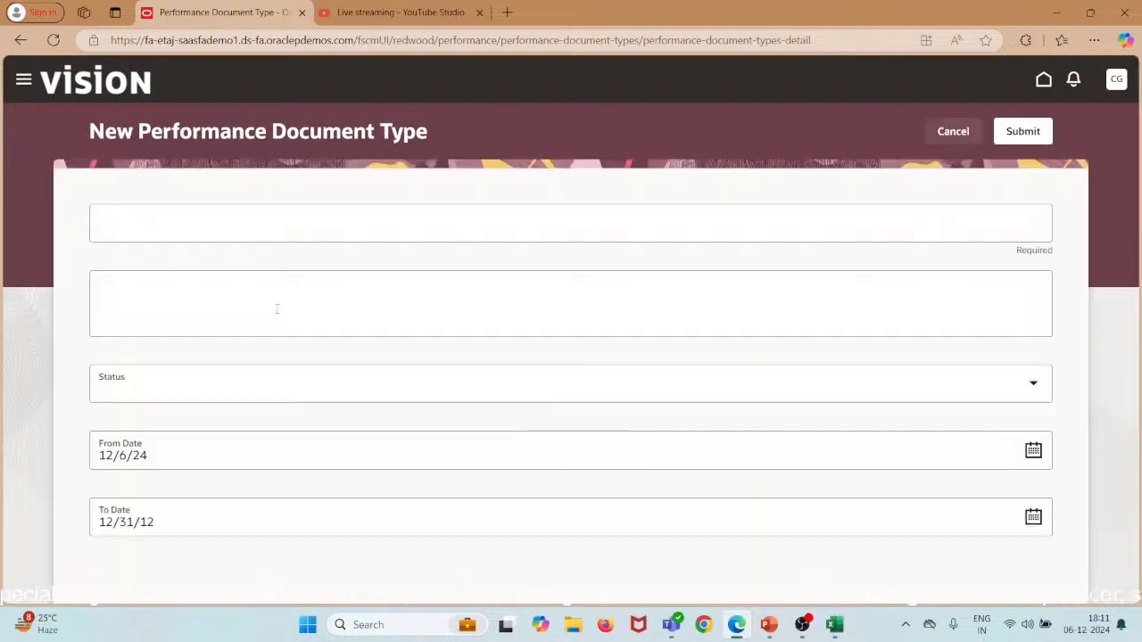
click(354, 213)
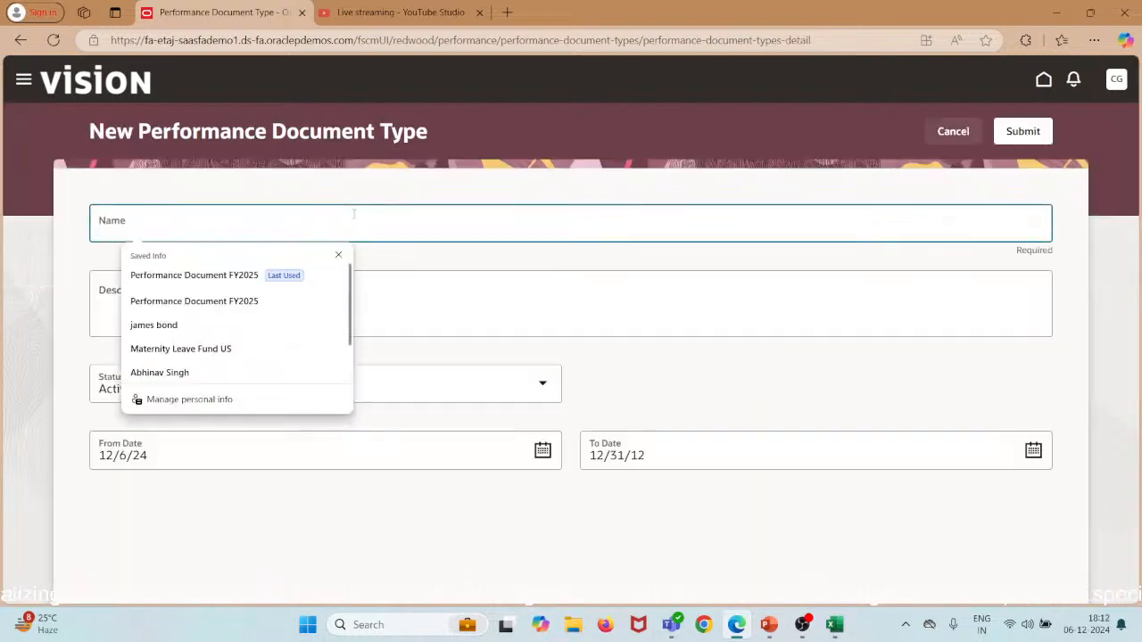
click(280, 275)
Step: Enter the description "Performance Document FY2025" and submit the new performance document type with its default status and dates
click(199, 315)
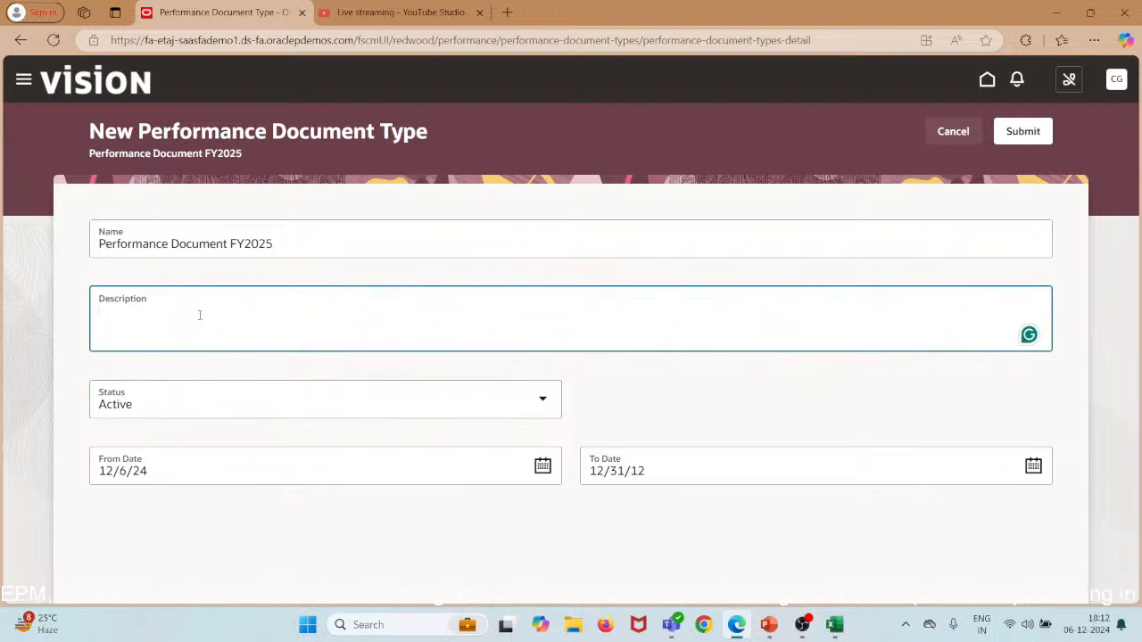
text(Performan)
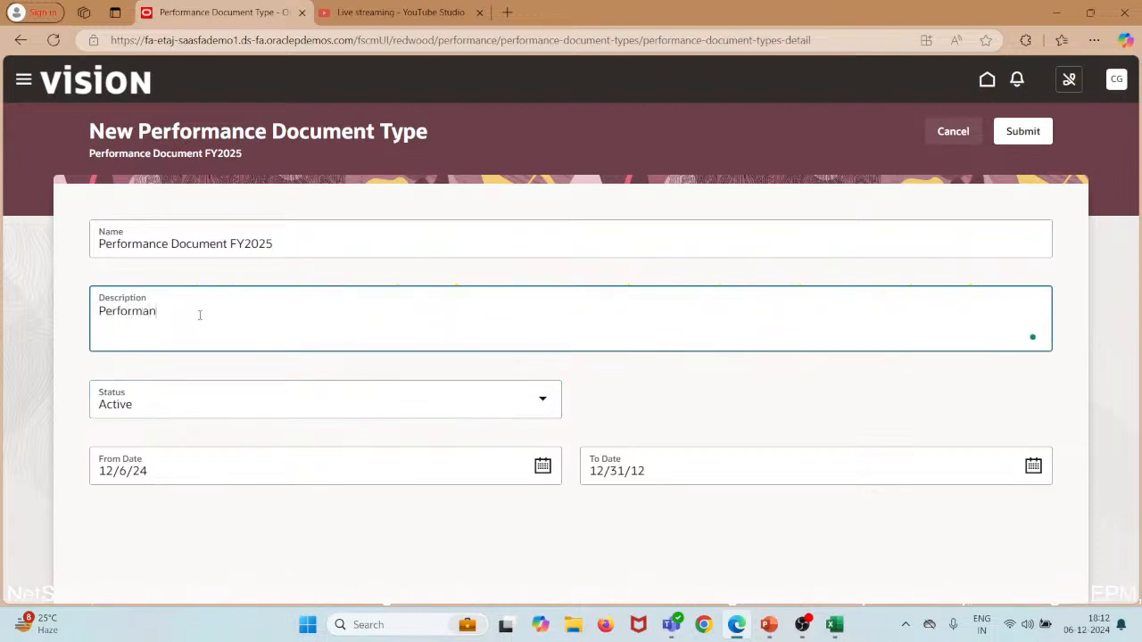
text(ce Document )
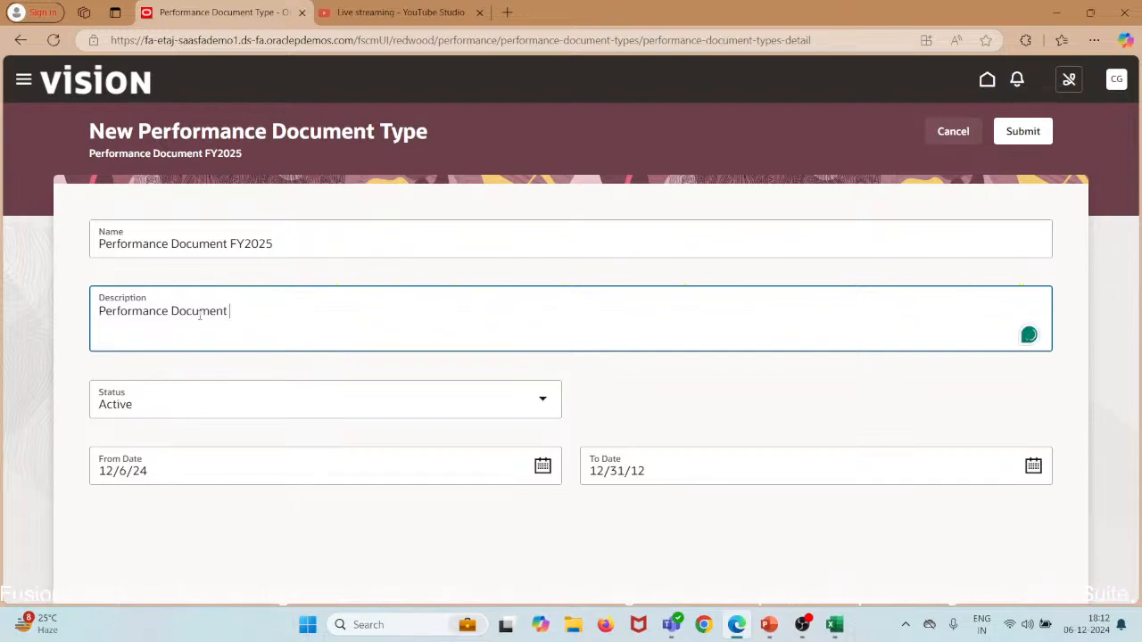
text(FY2025)
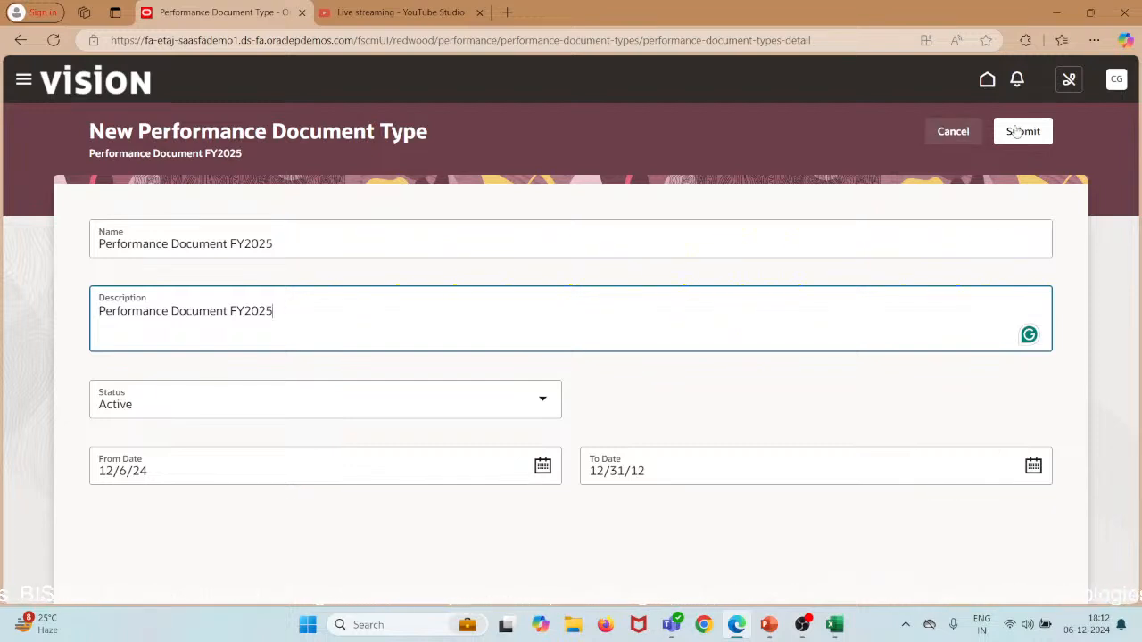
click(1033, 466)
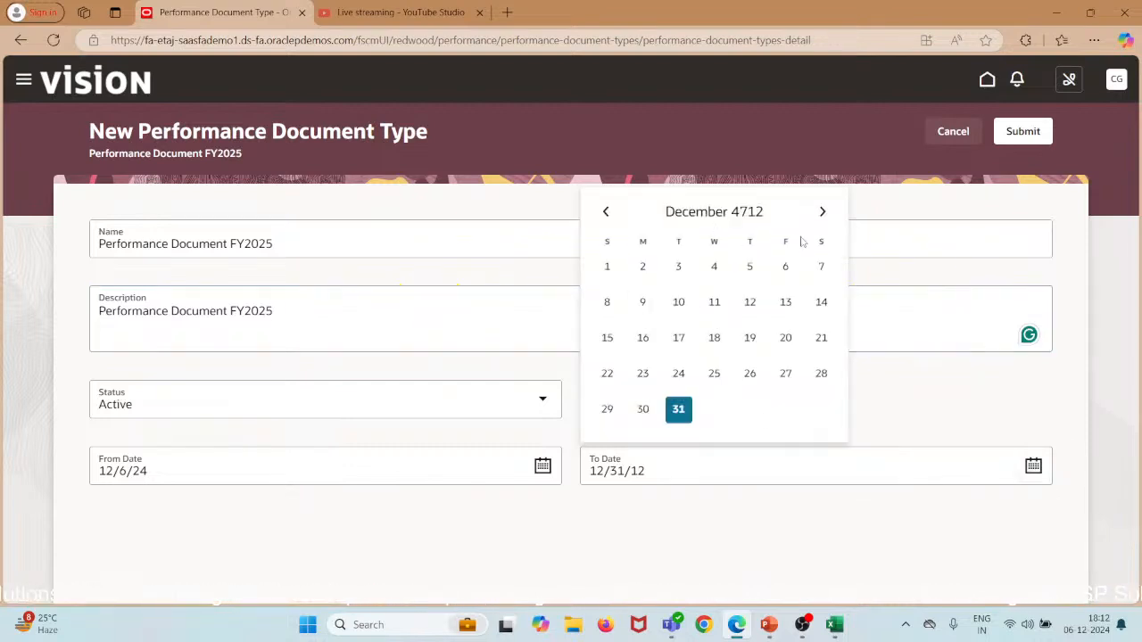
click(1021, 182)
click(1016, 136)
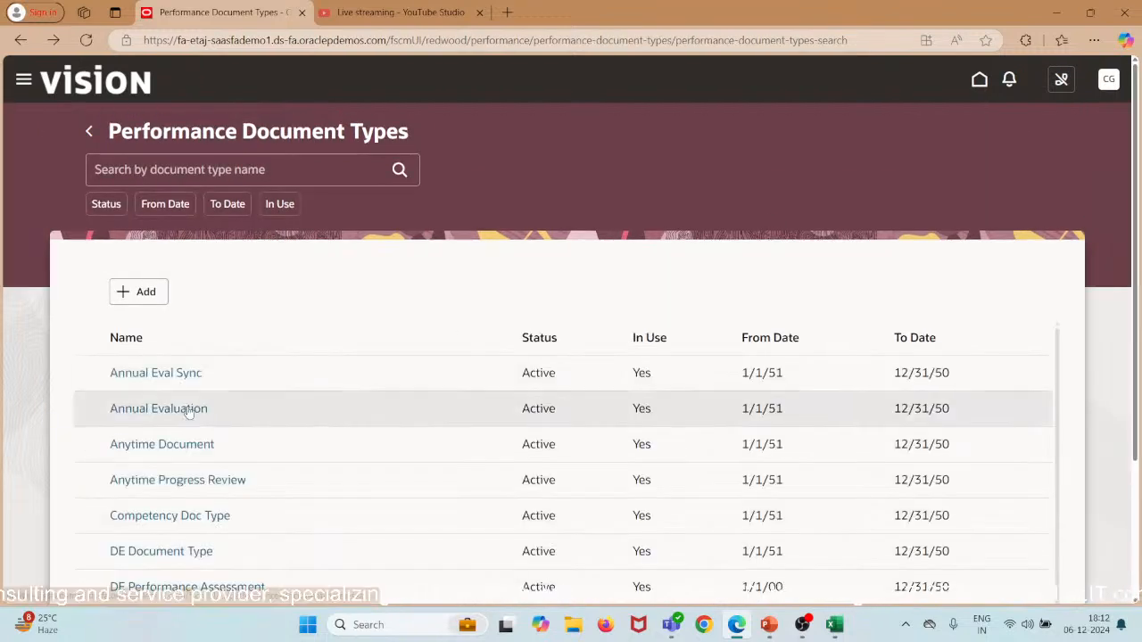
Step: Open Performance Document FY2025 from the document types list, review its details, and leave it without making changes
scroll(183, 408, down, 2)
scroll(401, 272, down, 2)
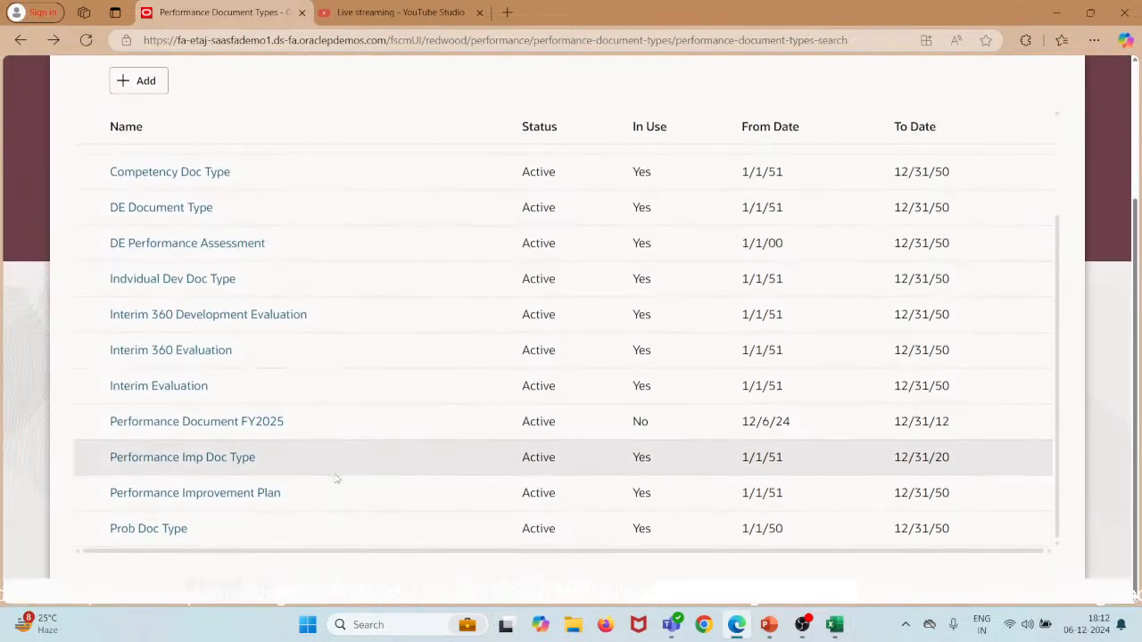
scroll(335, 477, up, 1)
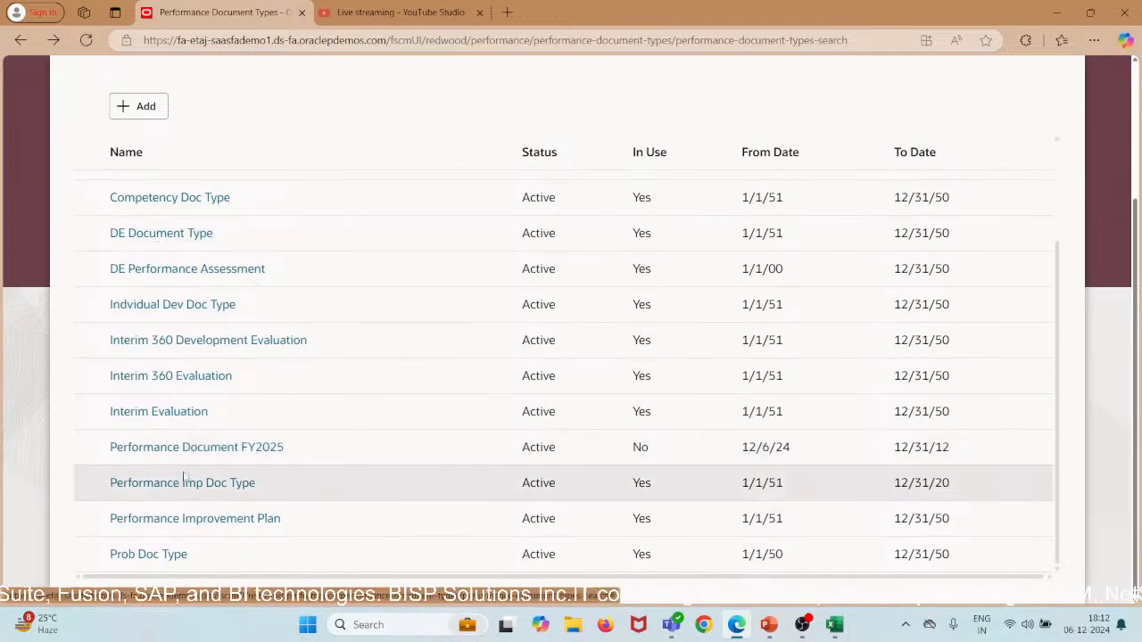
click(201, 450)
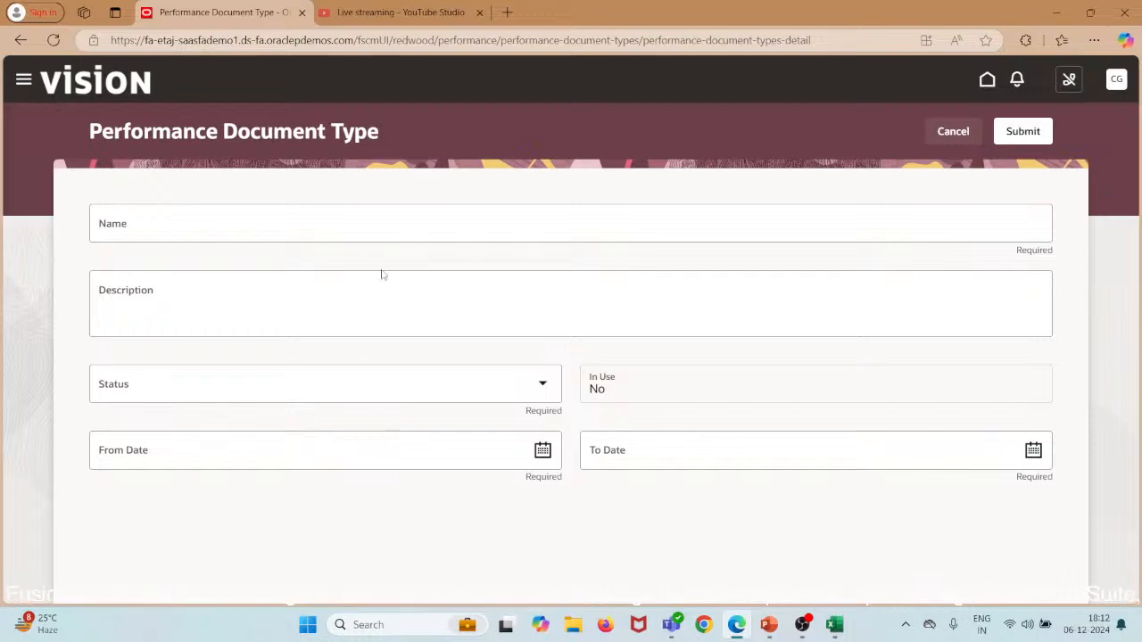
click(627, 404)
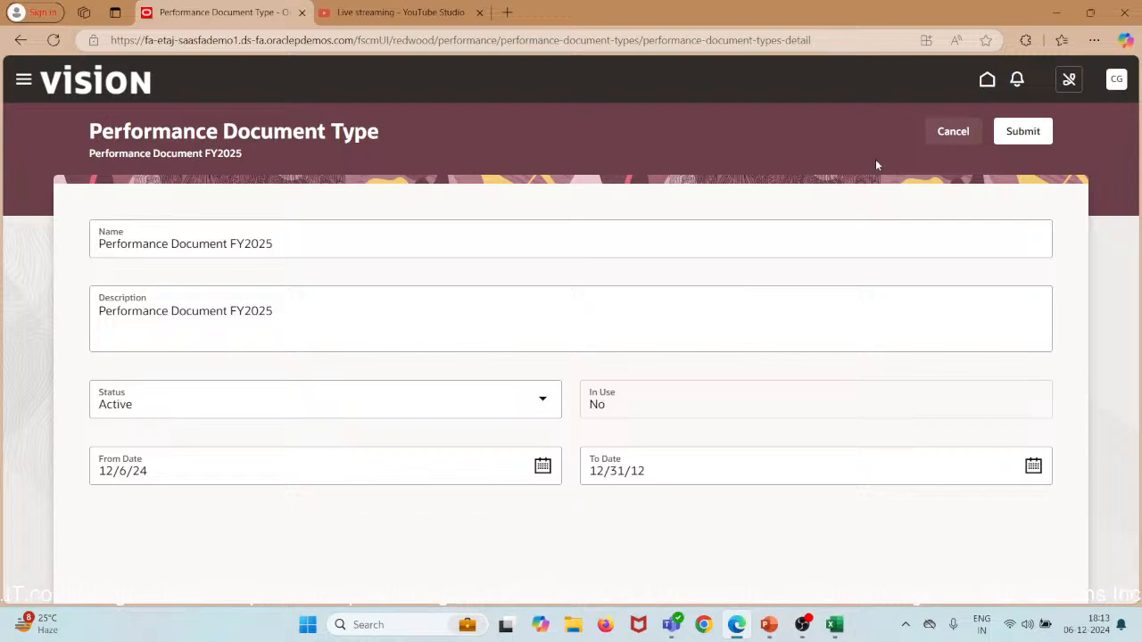
click(946, 132)
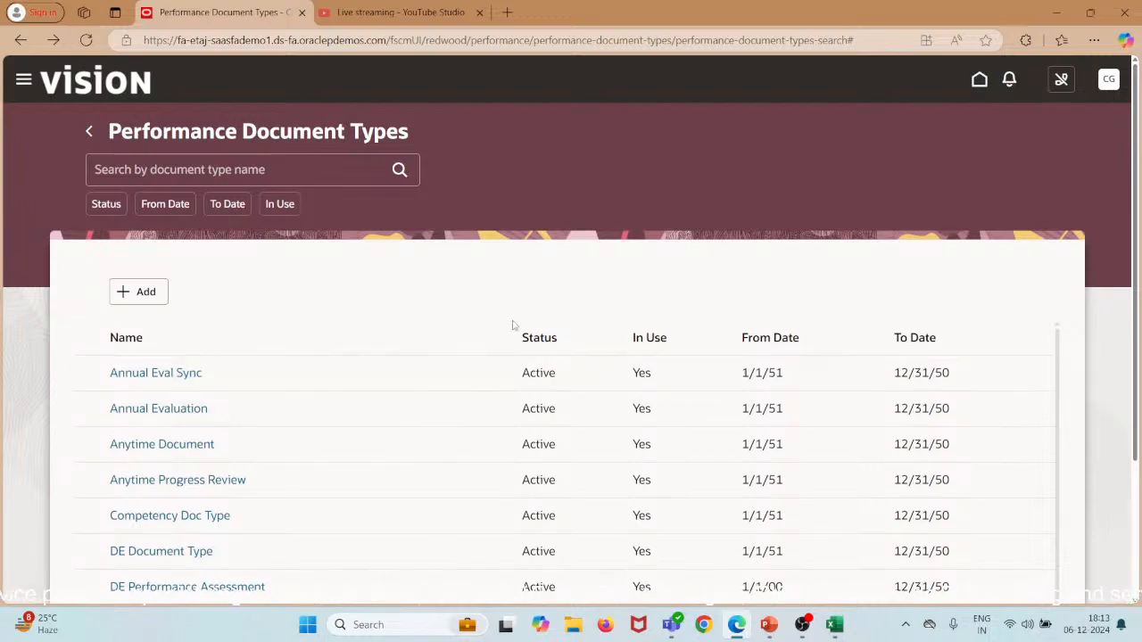
Step: Look over the document types list and switch to the PowerPoint slide show of Performance Session 1
scroll(138, 168, down, 2)
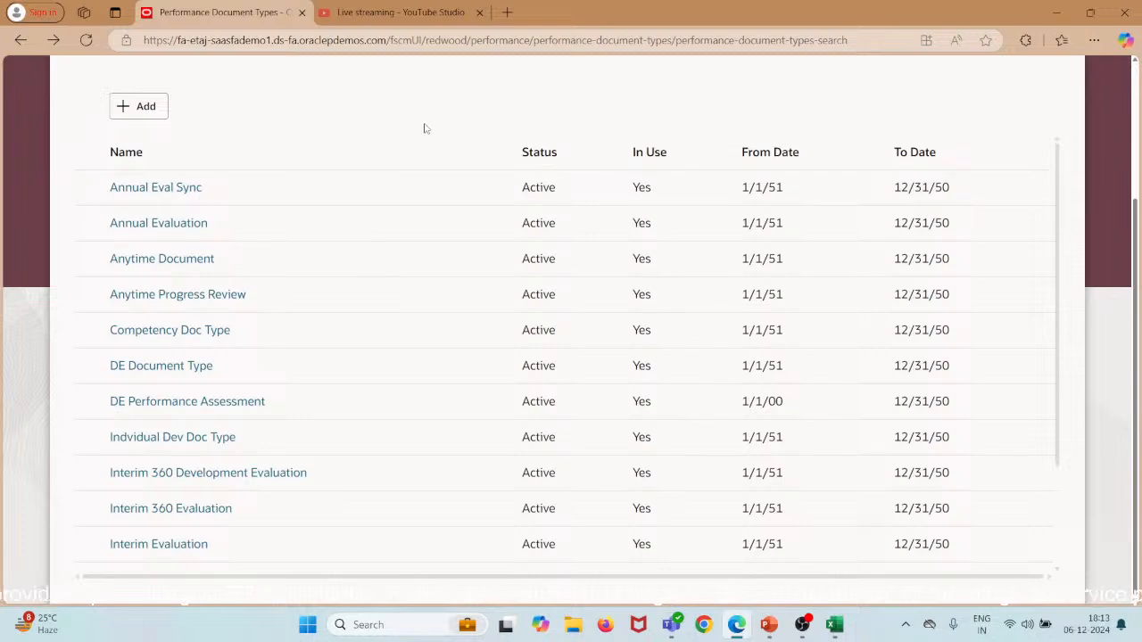
scroll(423, 123, up, 2)
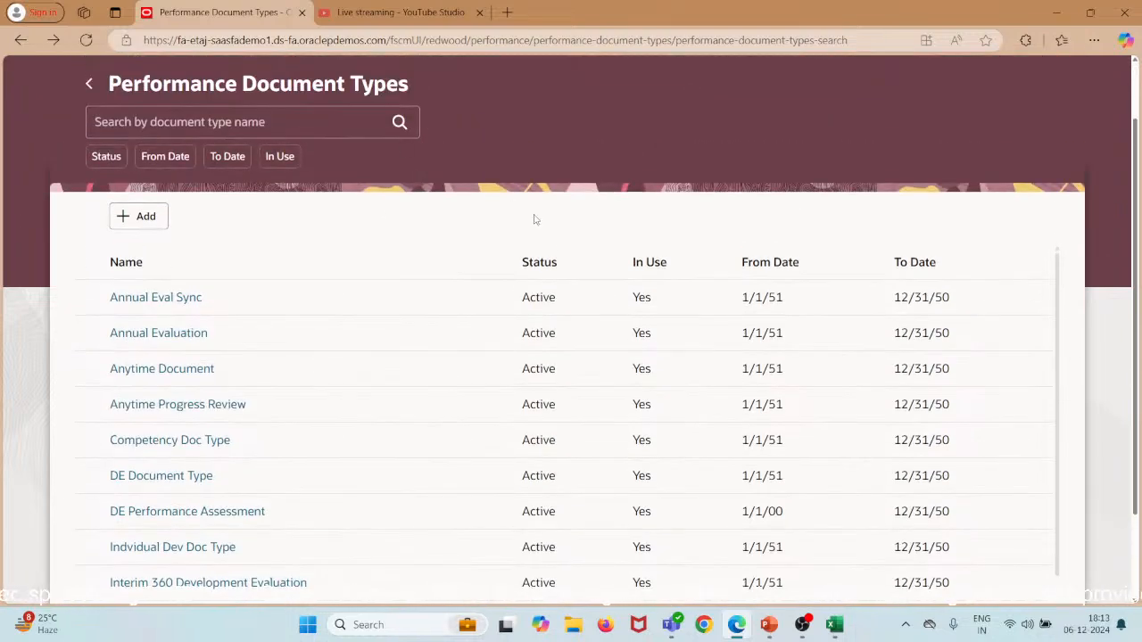
click(769, 624)
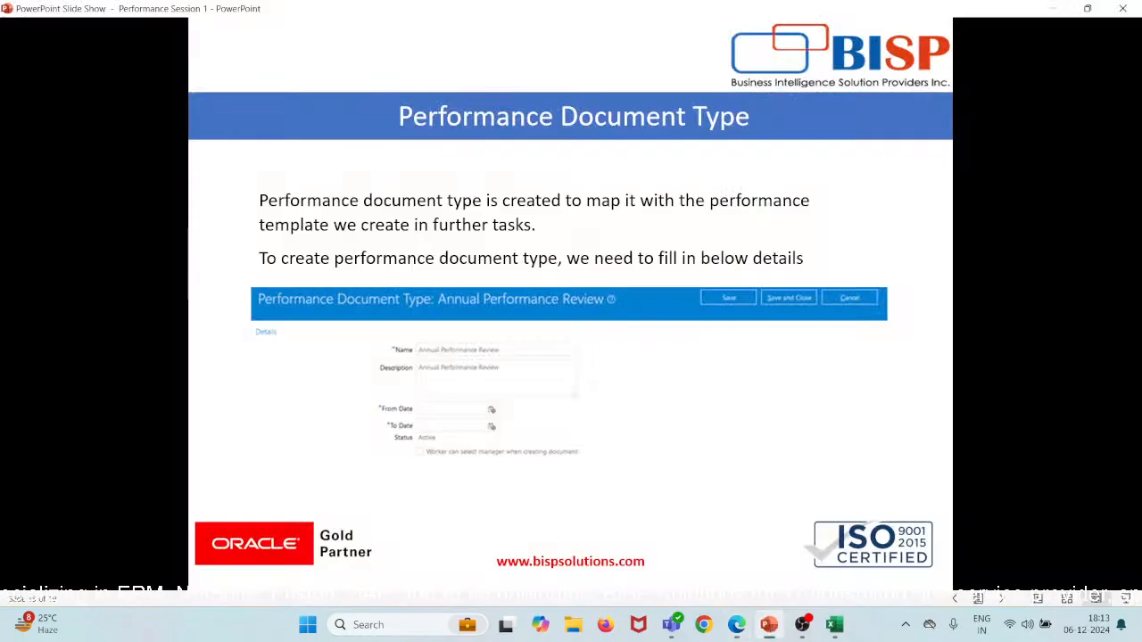
Step: Advance the slide show from the Performance Document Type slide to the Comparison slide
click(518, 396)
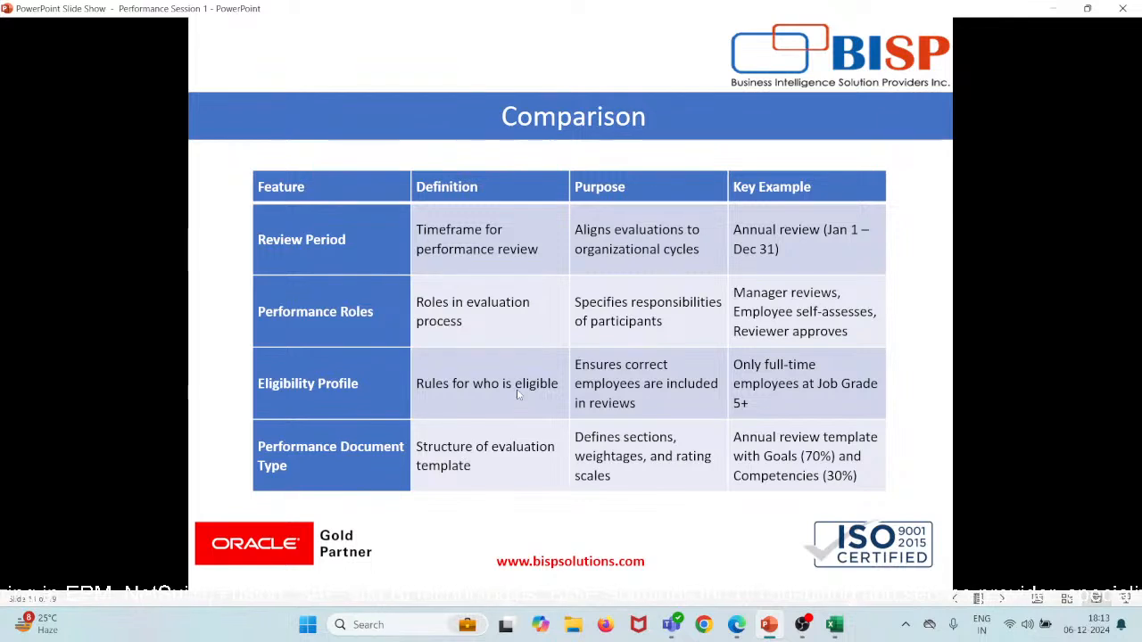
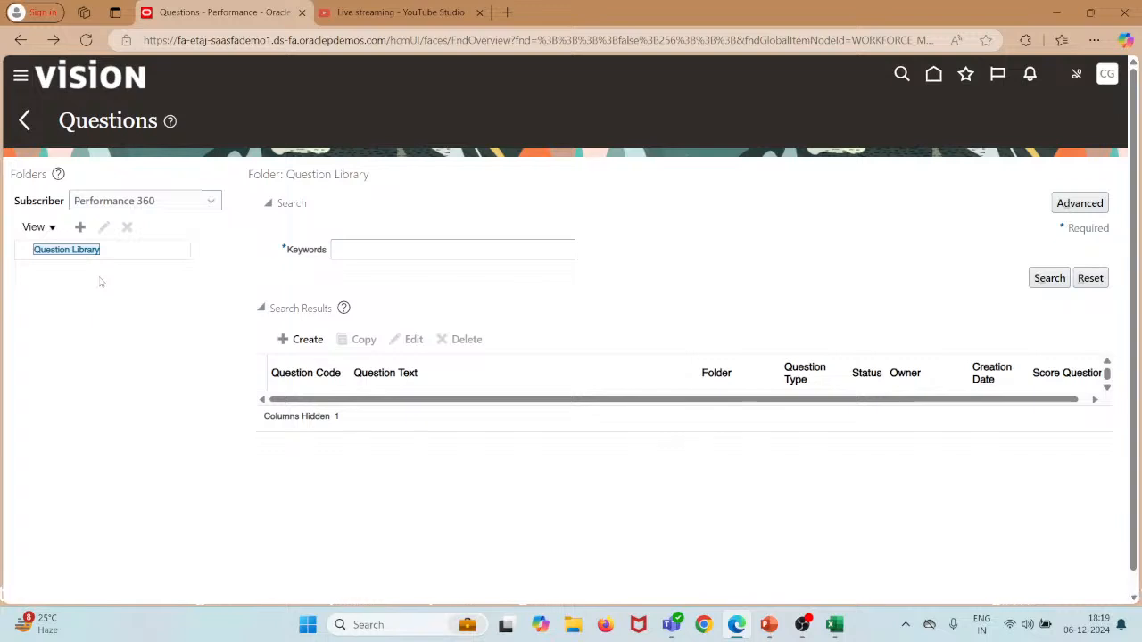
Step: Start a new question in the Performance 360 Question Library folder and review its available Status options
click(297, 340)
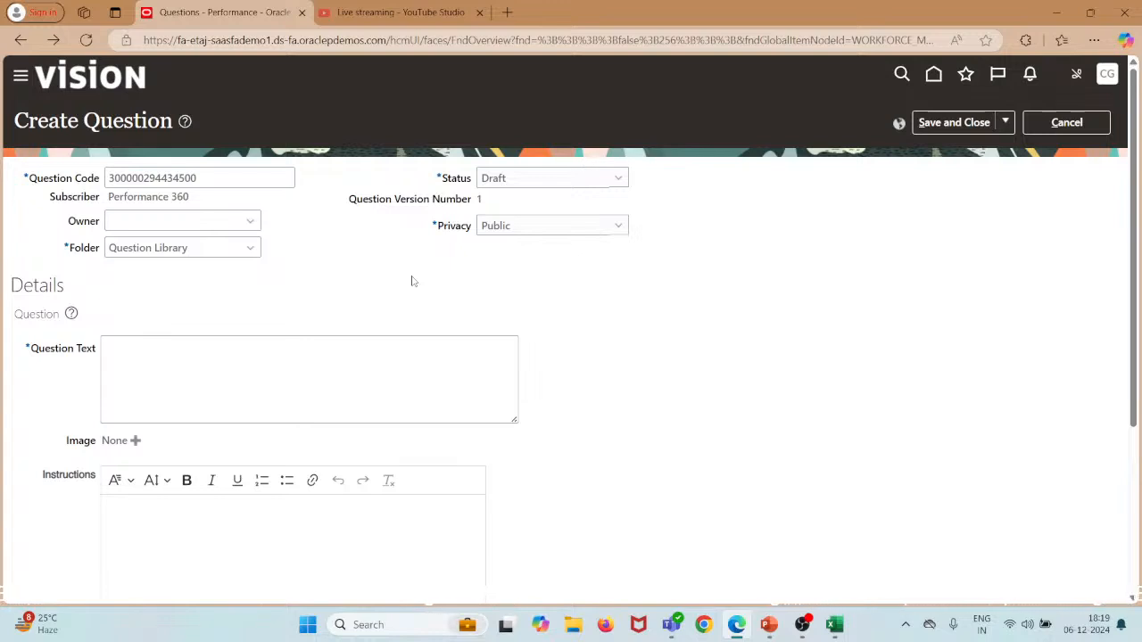
click(559, 188)
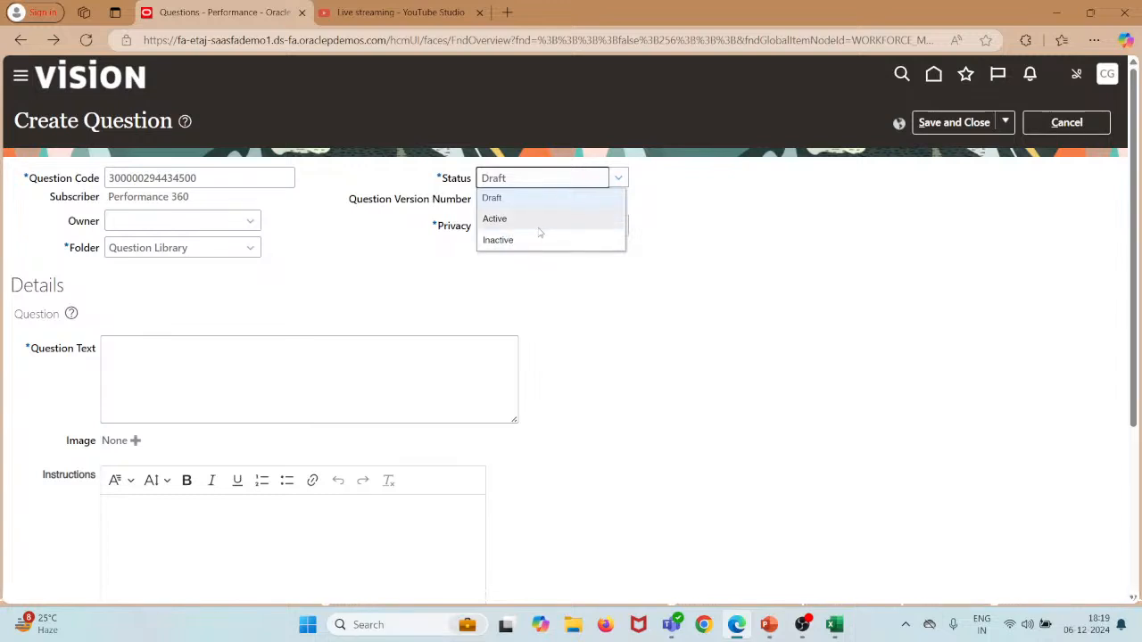
click(417, 264)
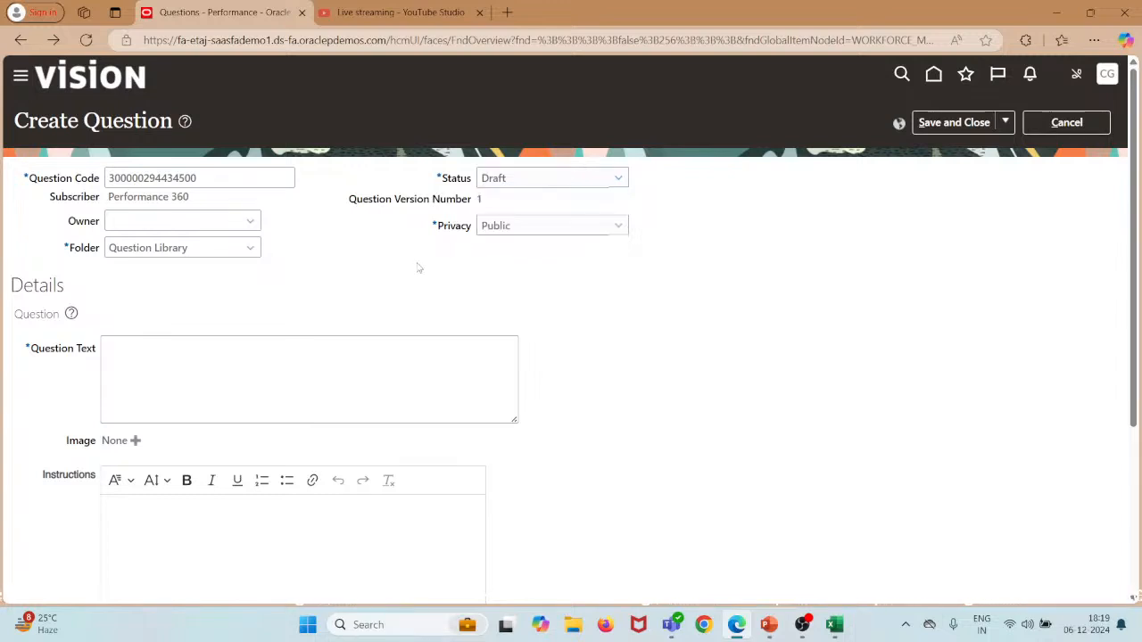
click(605, 180)
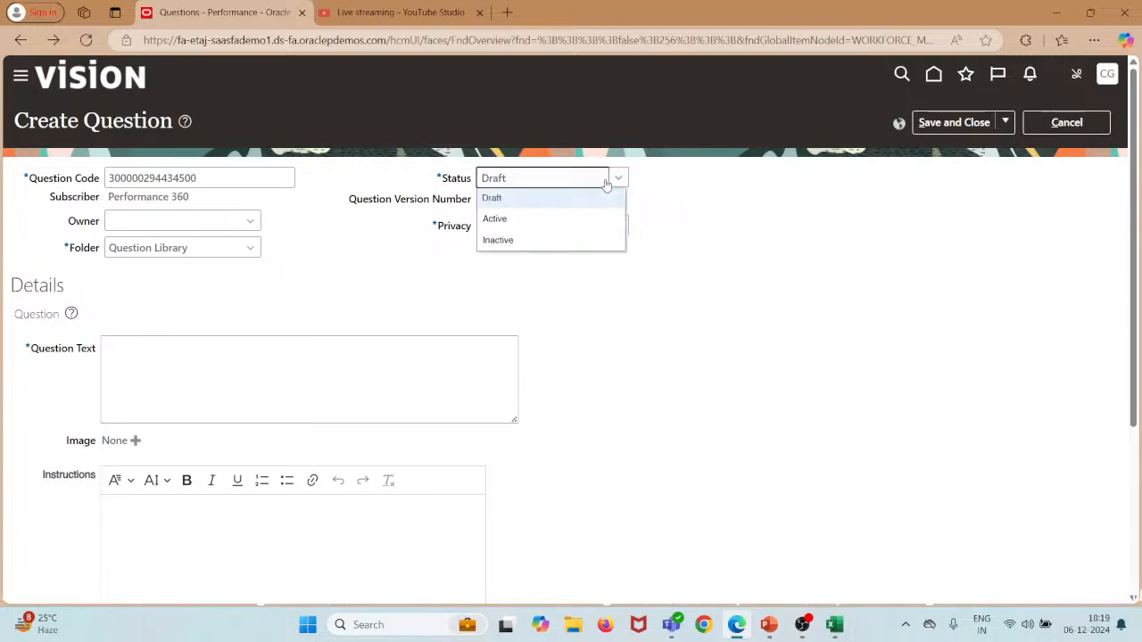
click(413, 257)
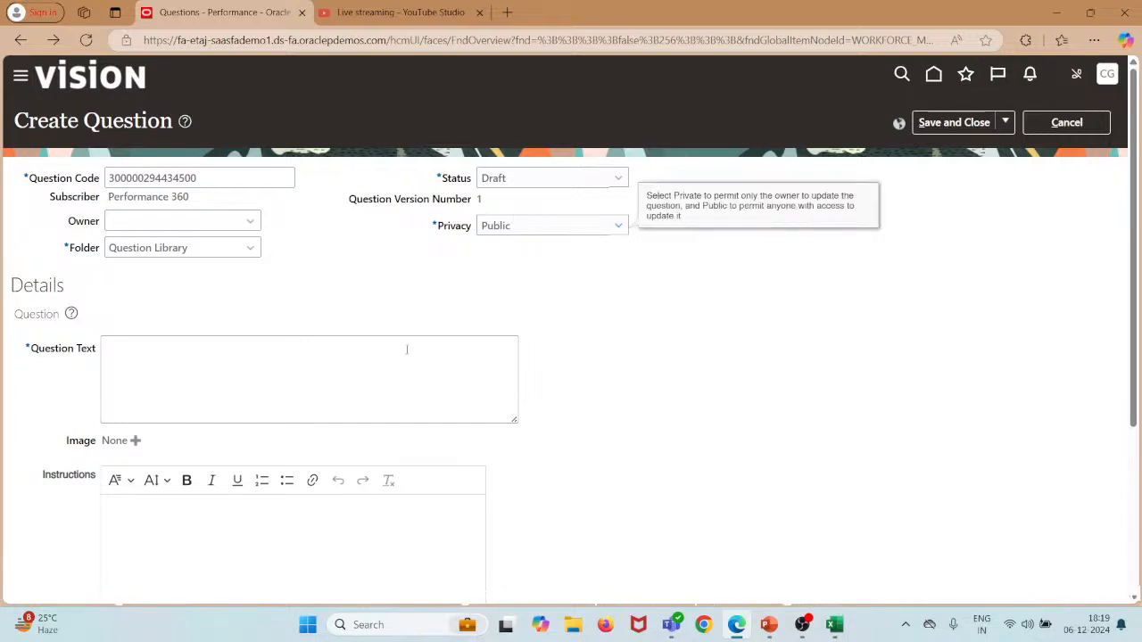
click(574, 184)
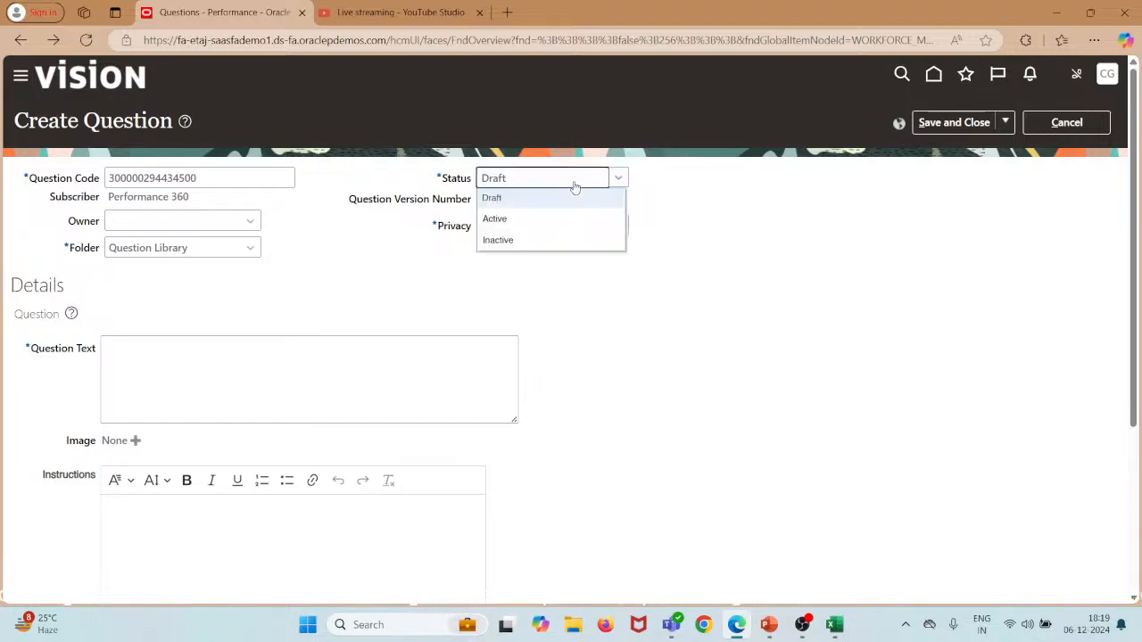
click(434, 270)
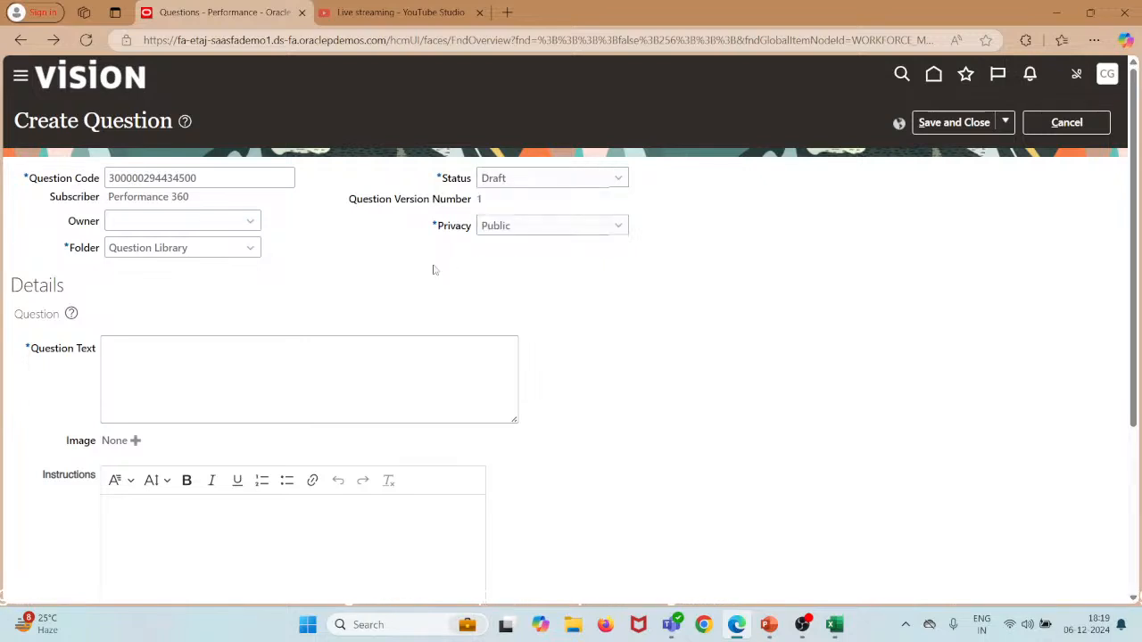
click(576, 188)
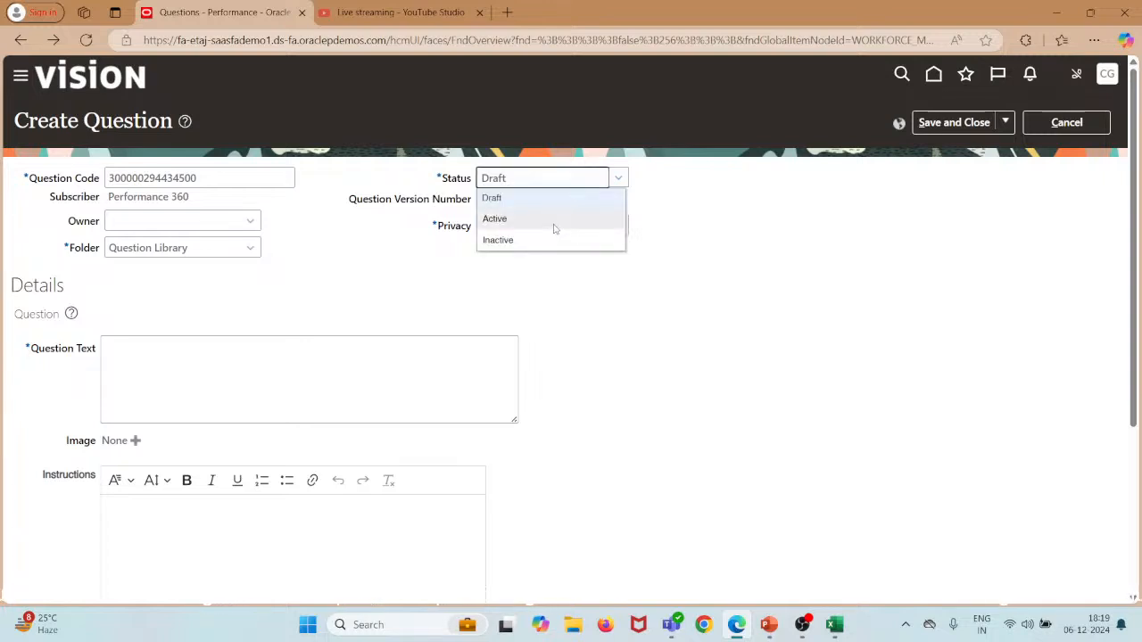
click(443, 262)
Step: Try the Private option for the question's privacy and set it back to Public
mouse_move(510, 240)
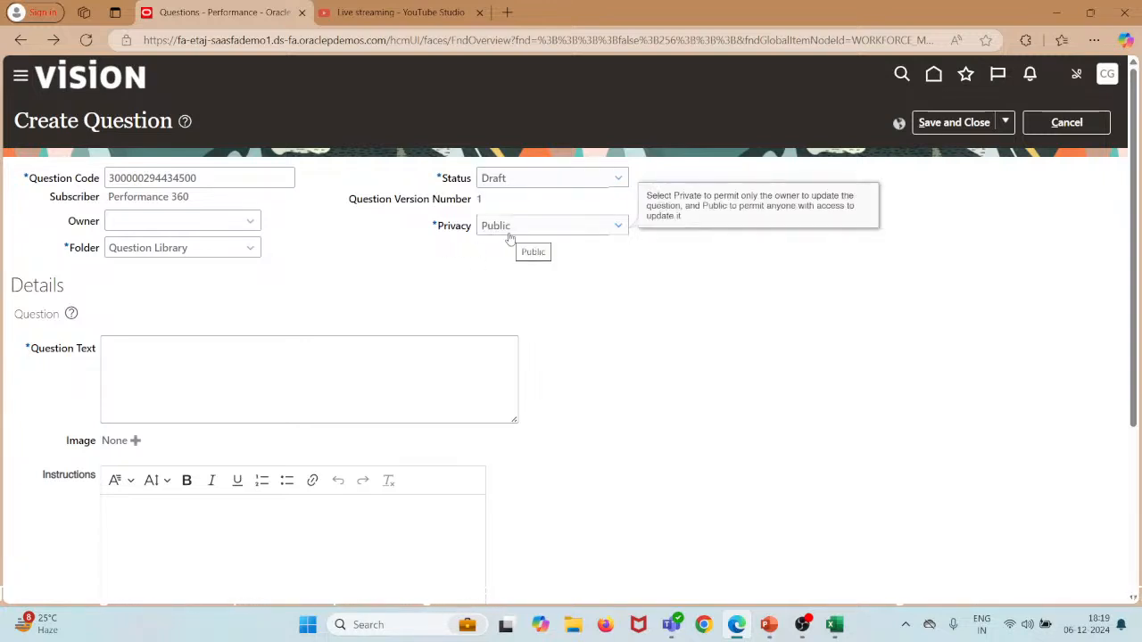
click(458, 232)
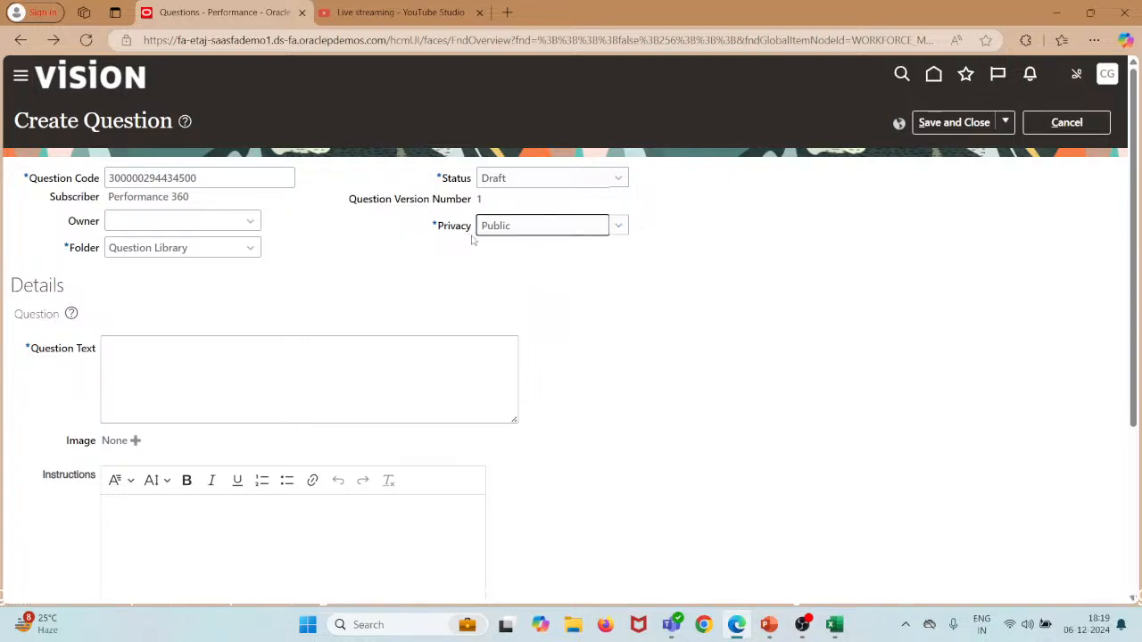
mouse_move(480, 240)
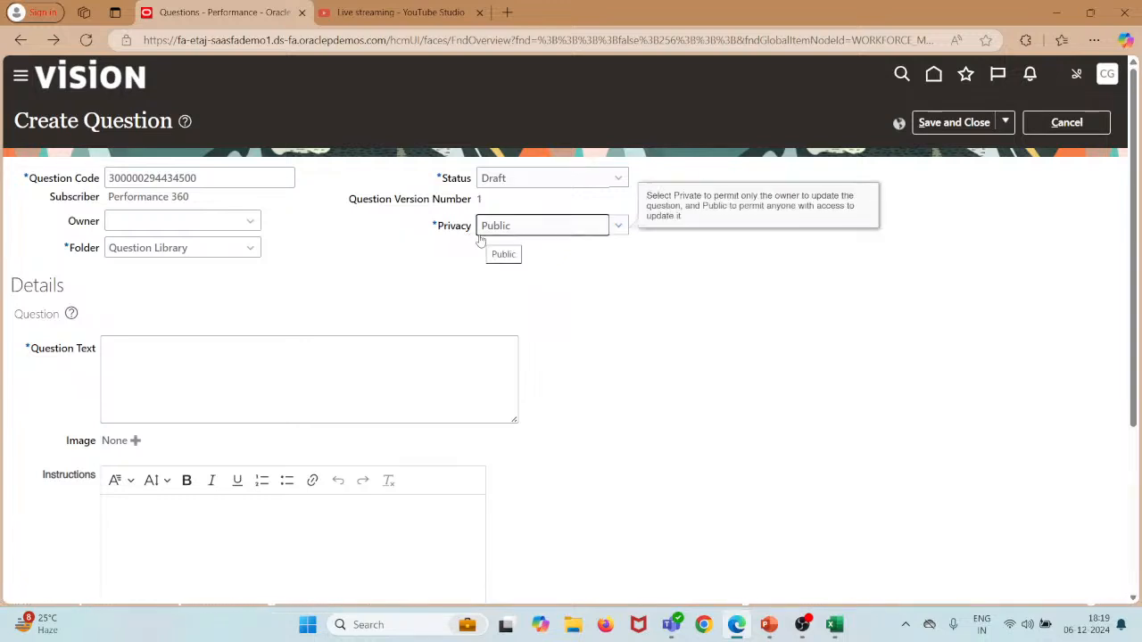
click(529, 233)
click(532, 246)
click(621, 230)
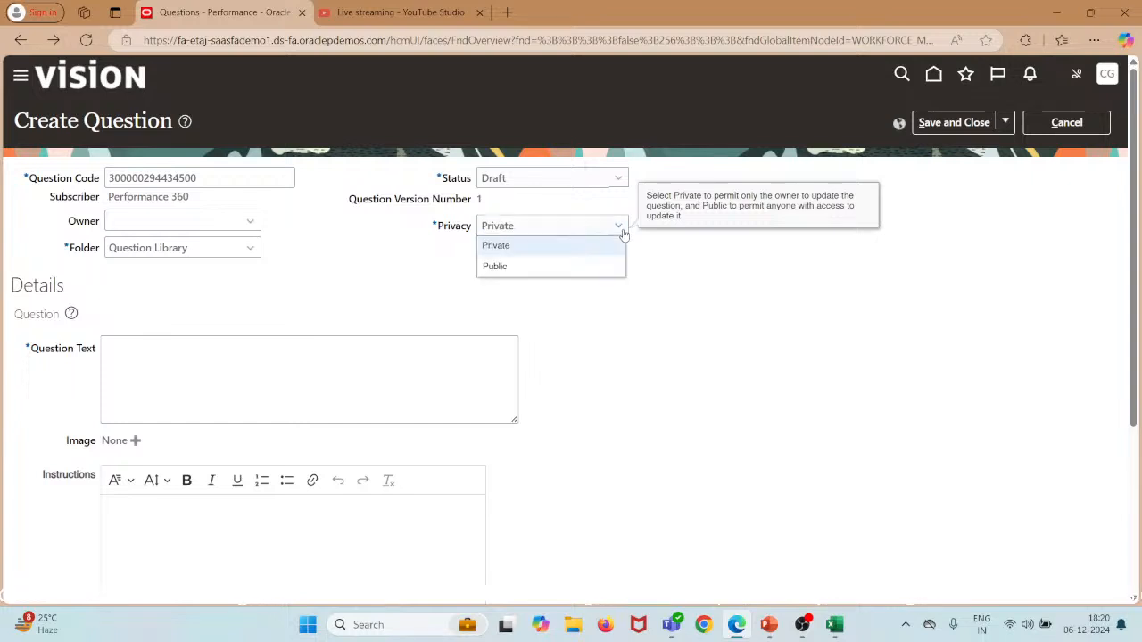
click(554, 266)
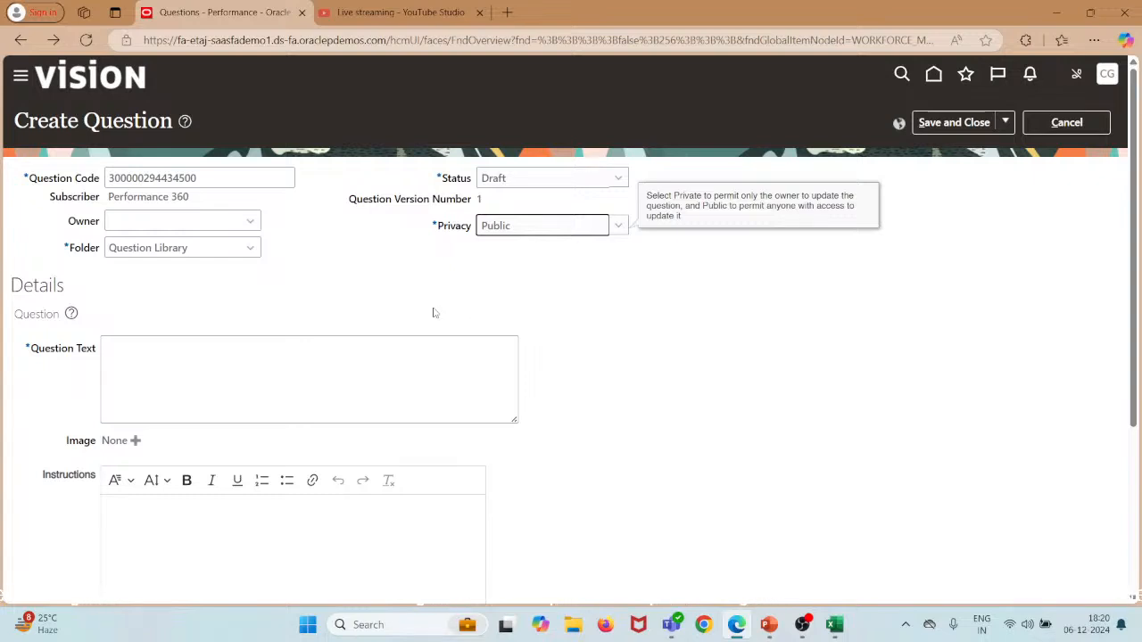
Step: Examine the Question Text, Instructions and Question Type fields in the new question's details
click(363, 368)
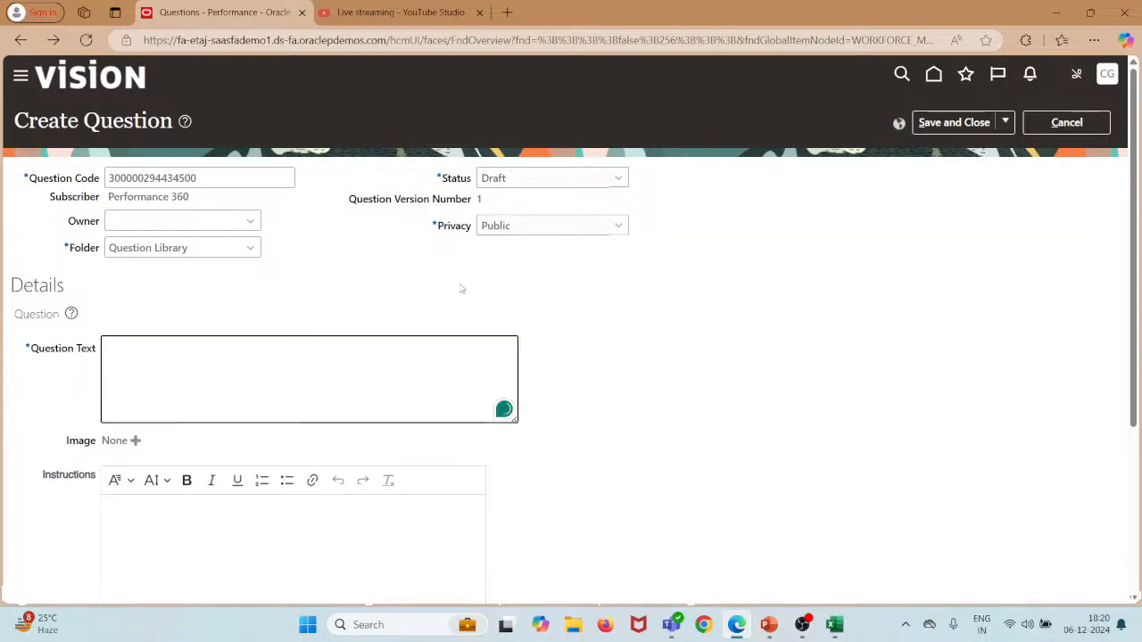
scroll(462, 288, down, 1)
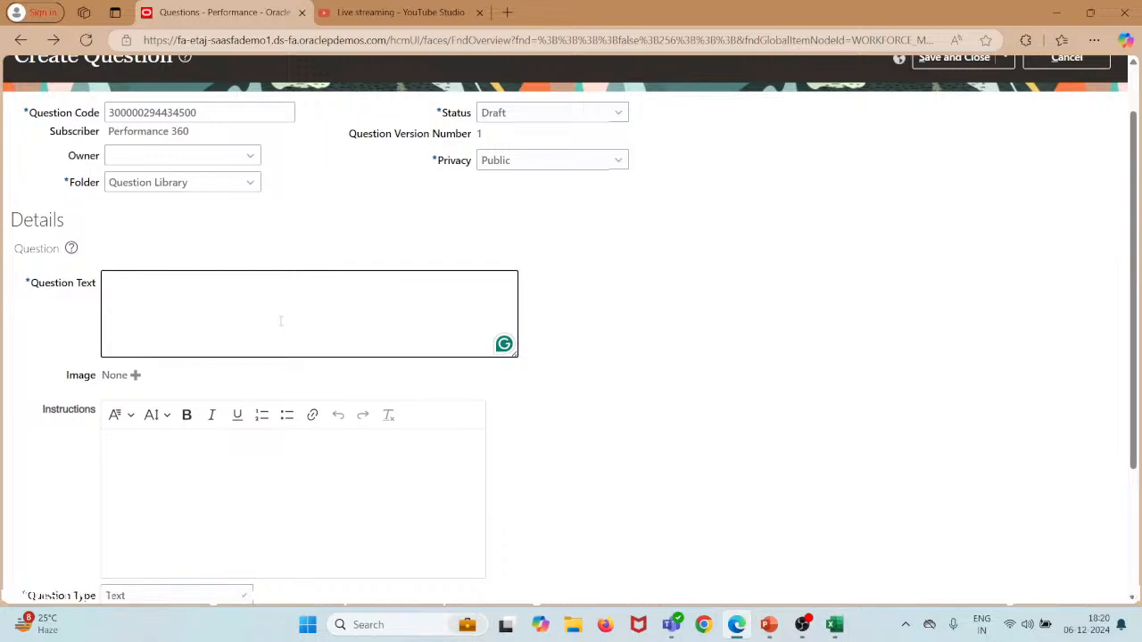
scroll(225, 430, down, 1)
scroll(225, 431, down, 3)
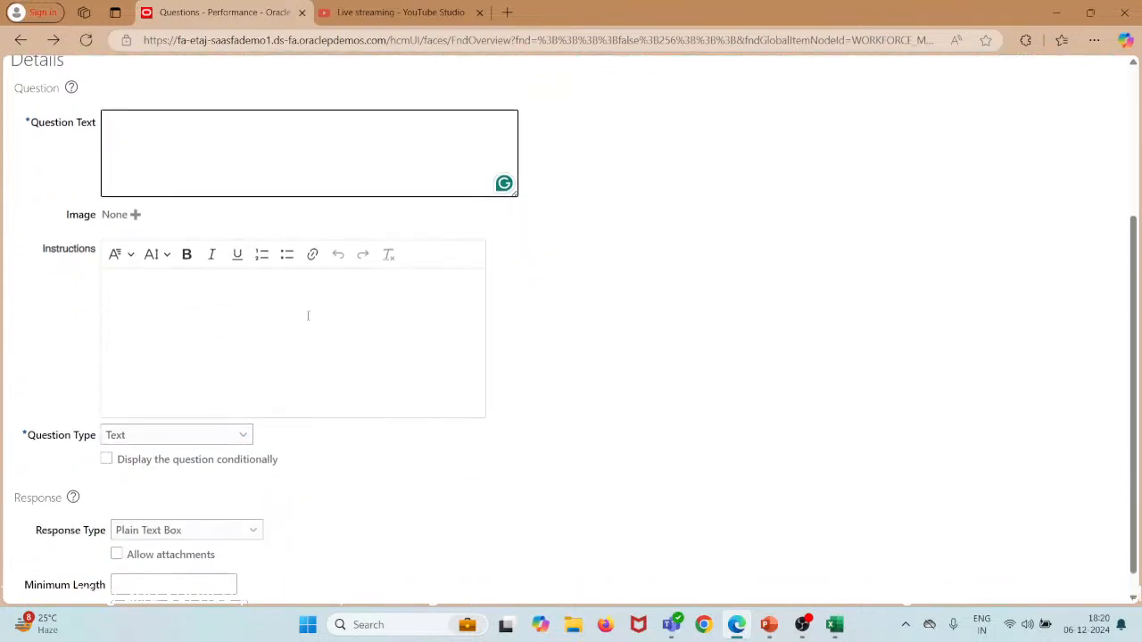
click(308, 316)
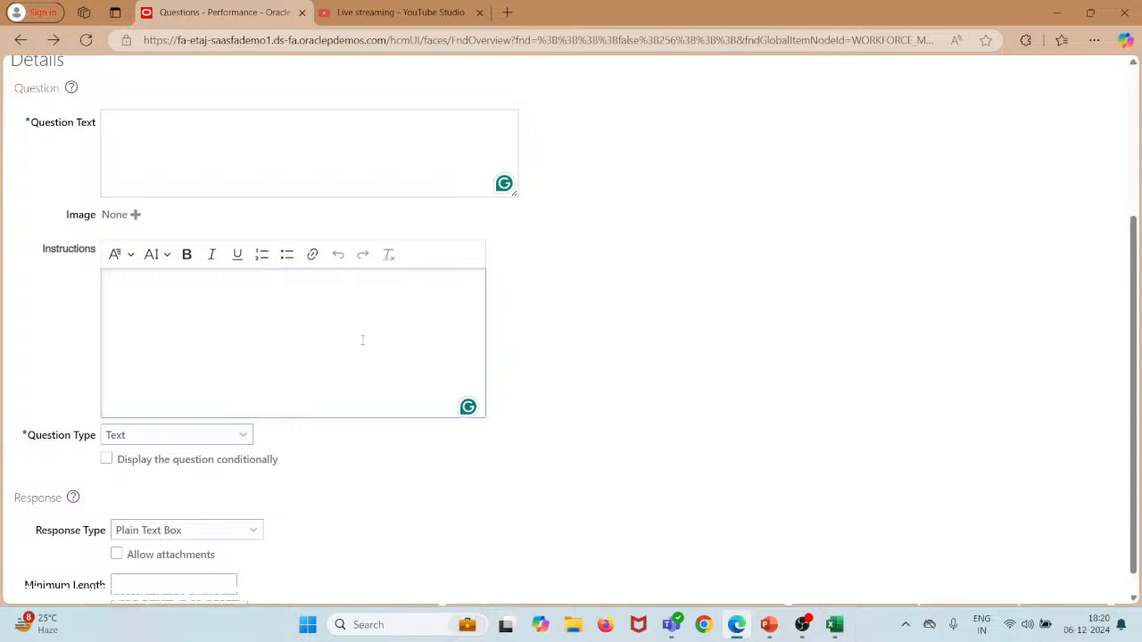
scroll(362, 339, down, 1)
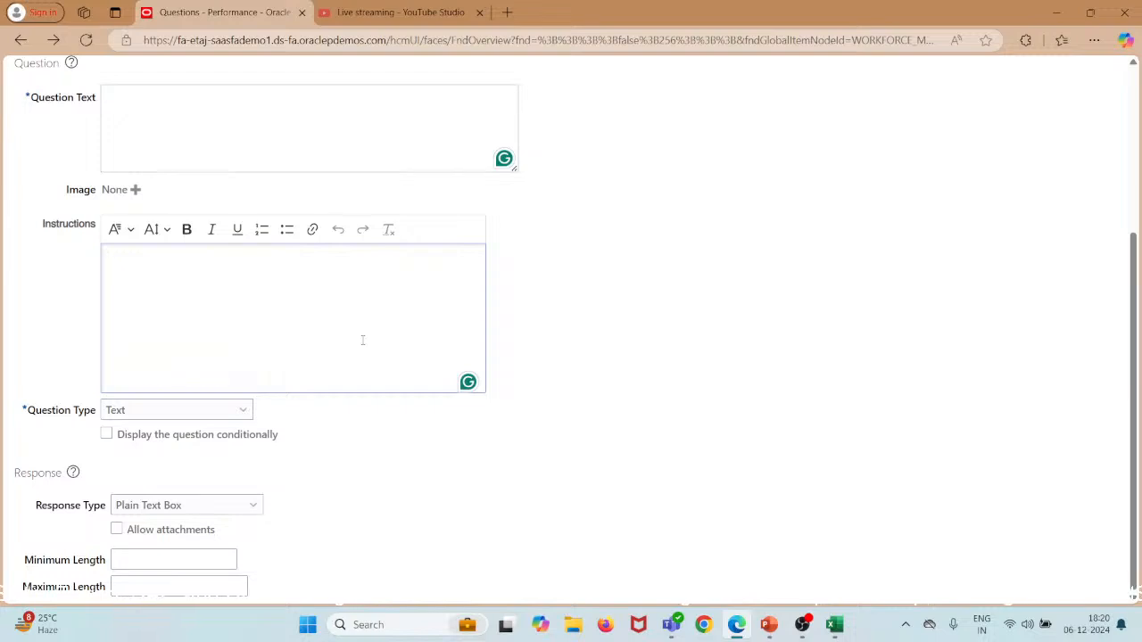
click(362, 340)
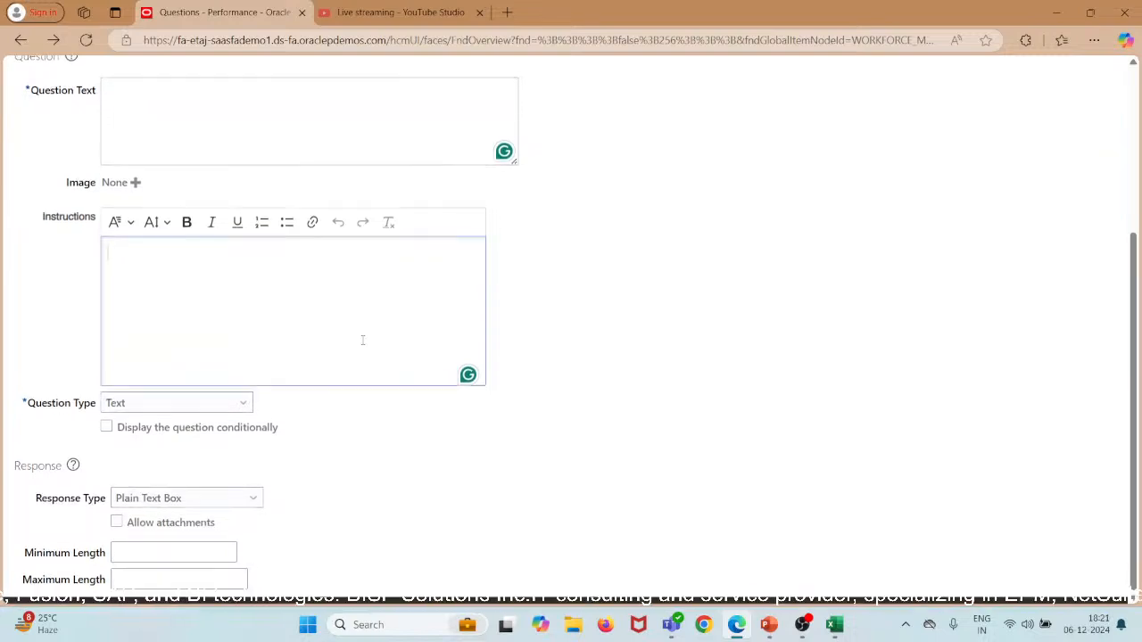
click(233, 413)
click(241, 414)
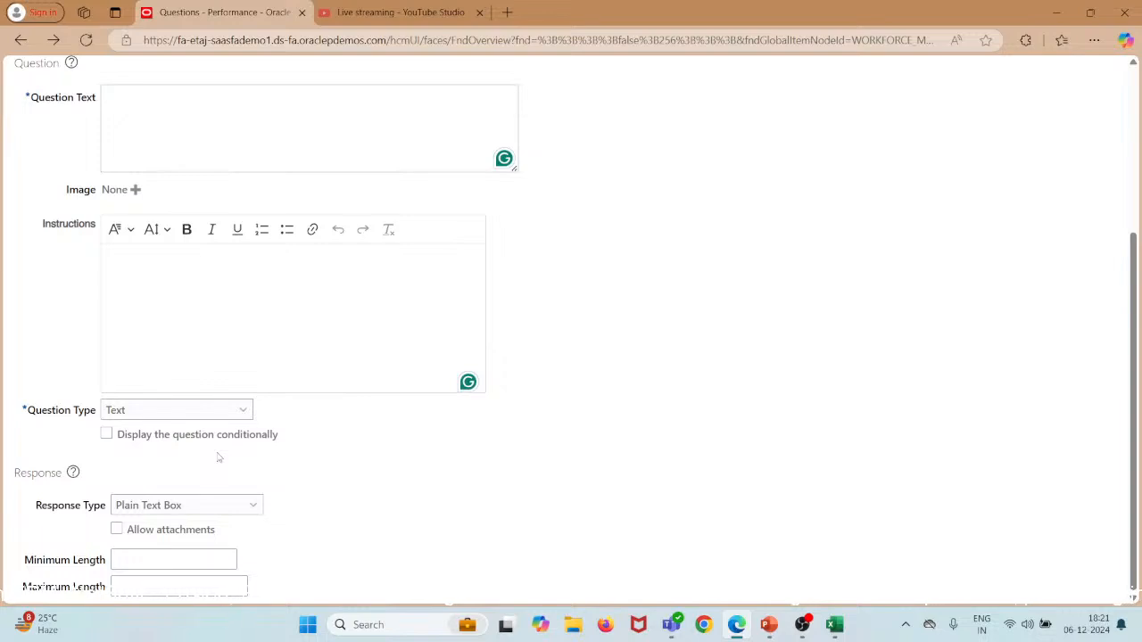
Step: Turn on conditional display to inspect the Controlling Question Code and Controlling Response fields, and turn it off again
click(106, 436)
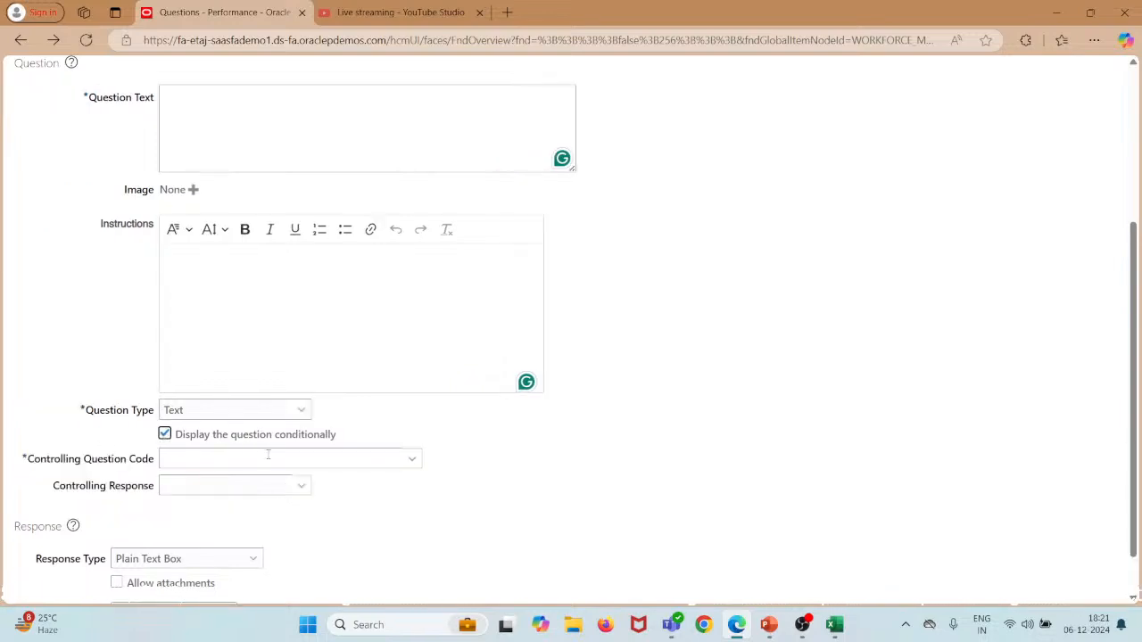
click(268, 455)
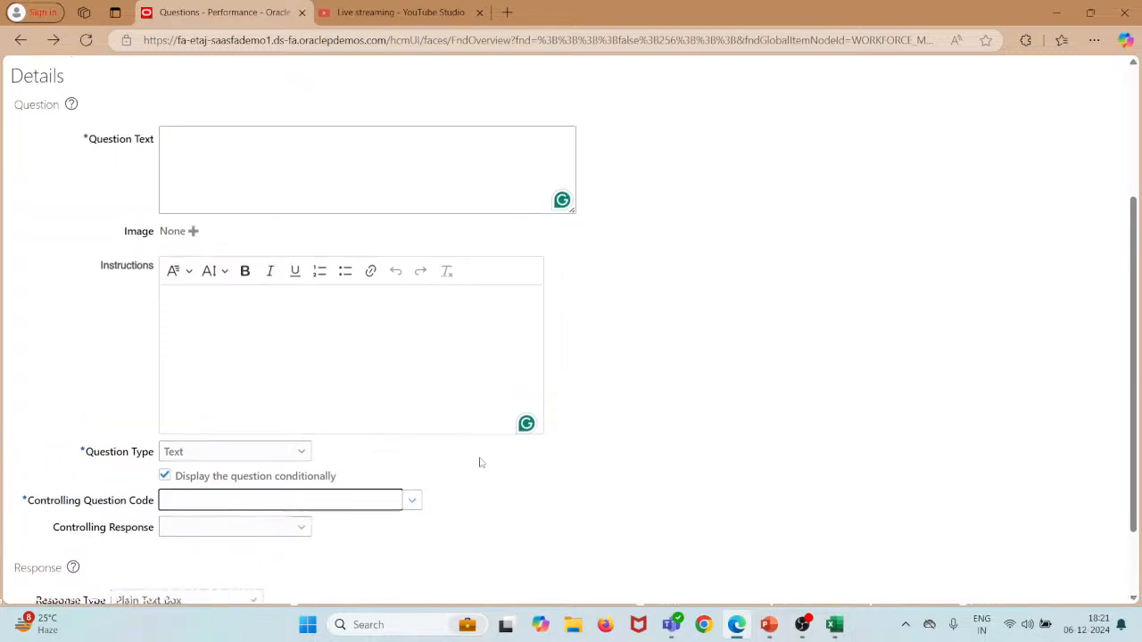
scroll(479, 462, down, 2)
click(239, 433)
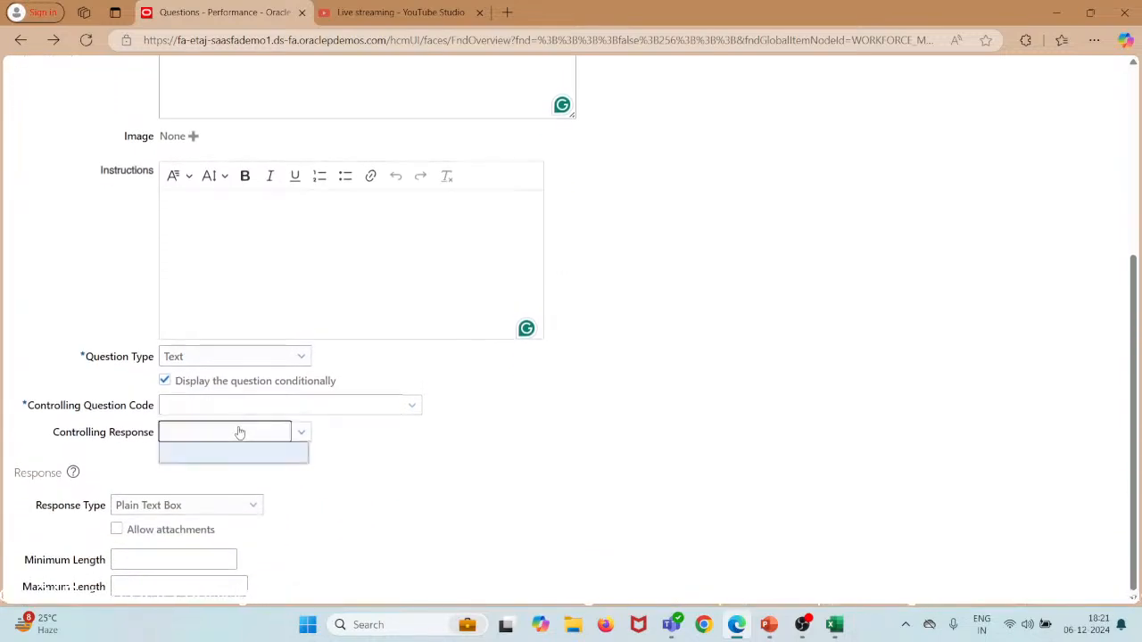
click(239, 433)
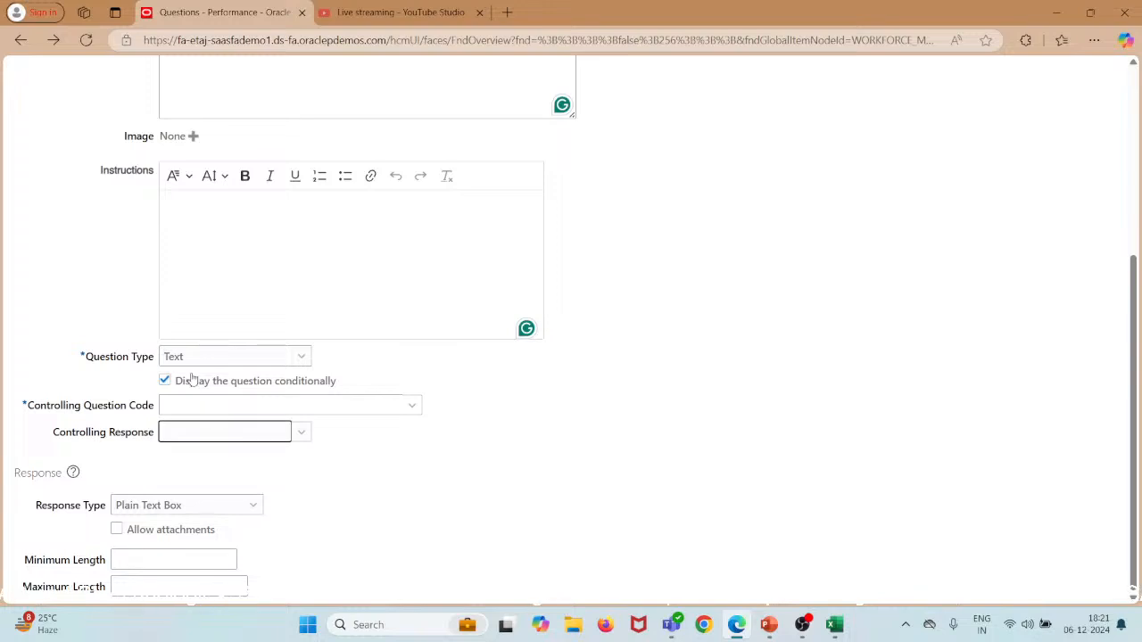
click(164, 380)
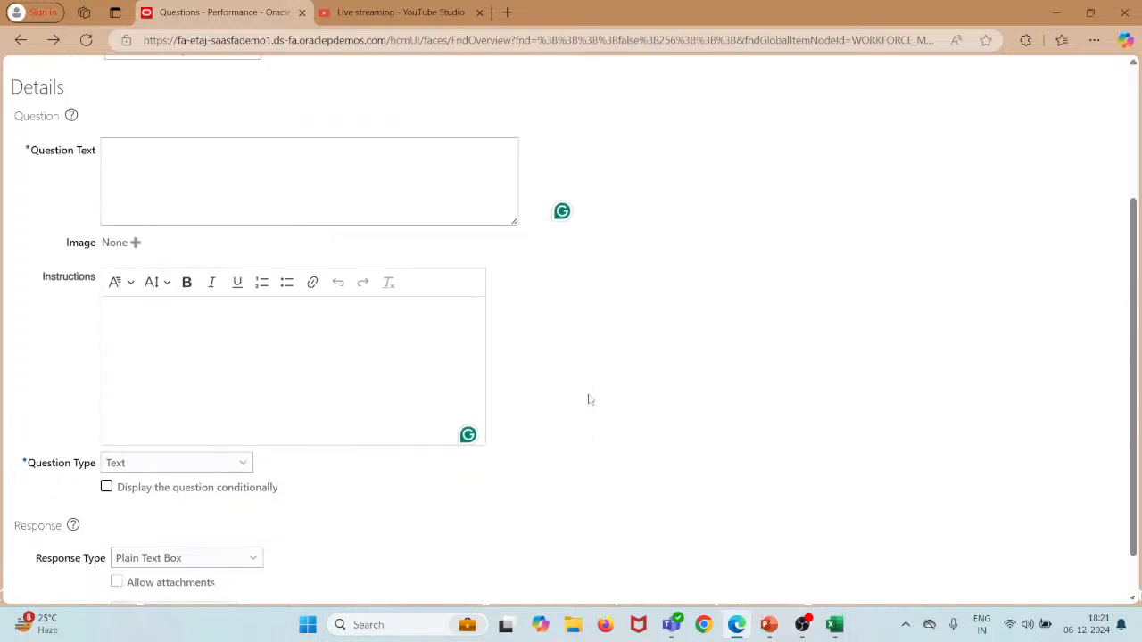
Step: Look over the question form and review the available Question Type options without changing the selection
scroll(588, 400, up, 3)
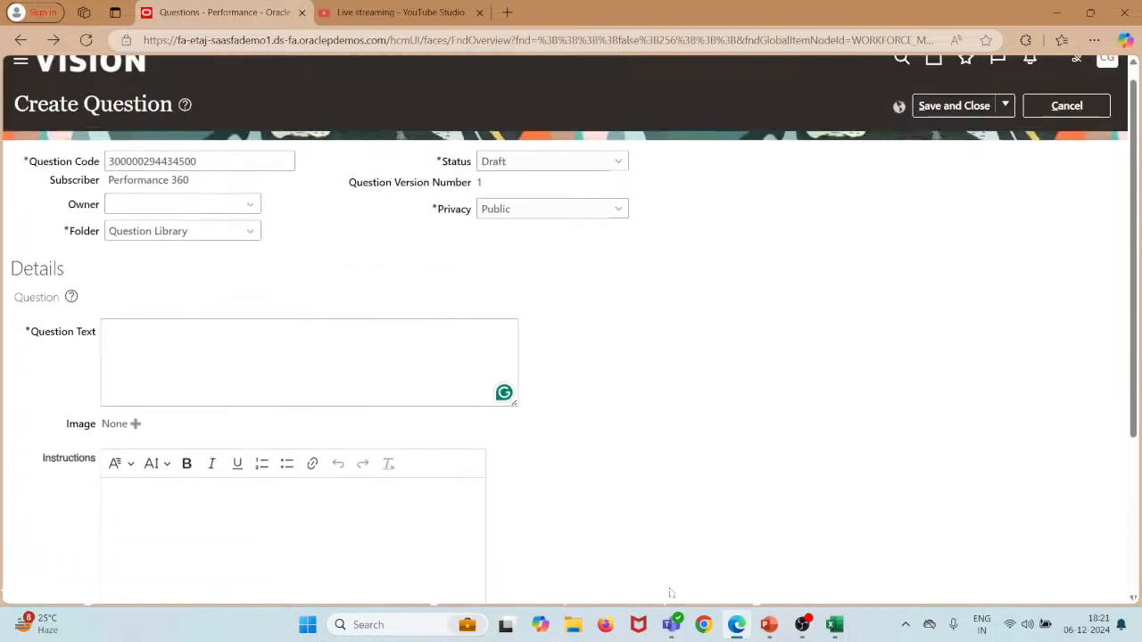
scroll(313, 546, down, 2)
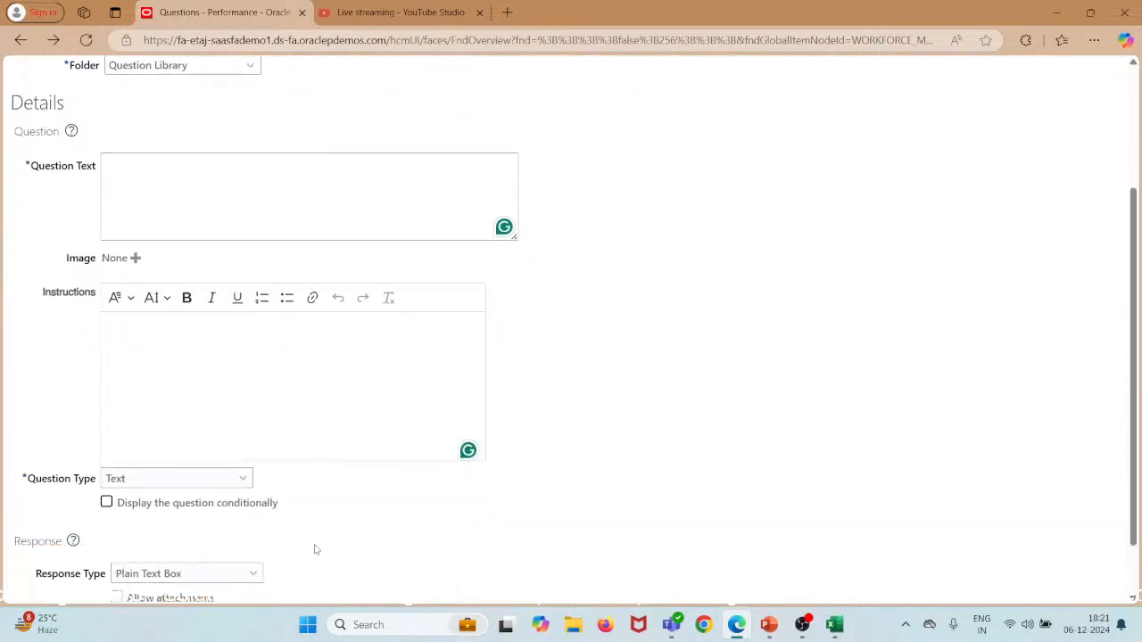
click(208, 482)
scroll(413, 506, down, 1)
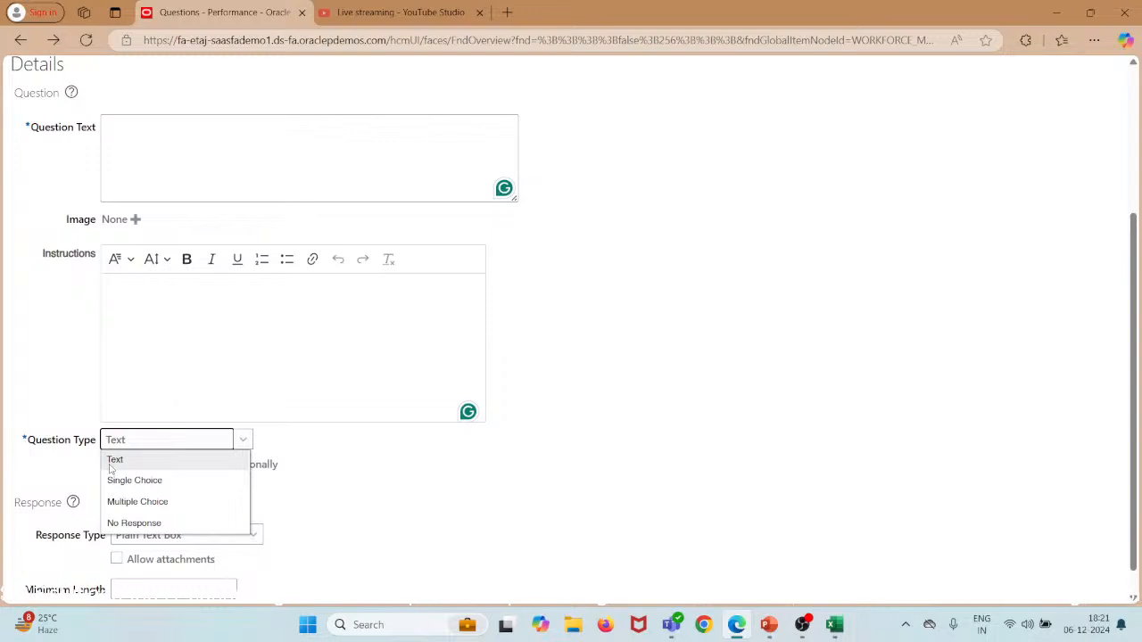
click(365, 492)
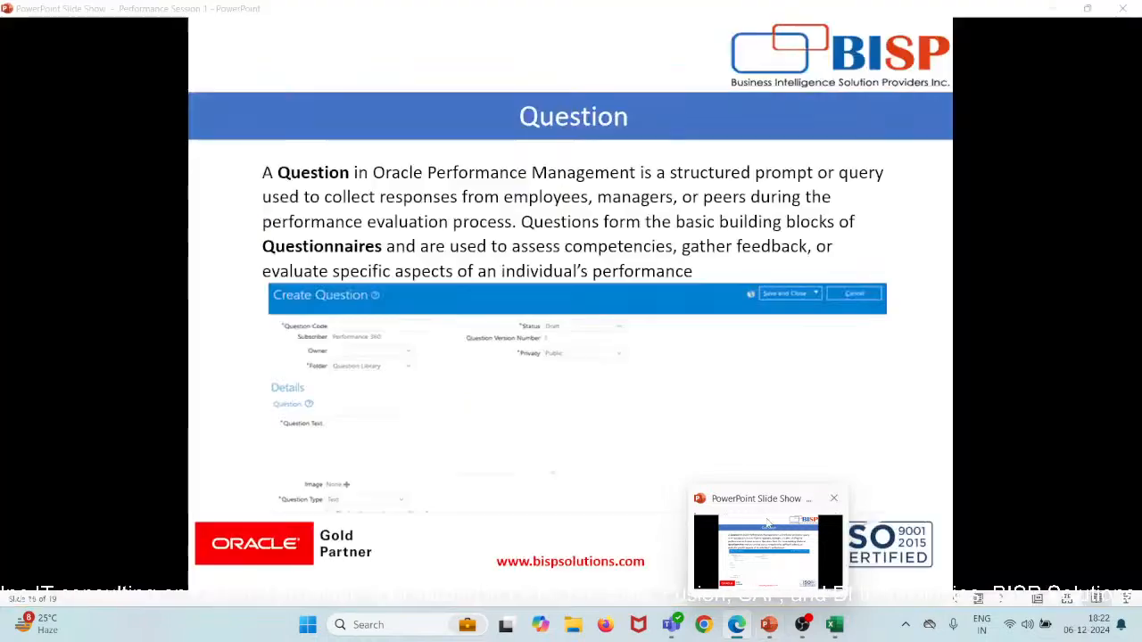
Step: Switch to the PowerPoint slide show and advance it to the Question Type slide
click(771, 627)
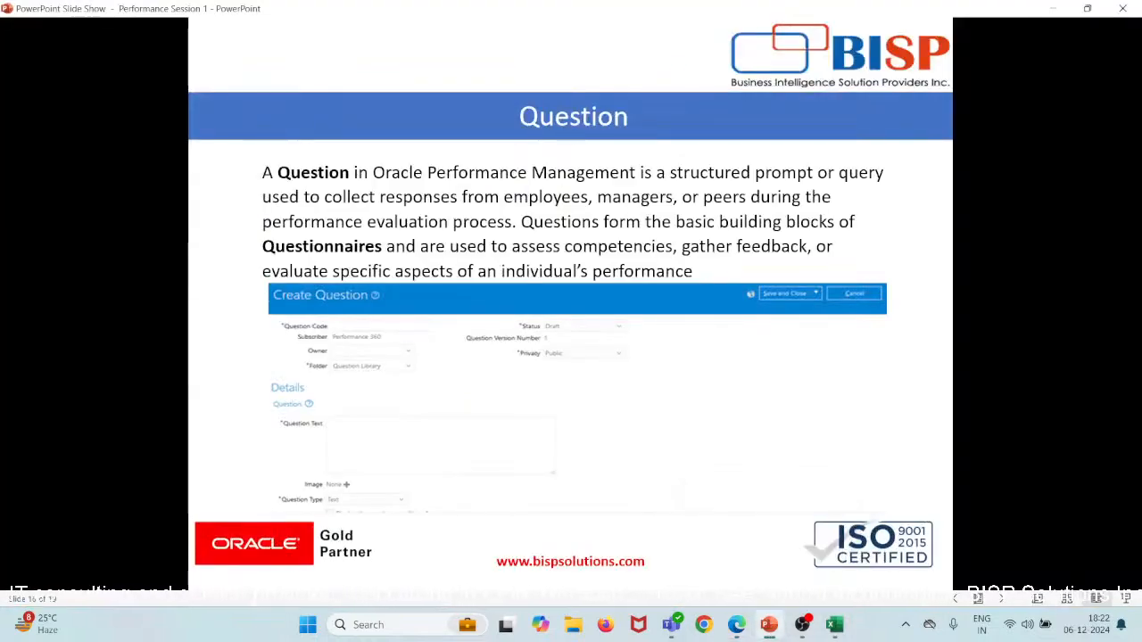
key(Right)
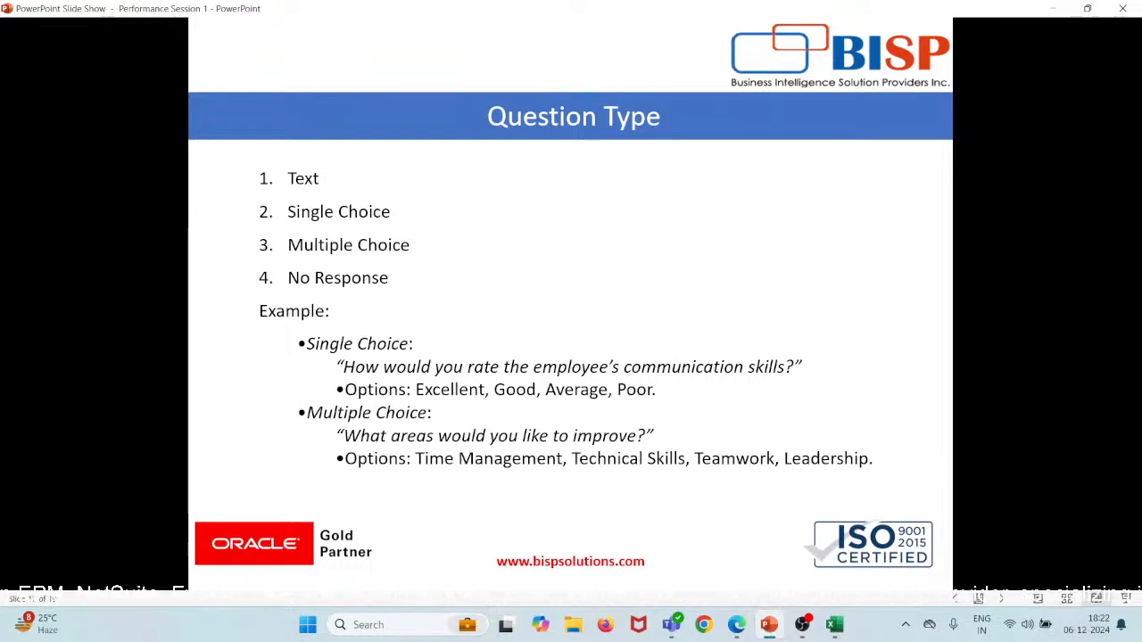
Step: Switch back to the question form in Edge and review the Question Type options, keeping Text, along with the Response and Question Text fields
click(736, 625)
scroll(230, 319, up, 3)
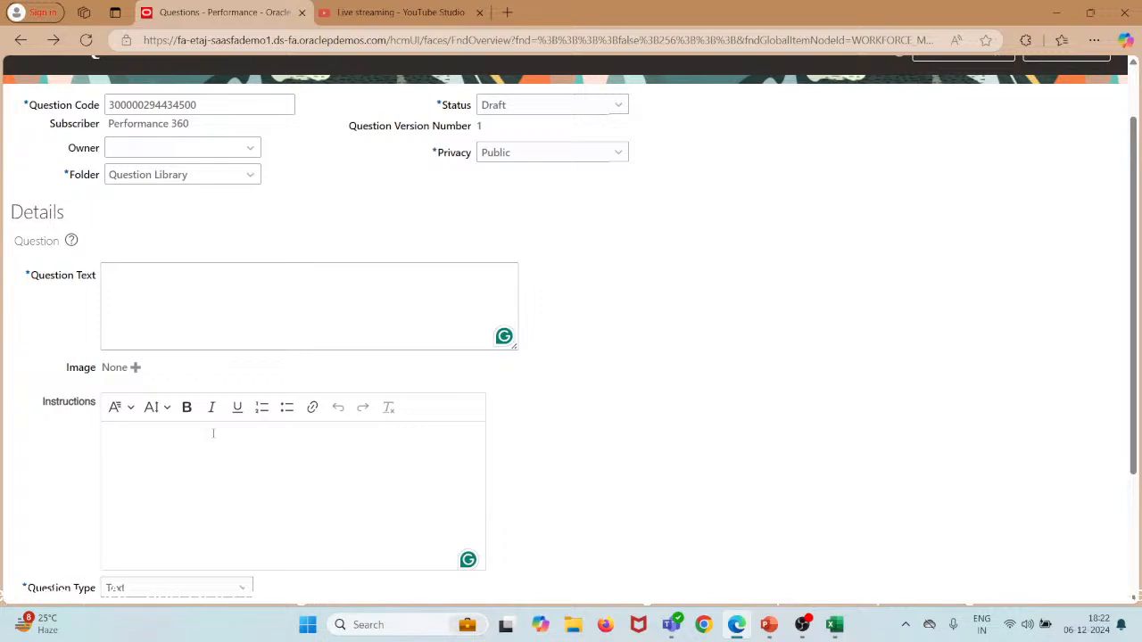
scroll(212, 432, down, 1)
click(209, 465)
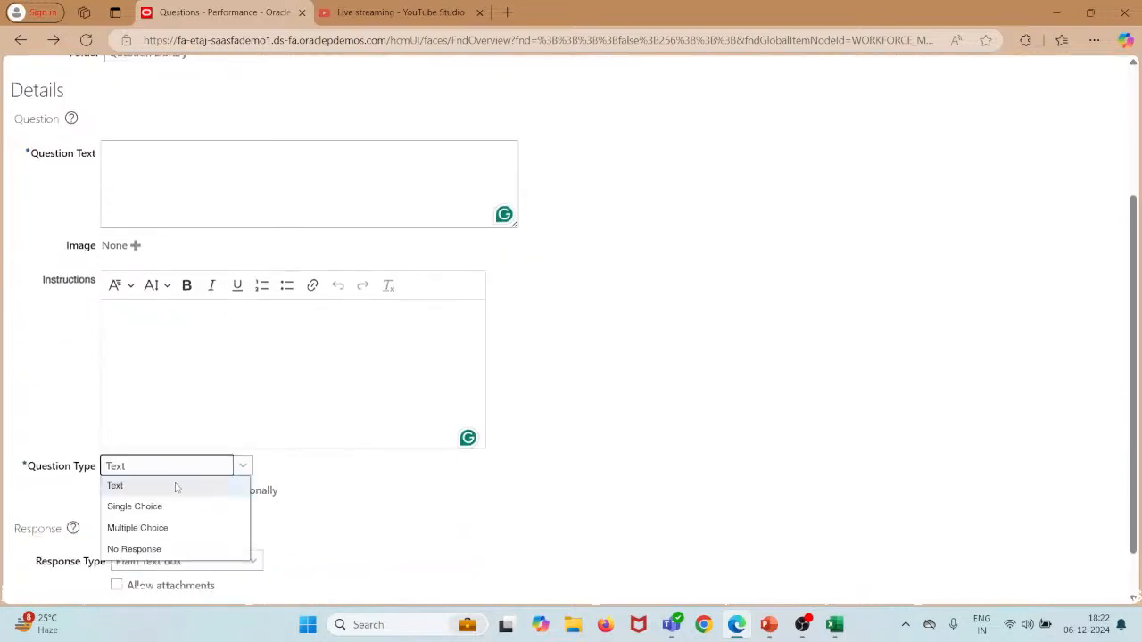
click(174, 486)
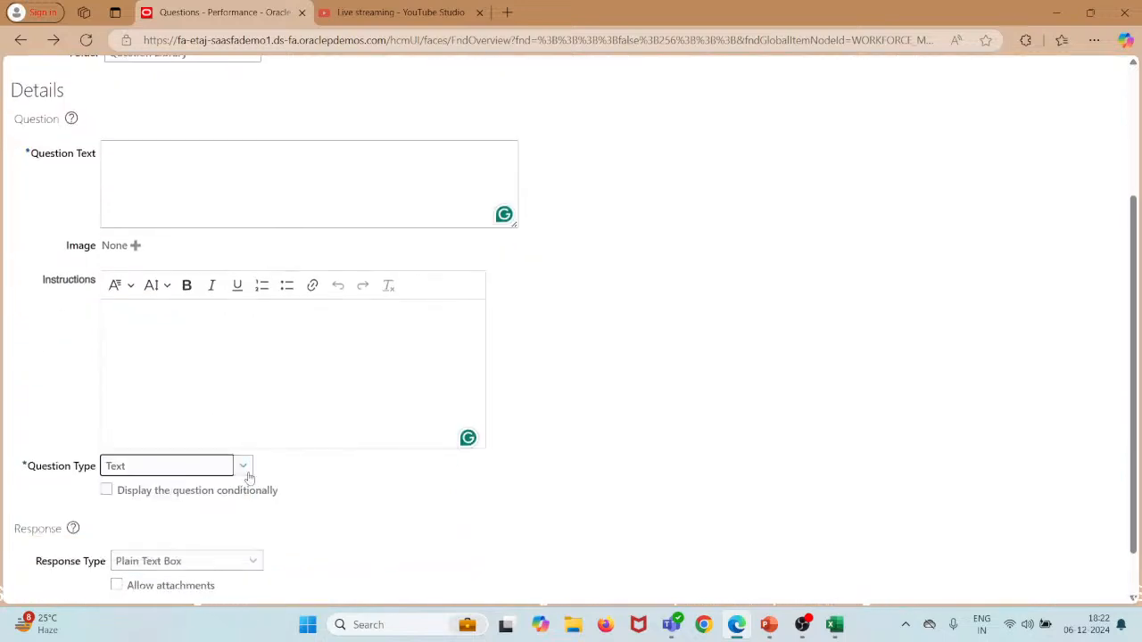
scroll(249, 478, down, 1)
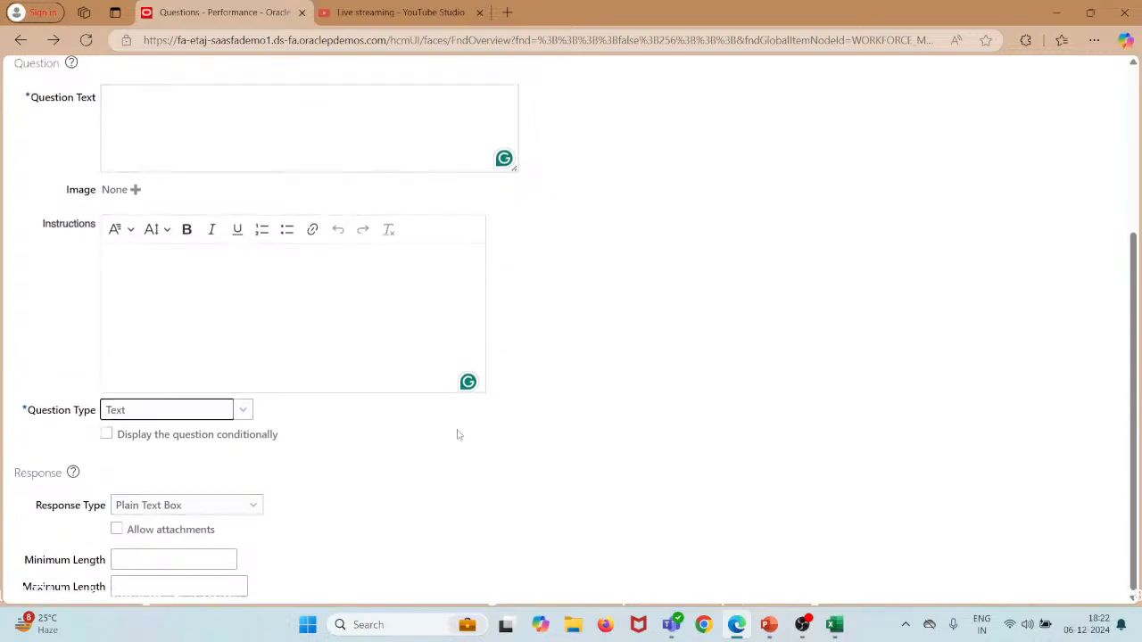
scroll(398, 433, up, 1)
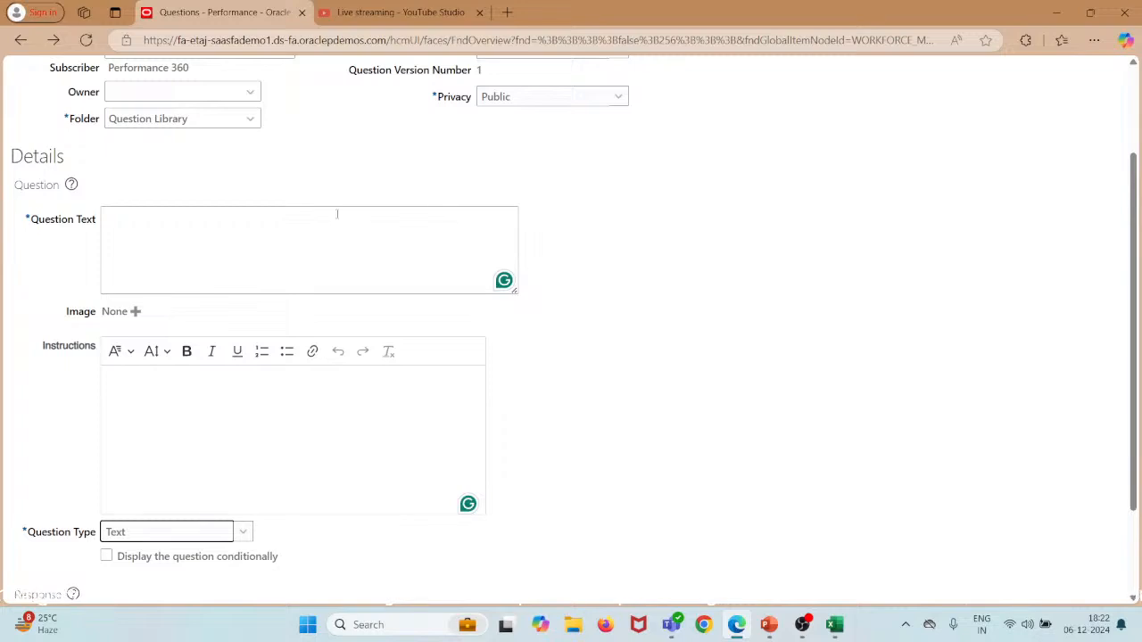
click(178, 255)
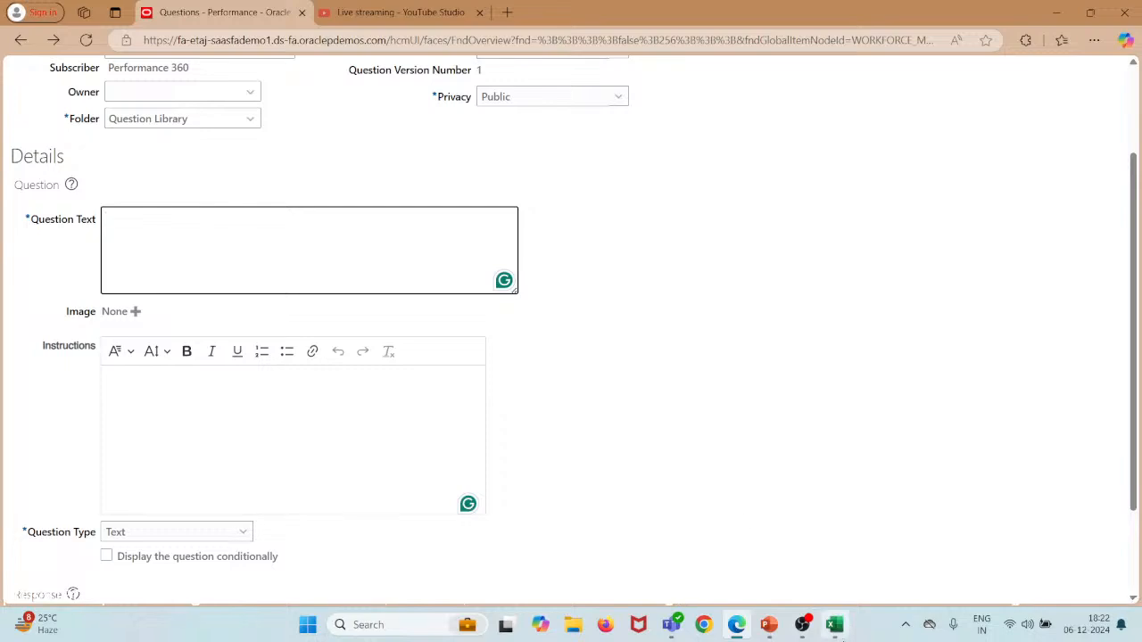
Step: Switch to the Questions sheet in Excel and examine the teamwork question's wording, type and answer options in the first row
click(835, 624)
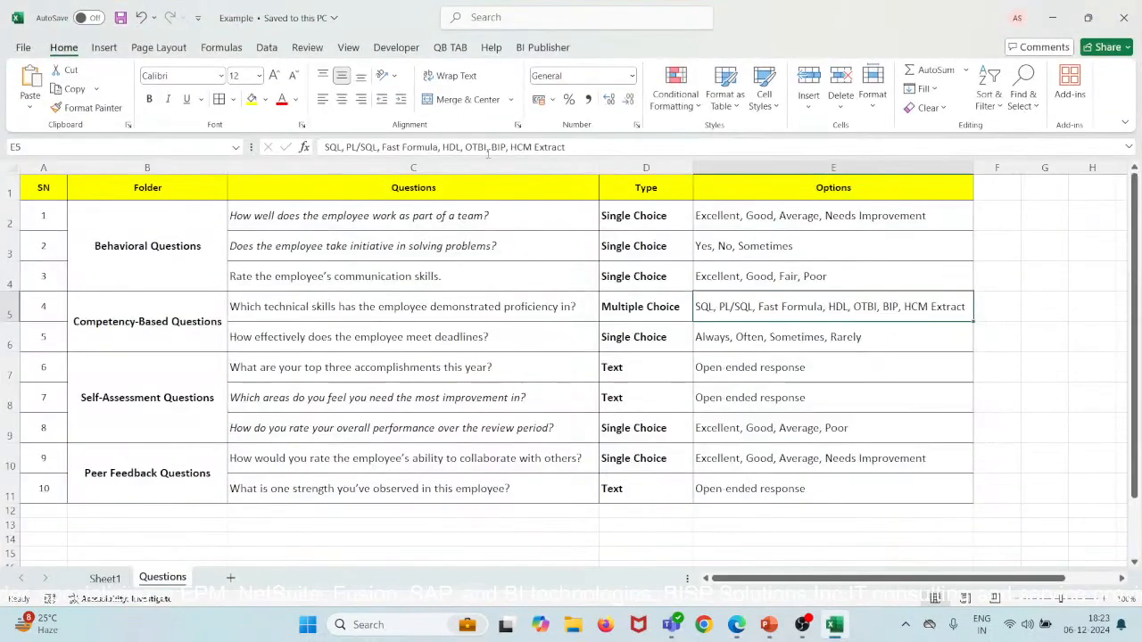
click(243, 228)
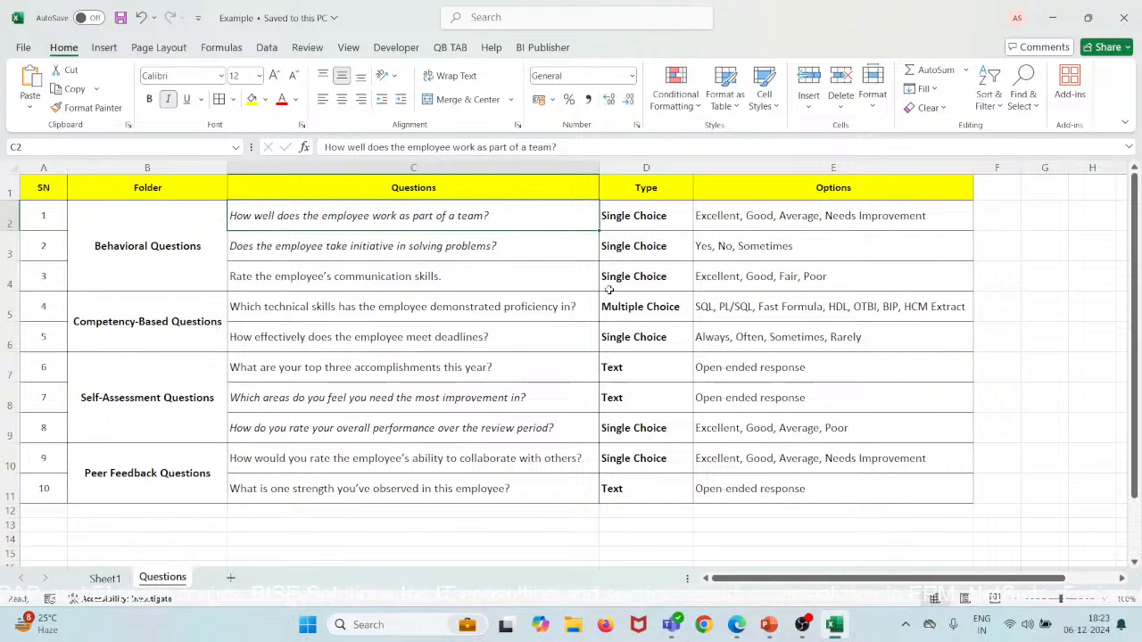
click(628, 214)
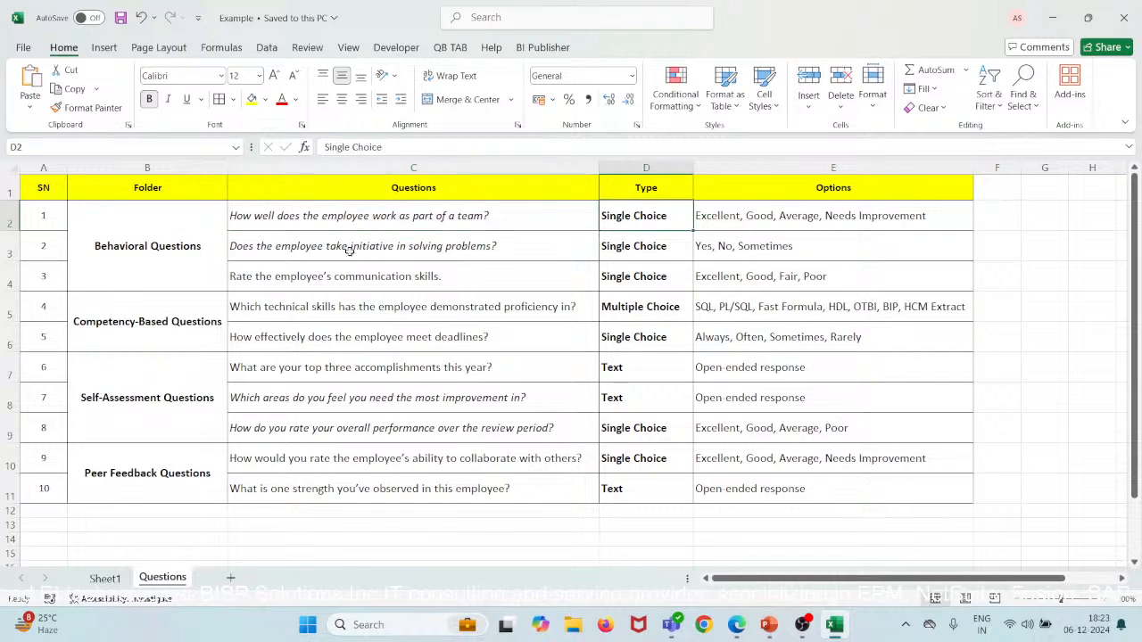
click(256, 220)
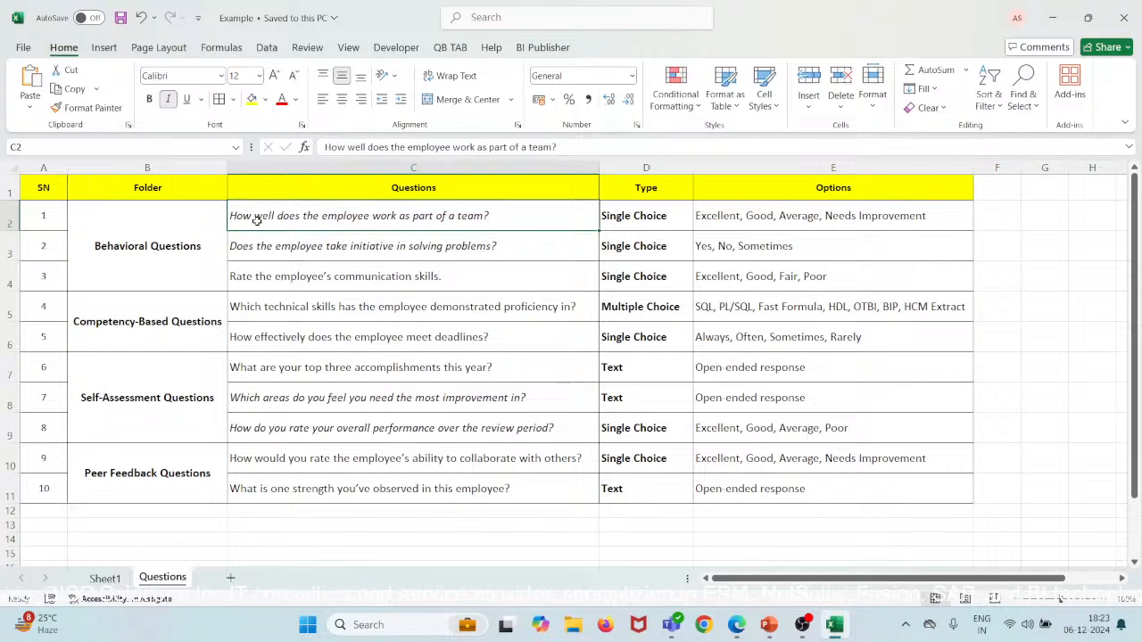
click(644, 214)
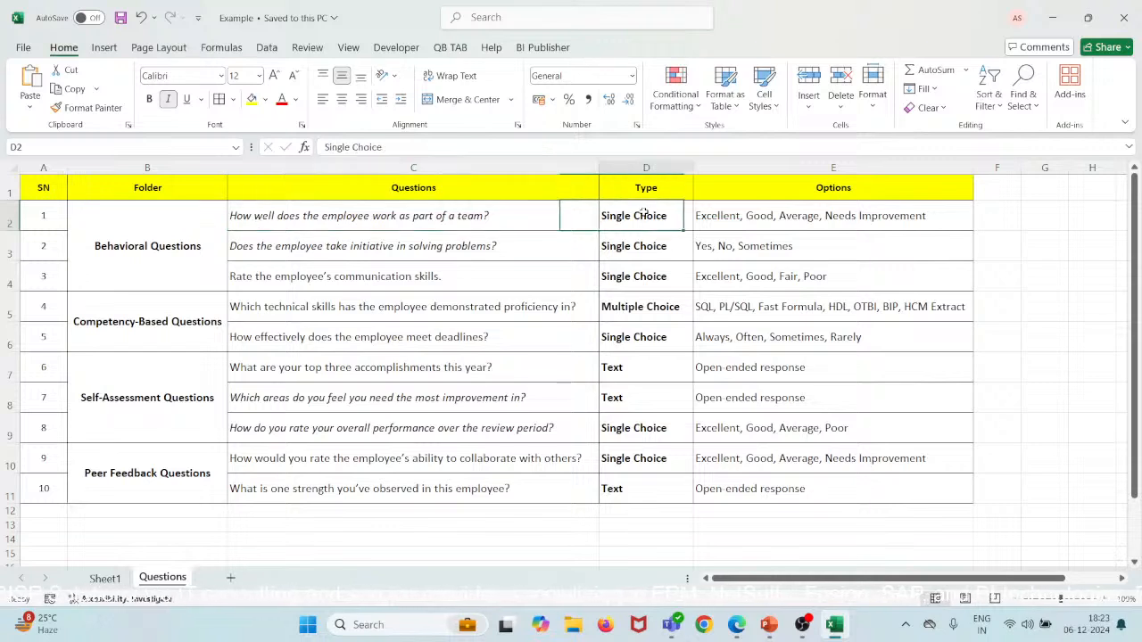
click(770, 218)
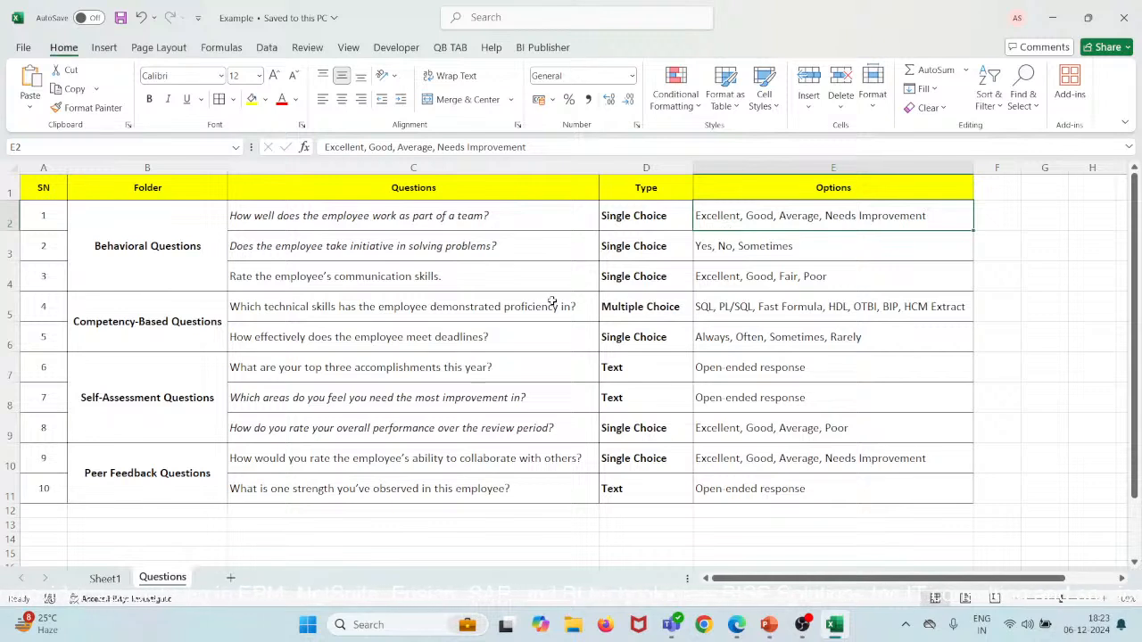
Step: Highlight the question "Which technical skills has the employee demonstrated proficiency in?" with a light green fill
click(409, 306)
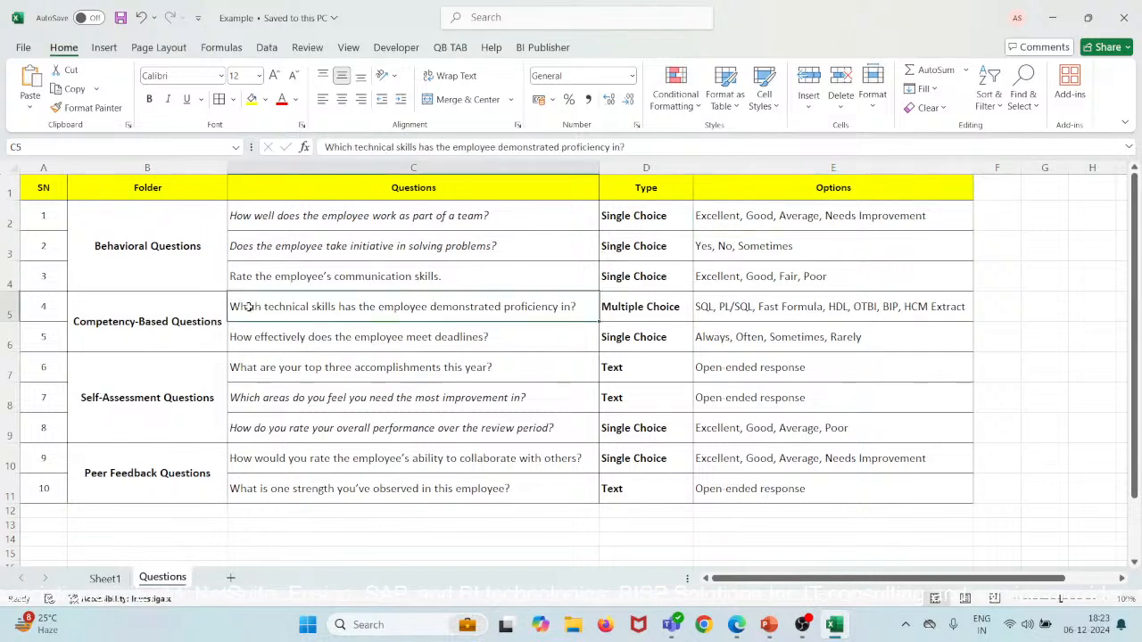
click(265, 99)
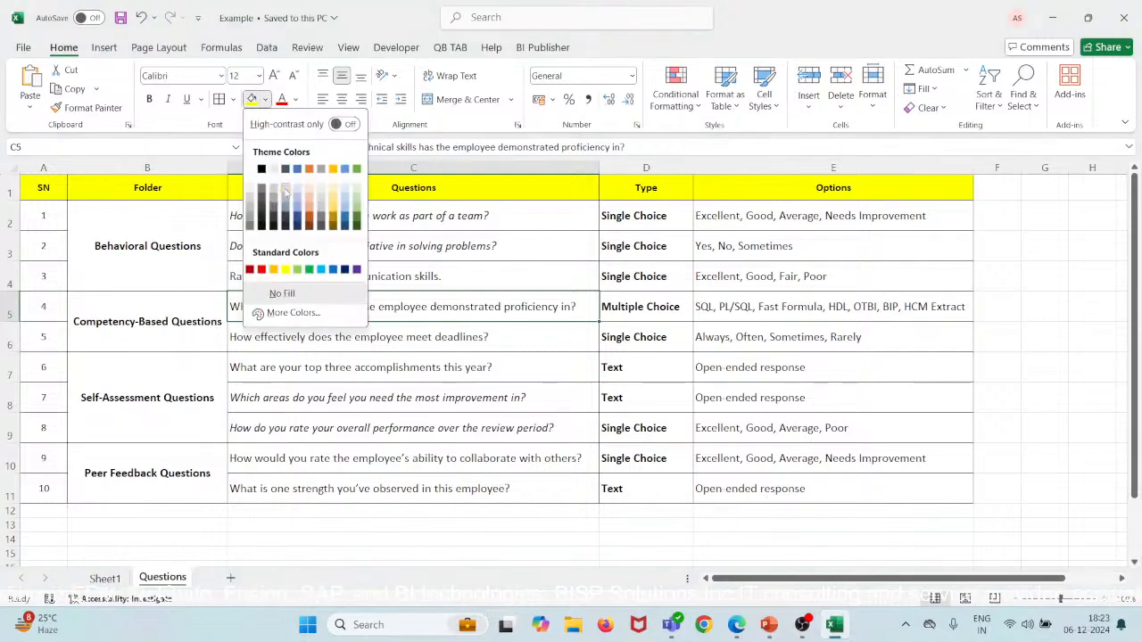
click(297, 271)
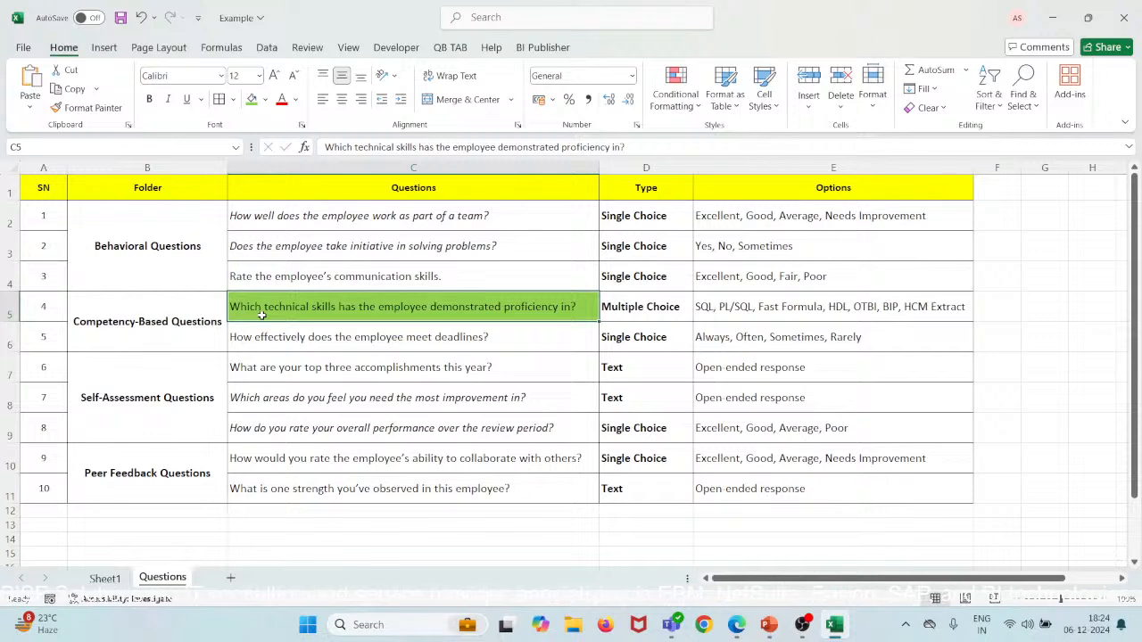
Step: Examine the type and answer options of the technical skills question
click(723, 314)
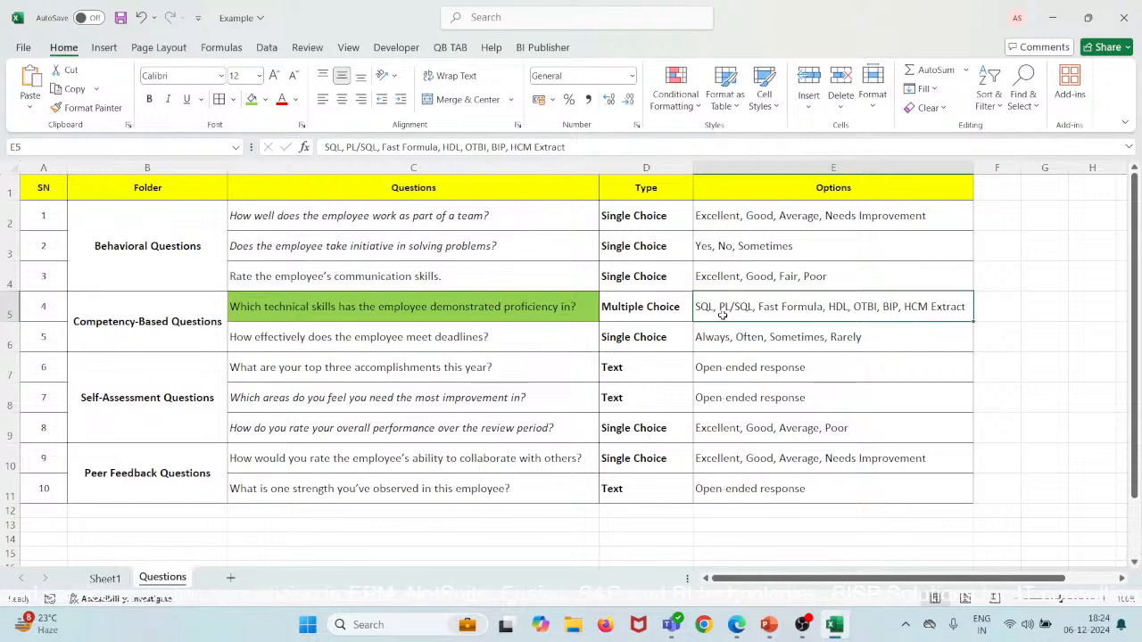
click(653, 306)
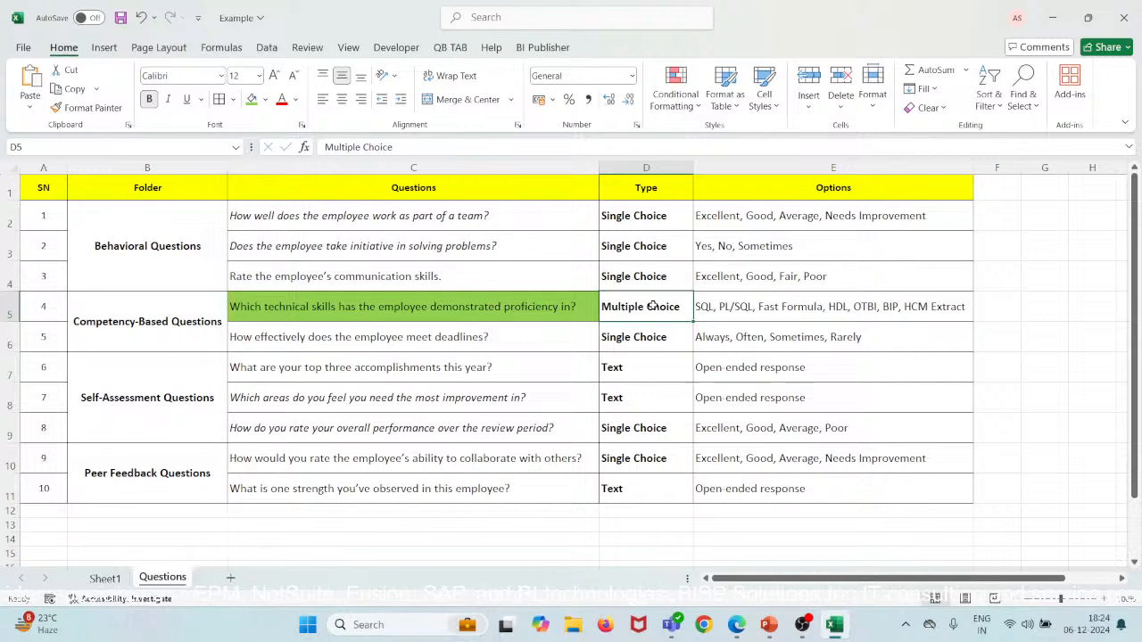
click(812, 299)
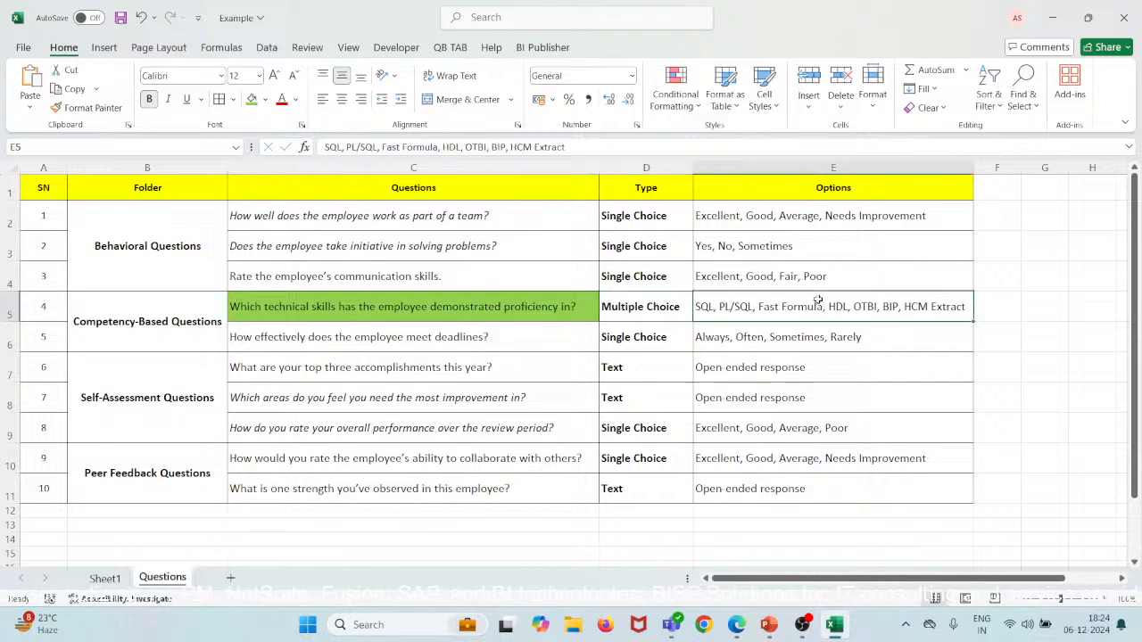
click(637, 306)
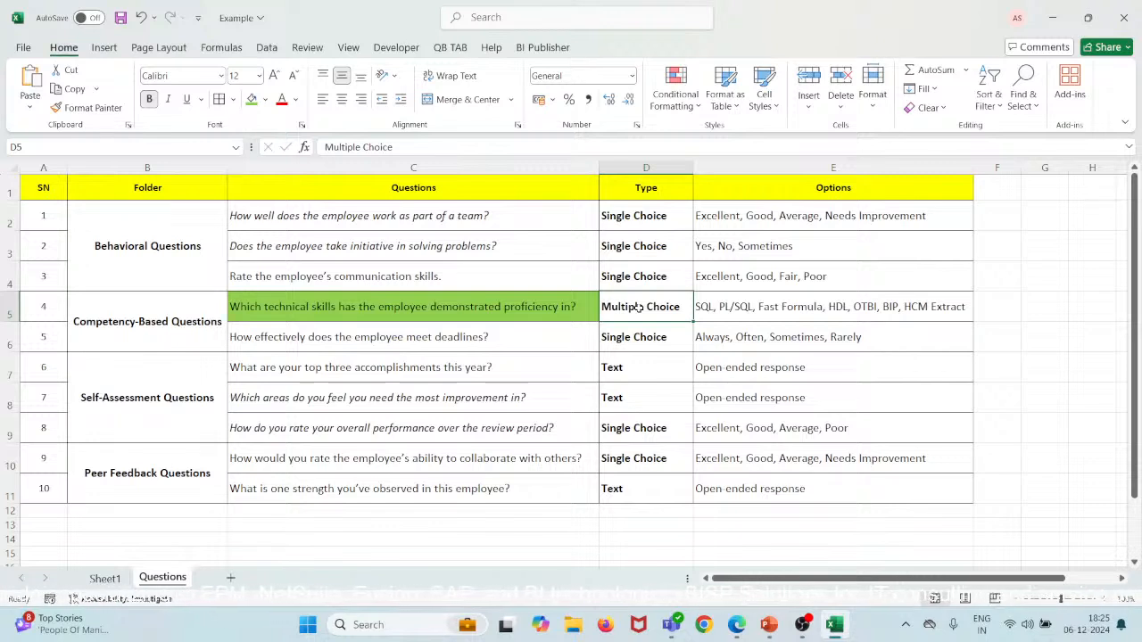
Step: Check the Question Type slide in PowerPoint, and return to Excel to look over the question categories in the Folder column
mouse_move(769, 625)
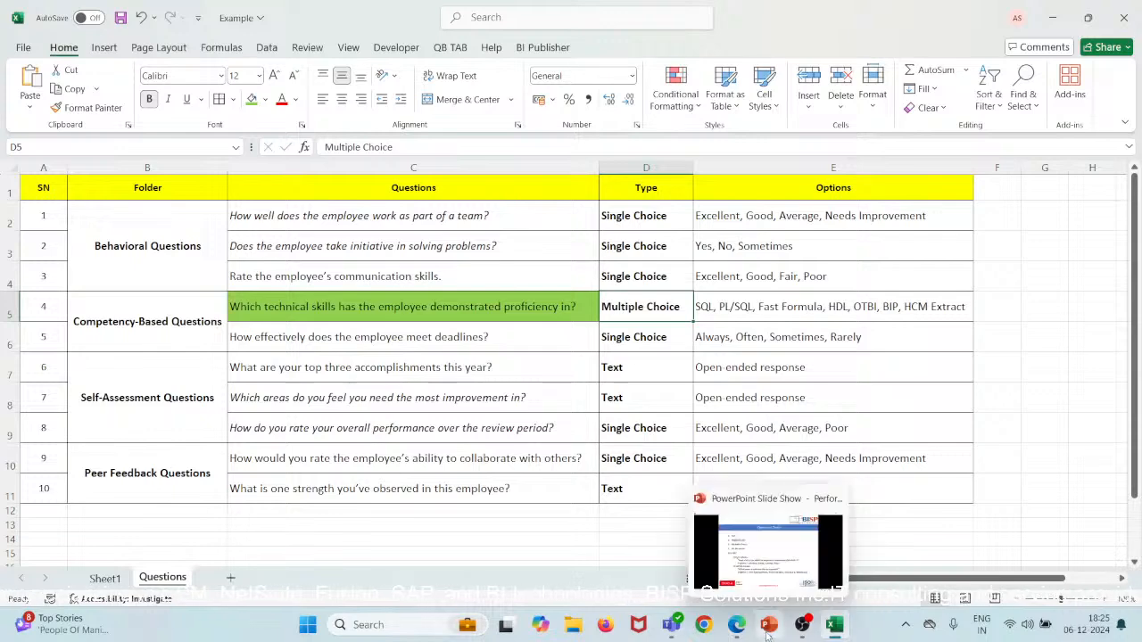
click(769, 548)
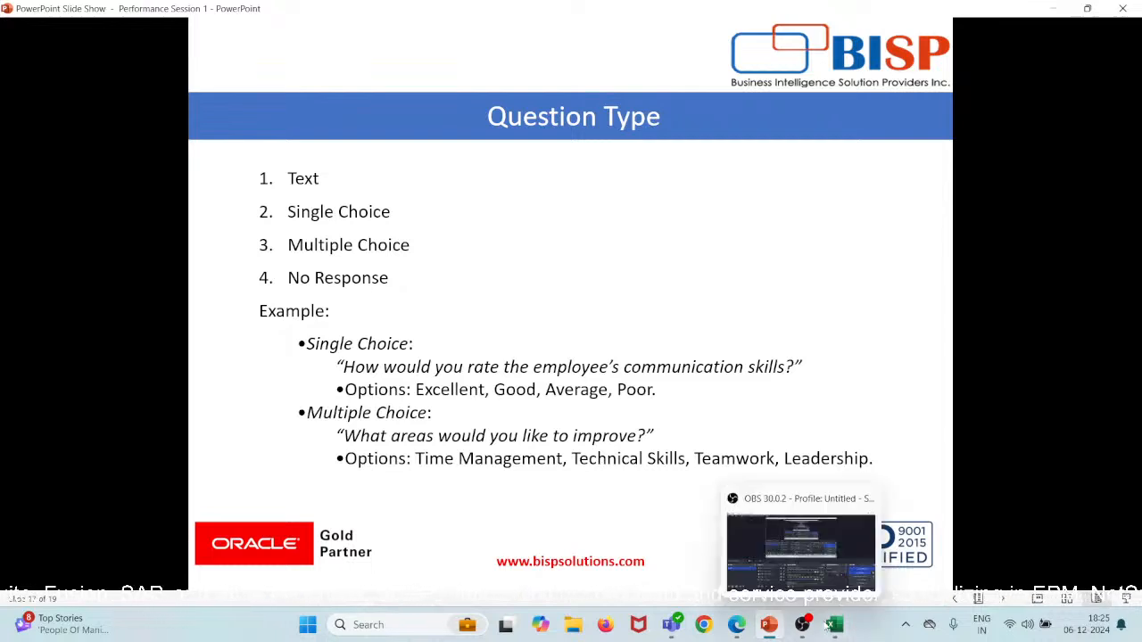
mouse_move(832, 624)
click(828, 581)
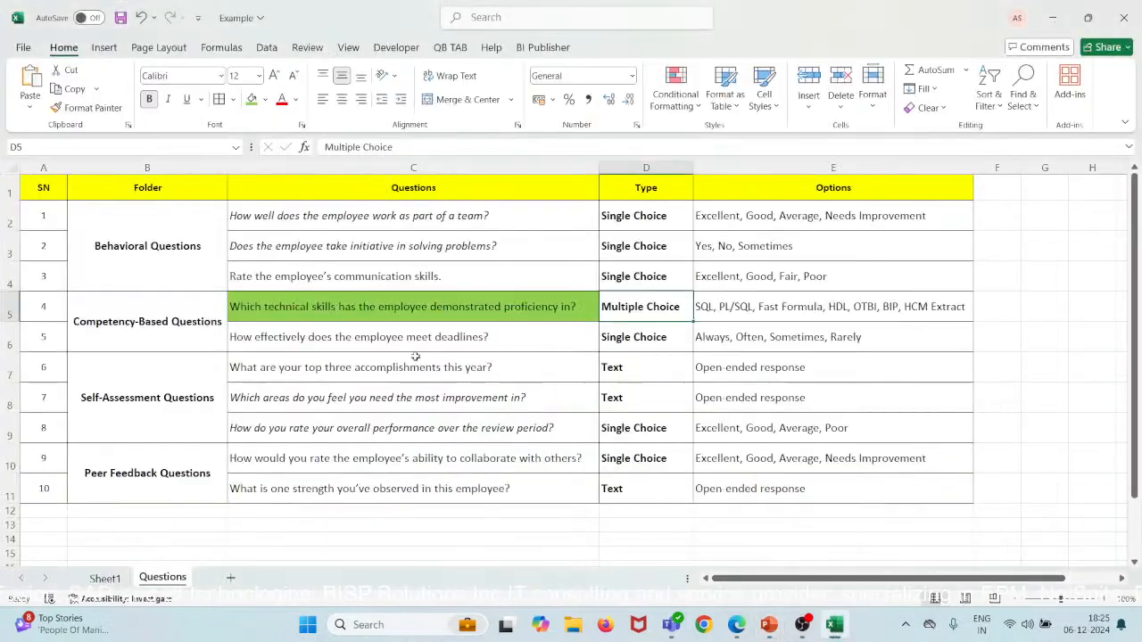
drag(113, 241, 118, 465)
click(201, 234)
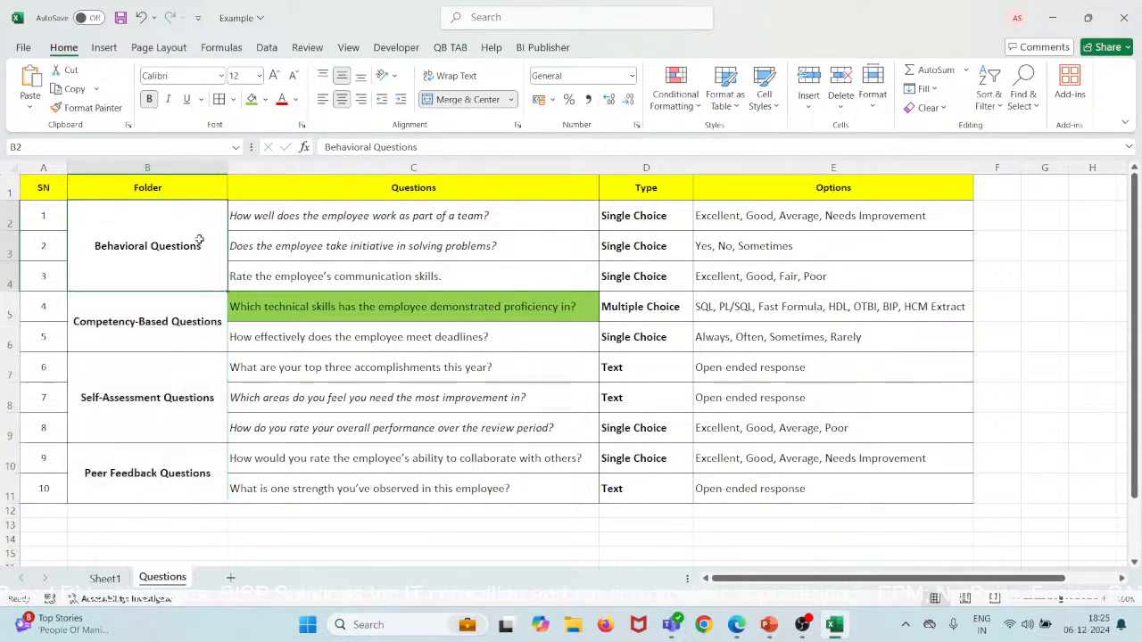
Step: Remove the fill from the technical skills question cell and save the workbook
click(516, 308)
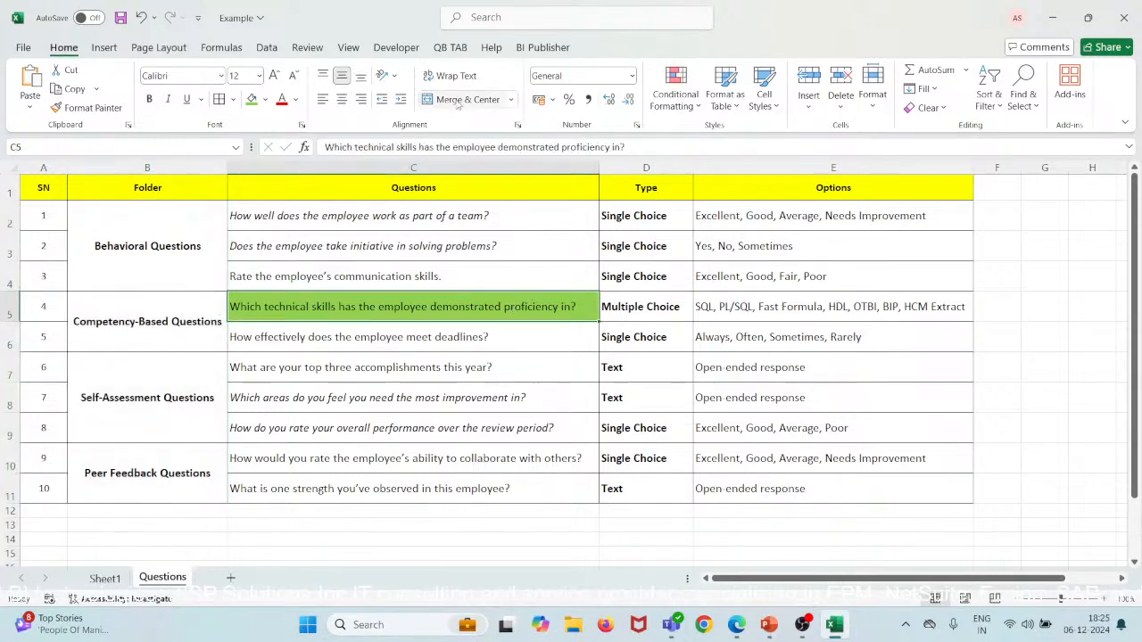
click(265, 102)
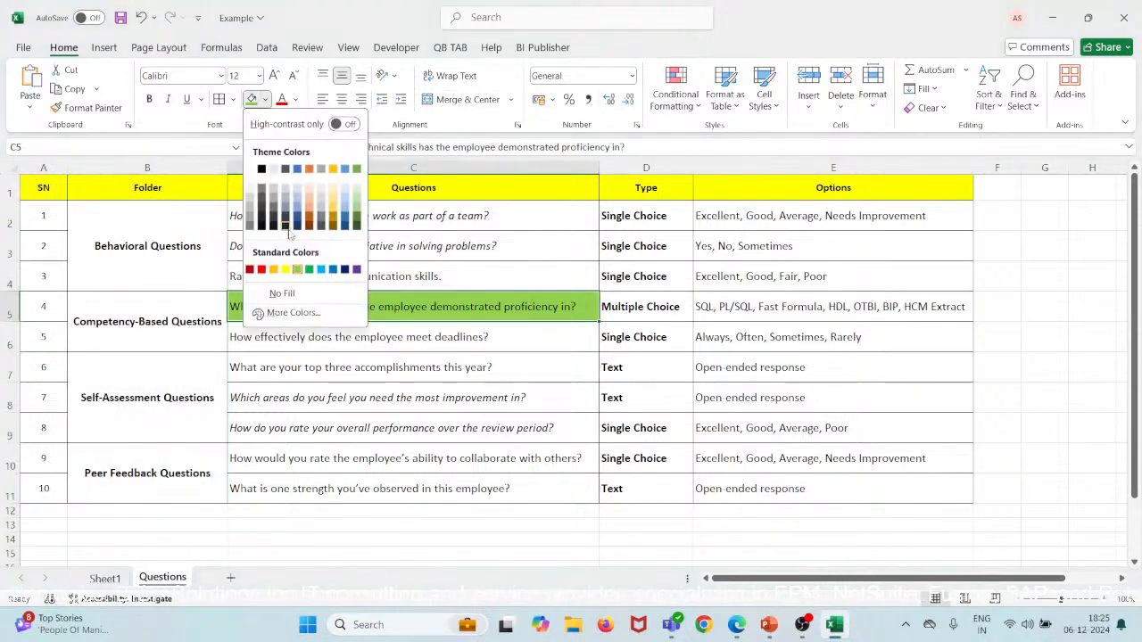
click(272, 293)
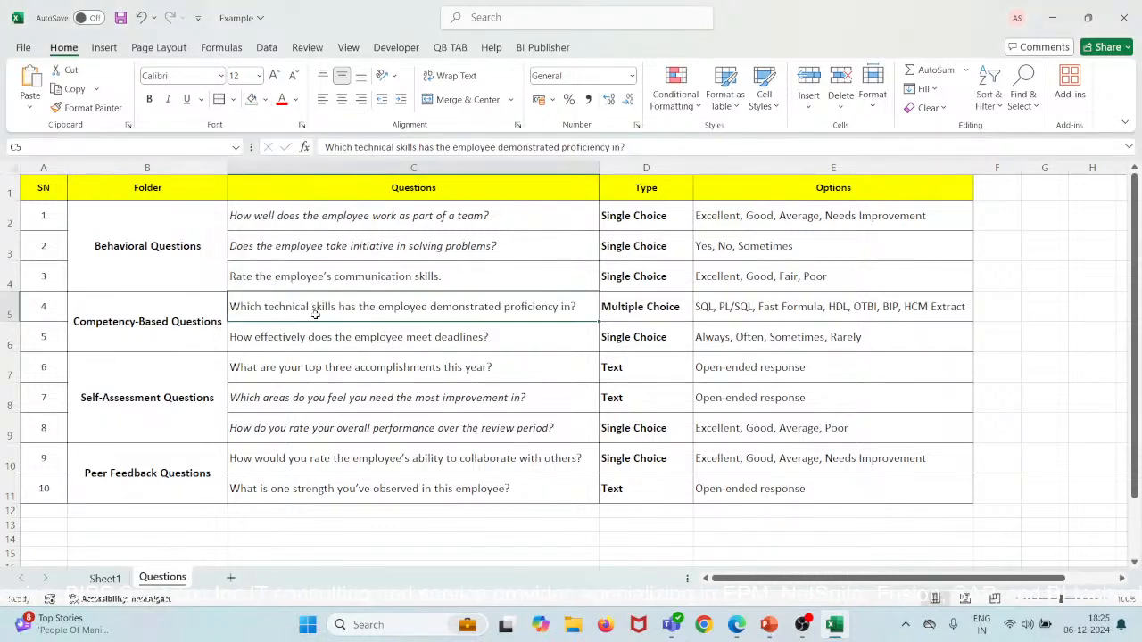
key(ctrl+s)
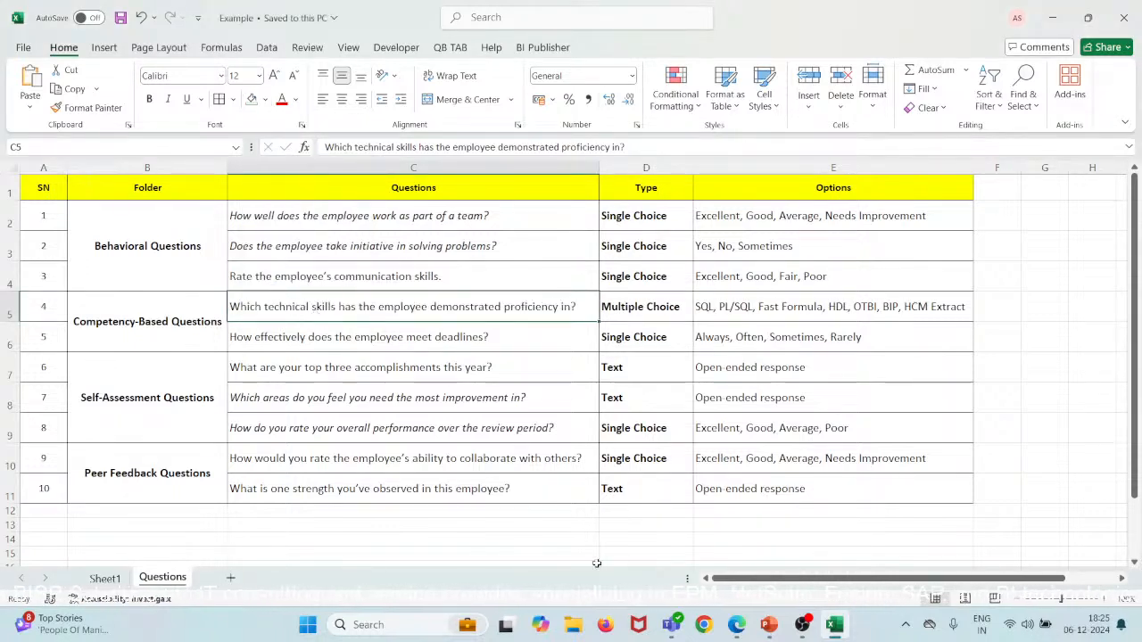
Step: Switch back to the Create Question page in Edge and cancel the new question
click(738, 625)
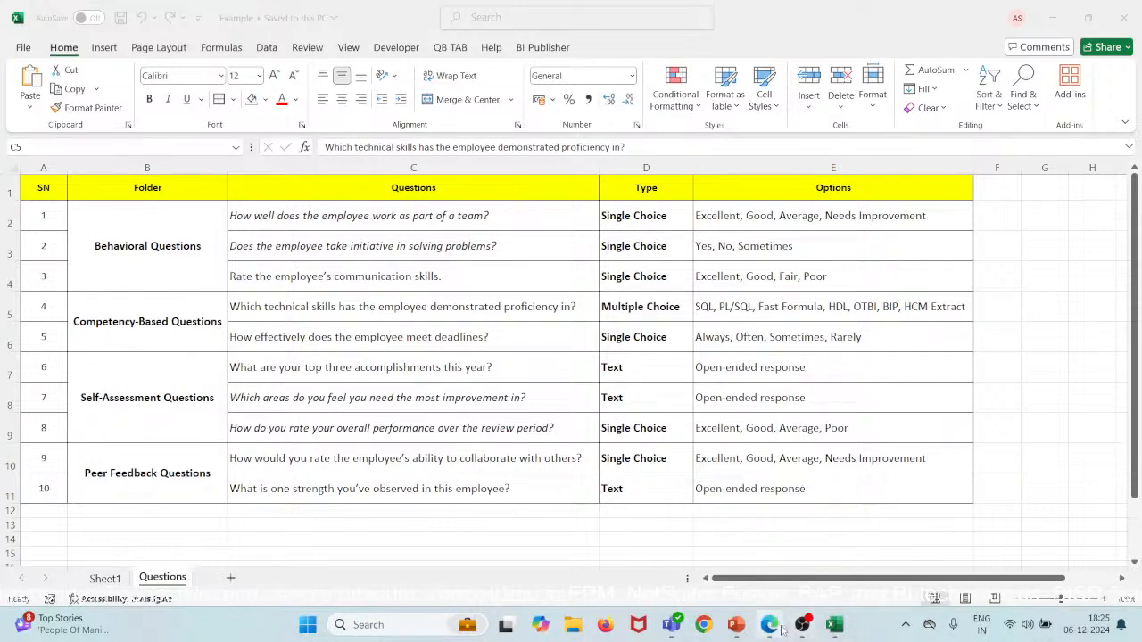
click(769, 624)
scroll(654, 321, up, 2)
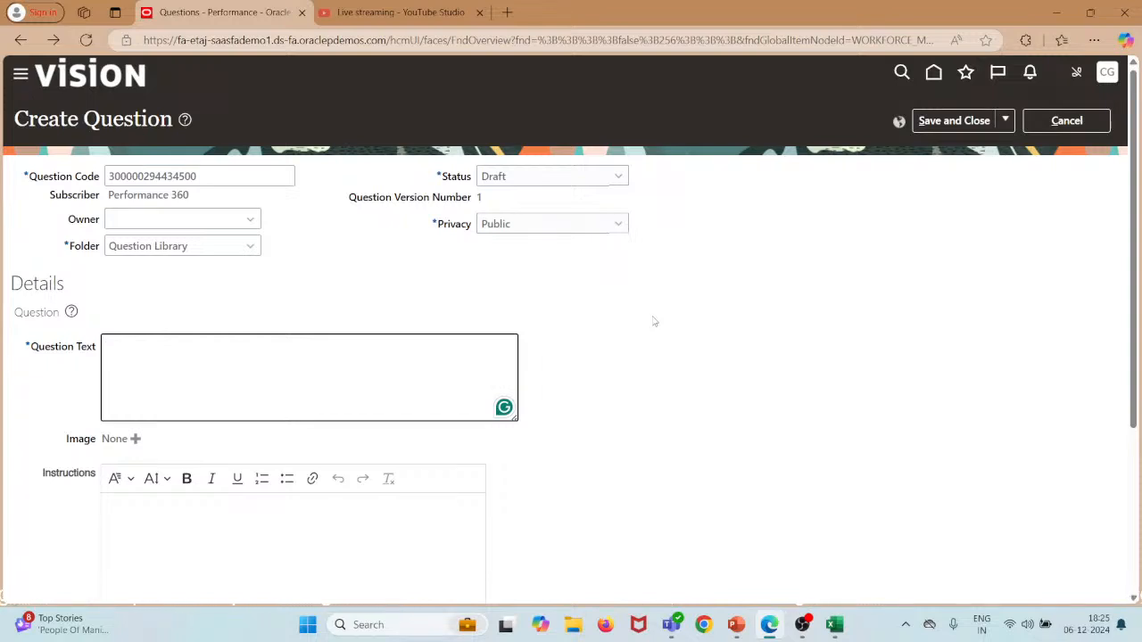
click(1068, 121)
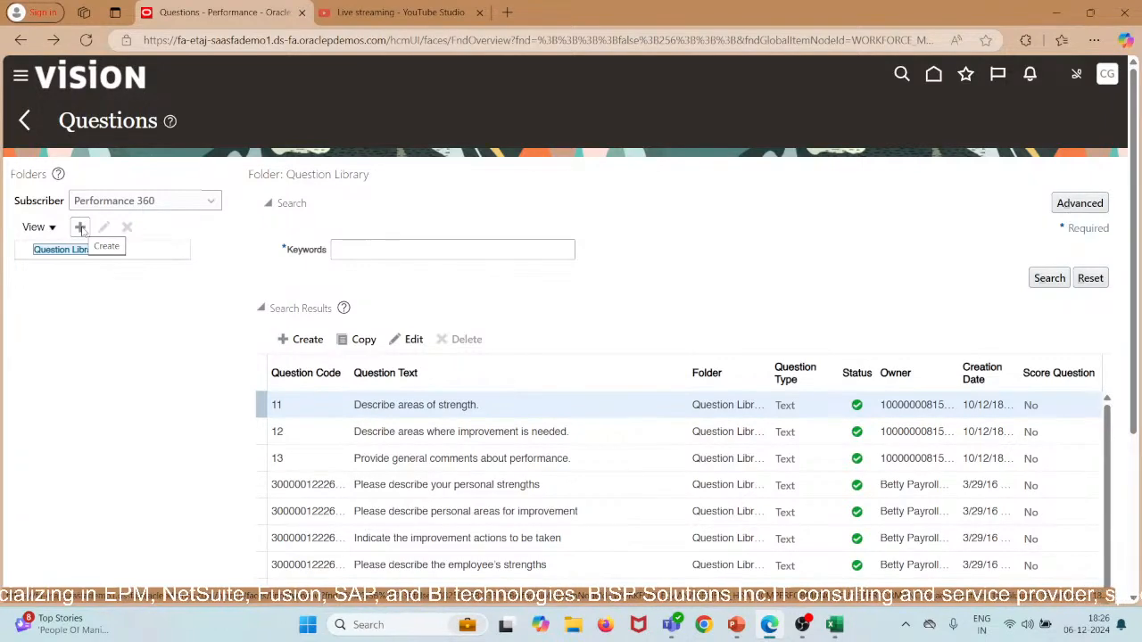
Step: Create a Question Library folder named Behavioural Questions in Edge, copying the name from Excel's Folder column and correcting its spelling
click(80, 230)
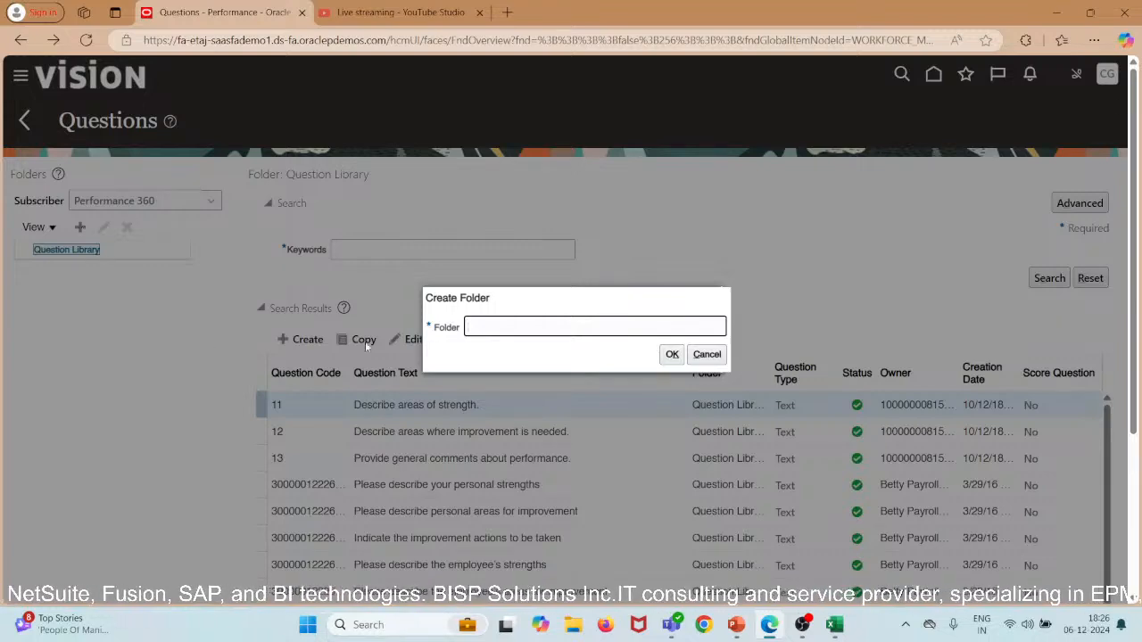
mouse_move(834, 626)
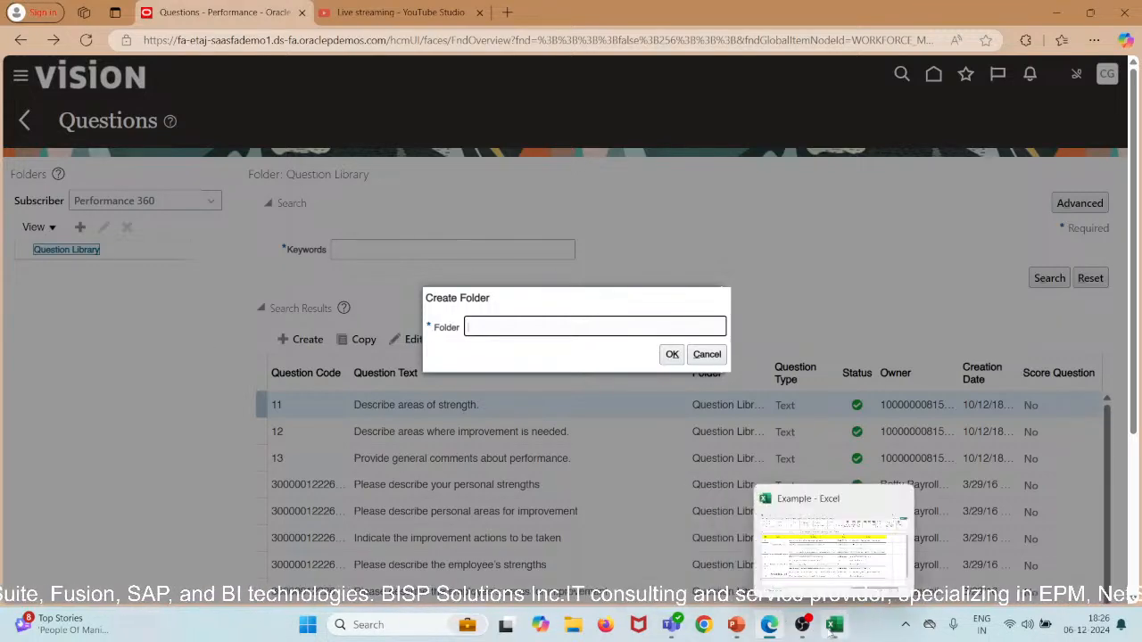
click(830, 545)
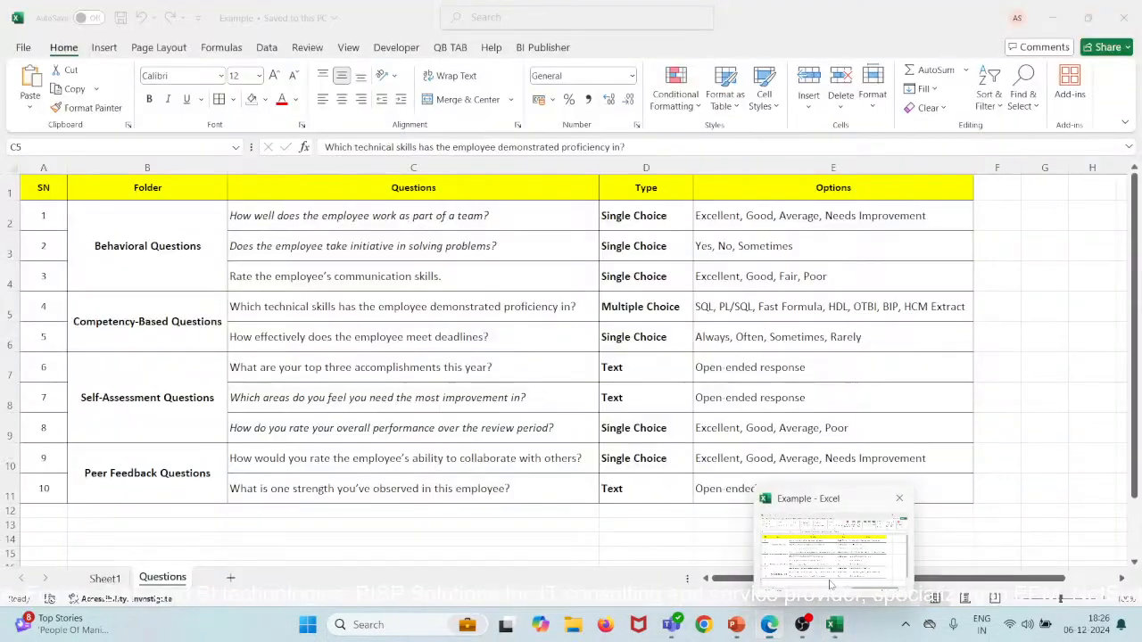
double_click(132, 256)
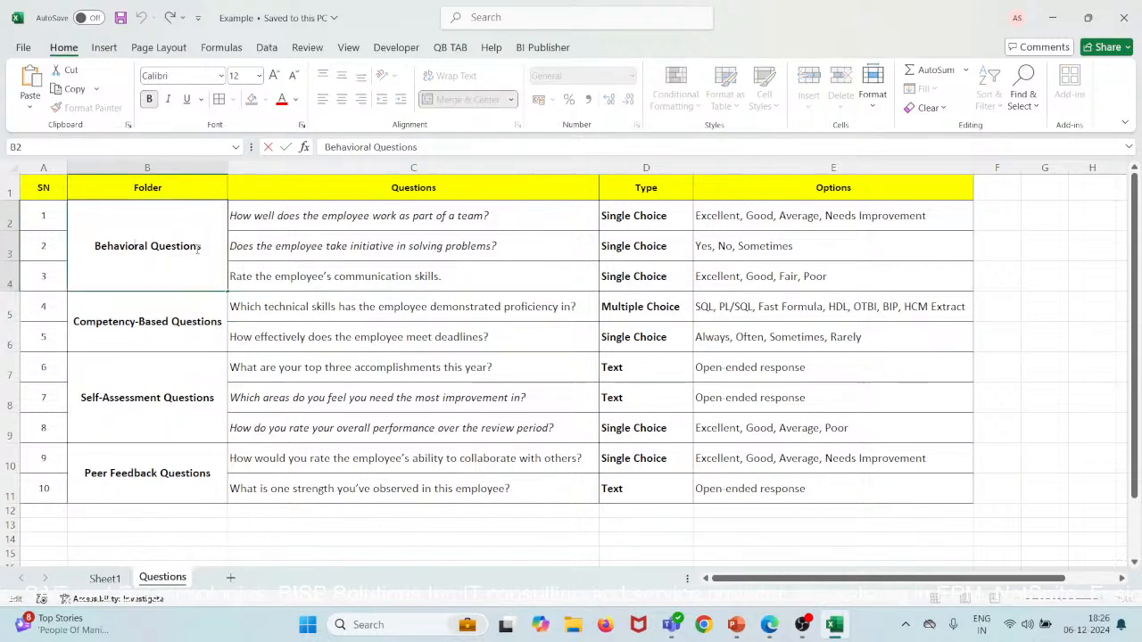
drag(203, 247, 96, 253)
key(ctrl+c)
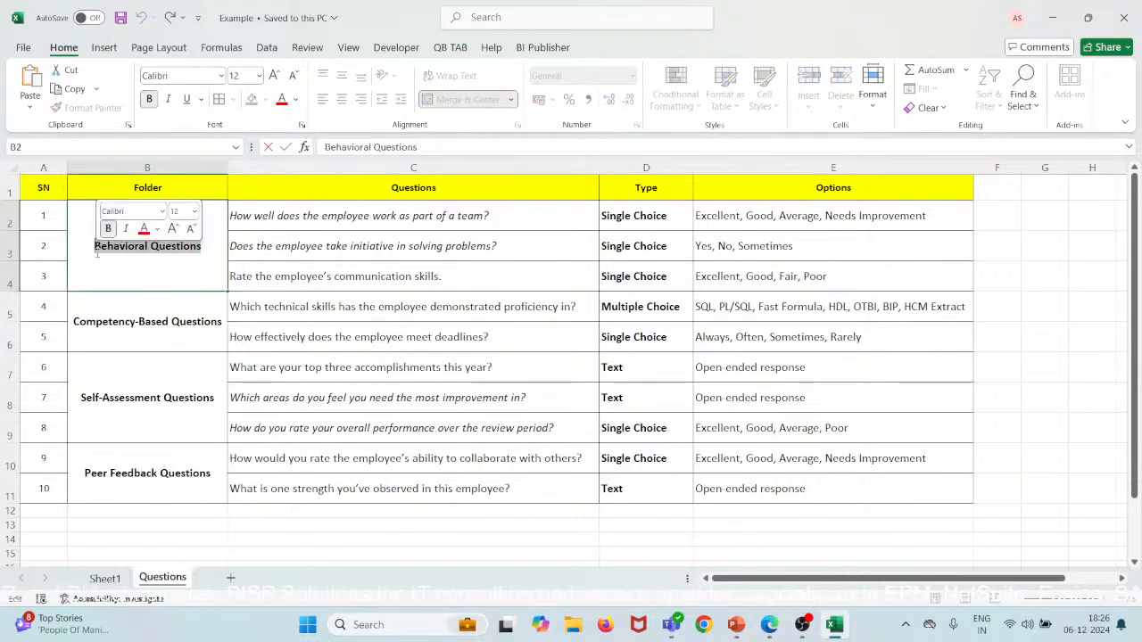
mouse_move(769, 624)
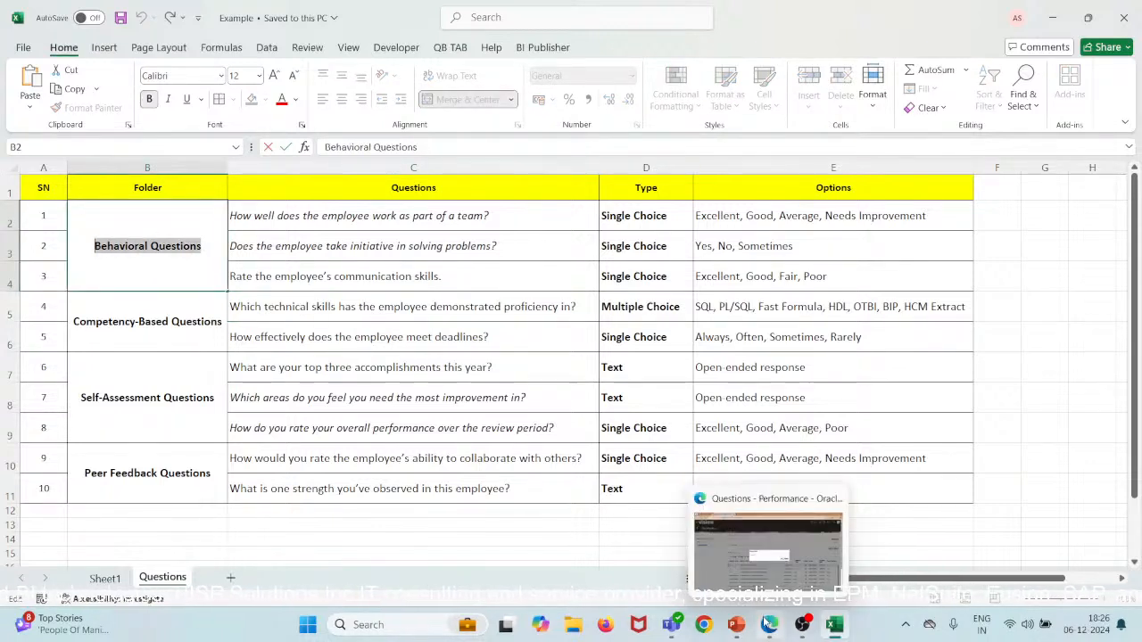
click(767, 531)
key(ctrl+v)
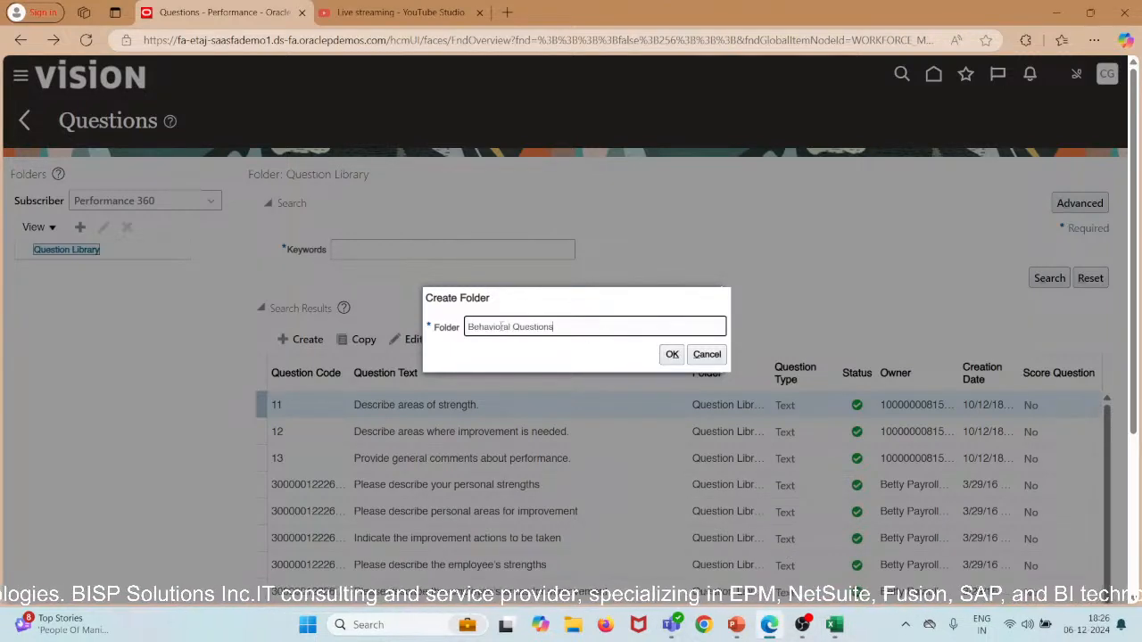
text(u)
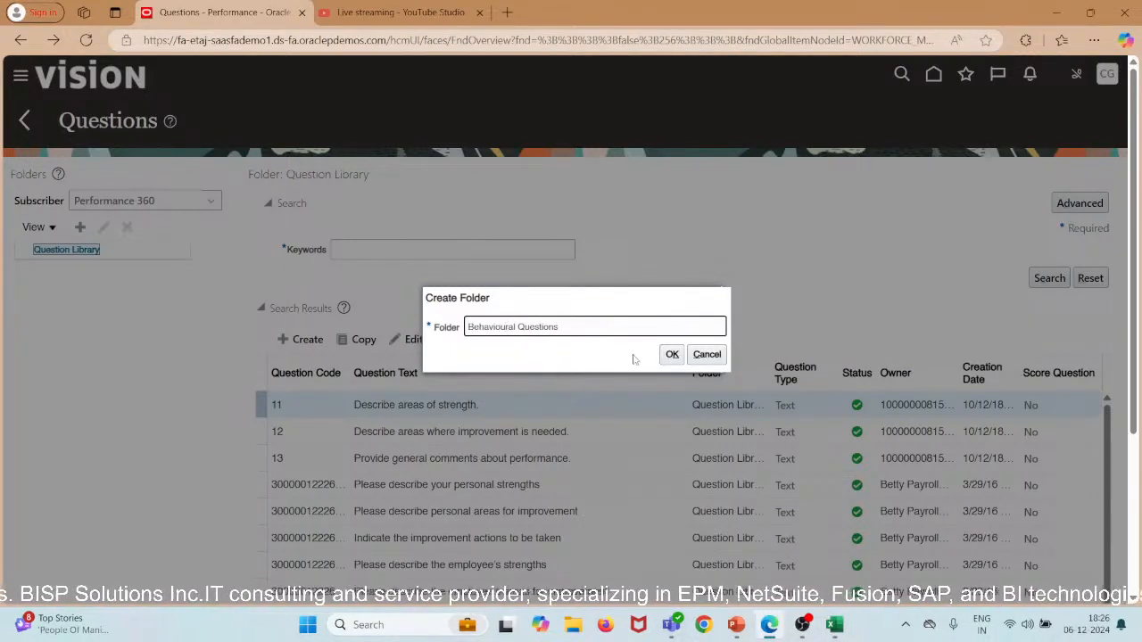
click(676, 357)
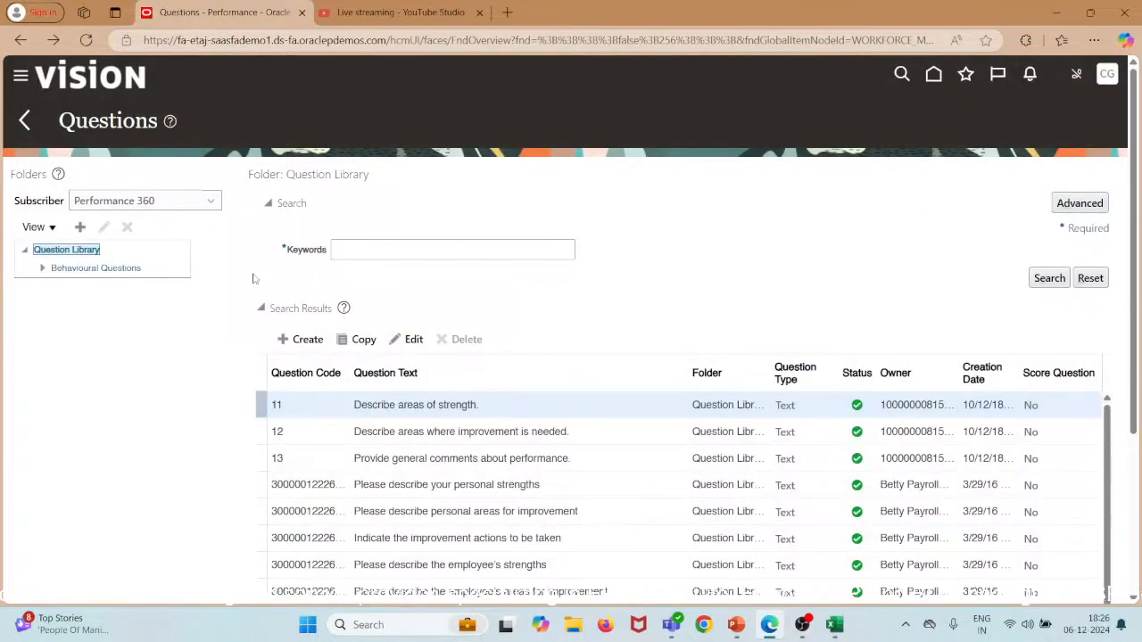
Step: Add a Question Library folder named Competency-Based Questions in Edge, using the name copied from the Excel list
click(80, 229)
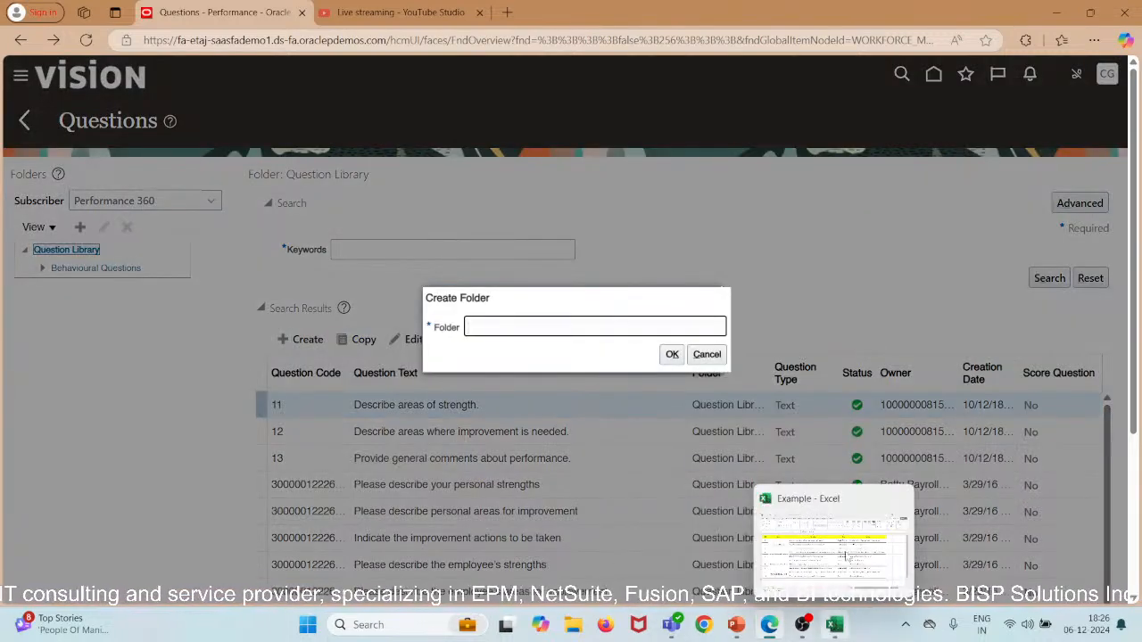
click(855, 509)
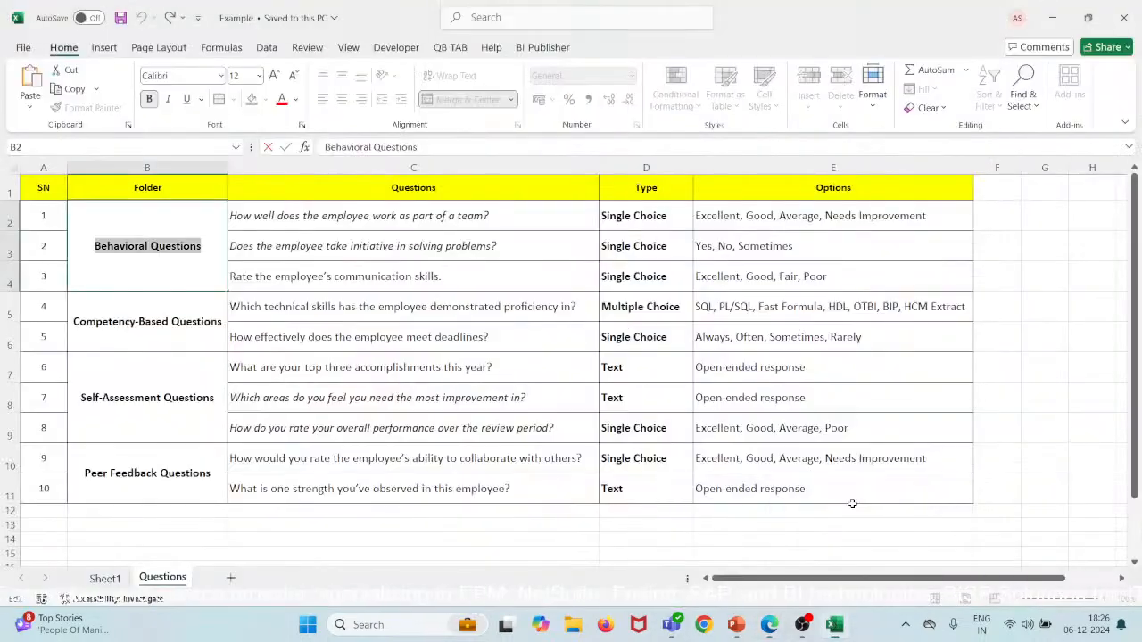
click(216, 322)
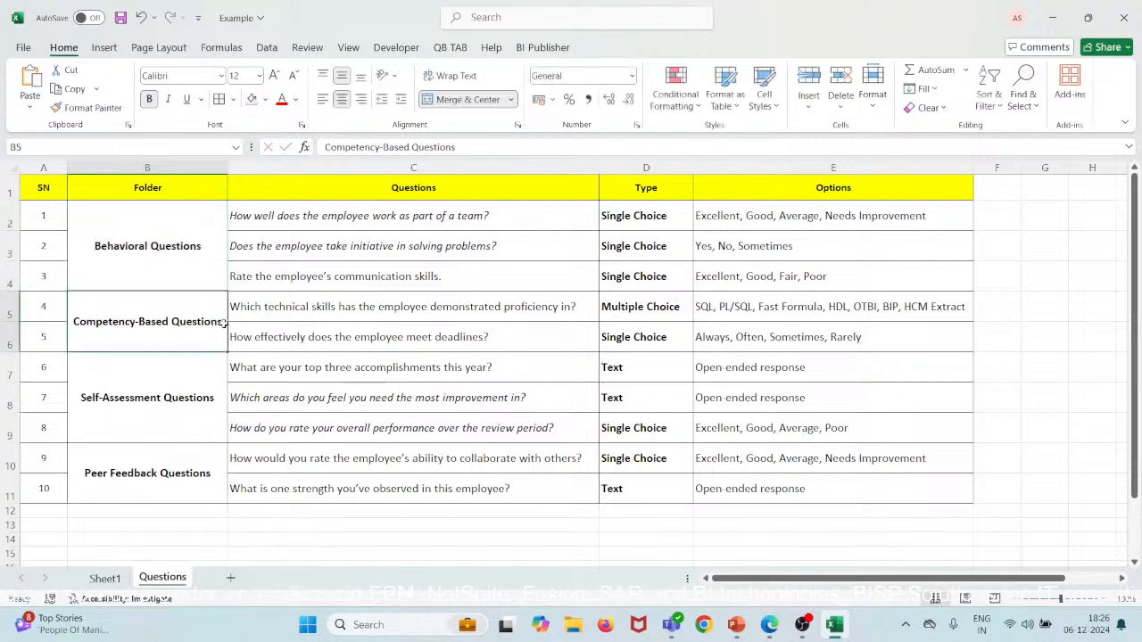
double_click(221, 323)
key(ctrl+shift+Left)
key(ctrl+shift+Left)
key(ctrl+shift+Left)
key(ctrl+shift+Left)
key(ctrl+c)
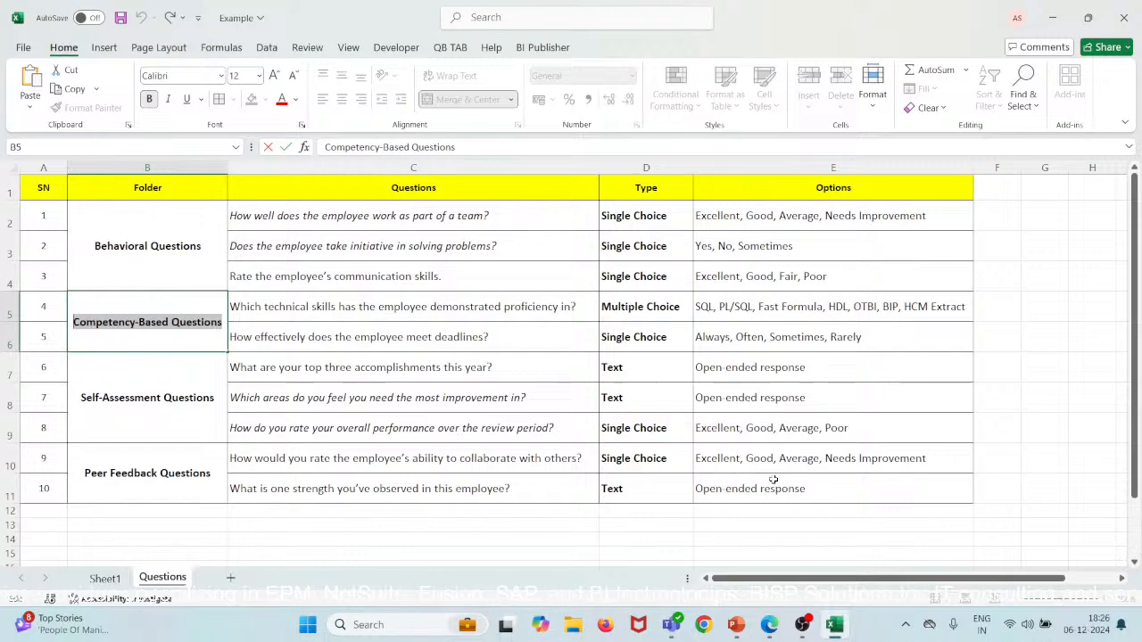
click(779, 629)
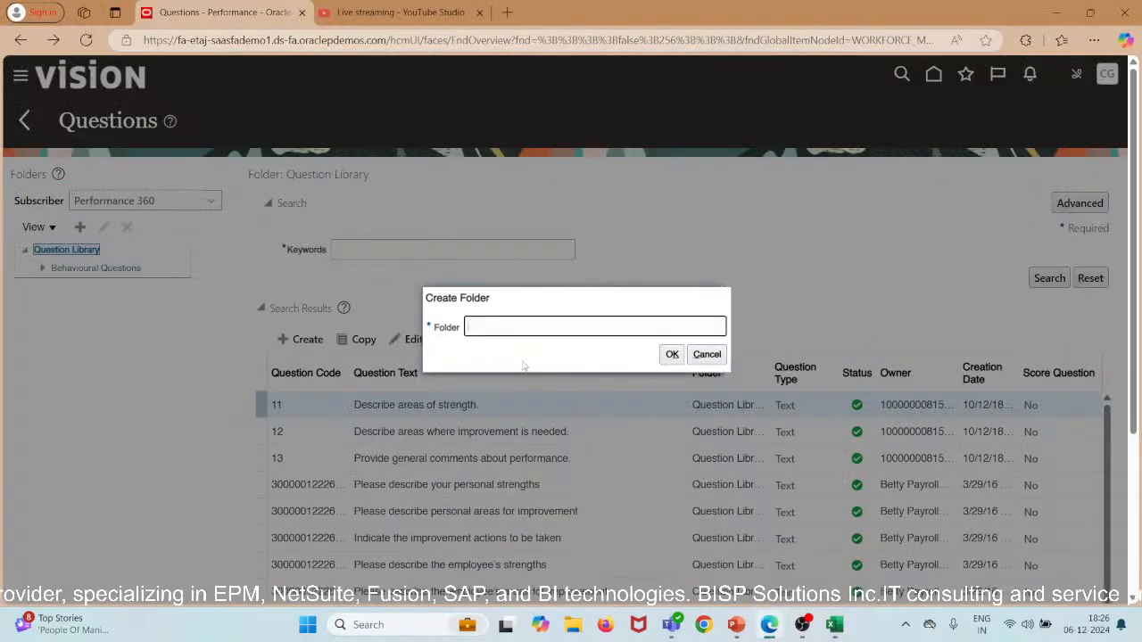
key(ctrl+v)
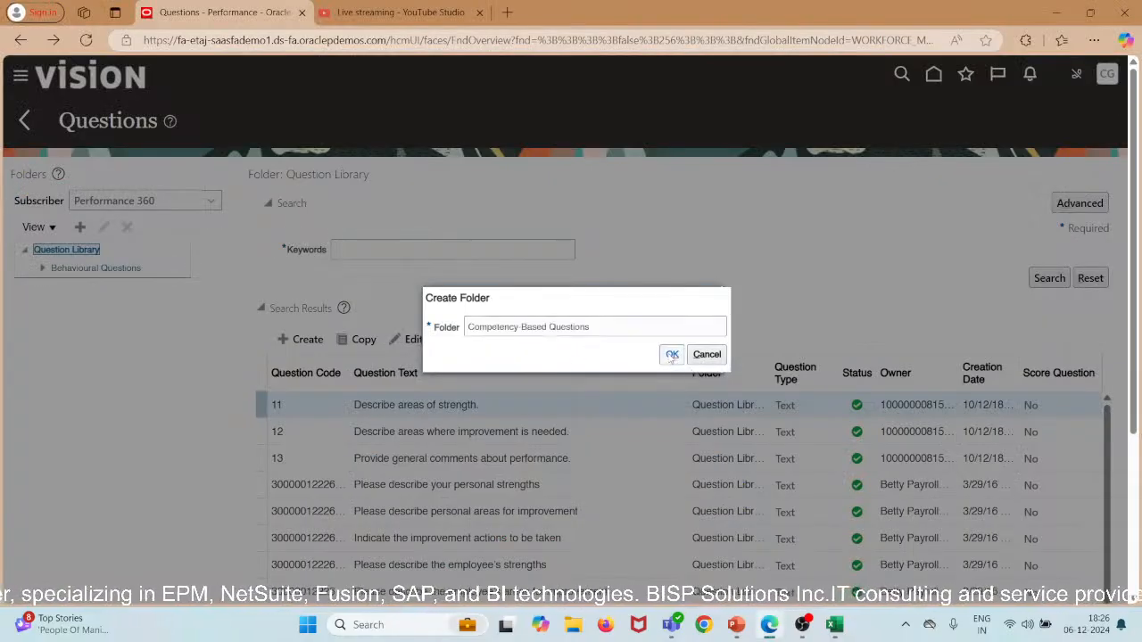
click(670, 354)
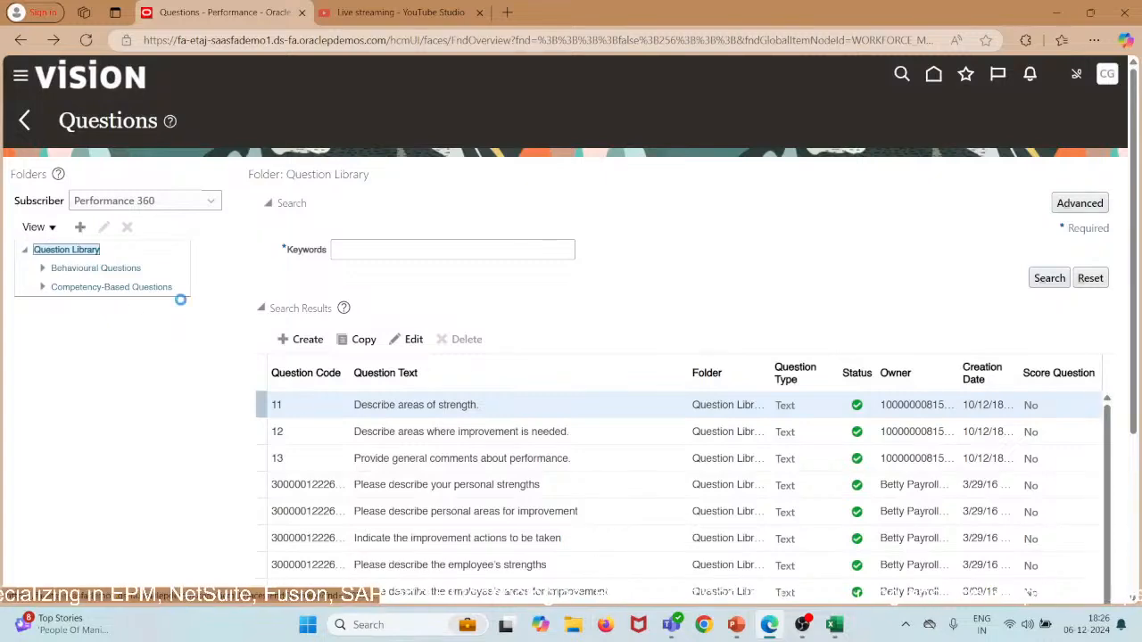
Step: Add a Question Library folder named Self-Assessment Questions in Edge, using the name copied from the Excel list
click(80, 226)
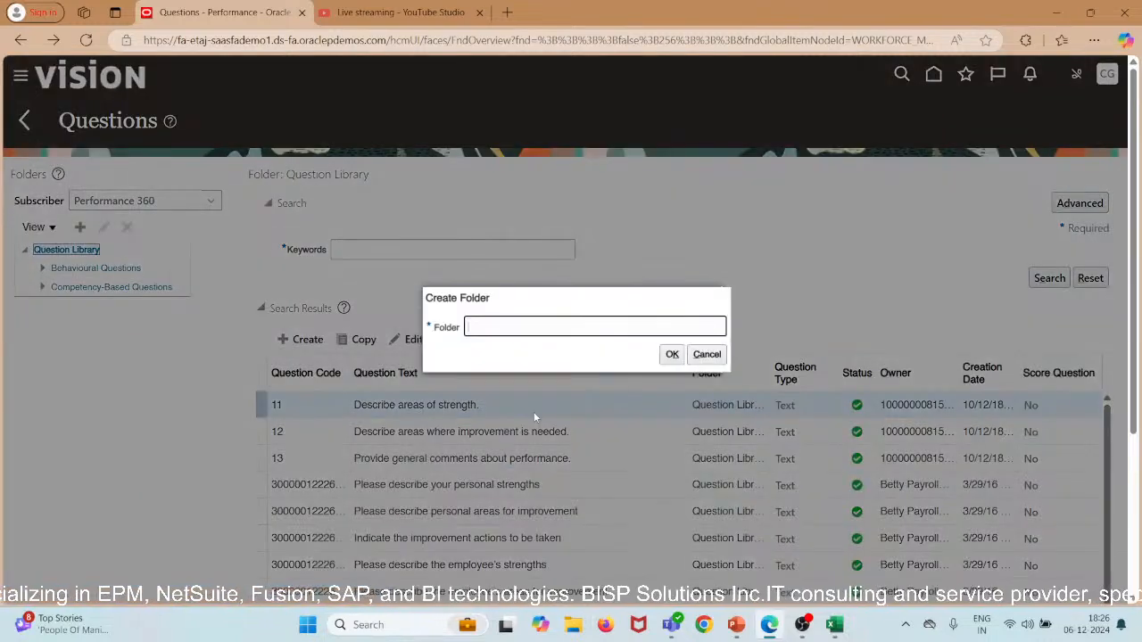
click(834, 624)
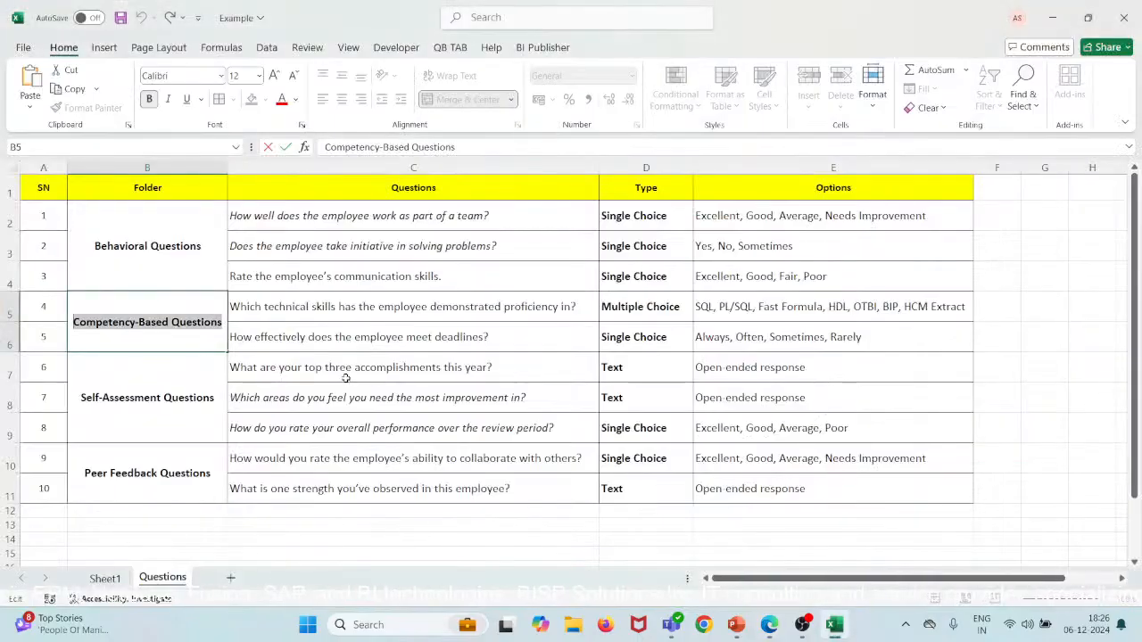
double_click(216, 398)
drag(215, 398, 81, 398)
key(ctrl+c)
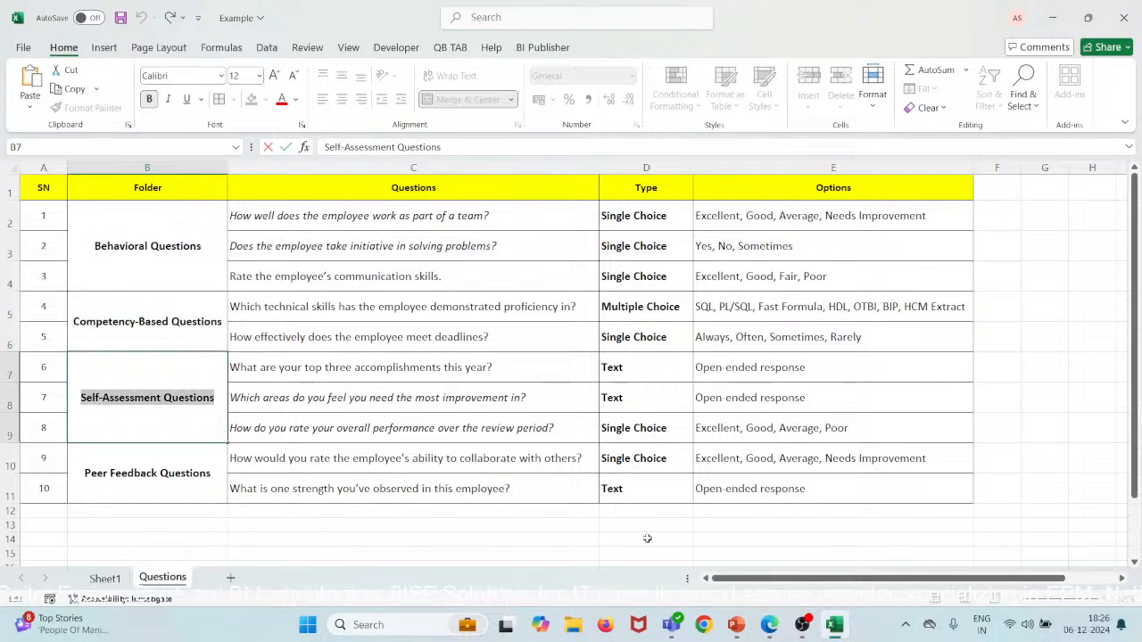
mouse_move(769, 625)
click(773, 580)
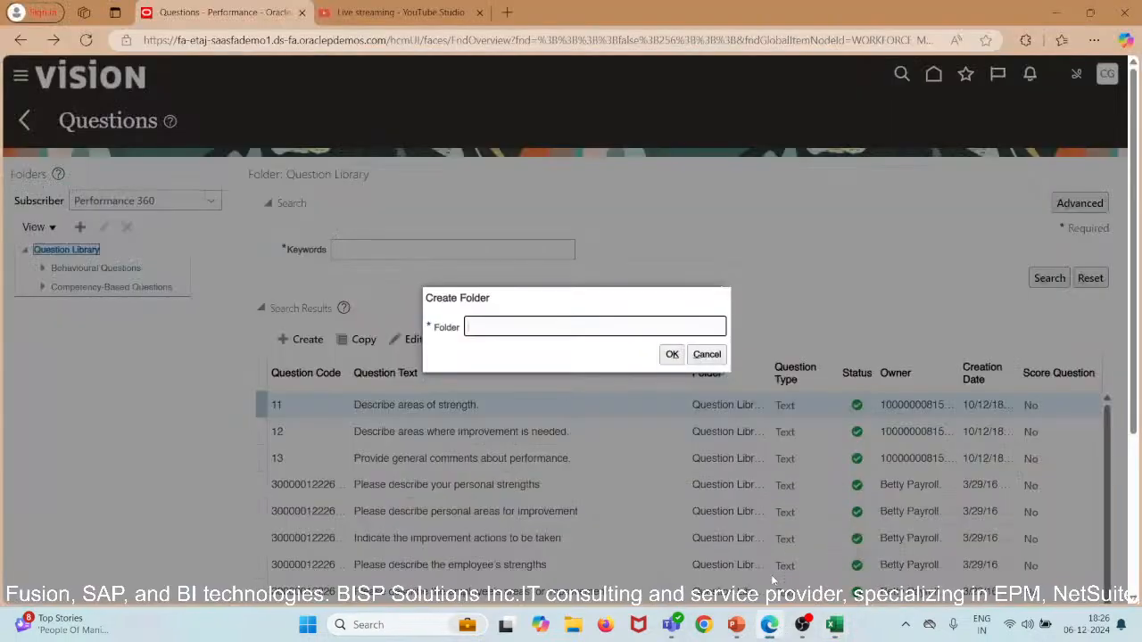
key(ctrl+v)
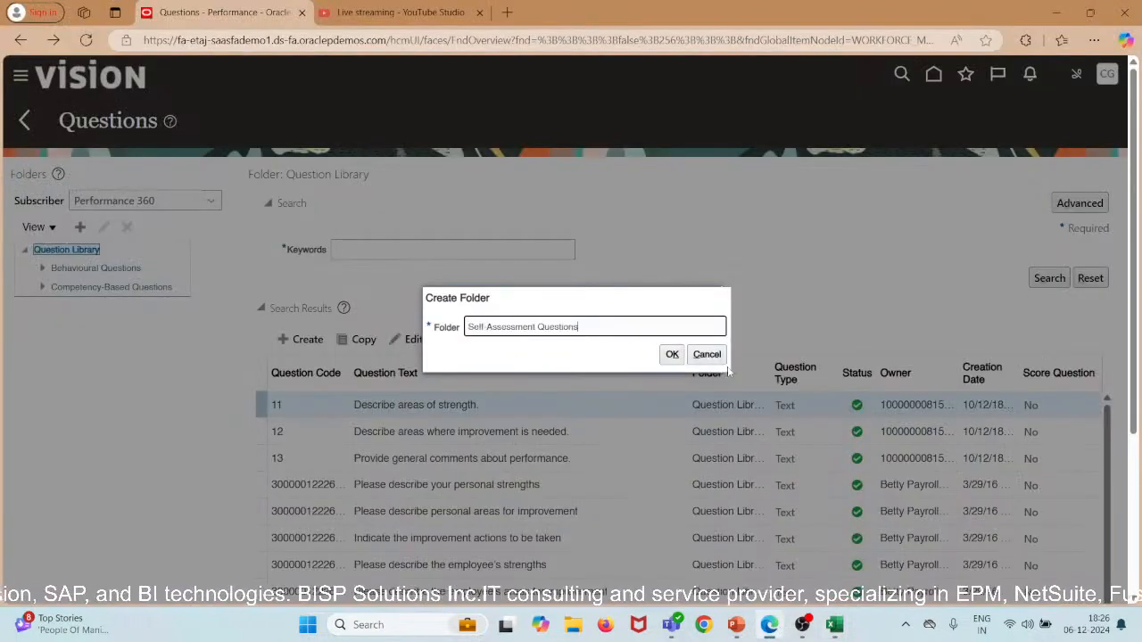
click(671, 355)
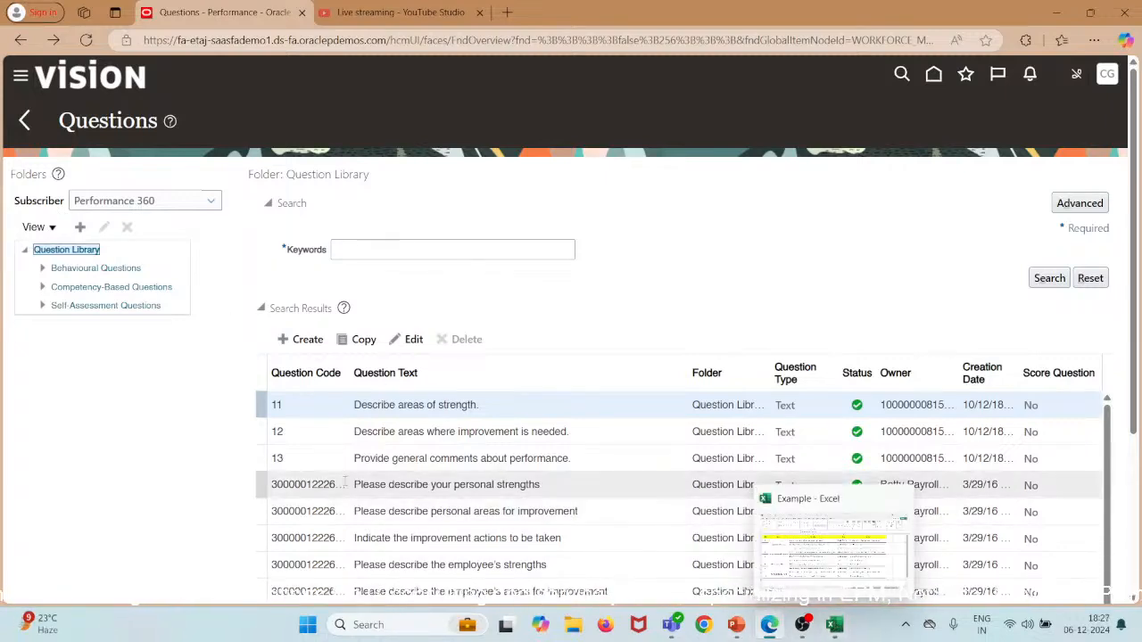
Step: Add a Question Library folder named Peer Feedback Questions in Edge, using the name copied from the Excel list
click(79, 227)
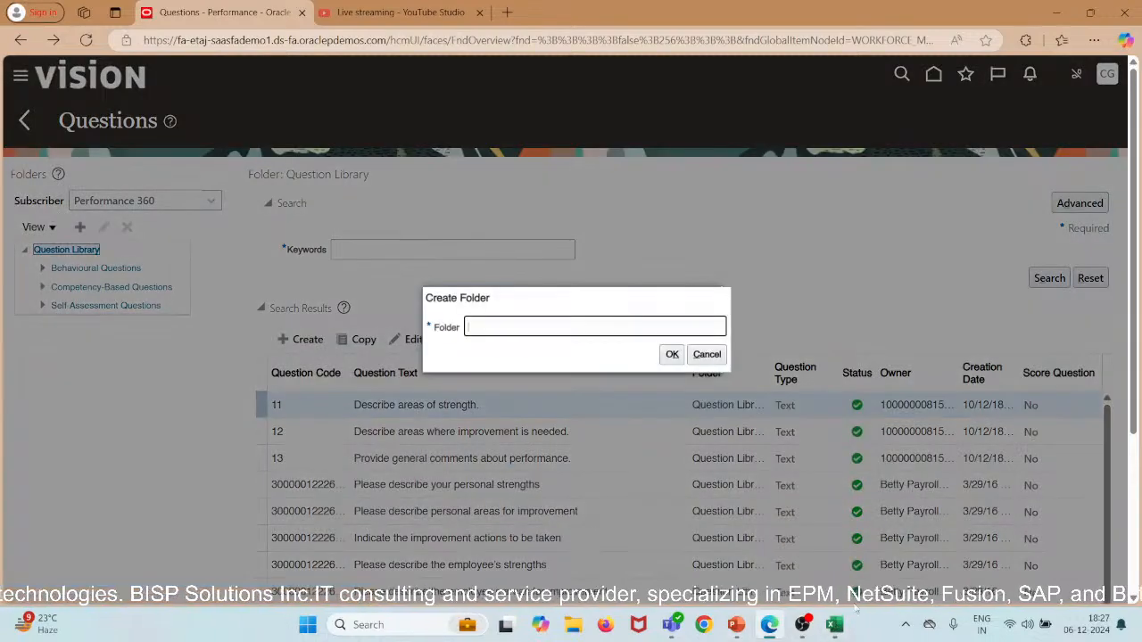
click(834, 625)
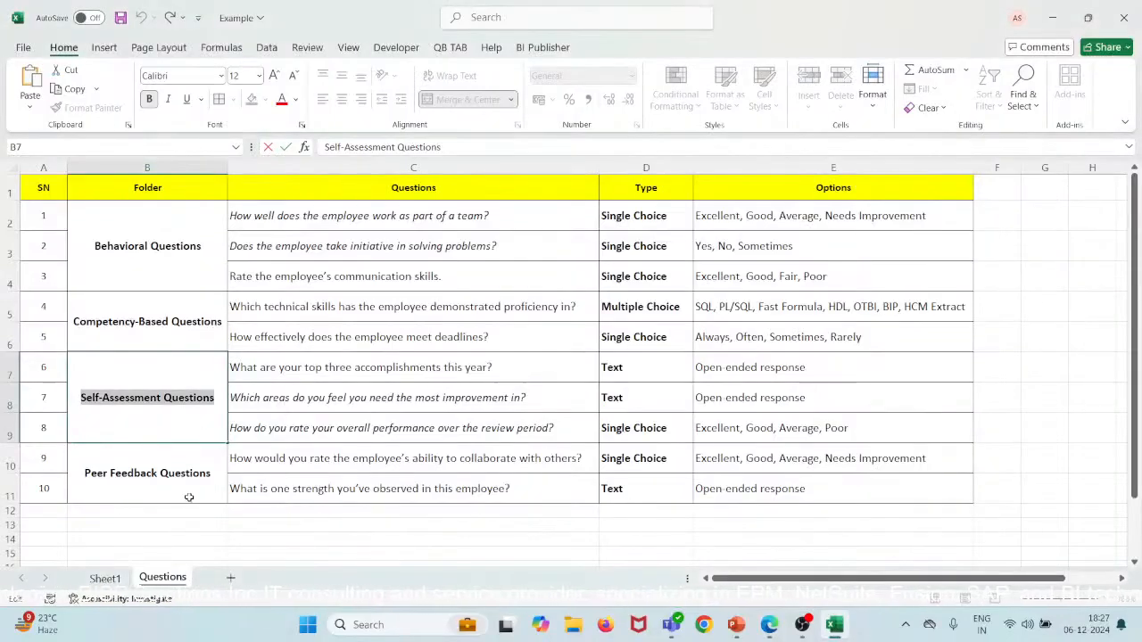
click(213, 476)
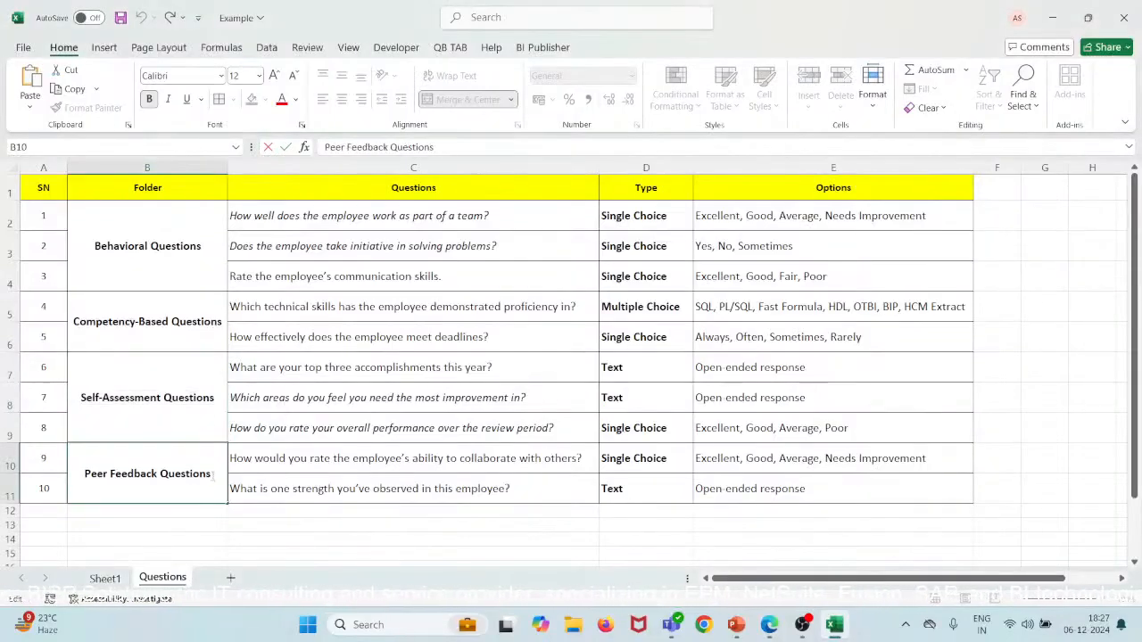
drag(212, 475, 84, 474)
key(ctrl+c)
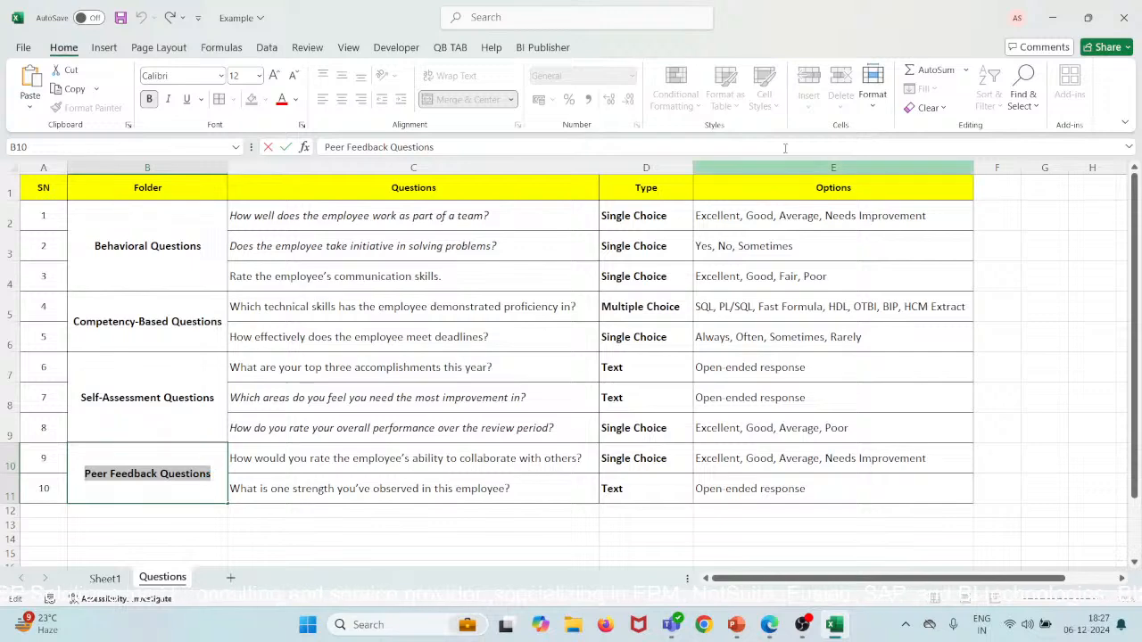
click(1053, 18)
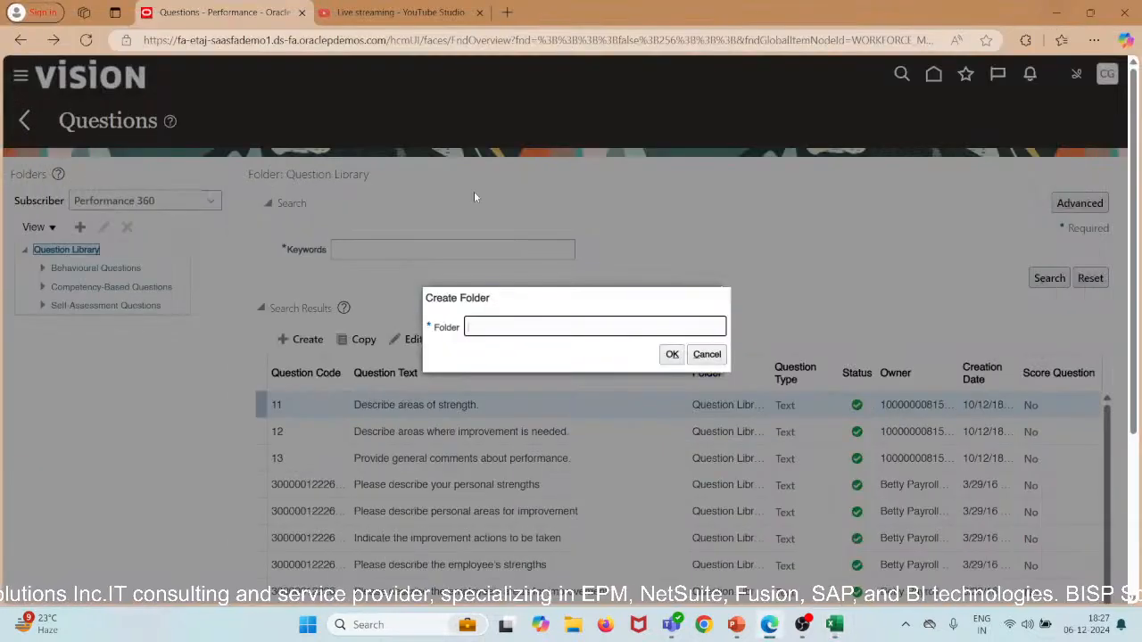
key(ctrl+v)
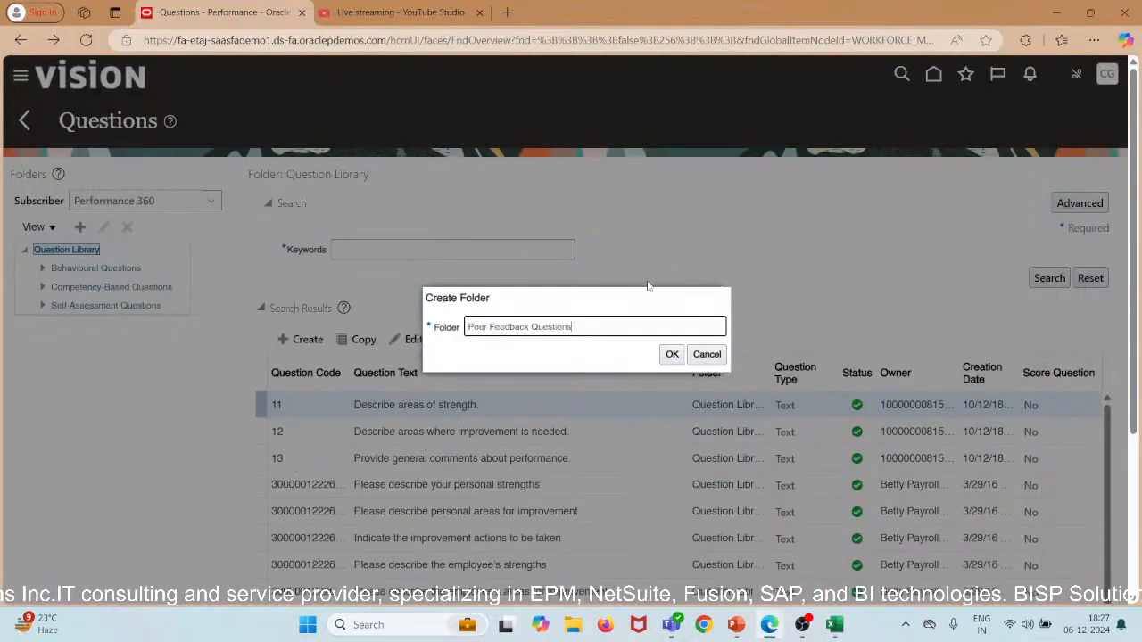
click(671, 354)
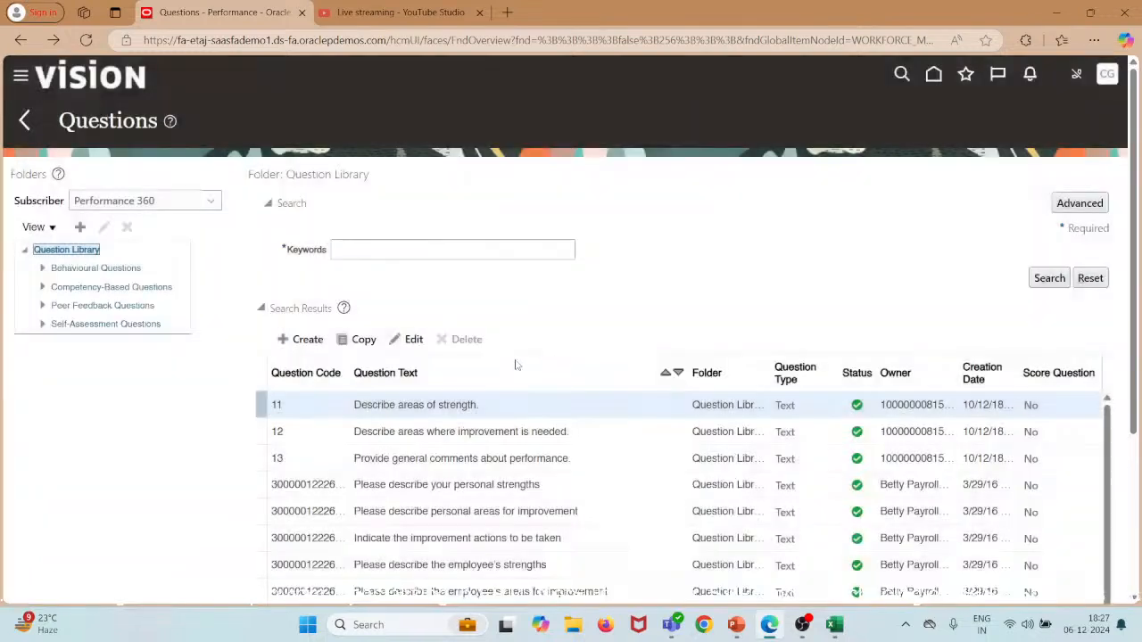
Step: Start a new question in the Behavioural Questions folder and look over its question code, owner and privacy fields
click(110, 269)
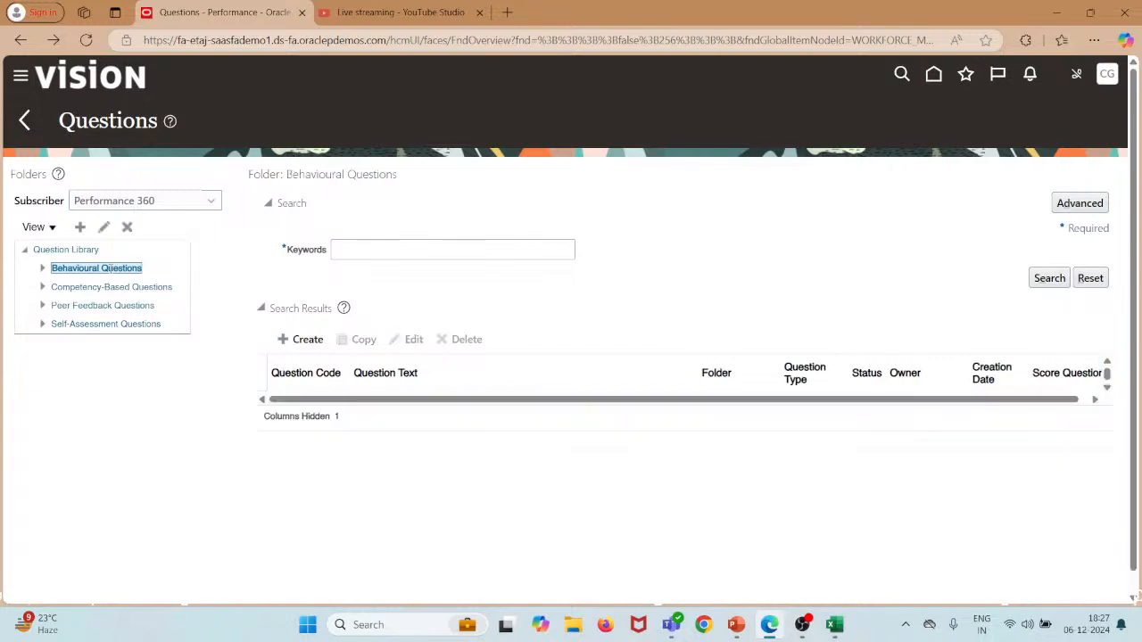
click(303, 346)
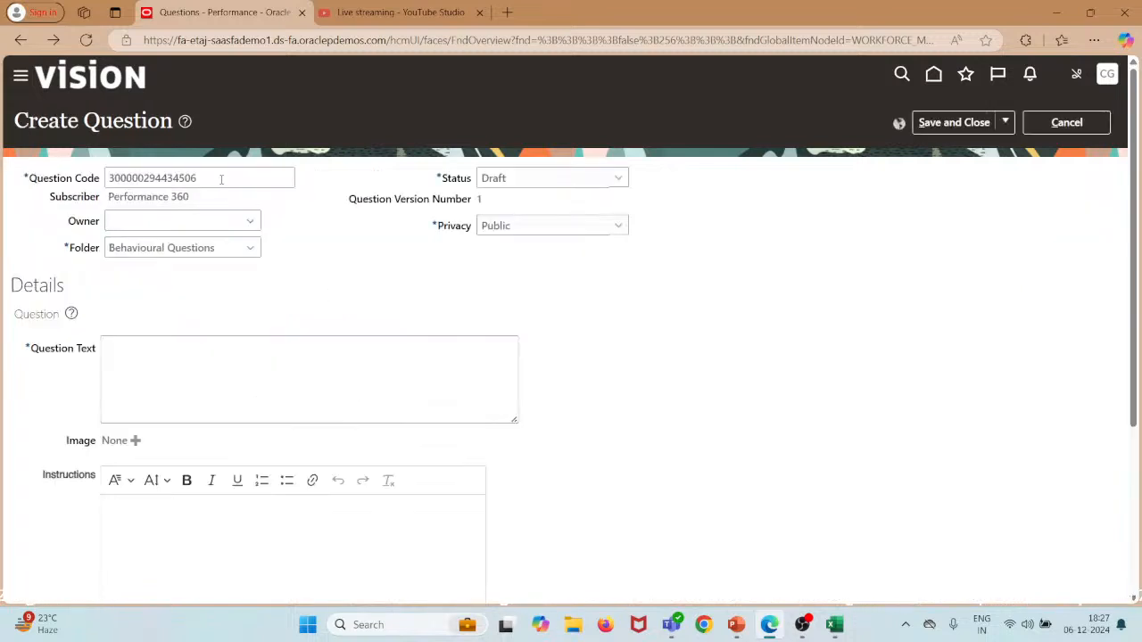
drag(222, 179, 96, 179)
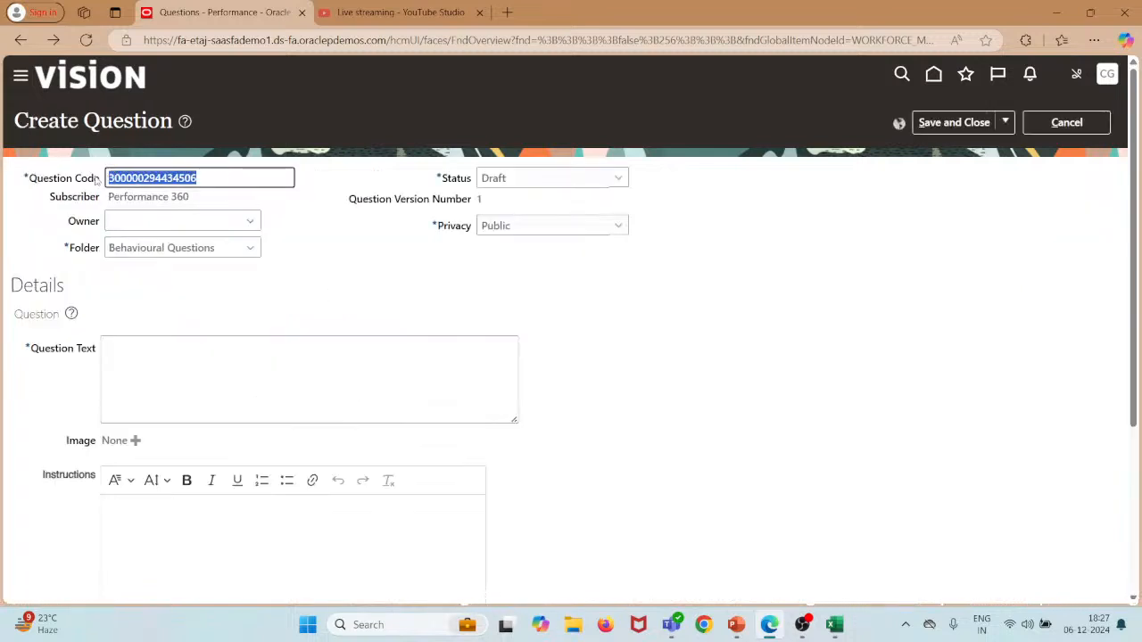
click(51, 226)
click(202, 183)
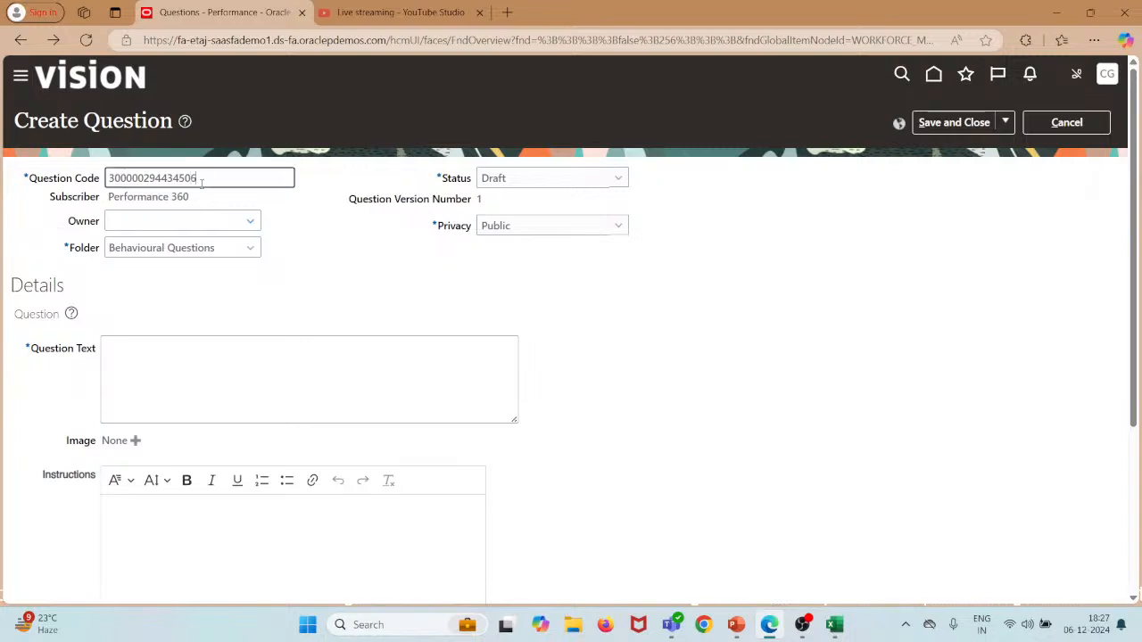
click(454, 295)
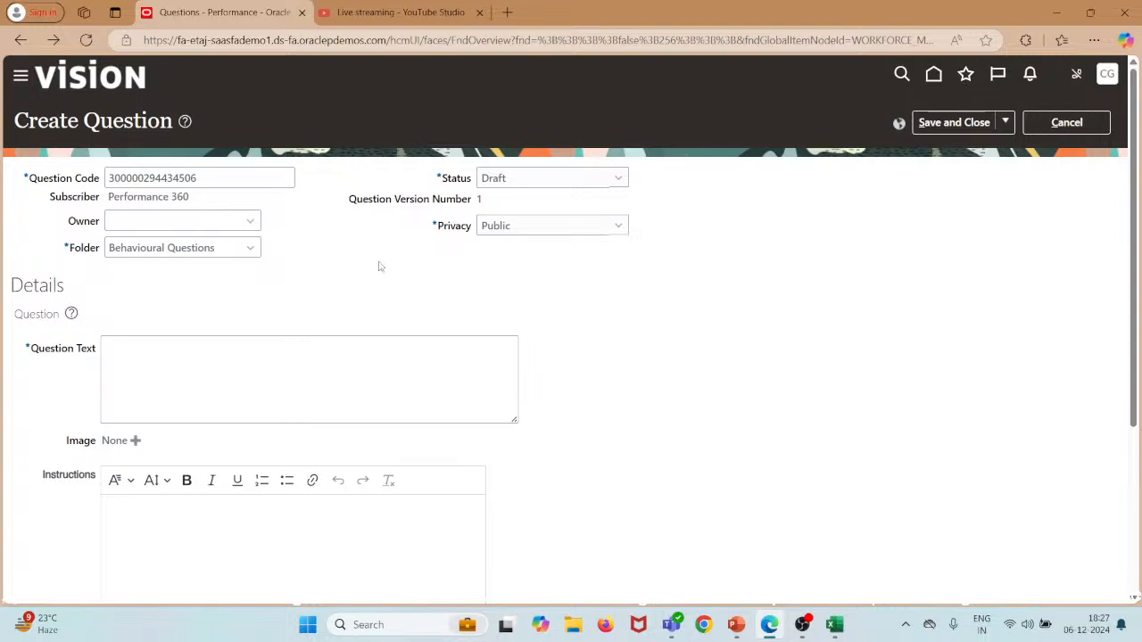
click(252, 221)
click(276, 317)
click(591, 228)
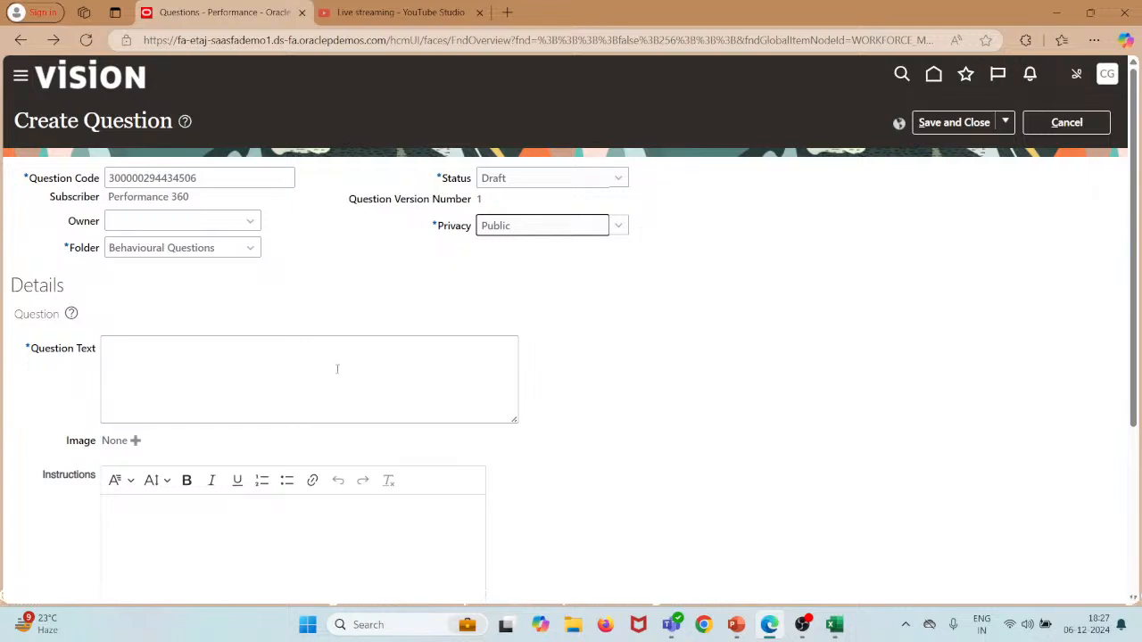
Step: Switch to Excel and copy the first Behavioral question, "How well does the employee work as part of a team?"
scroll(337, 369, down, 2)
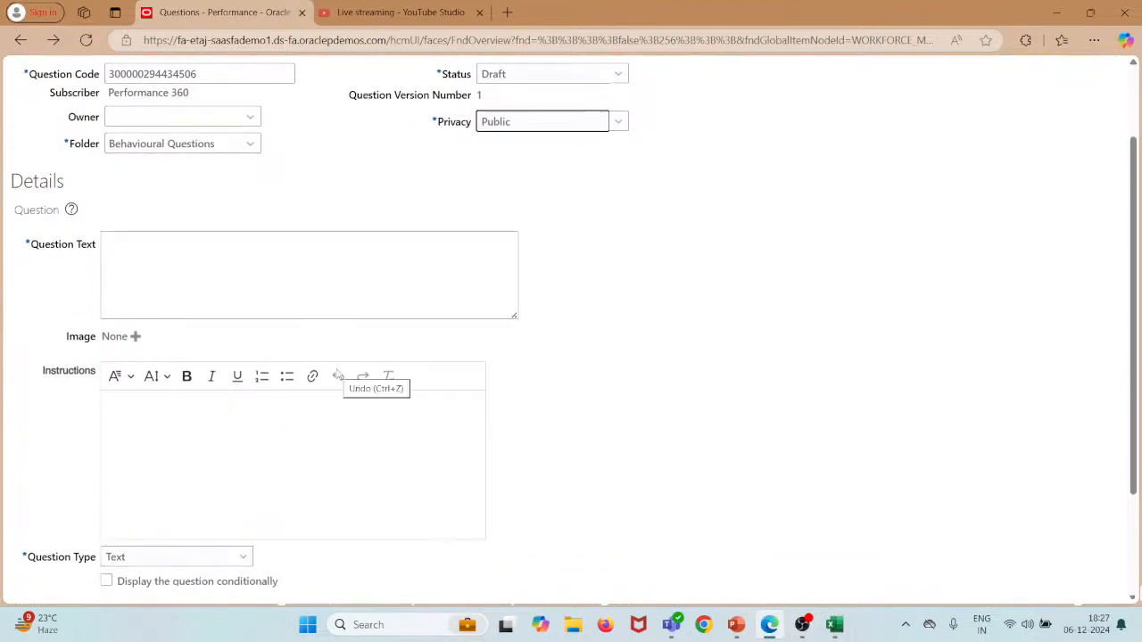
click(301, 294)
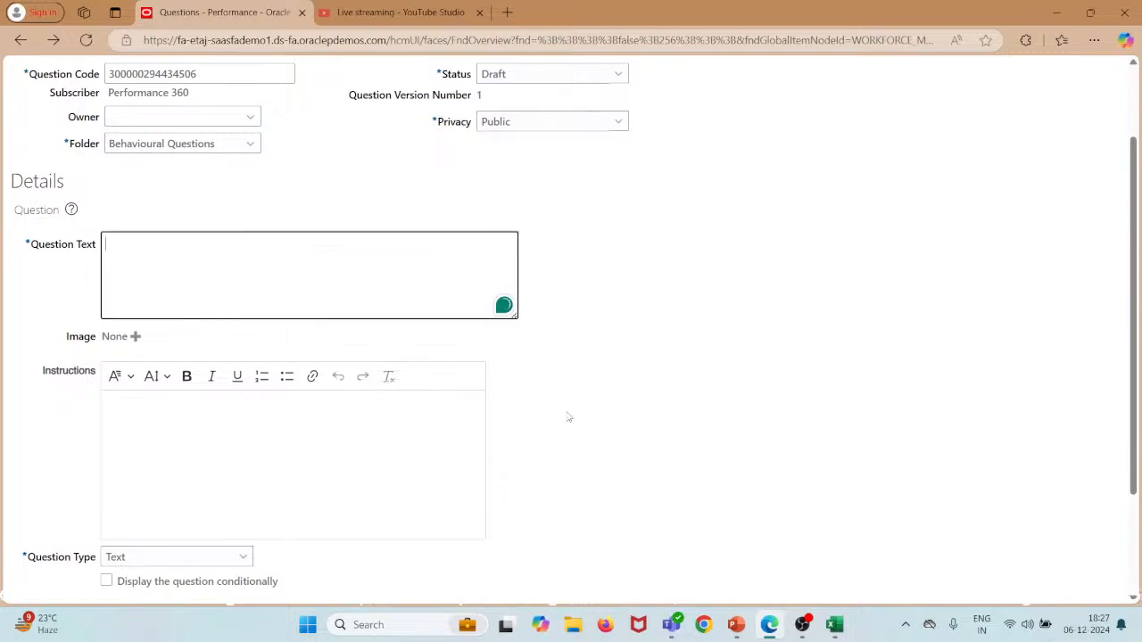
click(759, 529)
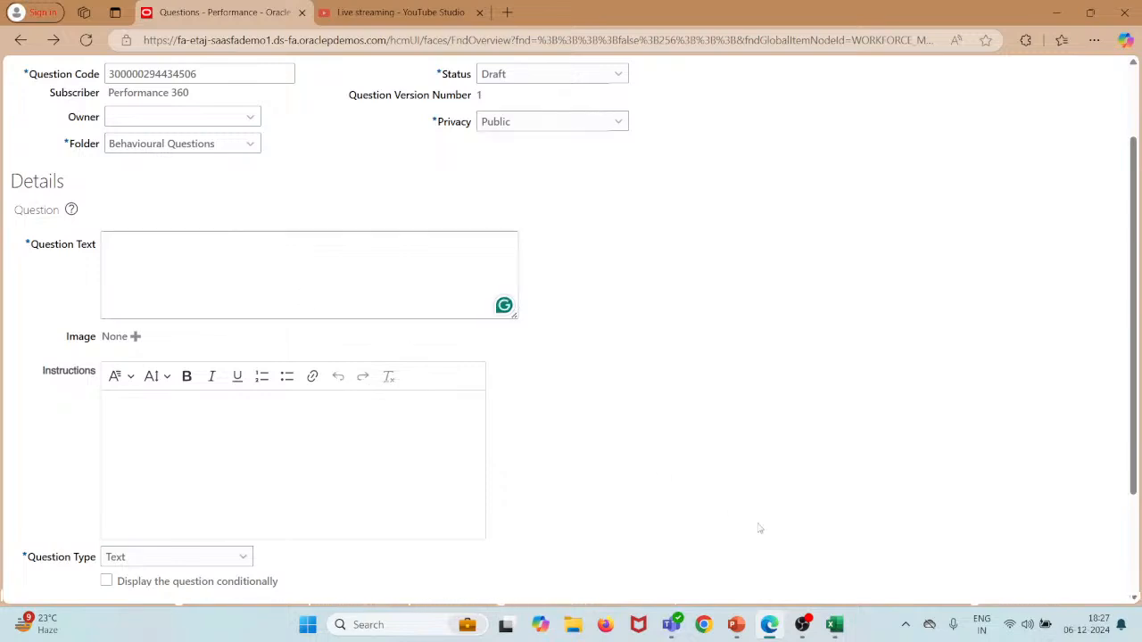
click(835, 624)
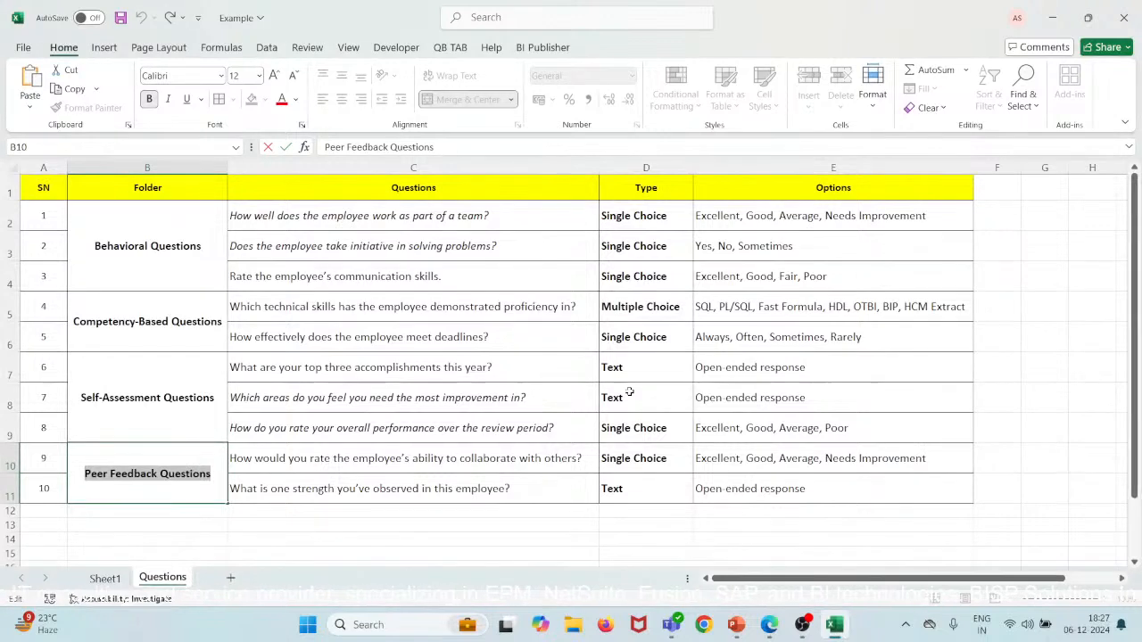
click(431, 263)
double_click(525, 215)
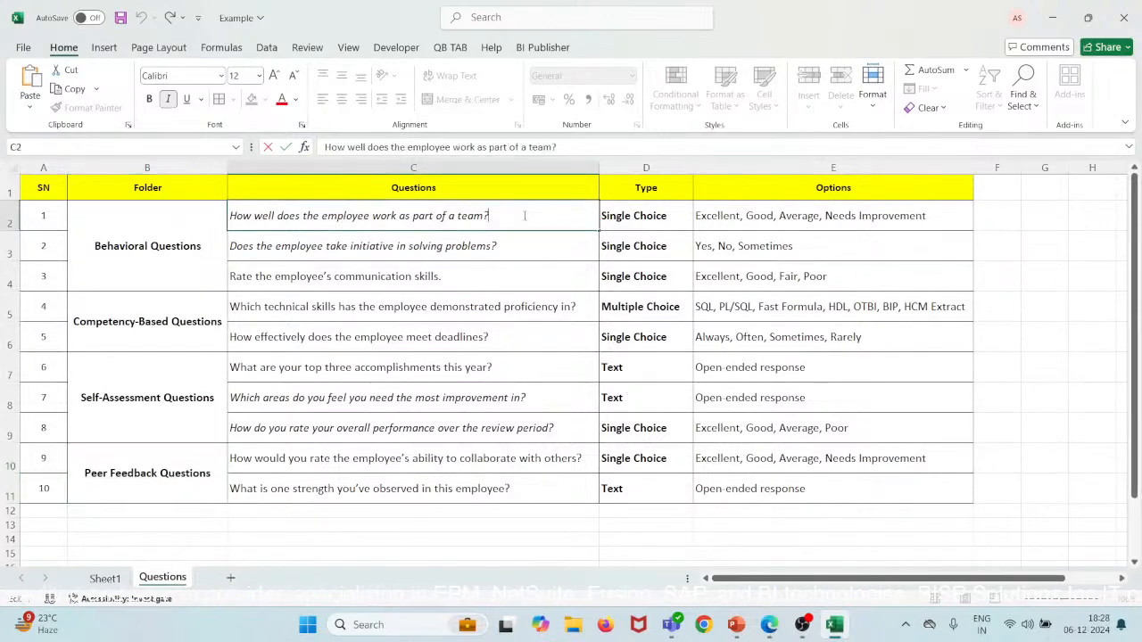
key(shift+Left)
key(shift+Left)
key(shift+Left)
key(shift+Left)
key(shift+Left)
key(shift+Left)
key(shift+Left)
key(shift+Left)
key(shift+Left)
key(shift+Left)
key(shift+Left)
key(shift+Left)
key(shift+Left)
key(shift+Left)
key(shift+Left)
key(shift+Left)
key(shift+Left)
key(shift+Left)
key(shift+Left)
key(shift+Left)
key(ctrl+c)
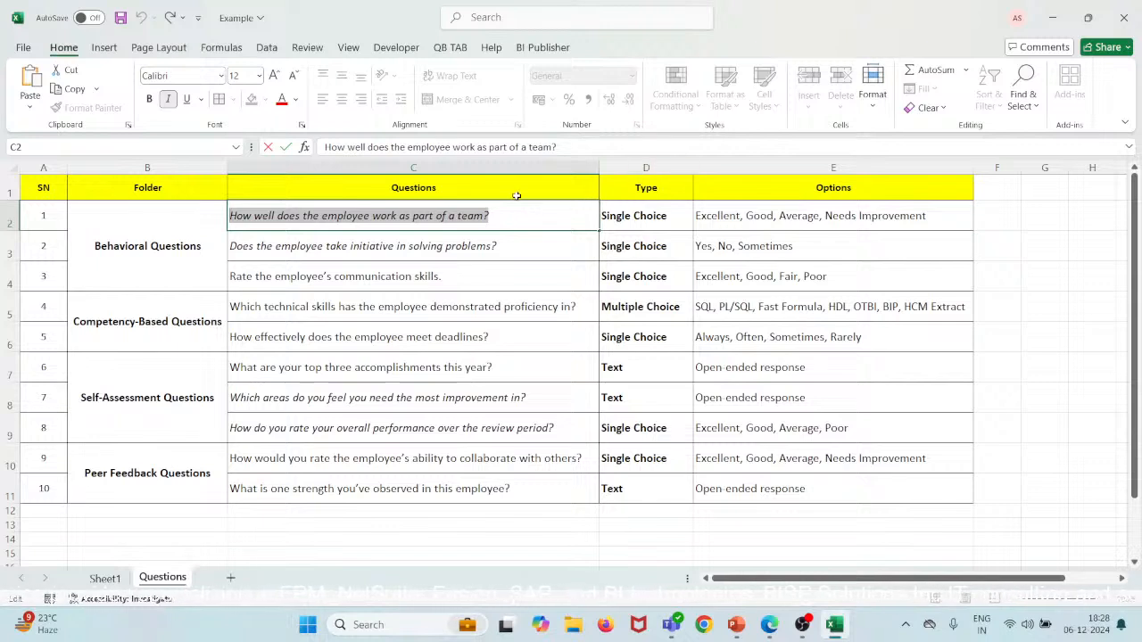
Step: Return to Edge and paste "How well does the employee work as part of a team?" as the question text
click(1053, 16)
click(254, 274)
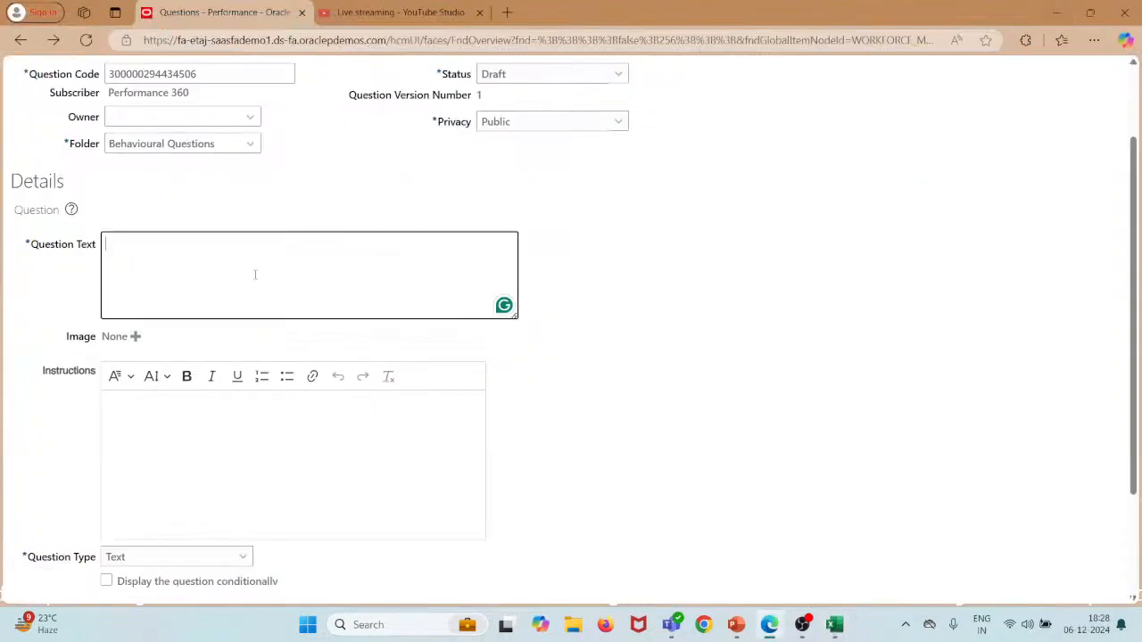
key(ctrl+v)
scroll(254, 275, down, 2)
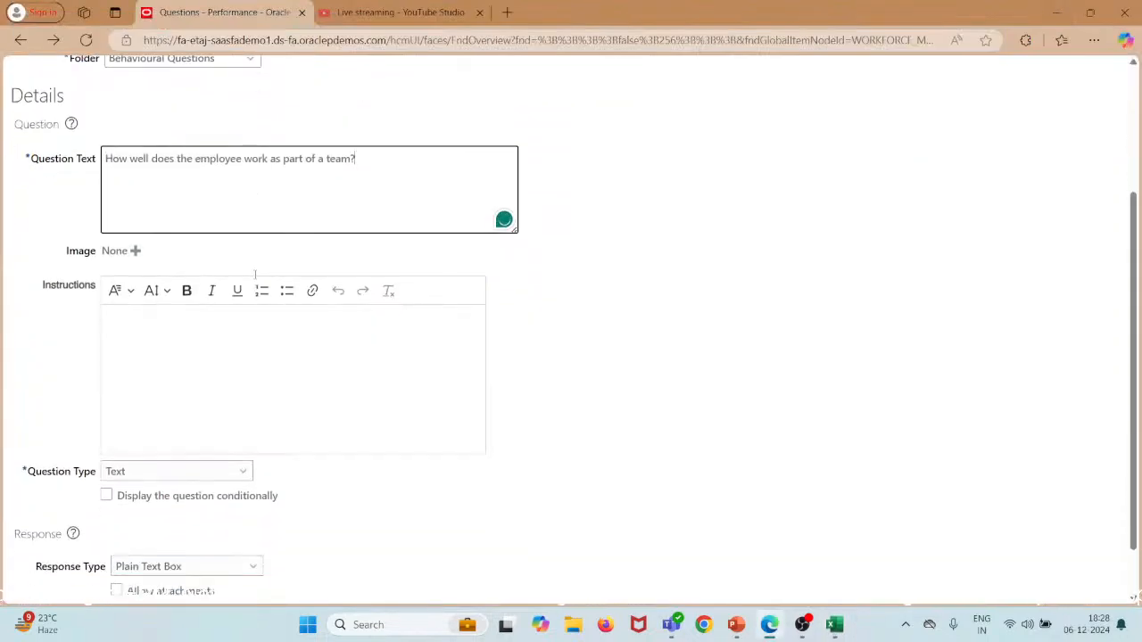
click(253, 274)
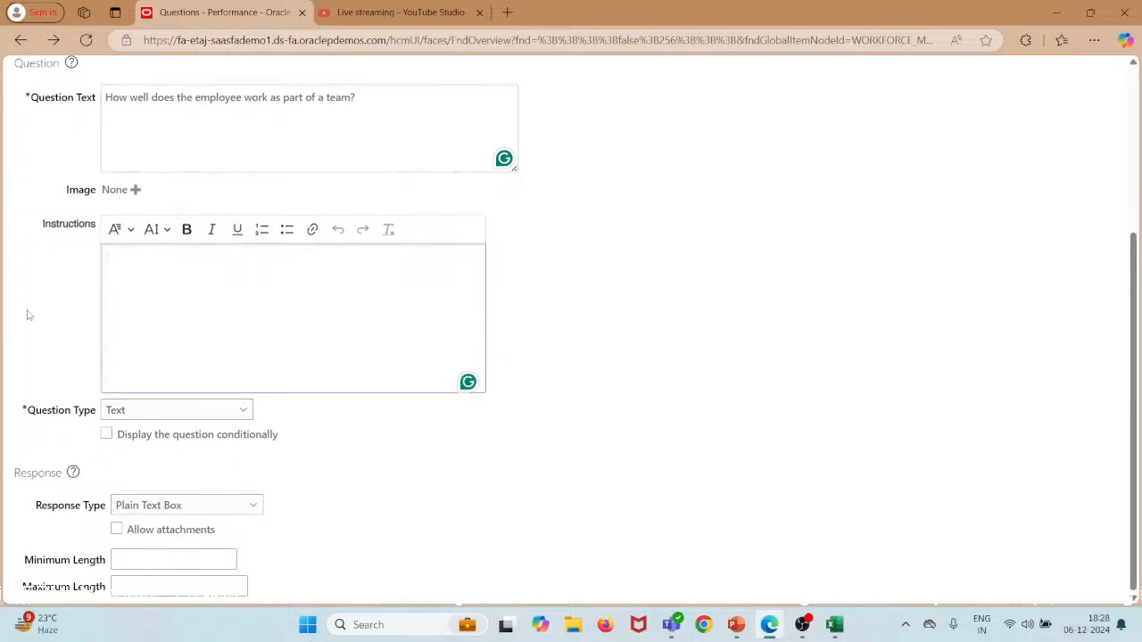
Step: Check the first question's type in the Excel list and set the question type to Single Choice in Edge
click(203, 411)
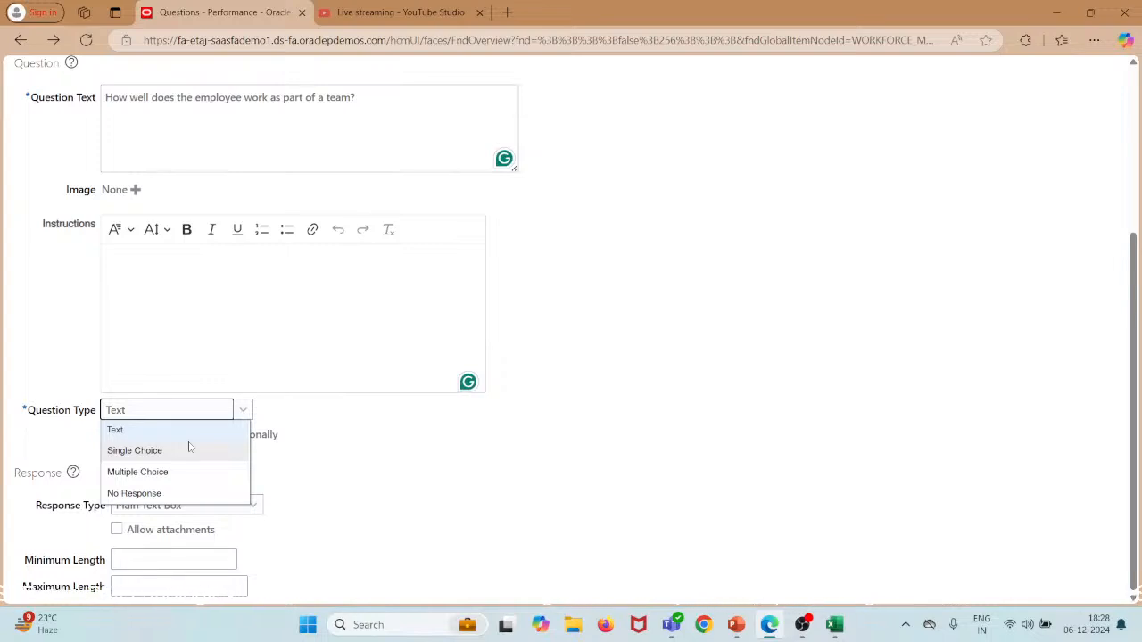
mouse_move(848, 628)
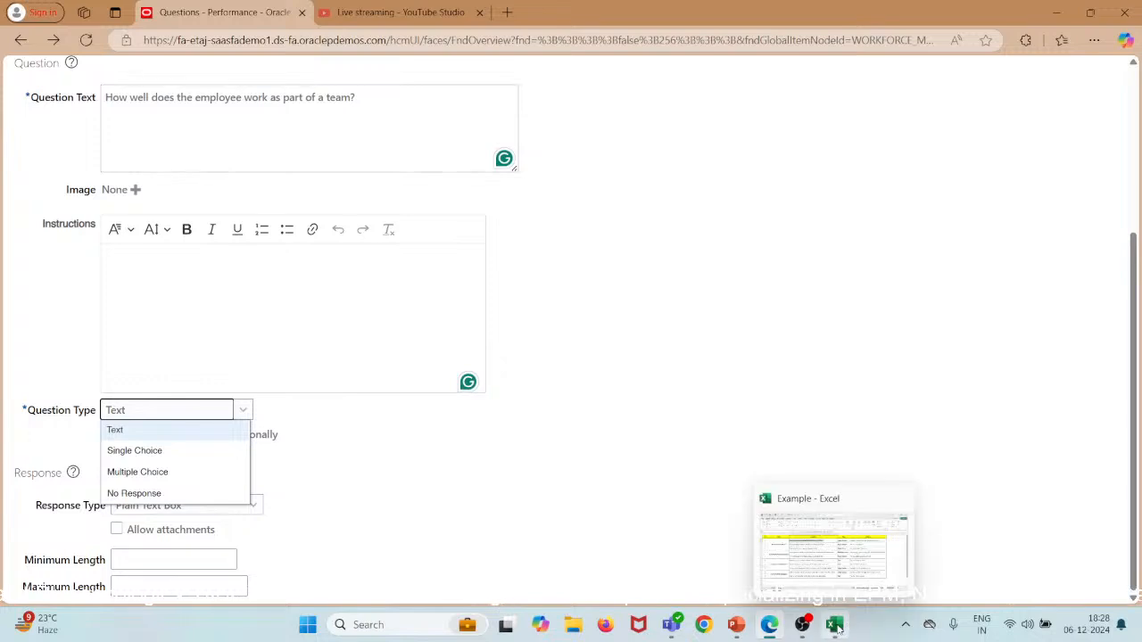
click(809, 526)
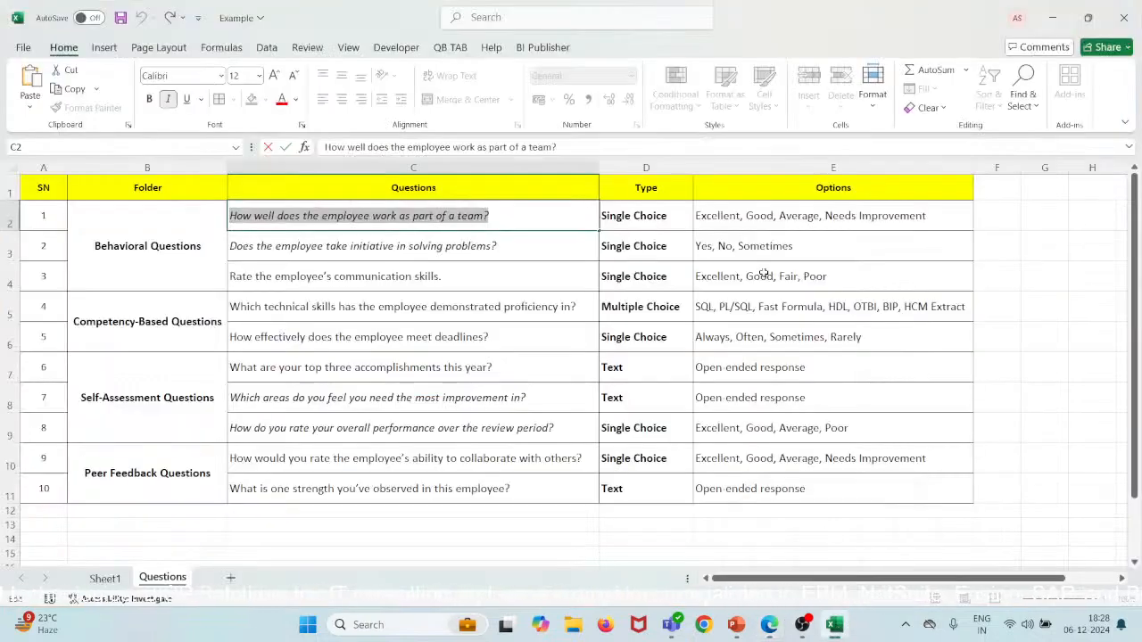
click(627, 216)
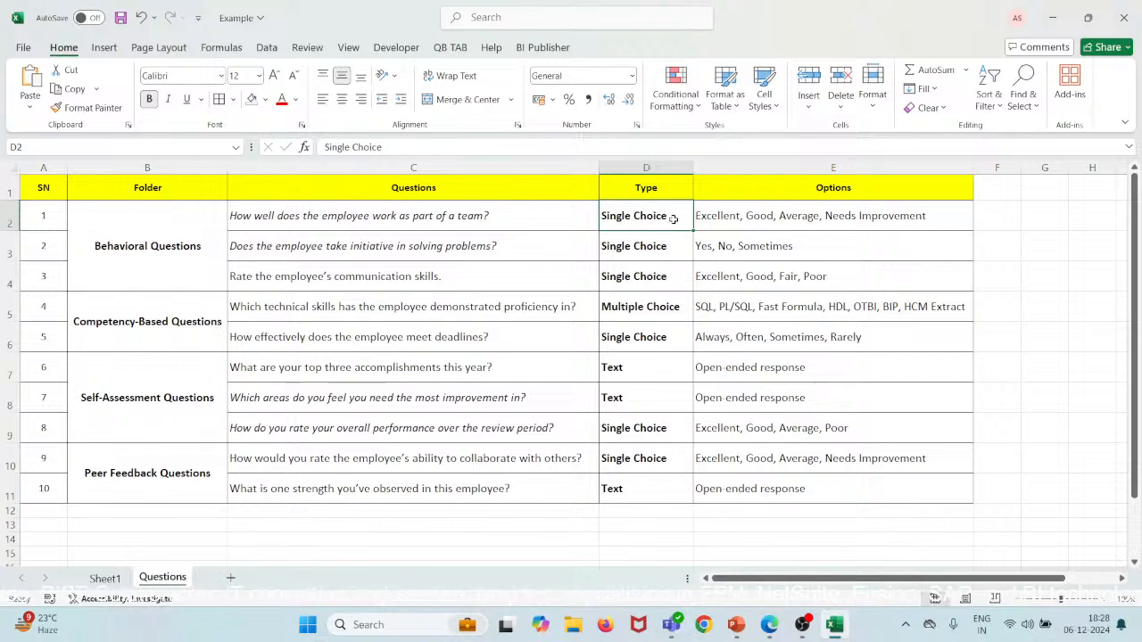
click(1053, 11)
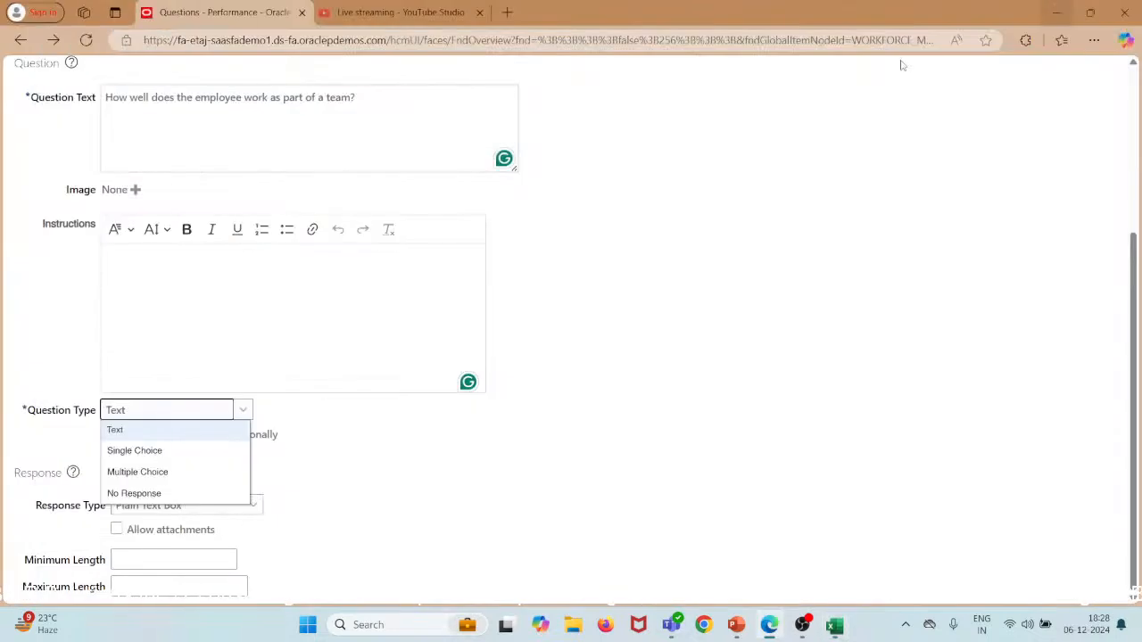
click(155, 453)
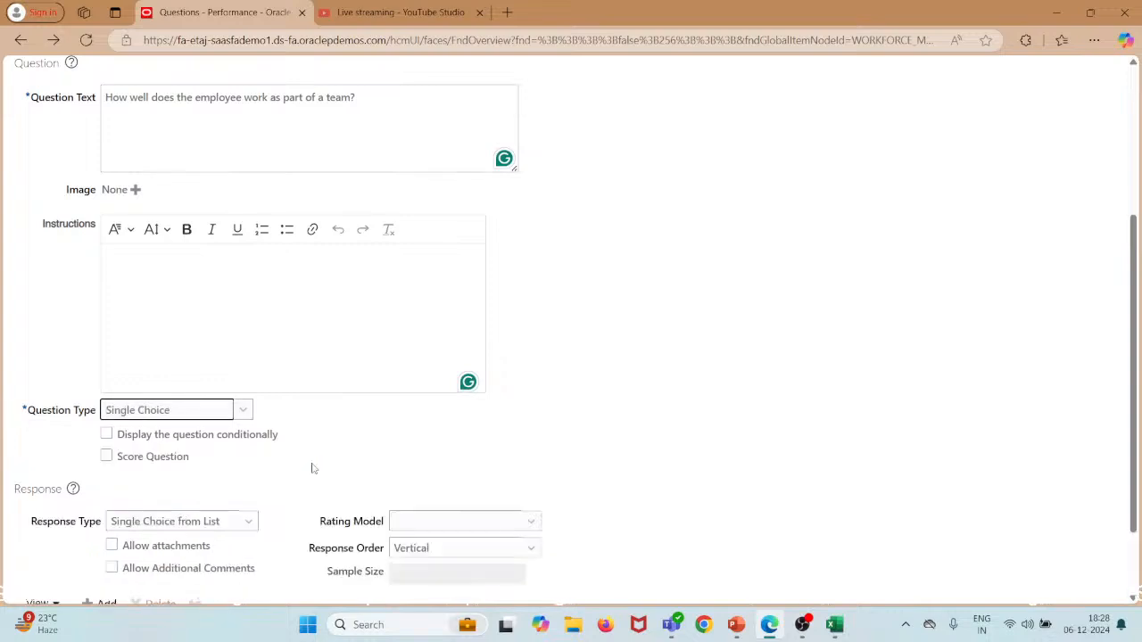
scroll(312, 468, down, 1)
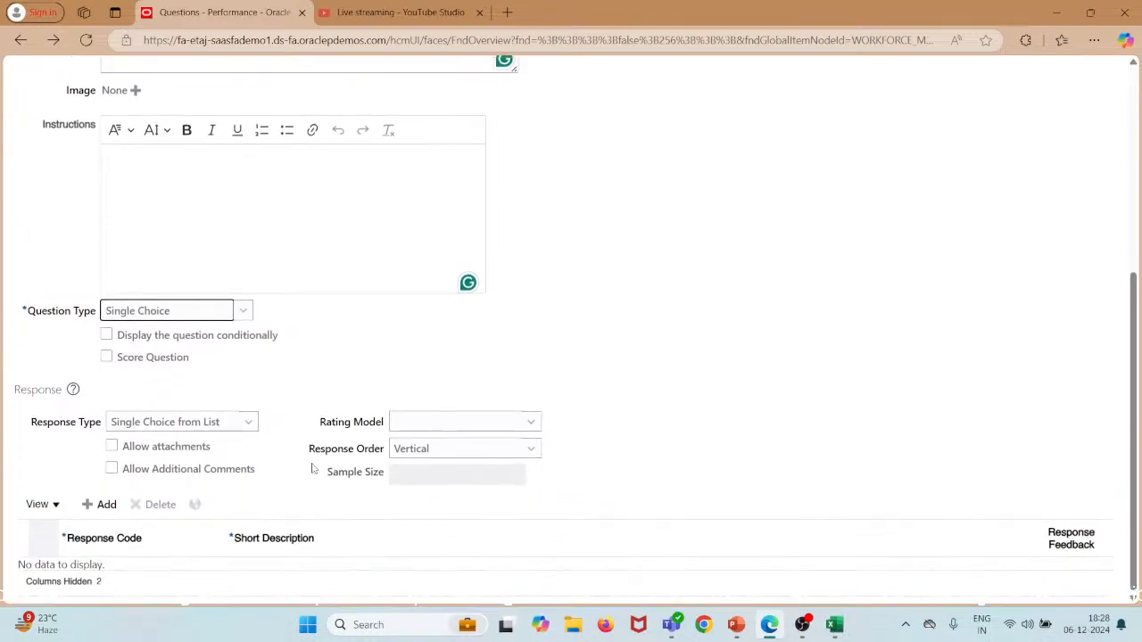
right_click(312, 465)
click(102, 509)
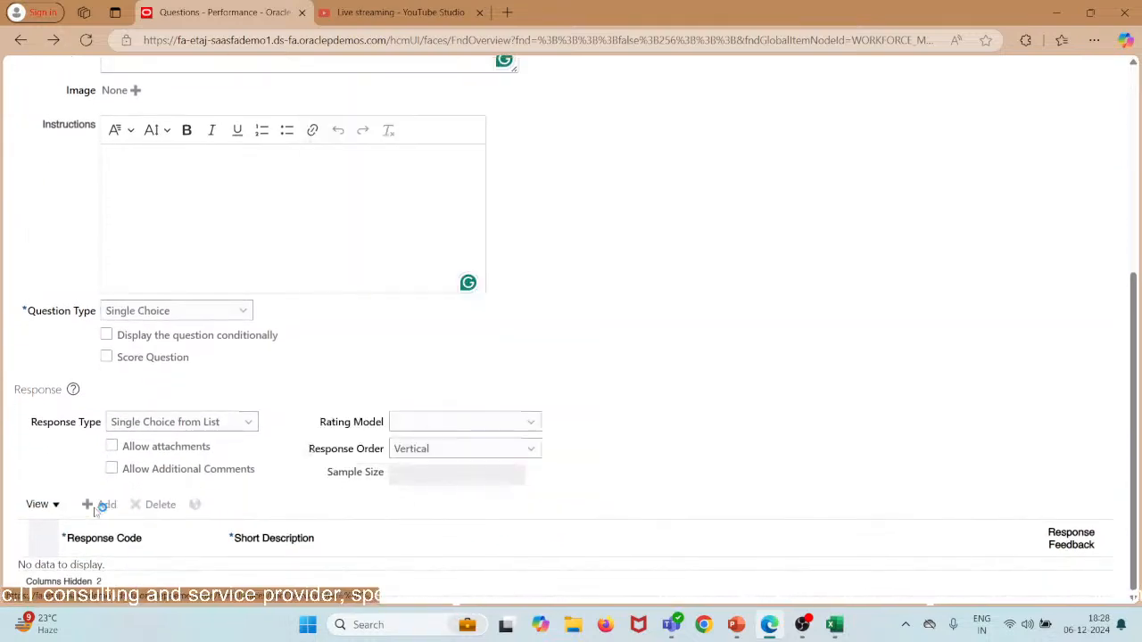
click(107, 505)
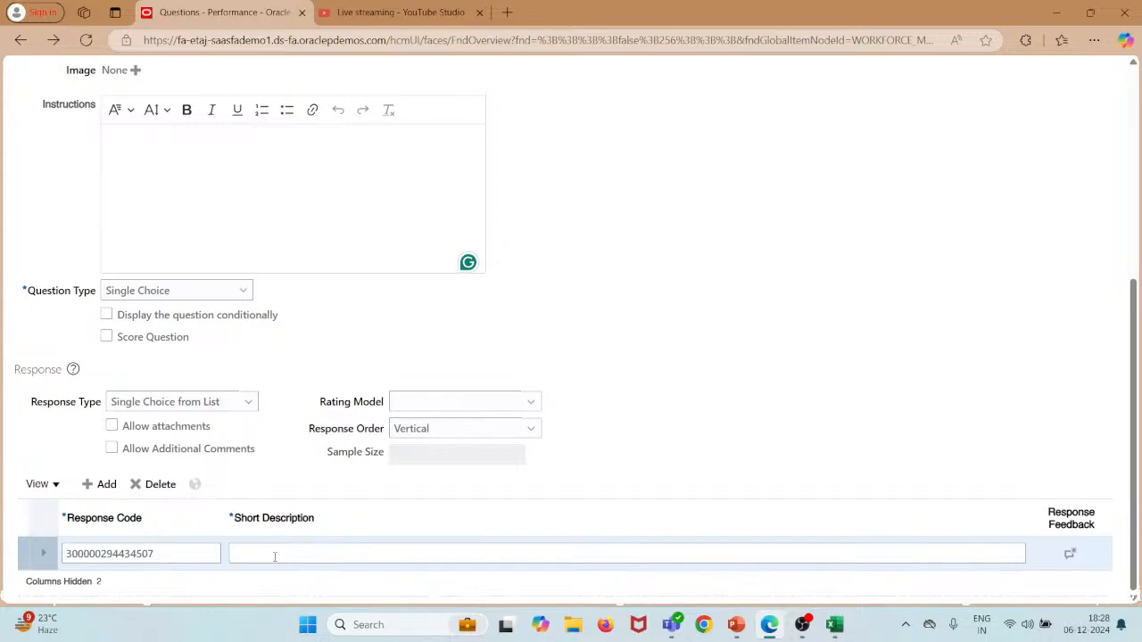
click(156, 485)
click(661, 350)
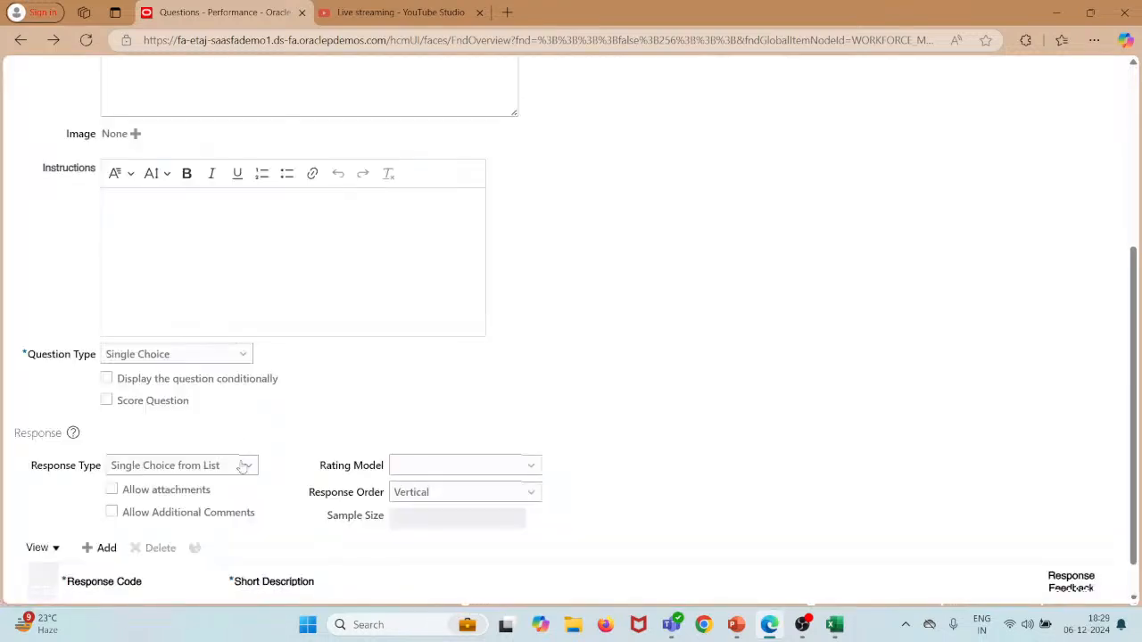
Step: Keep the response type Single Choice from List and fill the responses from the Evaluation Rating rating model
click(243, 467)
click(218, 486)
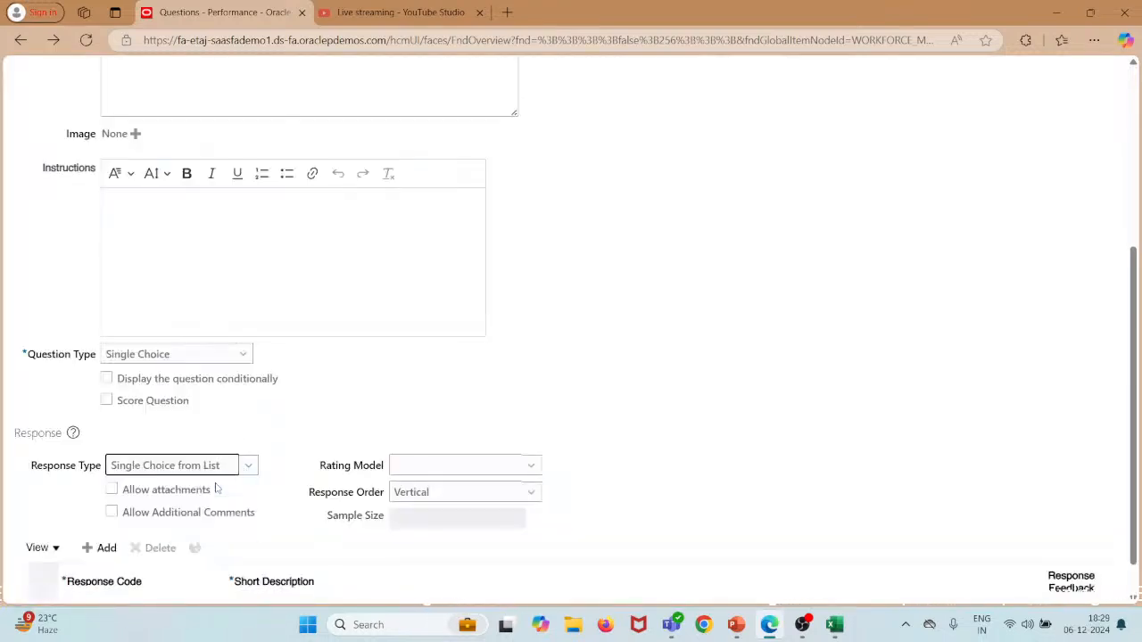
click(406, 466)
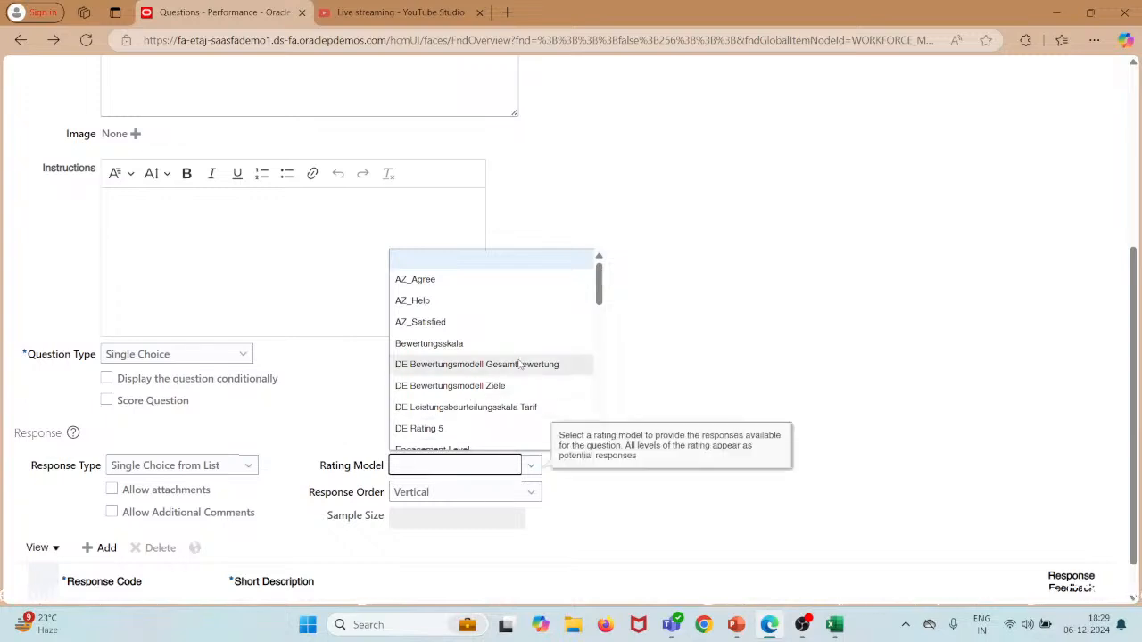
scroll(521, 364, down, 5)
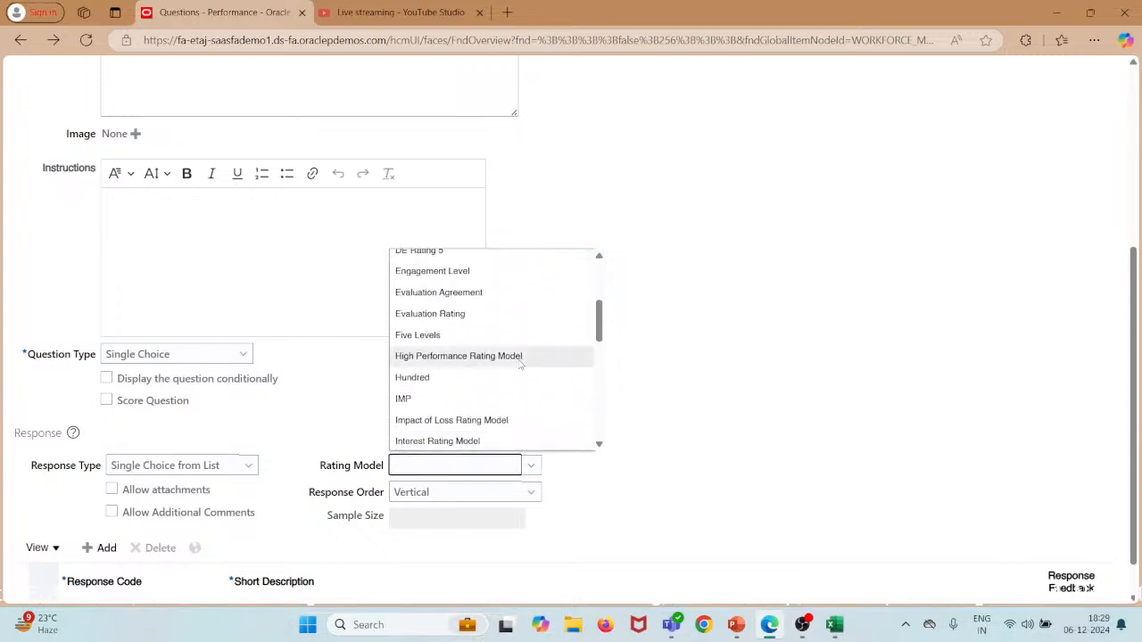
scroll(521, 364, up, 2)
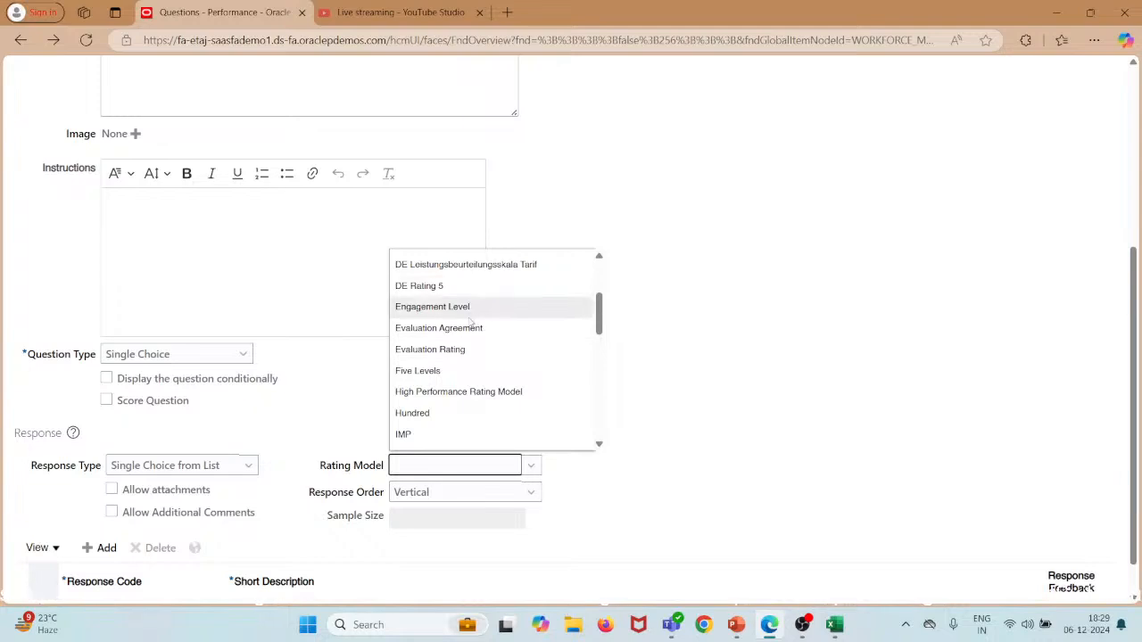
click(467, 350)
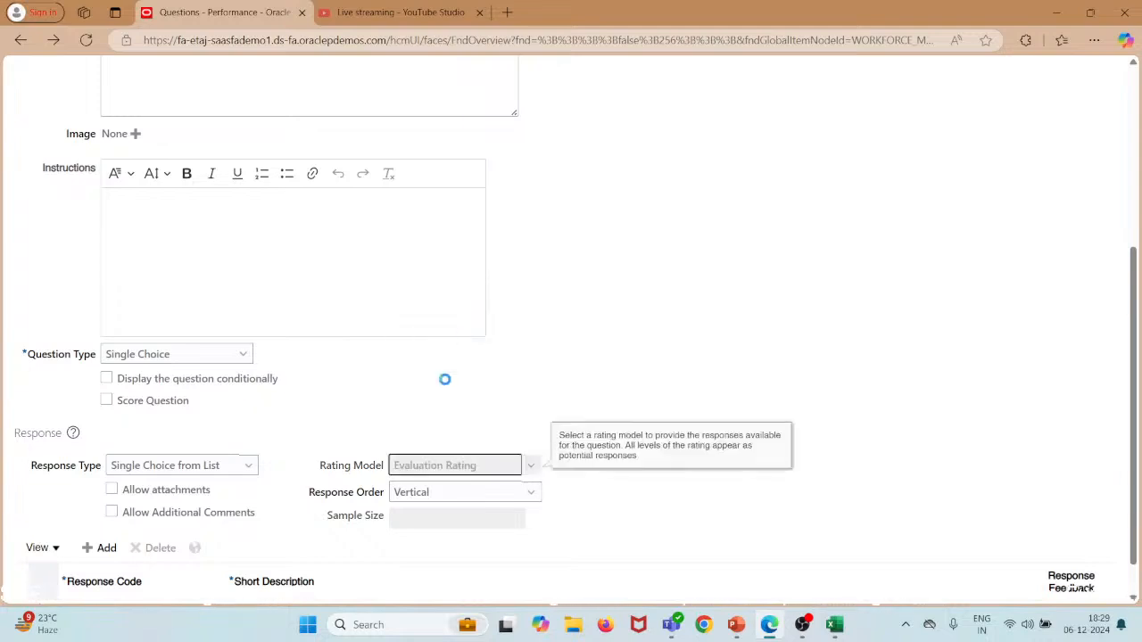
scroll(444, 385, down, 3)
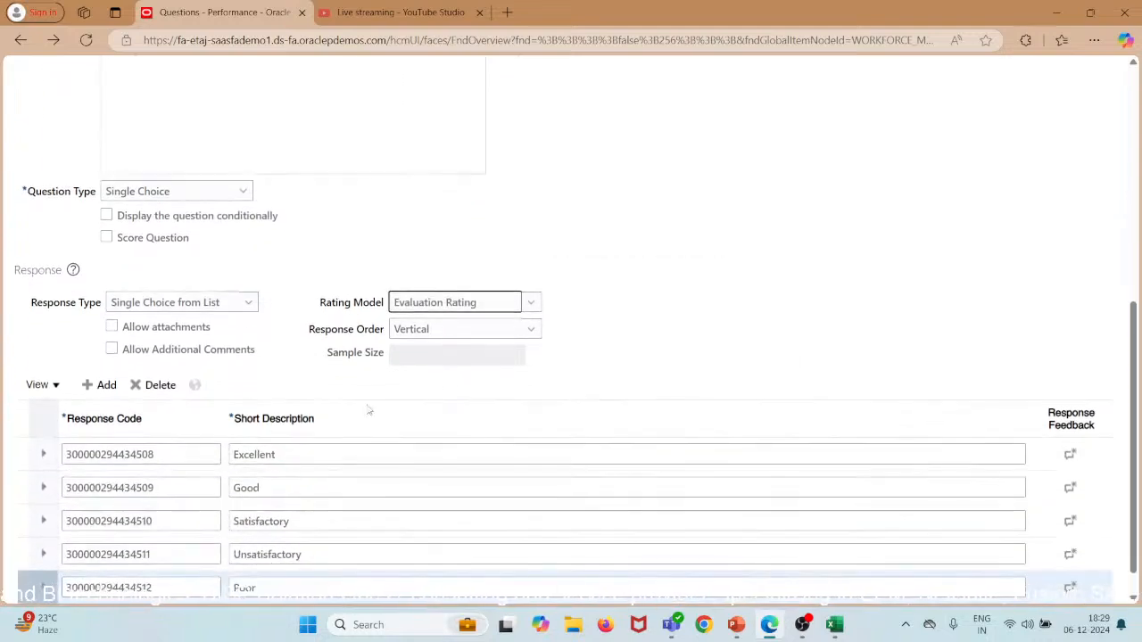
scroll(379, 343, down, 1)
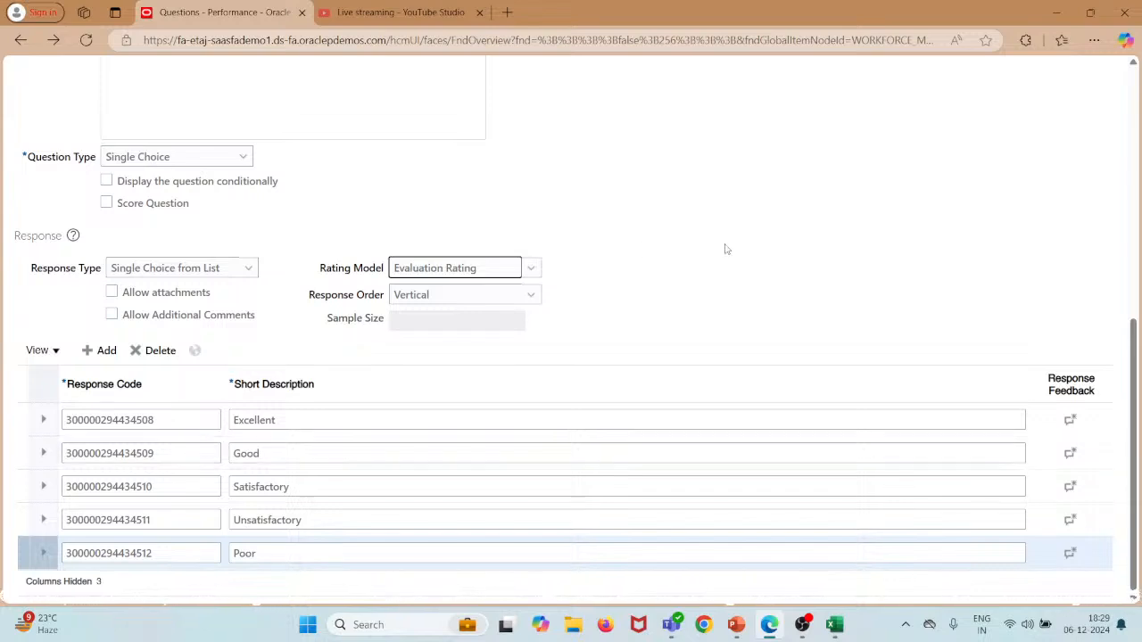
Step: Save the teamwork question as a draft, close it and return to the Behavioural Questions folder
scroll(725, 249, up, 5)
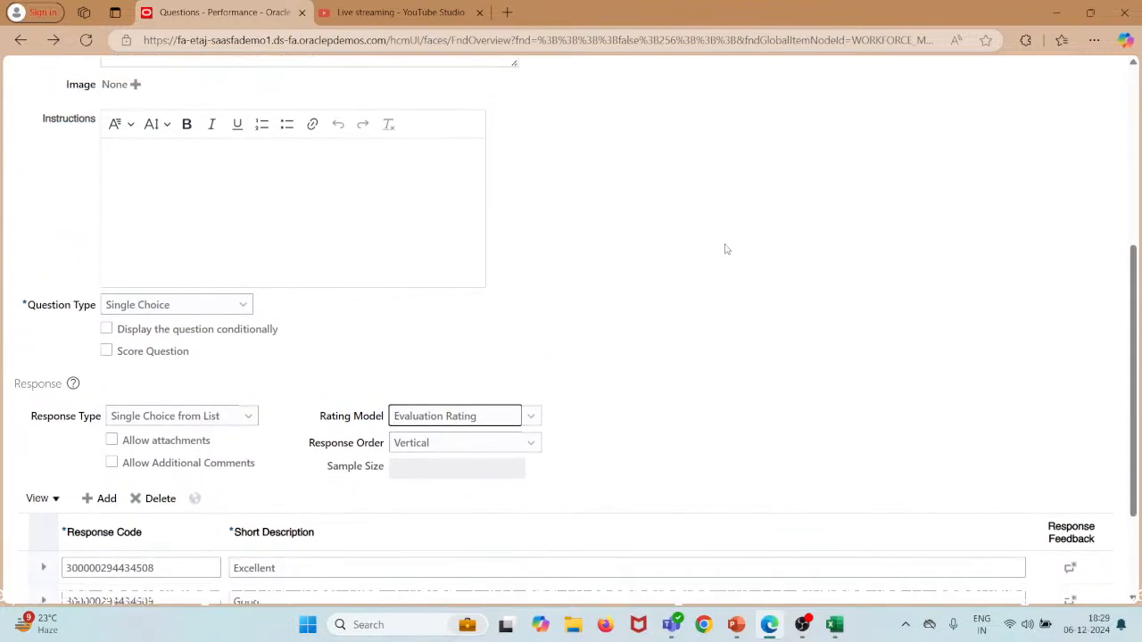
scroll(725, 249, up, 2)
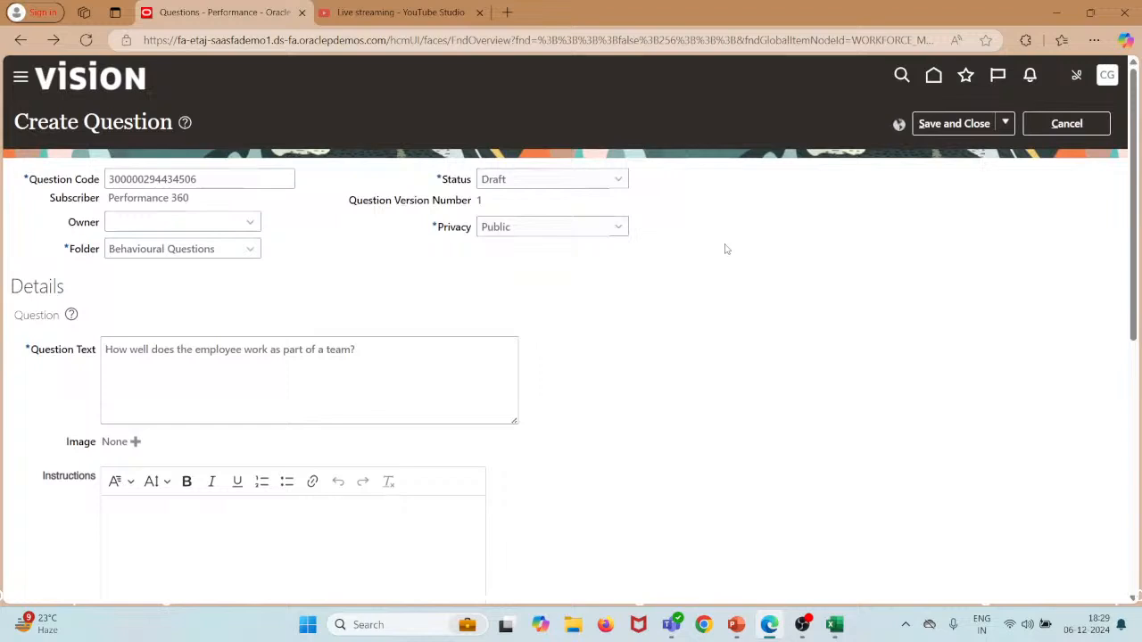
click(1004, 123)
click(946, 148)
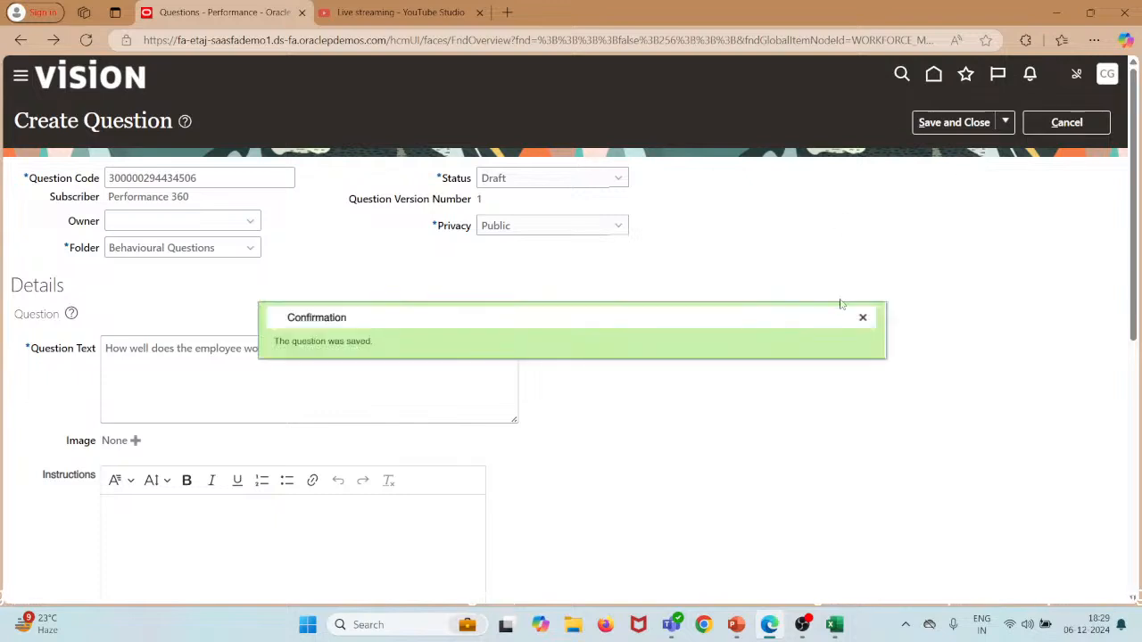
click(861, 317)
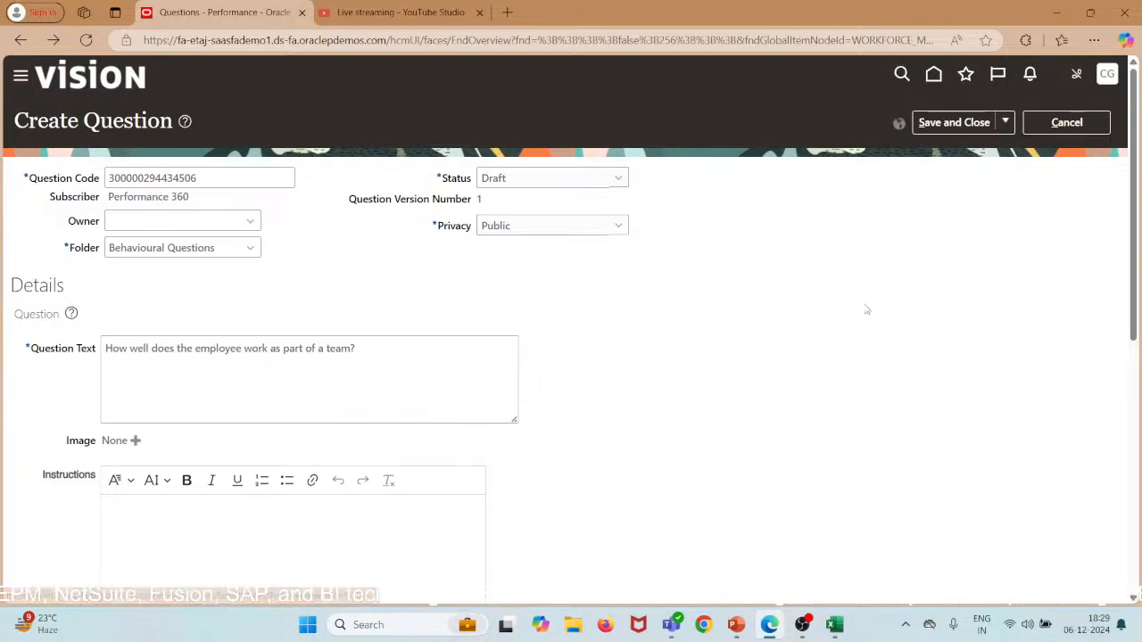
click(969, 124)
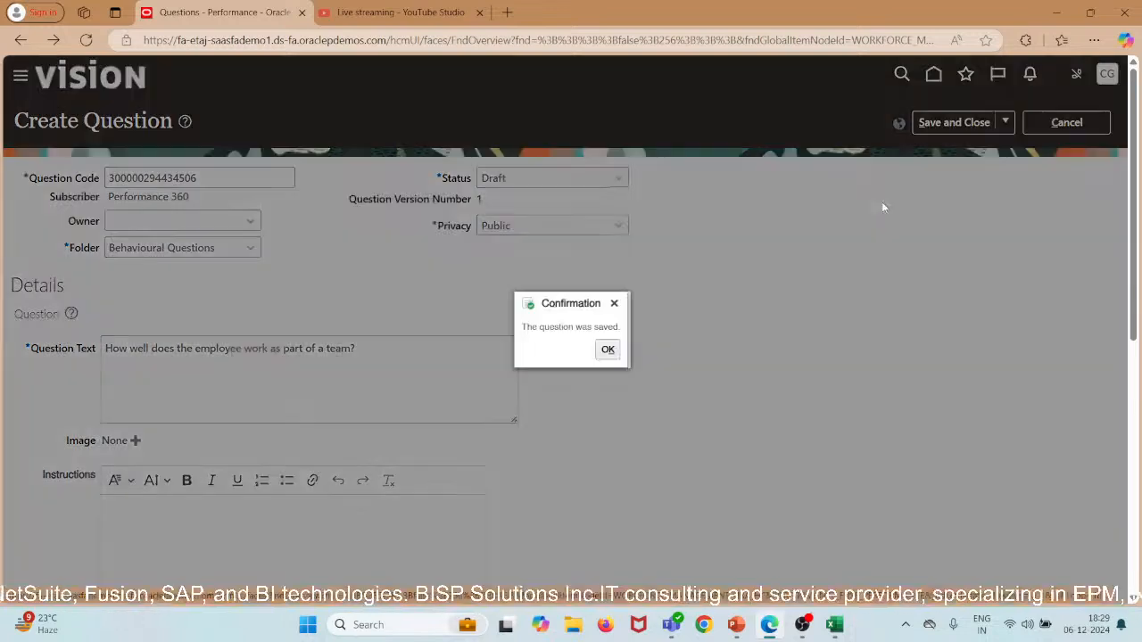
click(607, 349)
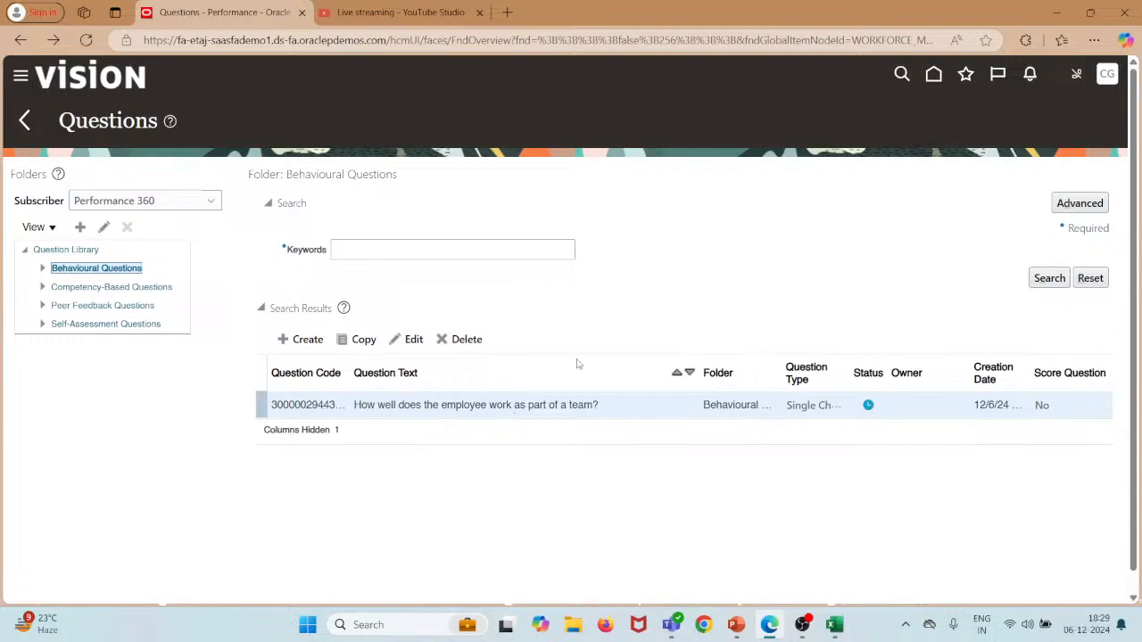
Step: Start a new question in the Behavioural Questions folder and copy "Does the employee take initiative in solving problems?" from the Excel list
click(308, 340)
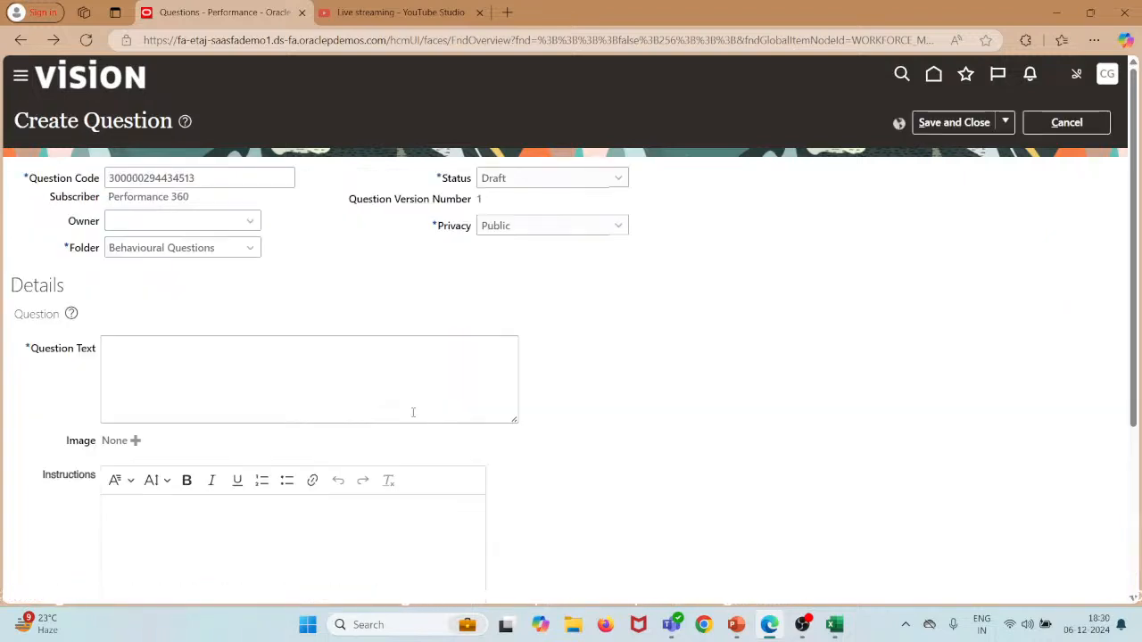
click(378, 374)
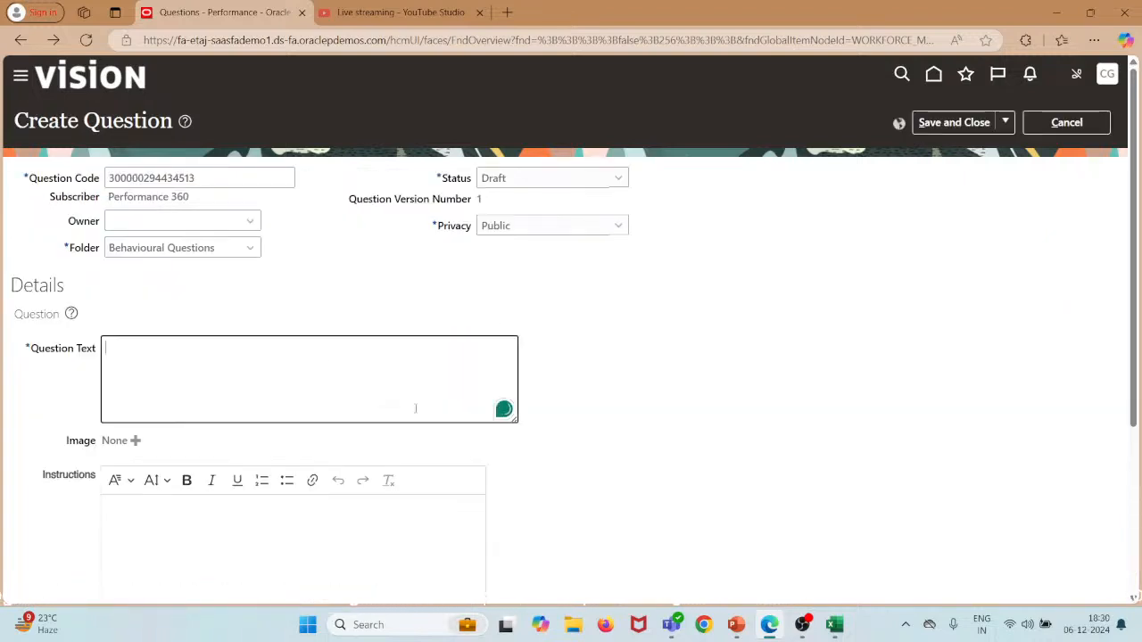
click(834, 624)
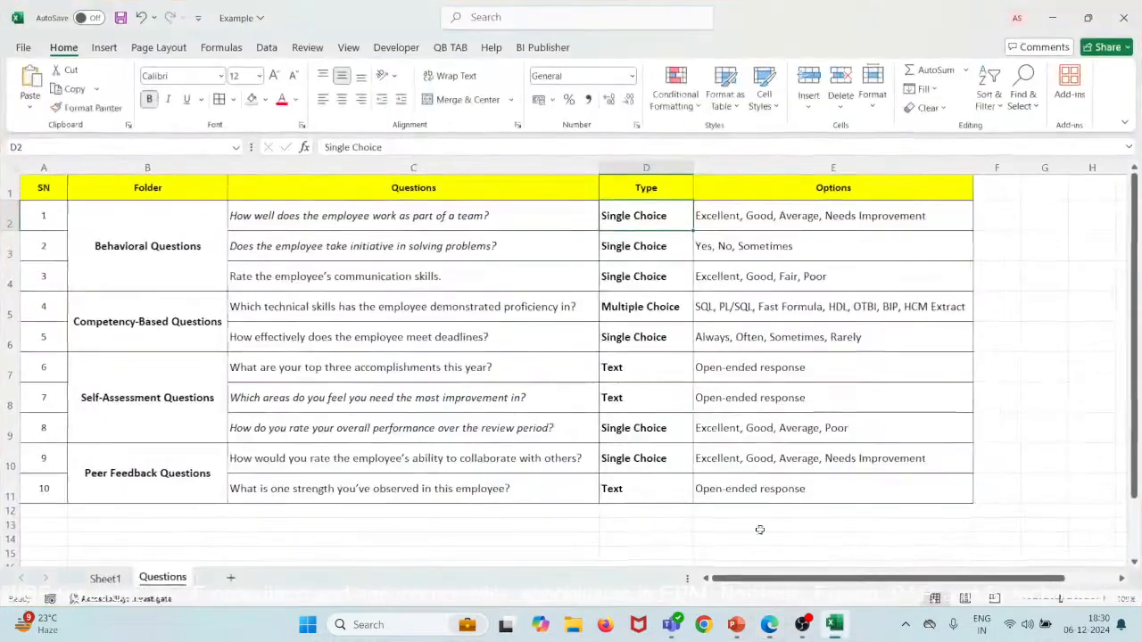
double_click(496, 246)
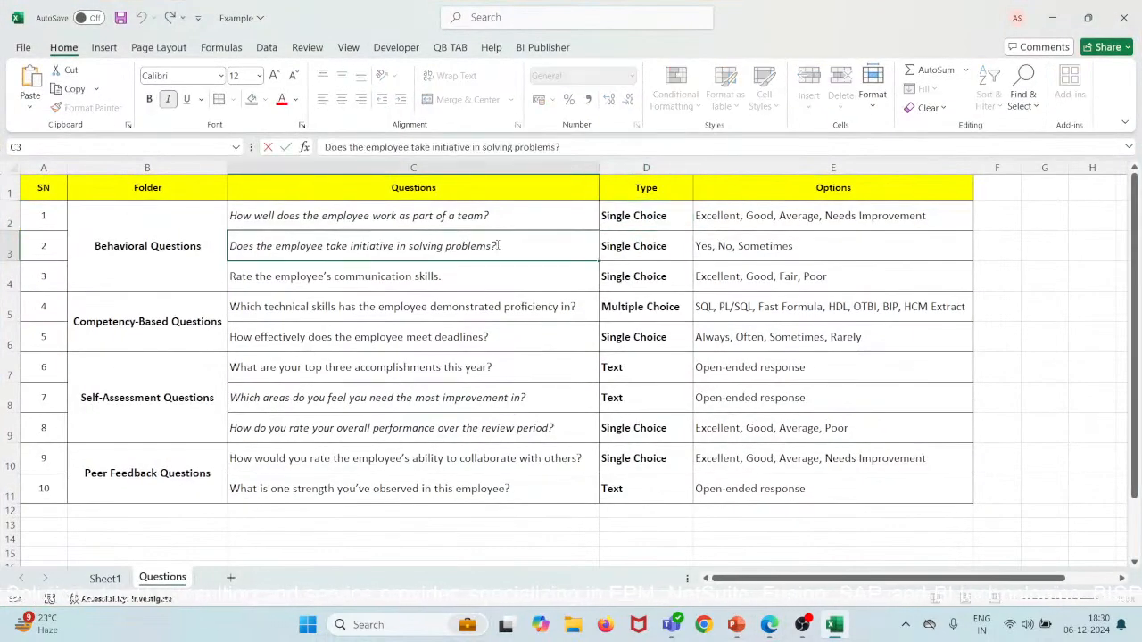
key(ctrl+shift+Left)
key(ctrl+shift+Left)
key(ctrl+shift+Left)
key(ctrl+shift+Left)
key(ctrl+shift+Left)
key(ctrl+shift+Left)
key(ctrl+shift+Left)
key(ctrl+shift+Left)
key(ctrl+c)
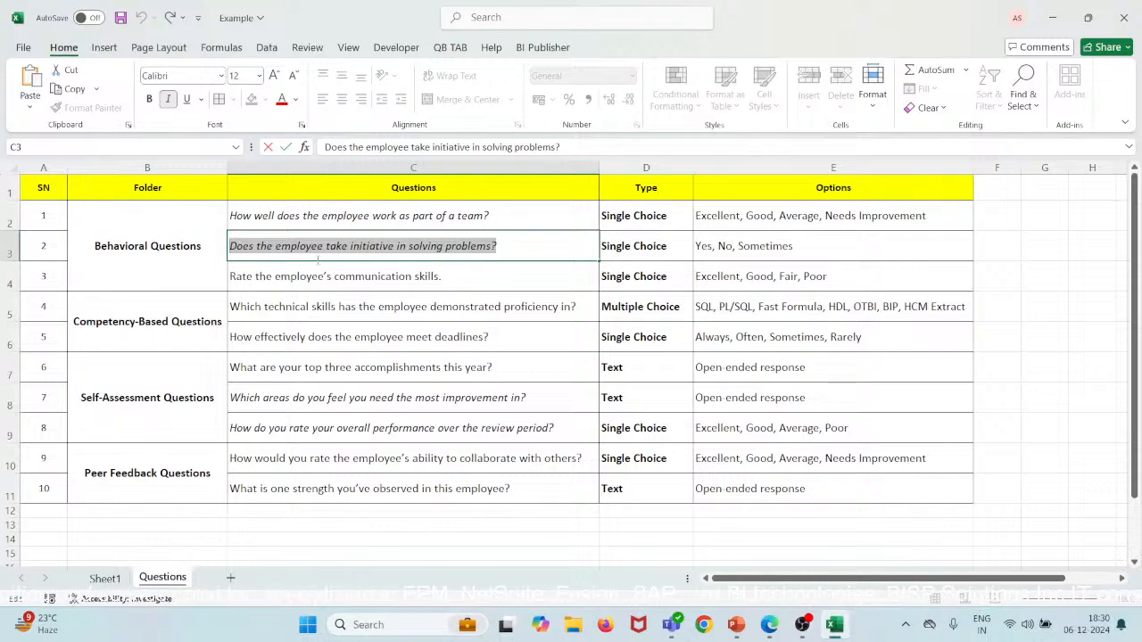
Step: Return to Edge and paste "Does the employee take initiative in solving problems?" as the question text
click(1052, 17)
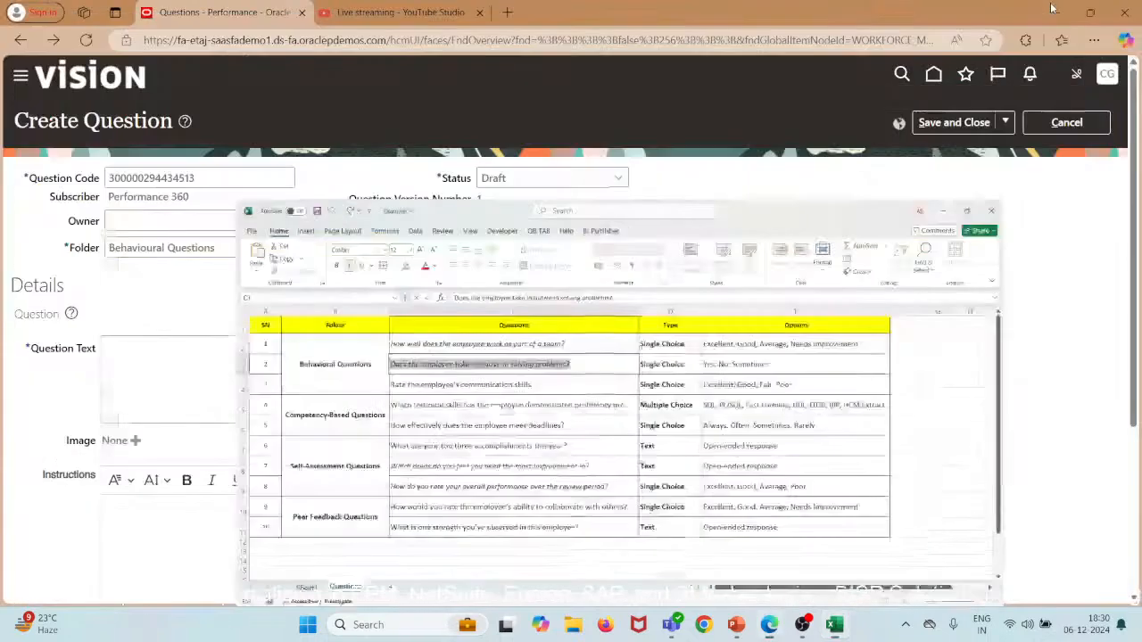
click(337, 354)
key(ctrl+v)
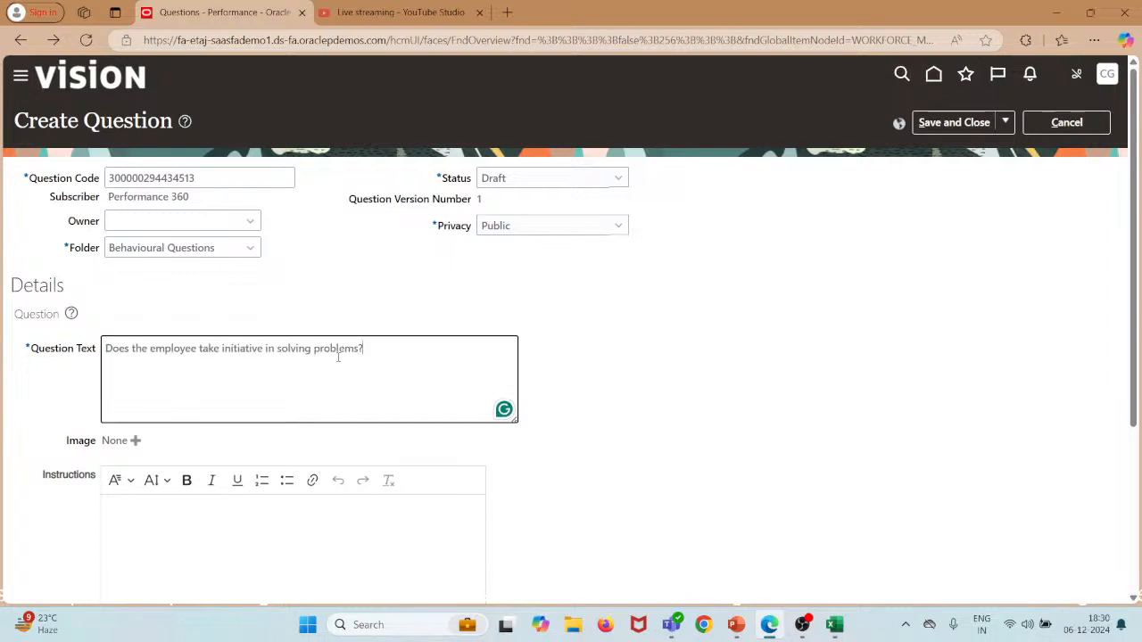
Step: Set the initiative question's type to Single Choice
scroll(641, 399, down, 3)
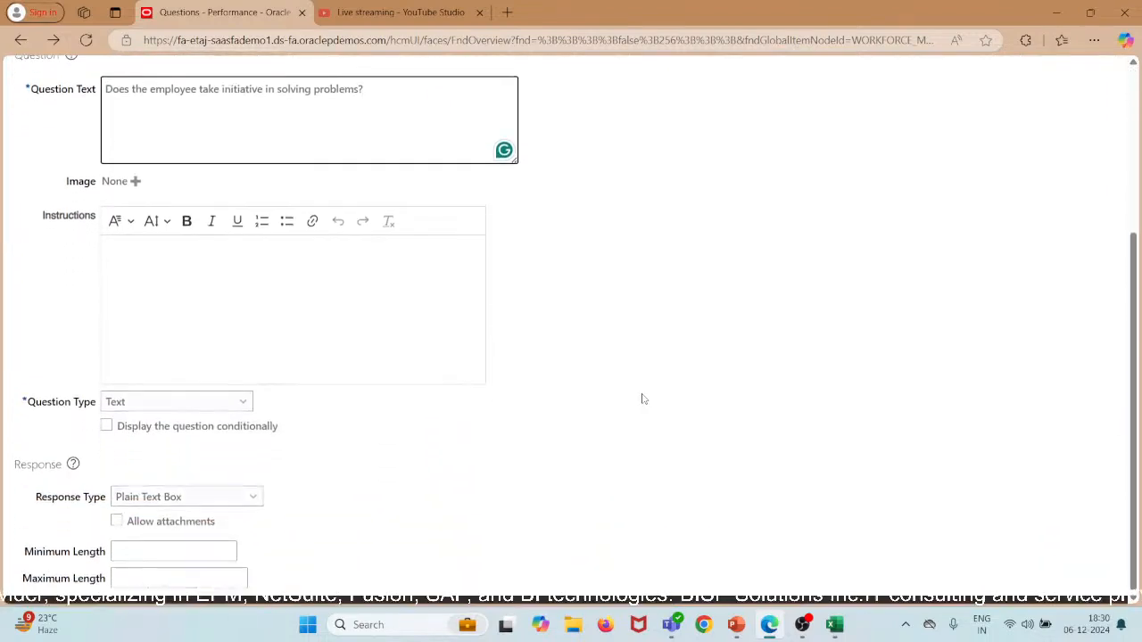
click(224, 409)
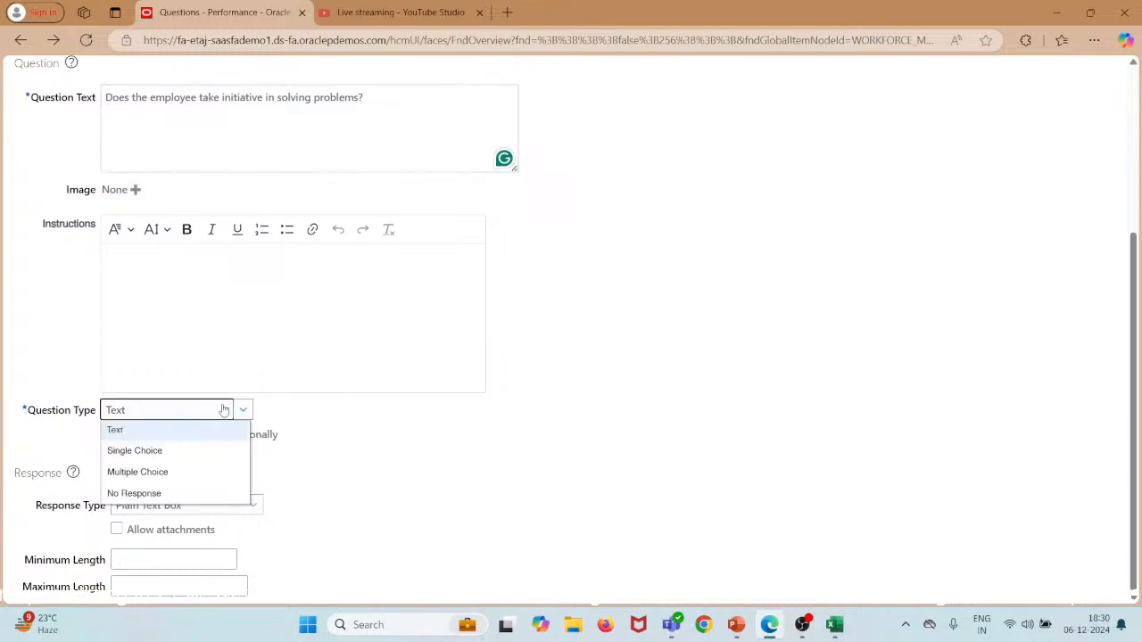
click(191, 451)
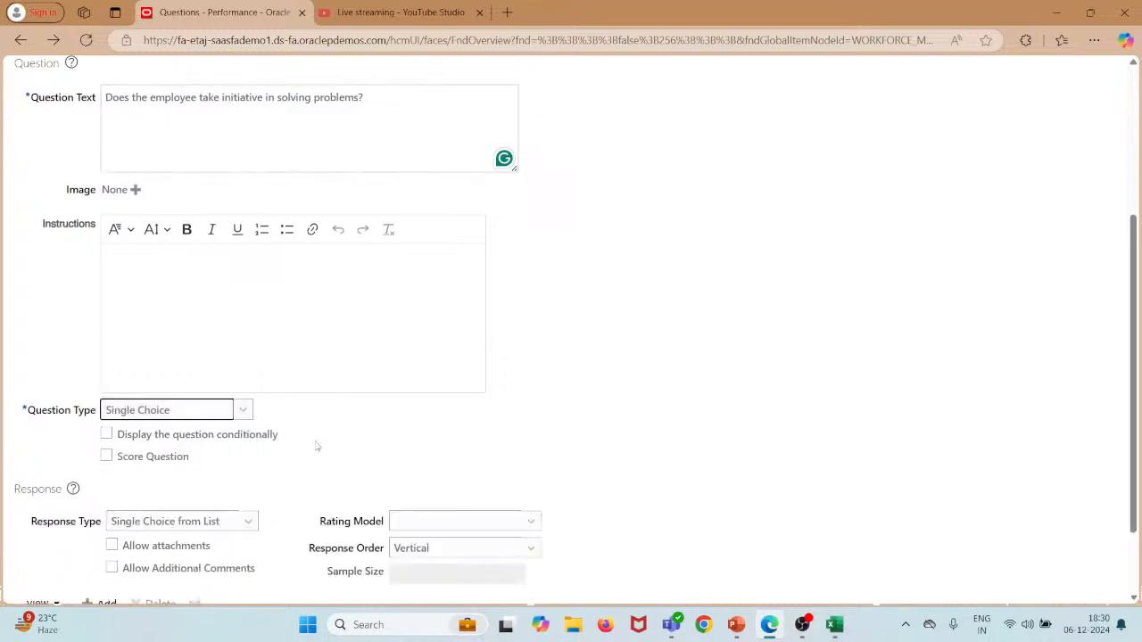
Step: Fill the initiative question's responses from the Yes/No rating model
scroll(317, 446, down, 2)
click(453, 421)
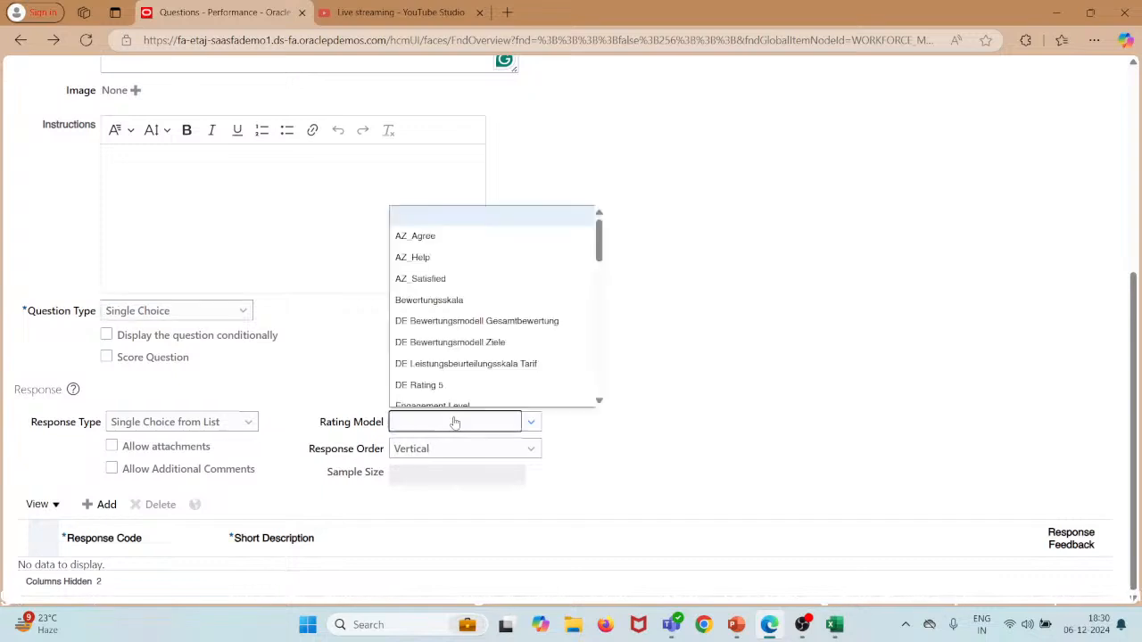
scroll(445, 362, down, 2)
scroll(444, 357, down, 3)
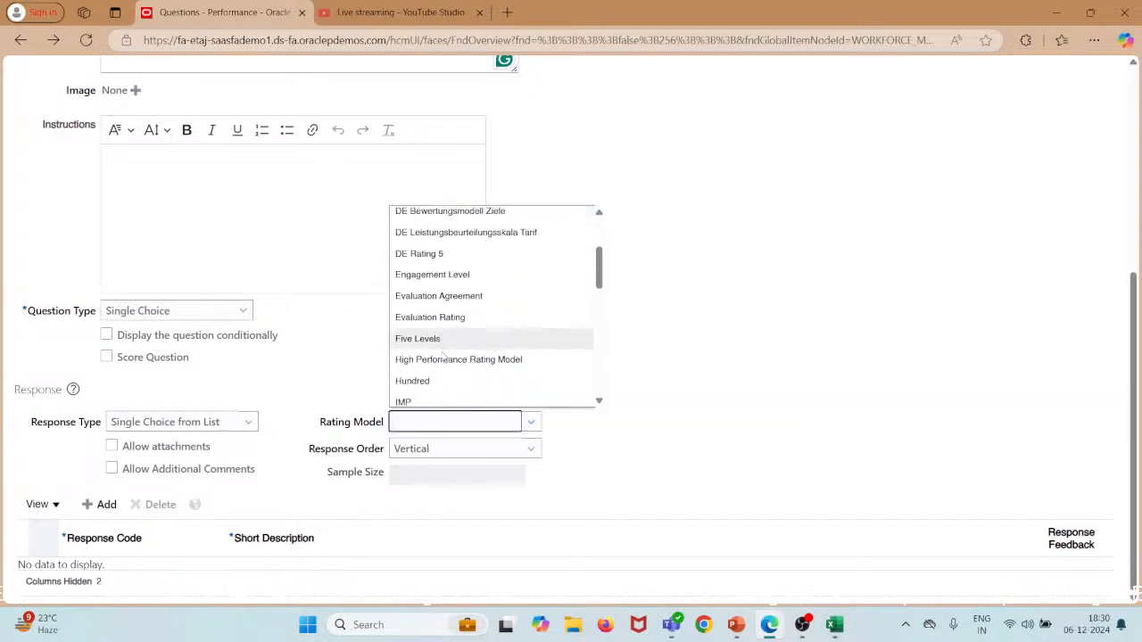
scroll(443, 356, down, 4)
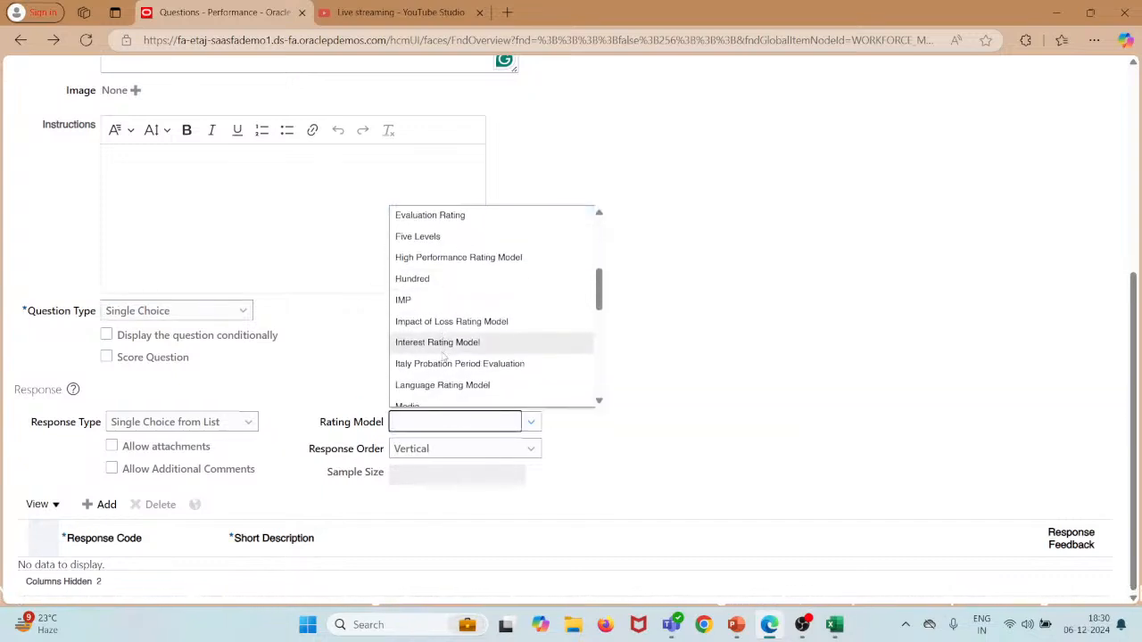
scroll(443, 356, down, 5)
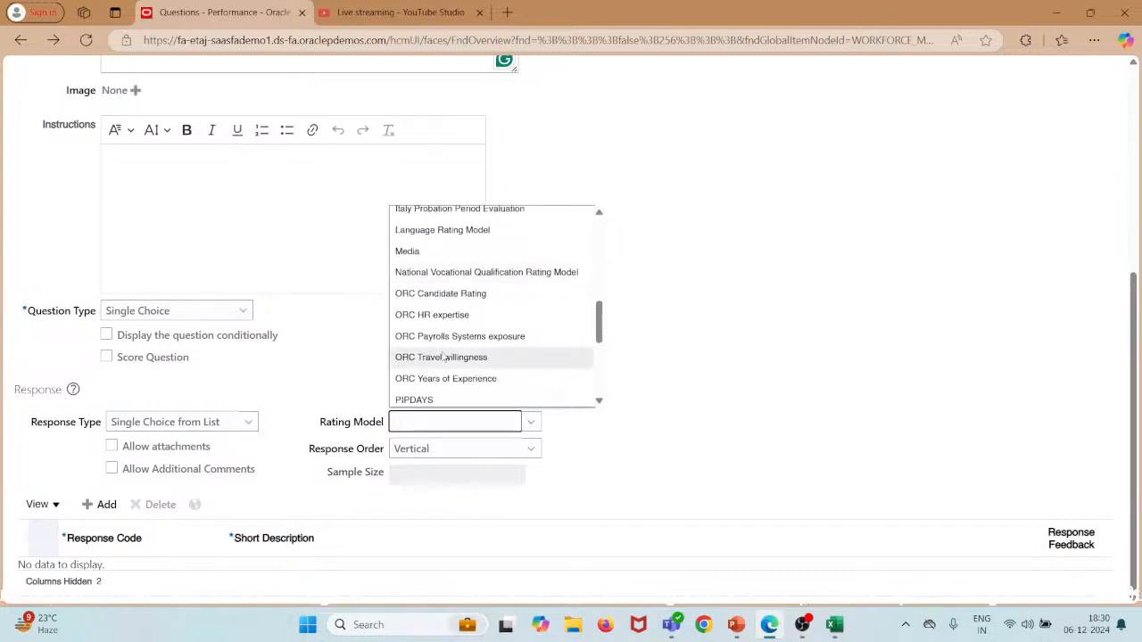
scroll(444, 356, down, 4)
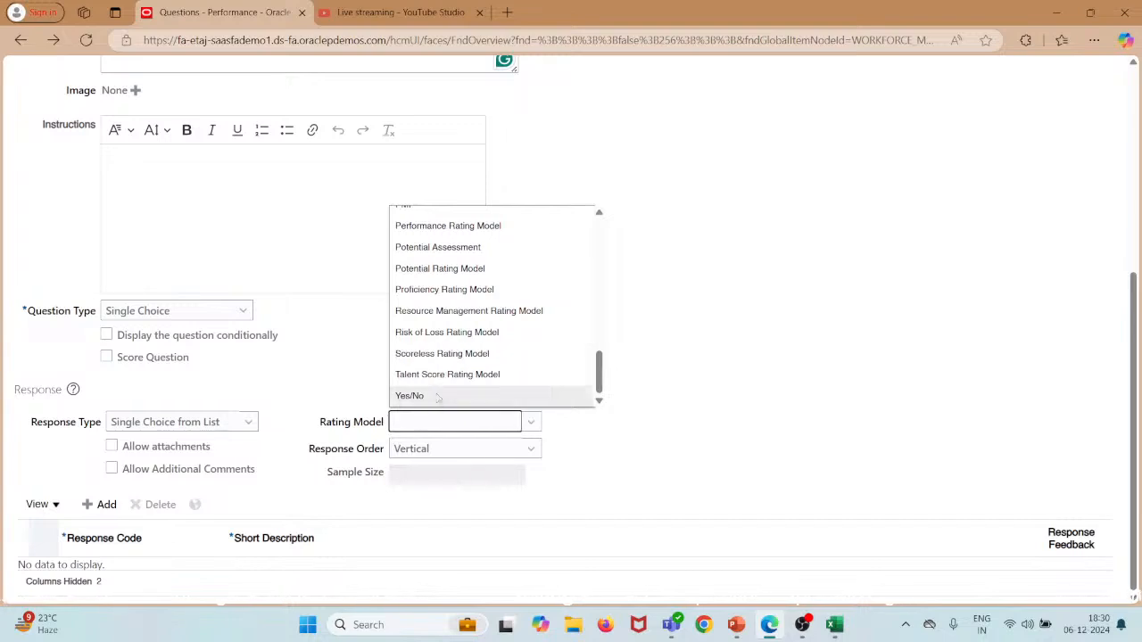
click(438, 396)
scroll(569, 364, down, 2)
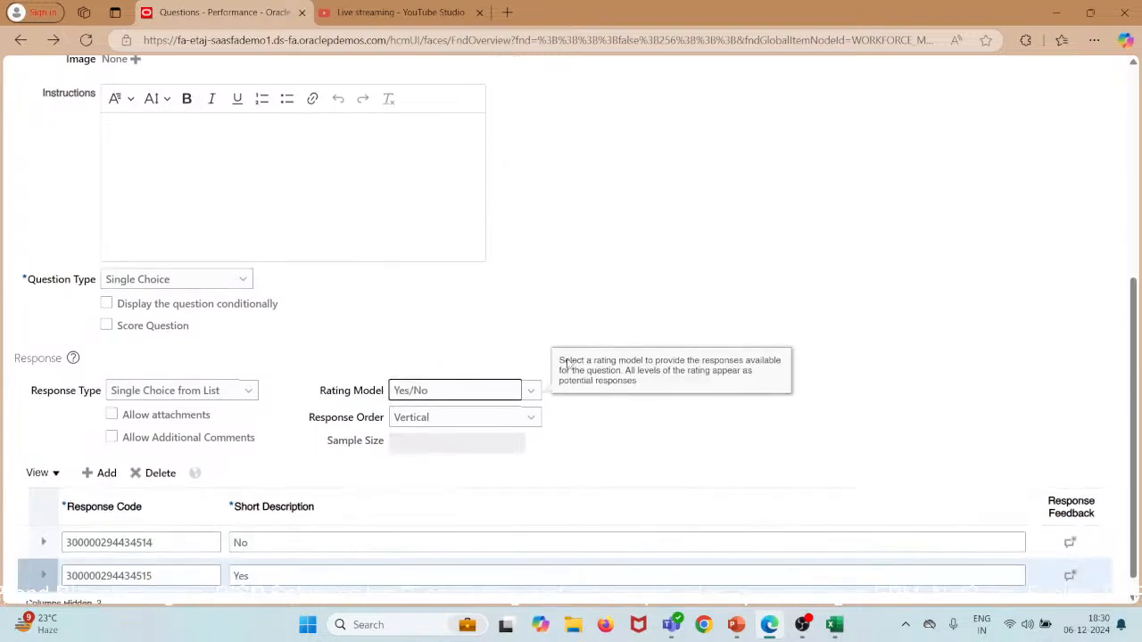
Step: Add a third response to the initiative question with the short description "Sometimes"
click(102, 451)
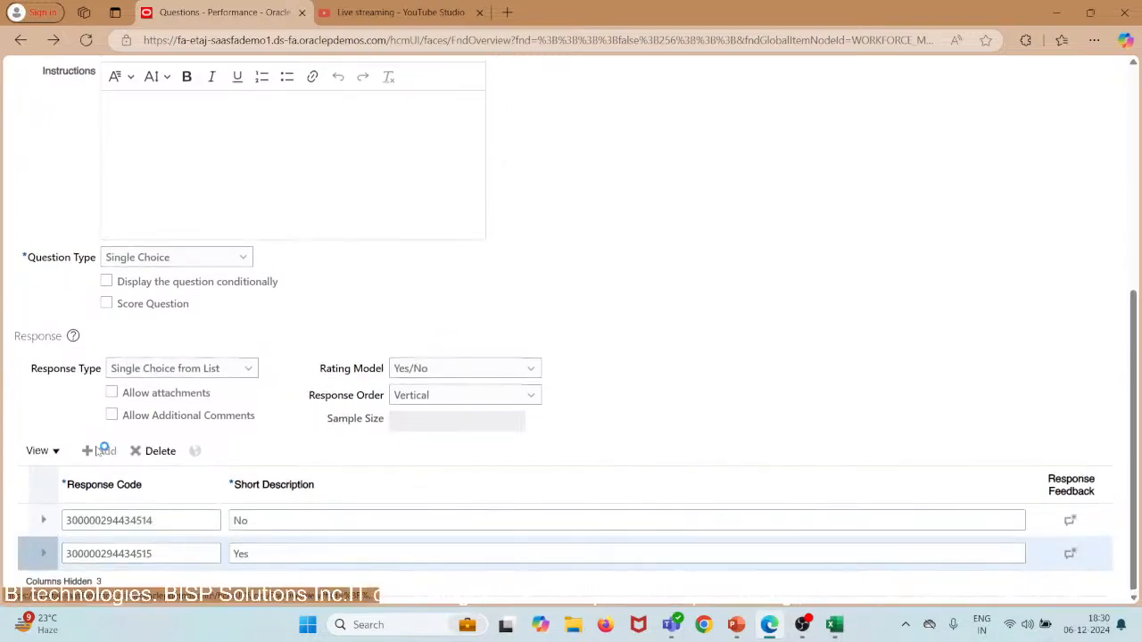
mouse_move(837, 622)
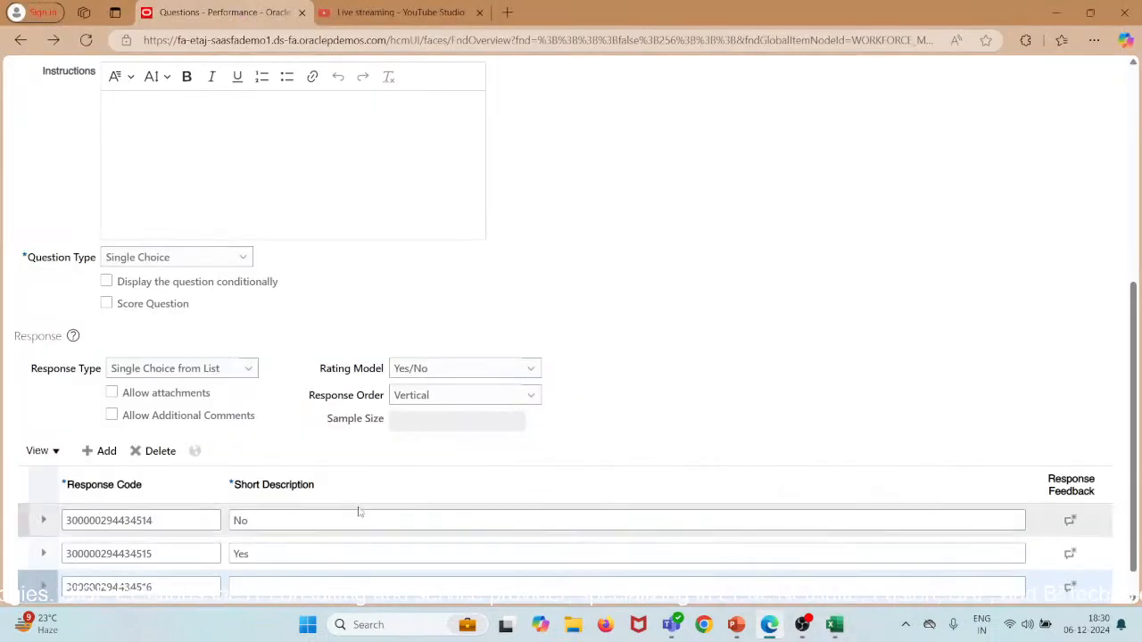
click(336, 582)
text(Scmetimes)
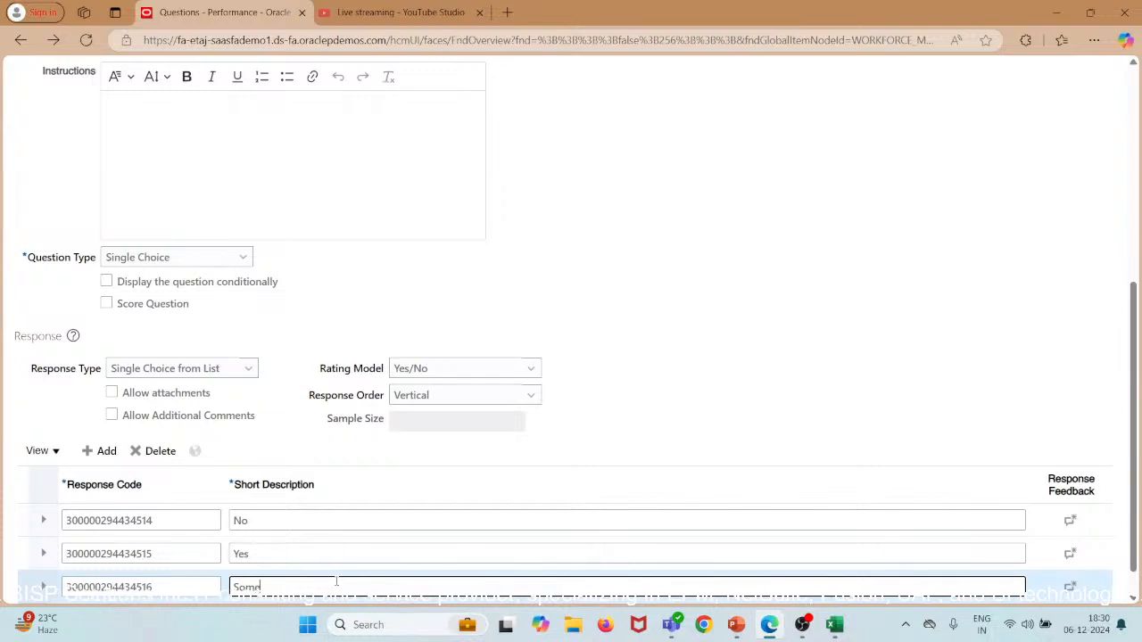
click(840, 330)
Step: Save the initiative question as a draft, close it and return to the Behavioural Questions folder
scroll(841, 331, up, 5)
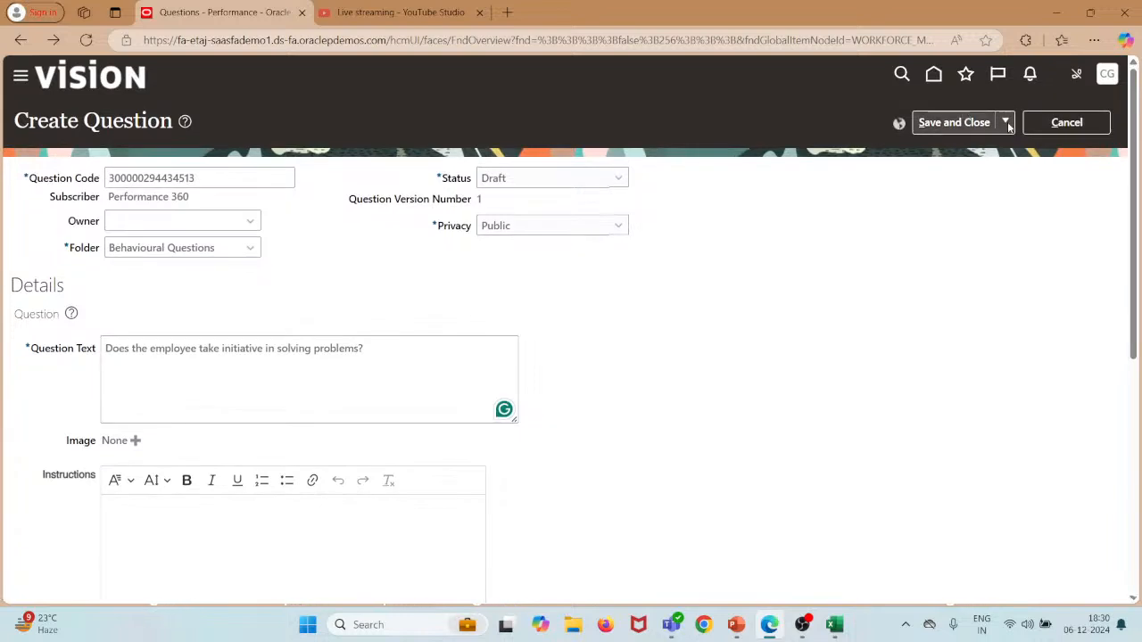
click(1005, 122)
click(972, 147)
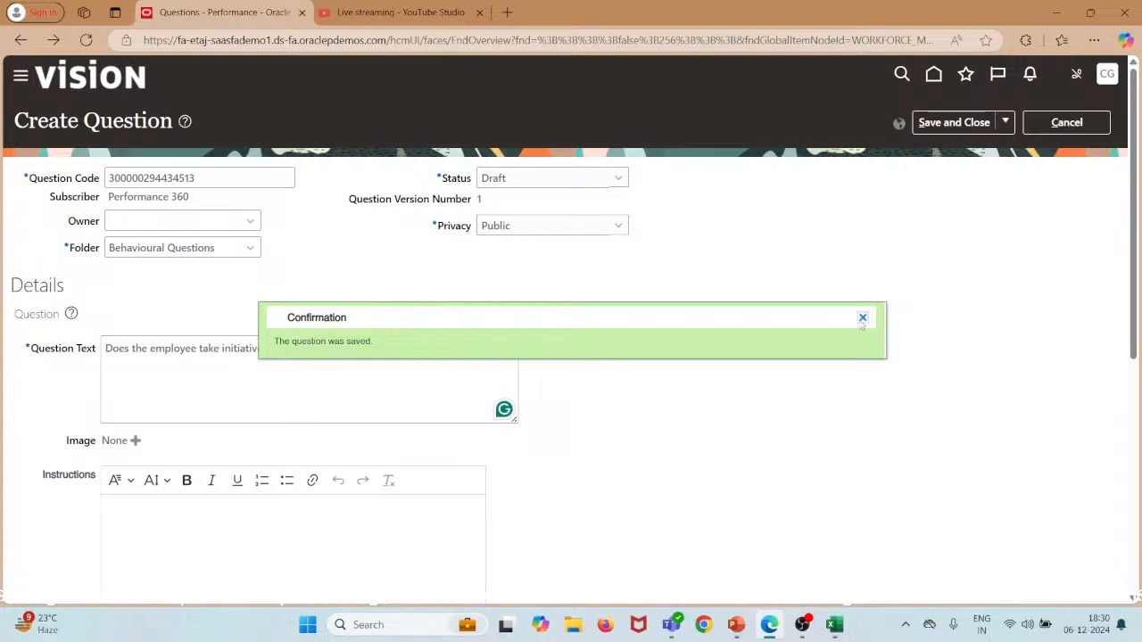
click(863, 317)
click(954, 122)
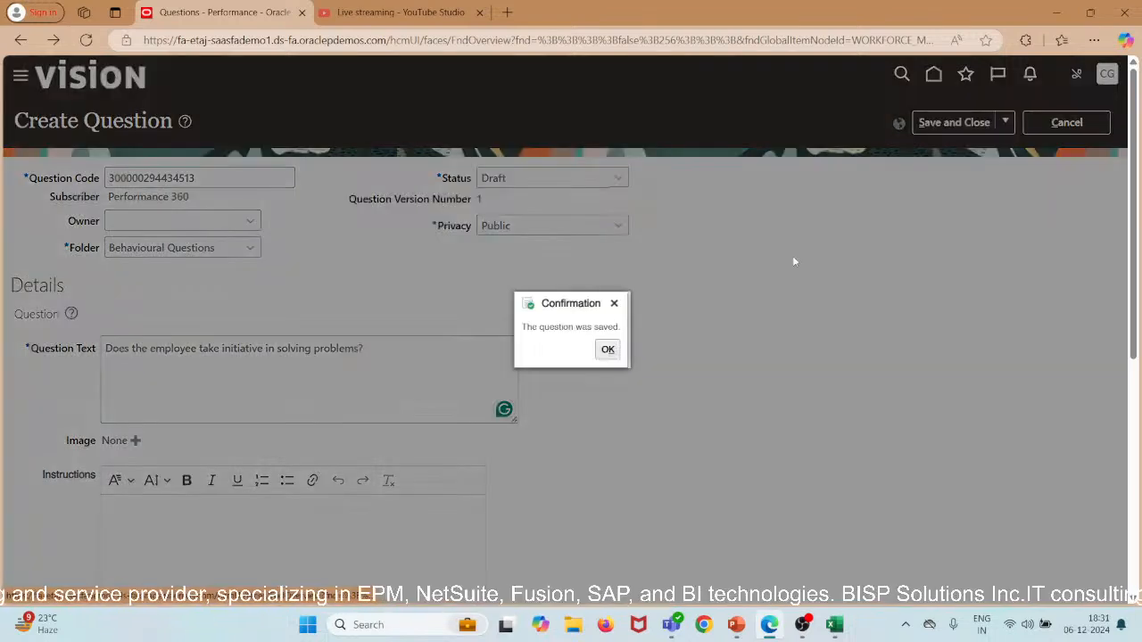
click(608, 351)
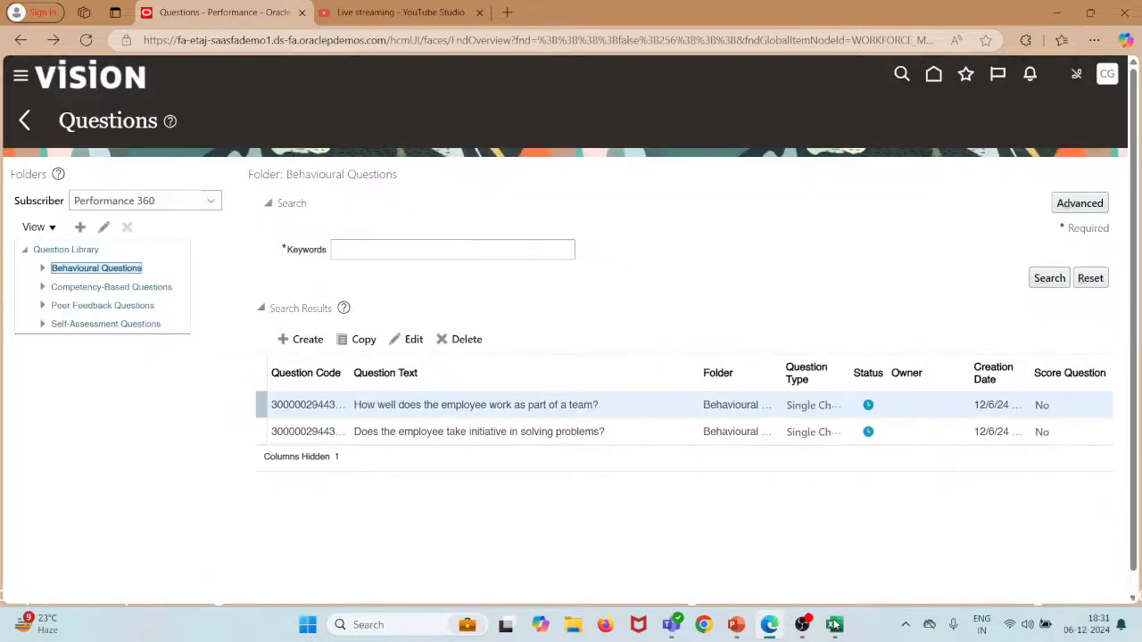
Step: Switch to the Excel list and copy the third question's text, "Rate the employee's communication skills."
click(842, 571)
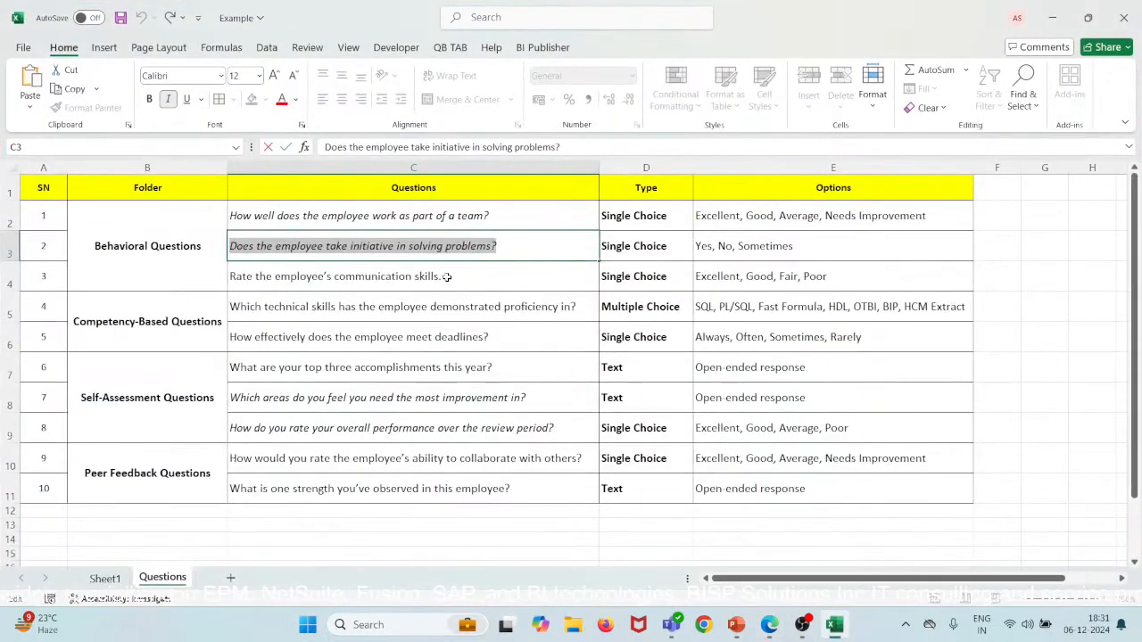
click(447, 277)
double_click(447, 277)
key(ctrl+shift+Left)
key(ctrl+shift+Left)
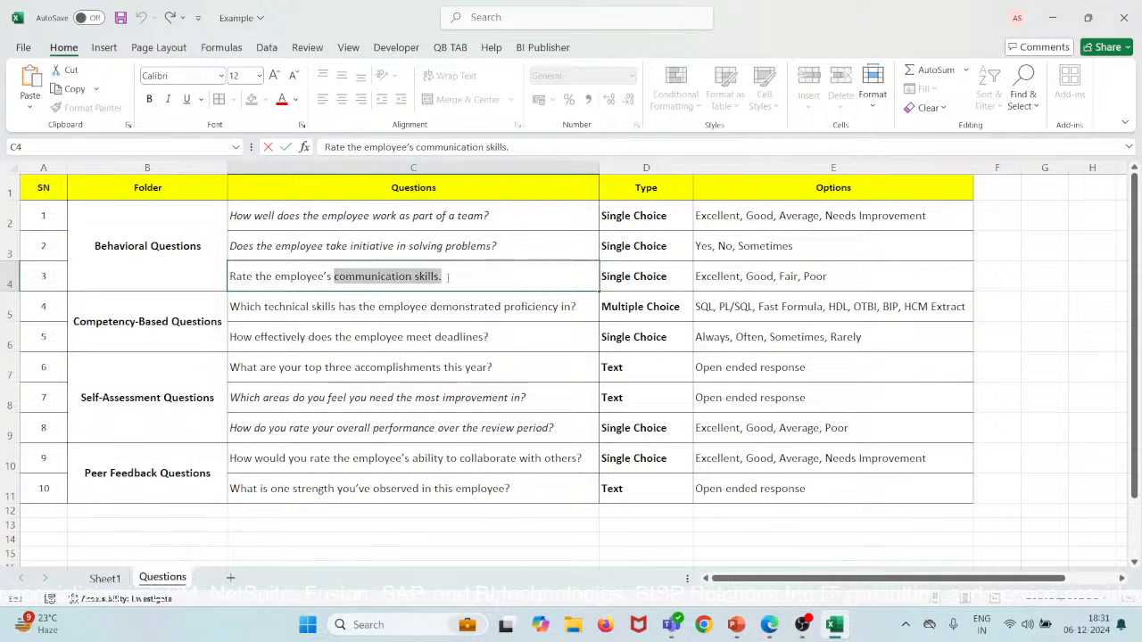
key(ctrl+shift+Left)
key(ctrl+shift+Left)
key(ctrl+shift+Left)
key(ctrl+c)
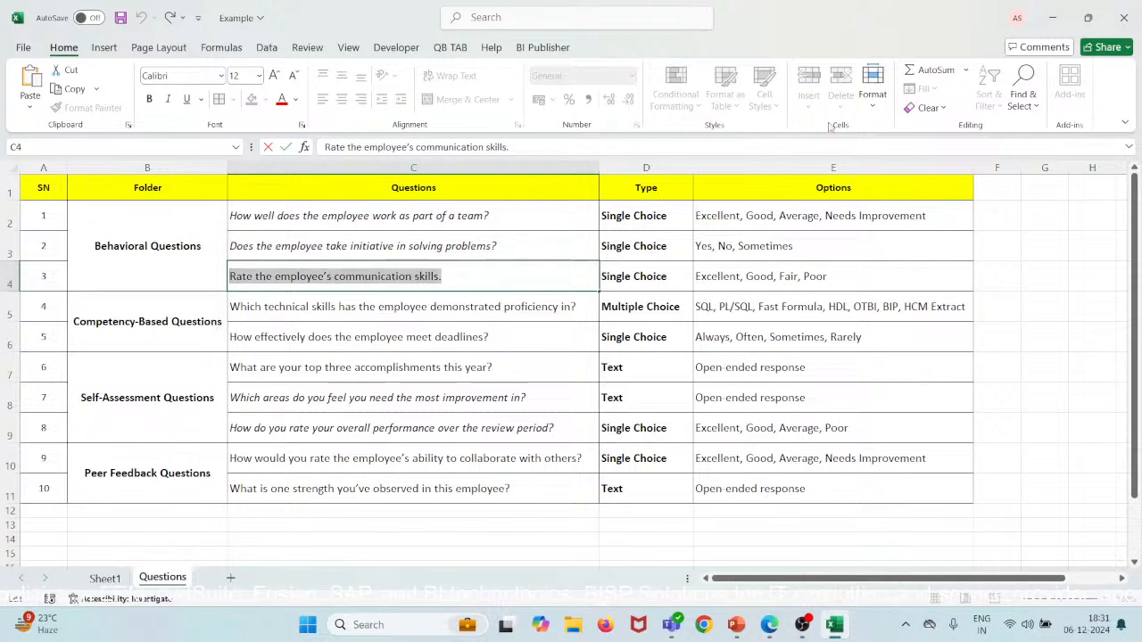
Step: Return to Edge and create a Behavioural Questions question with the text "Rate the employee's communication skills?"
click(1054, 23)
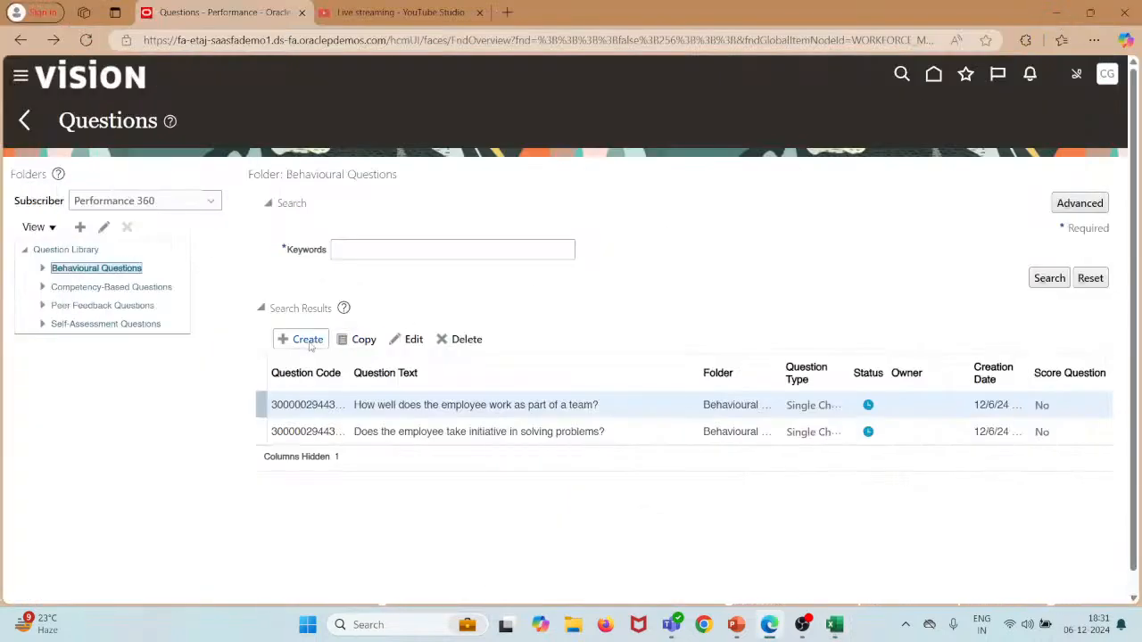
click(300, 339)
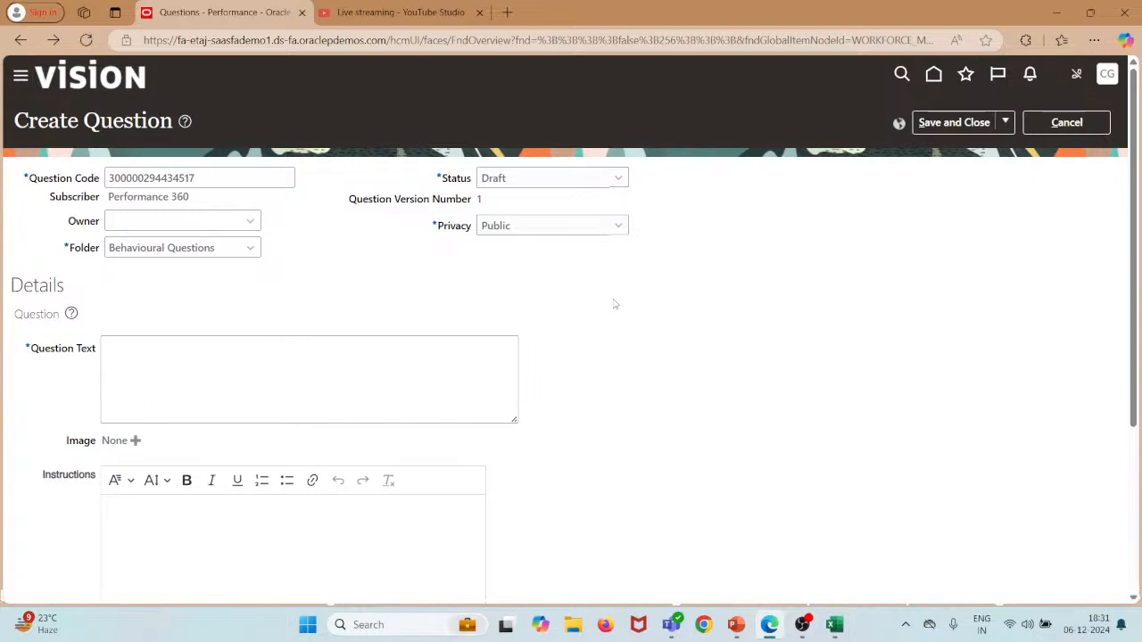
click(332, 345)
key(ctrl+v)
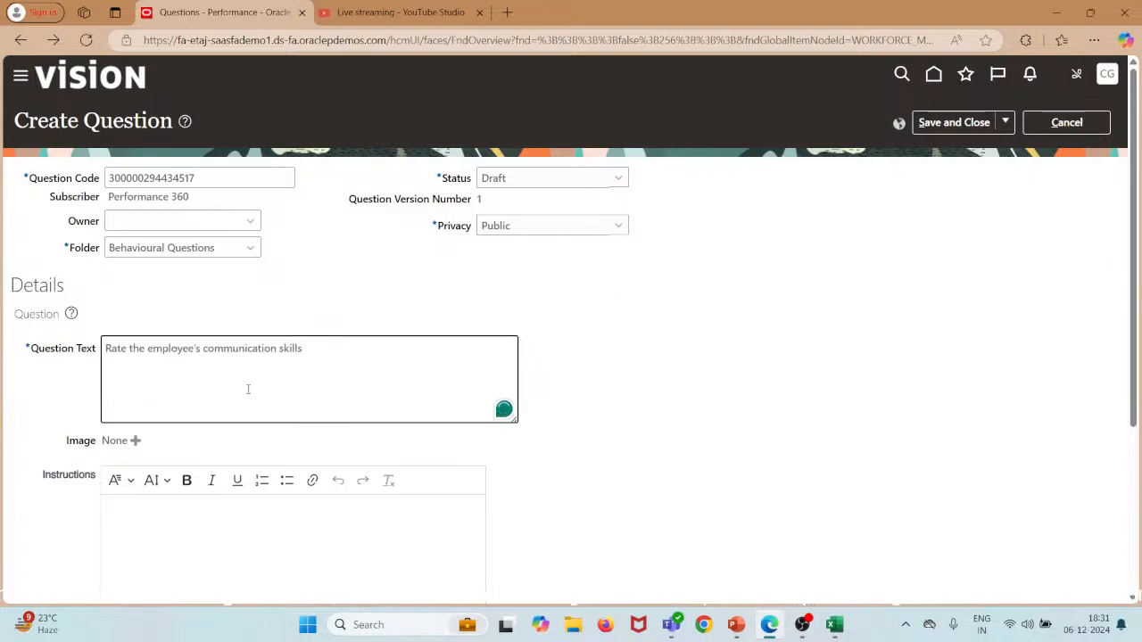
text(?)
Step: Check the third question's type and options in the Excel list and set the question type to Single Choice in Edge
scroll(267, 376, down, 1)
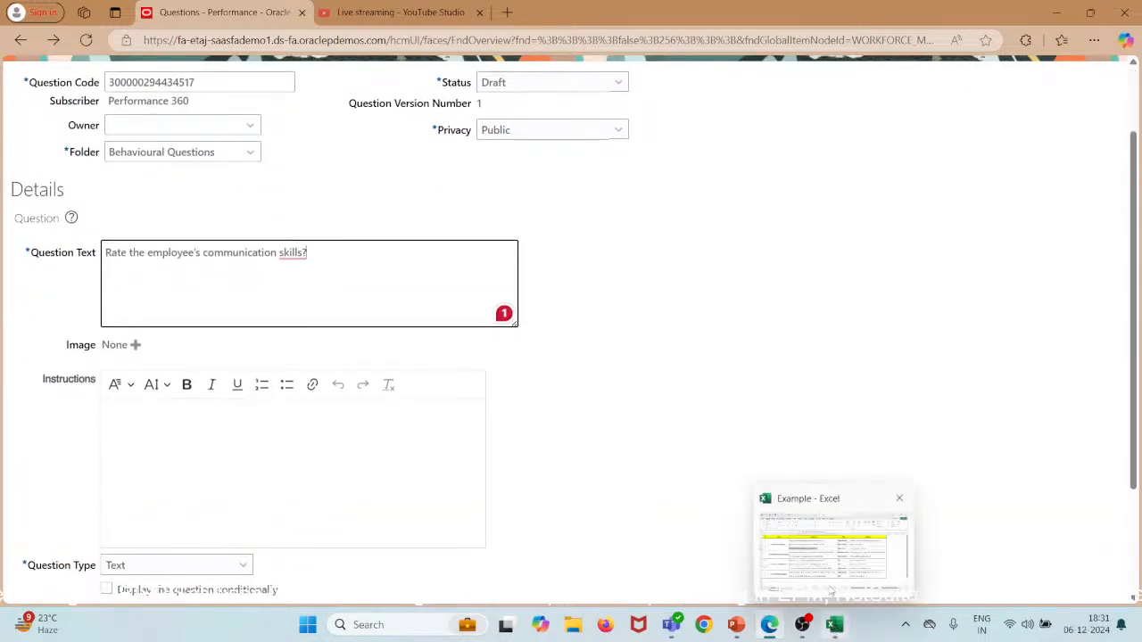
click(828, 622)
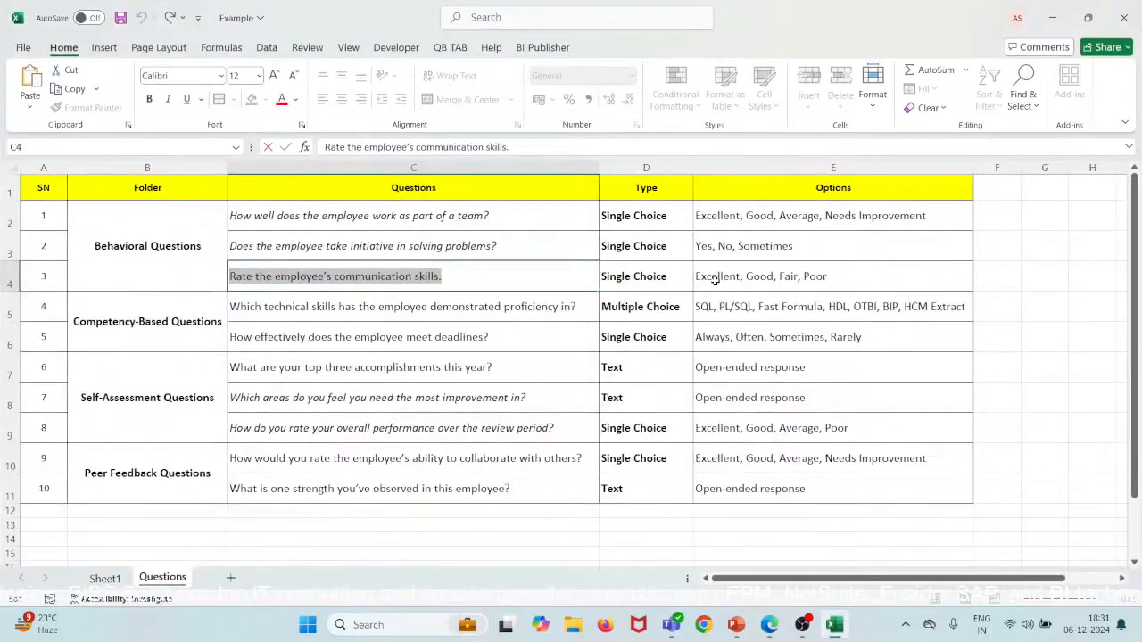
click(1052, 17)
scroll(238, 417, down, 1)
scroll(238, 418, down, 1)
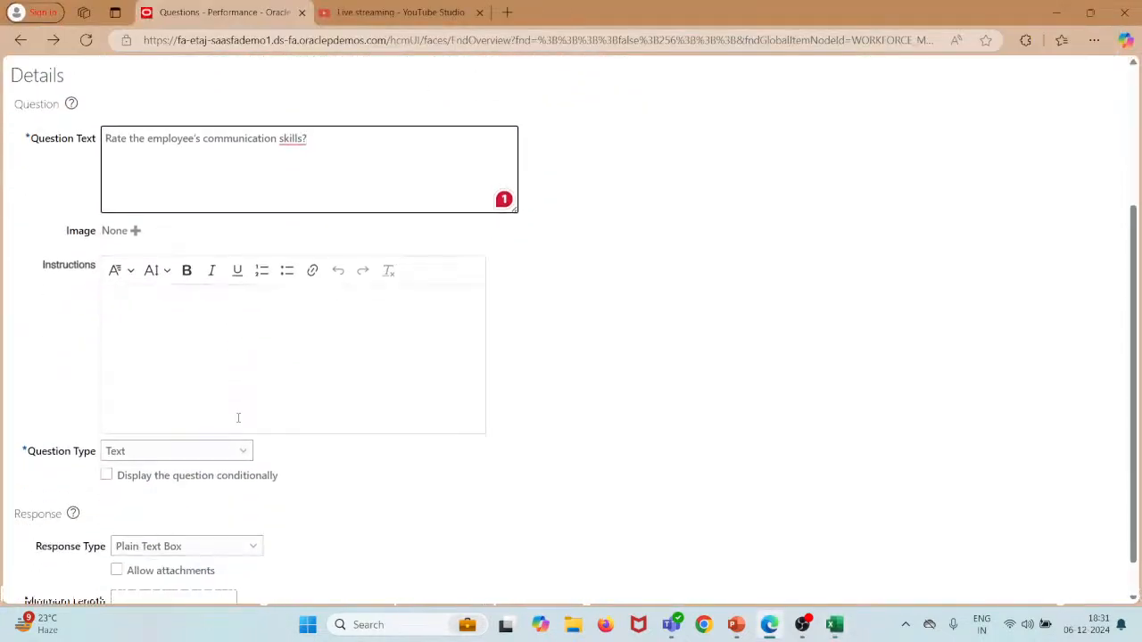
click(237, 456)
click(157, 492)
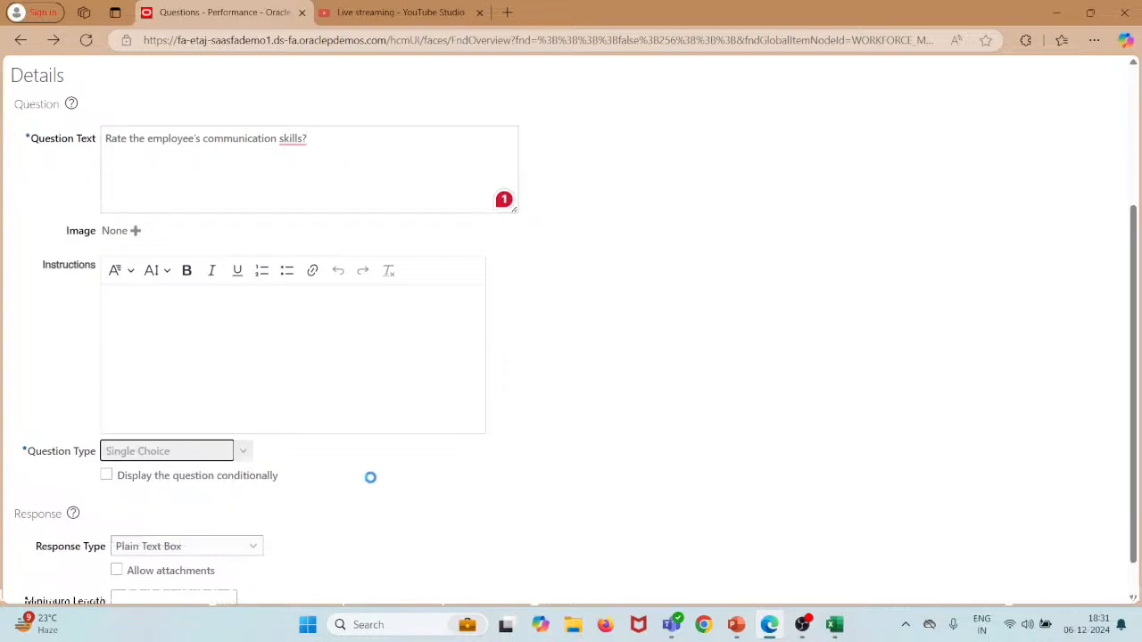
Step: Fill the communication skills question's responses from the Evaluation Rating rating model
scroll(370, 477, down, 2)
click(473, 444)
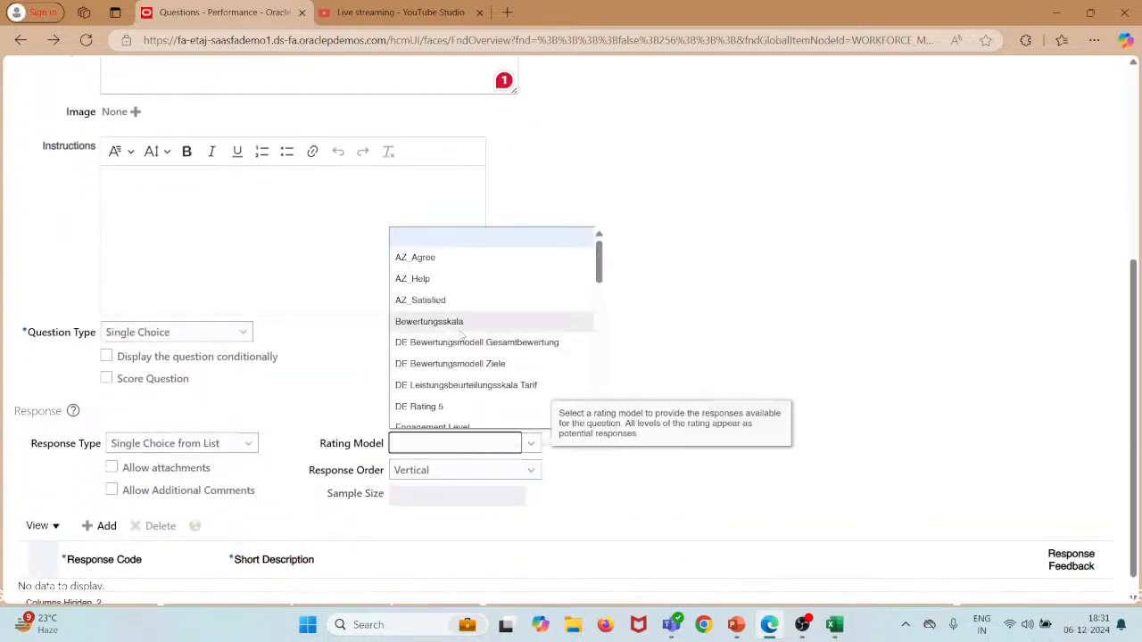
scroll(461, 334, down, 3)
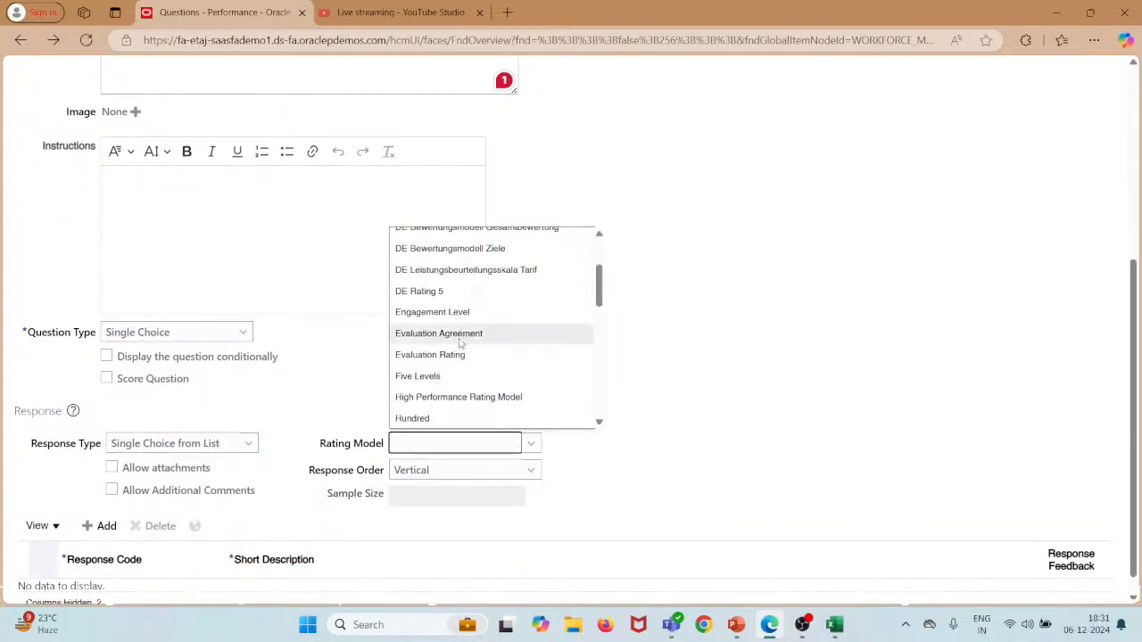
click(446, 354)
scroll(557, 373, down, 3)
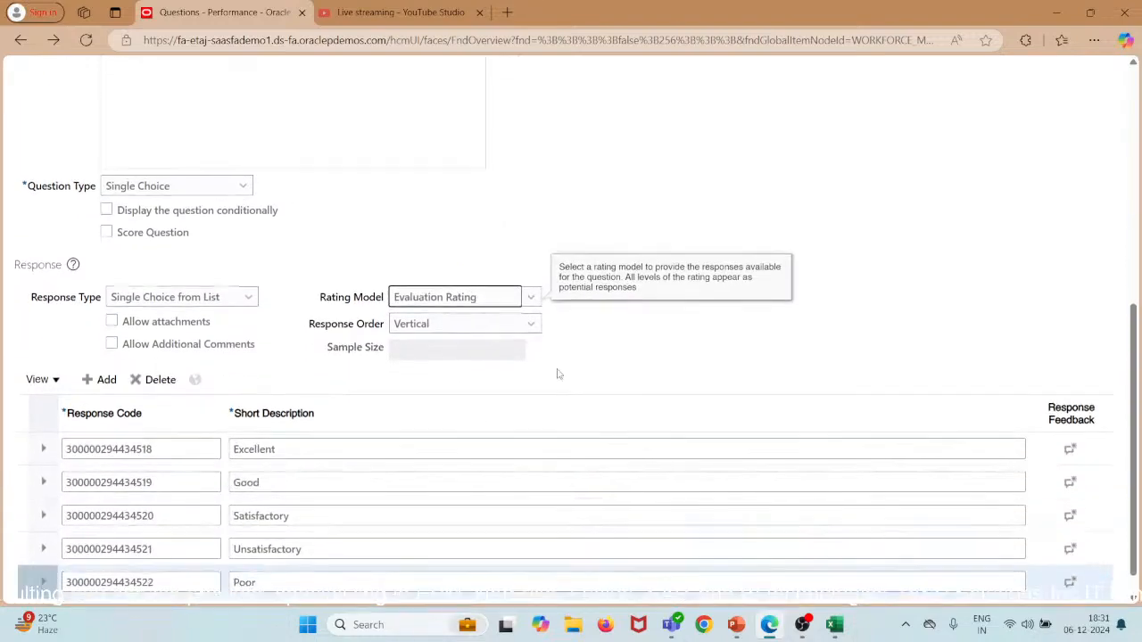
scroll(557, 373, down, 1)
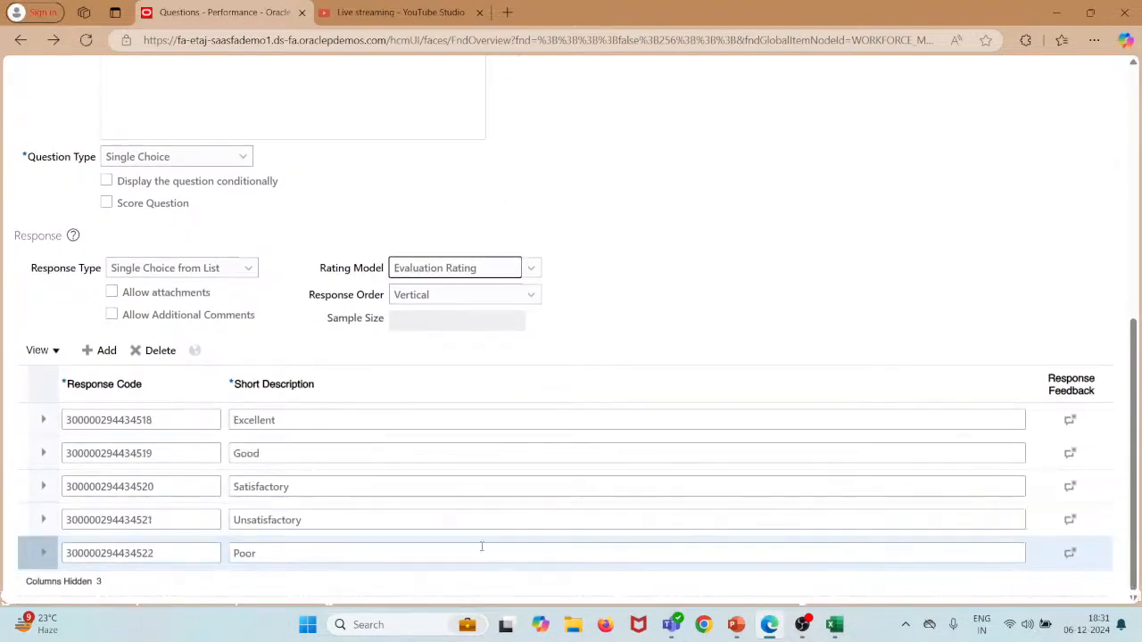
Step: Check the third question's options in the Excel list, then delete the Satisfactory and Unsatisfactory responses in Edge
mouse_move(834, 624)
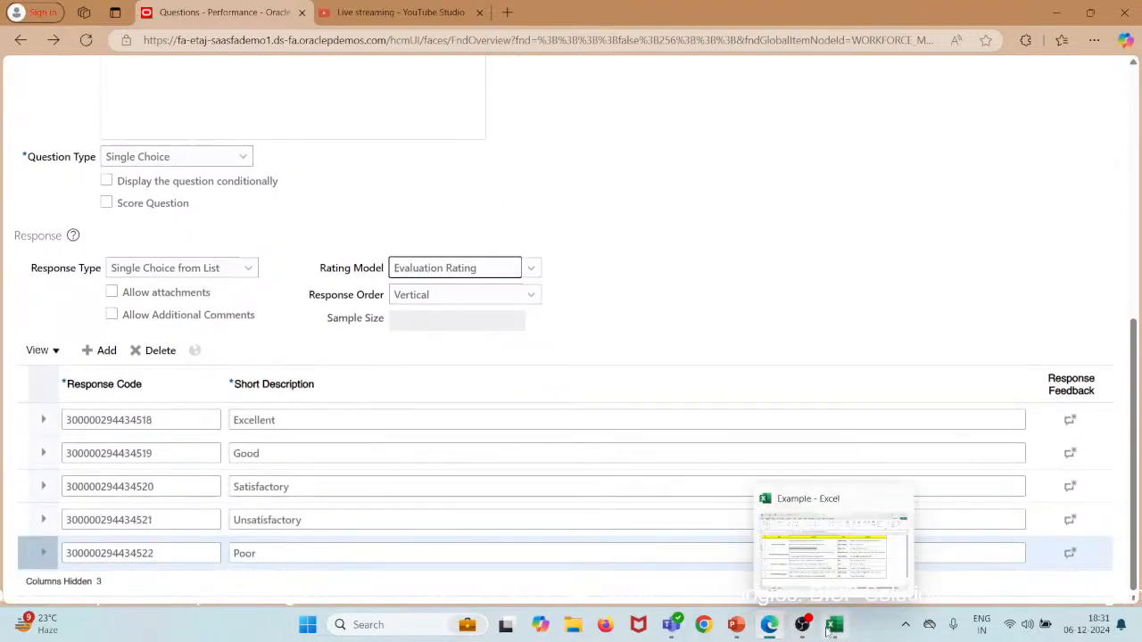
click(827, 558)
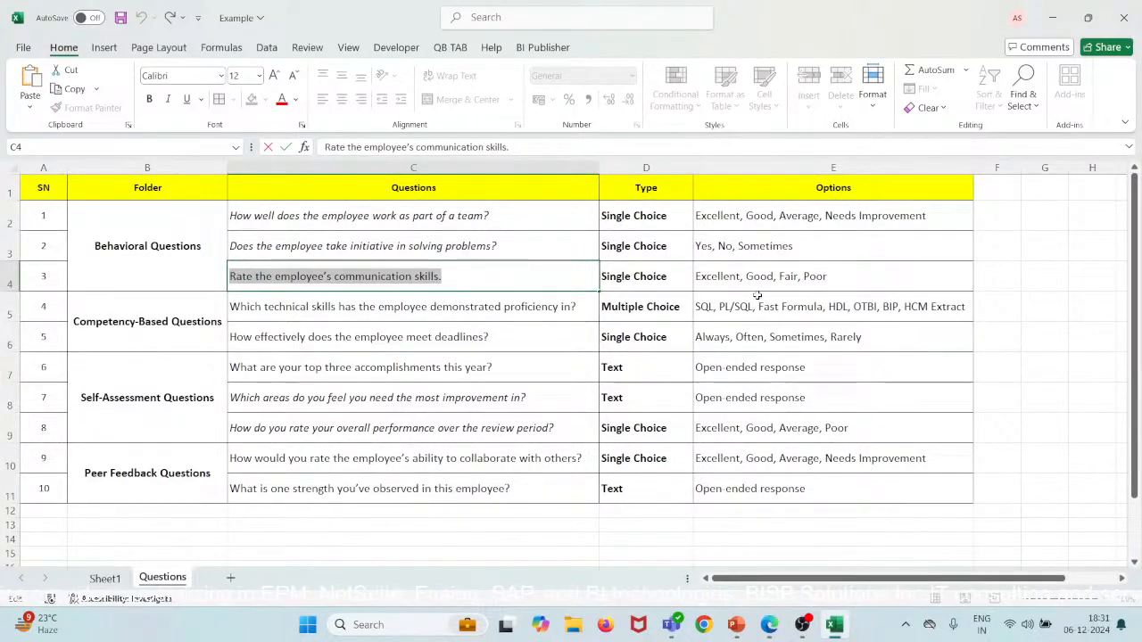
click(1052, 17)
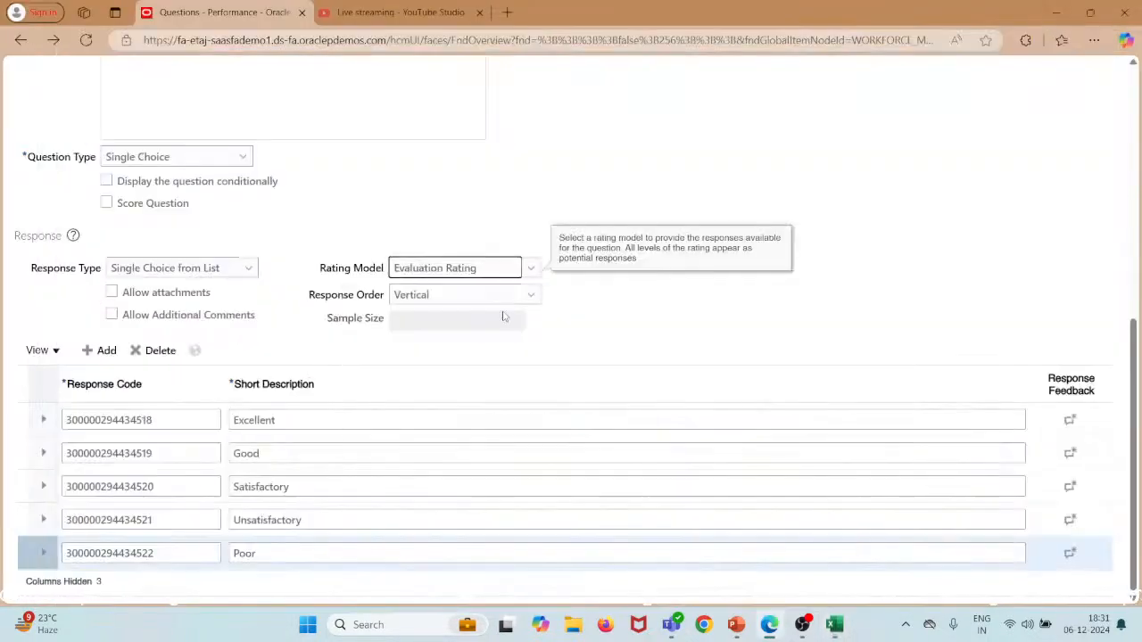
click(18, 486)
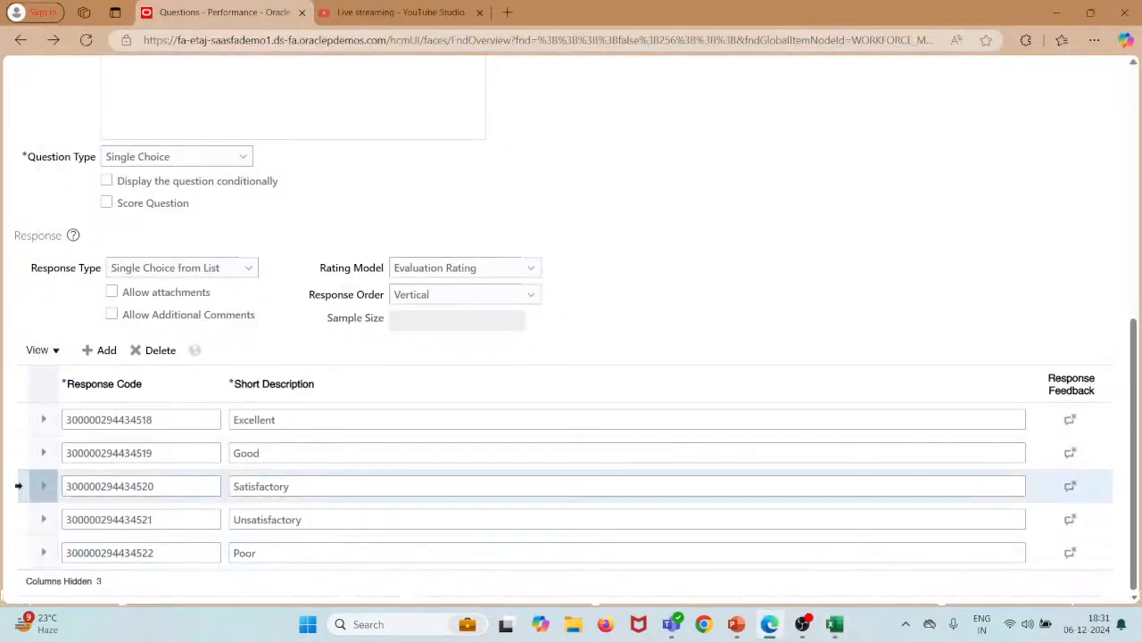
click(153, 350)
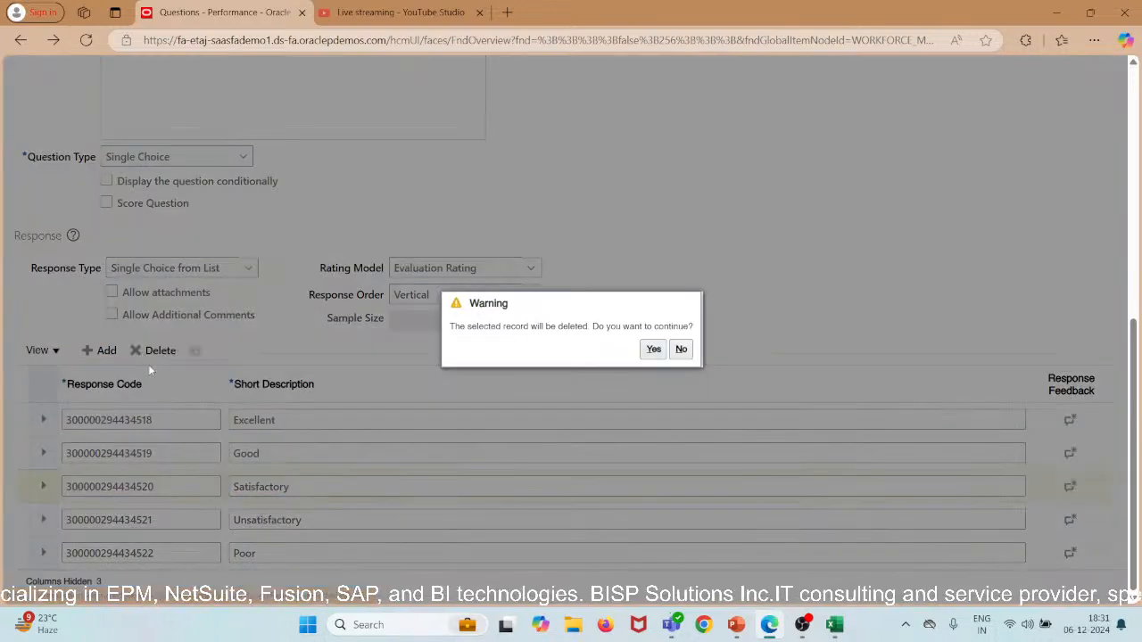
click(652, 349)
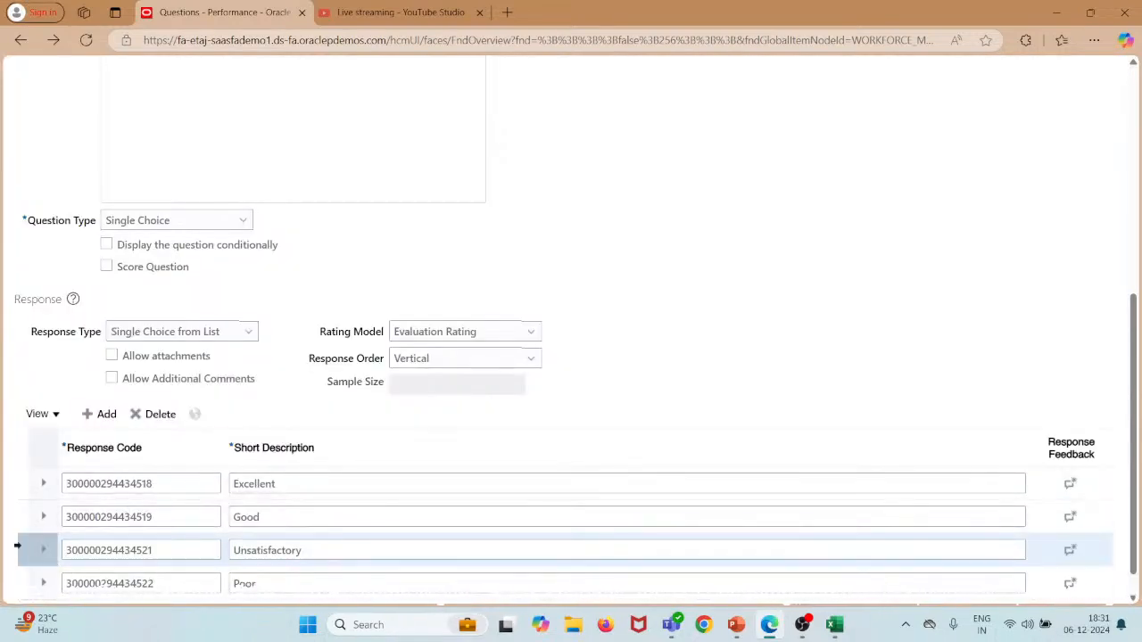
click(153, 414)
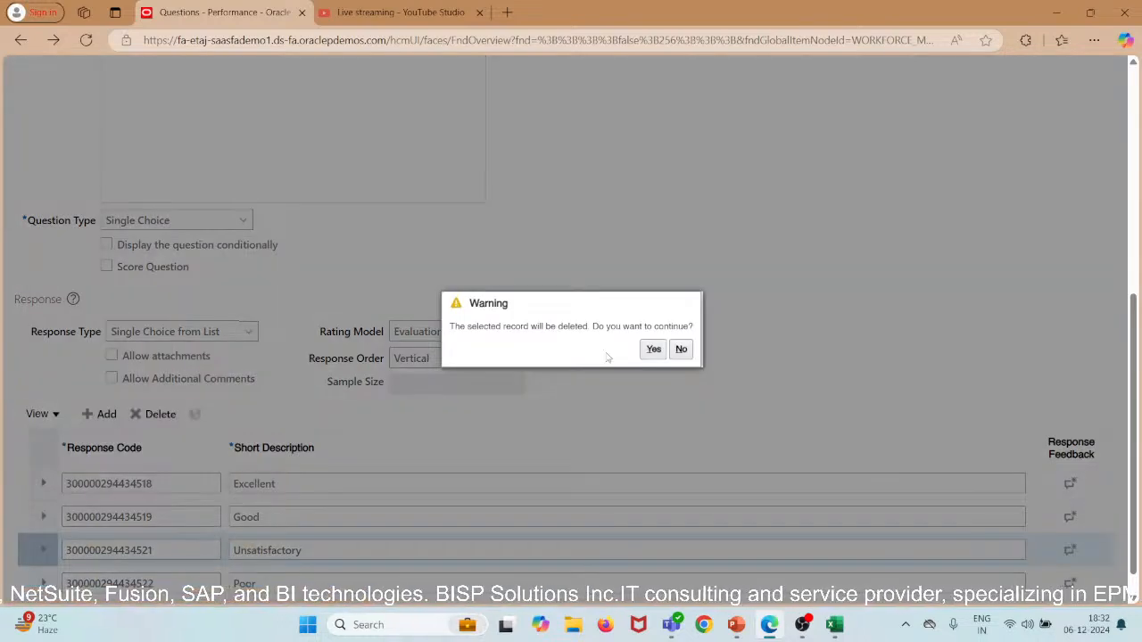
click(653, 350)
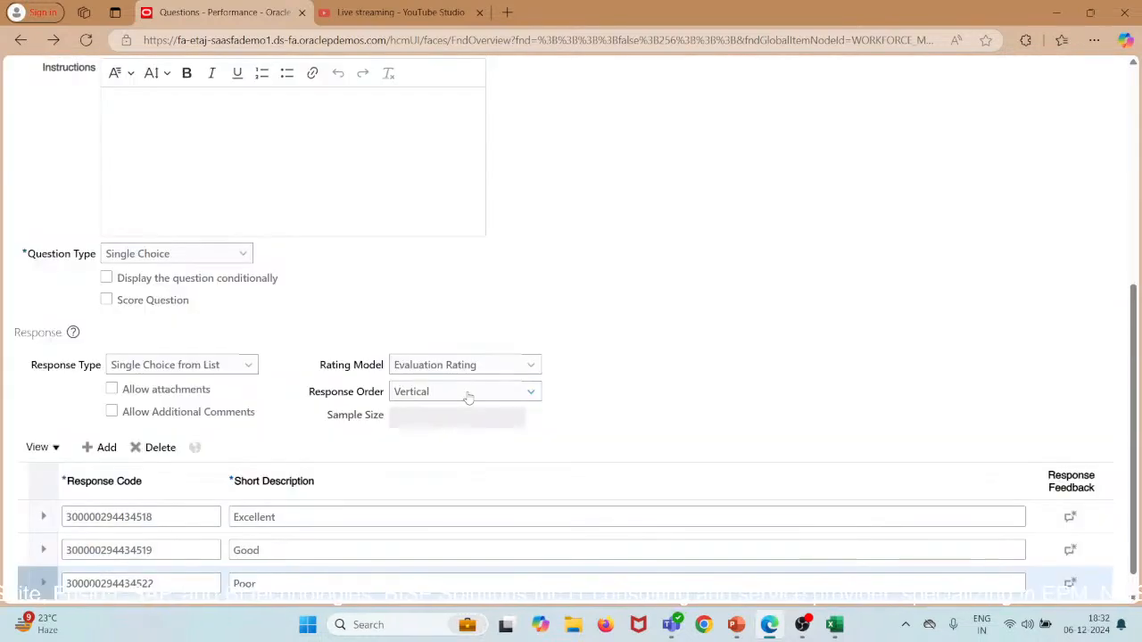
Step: Add a response with the short description "Fair", then save and close the communication skills question
click(98, 447)
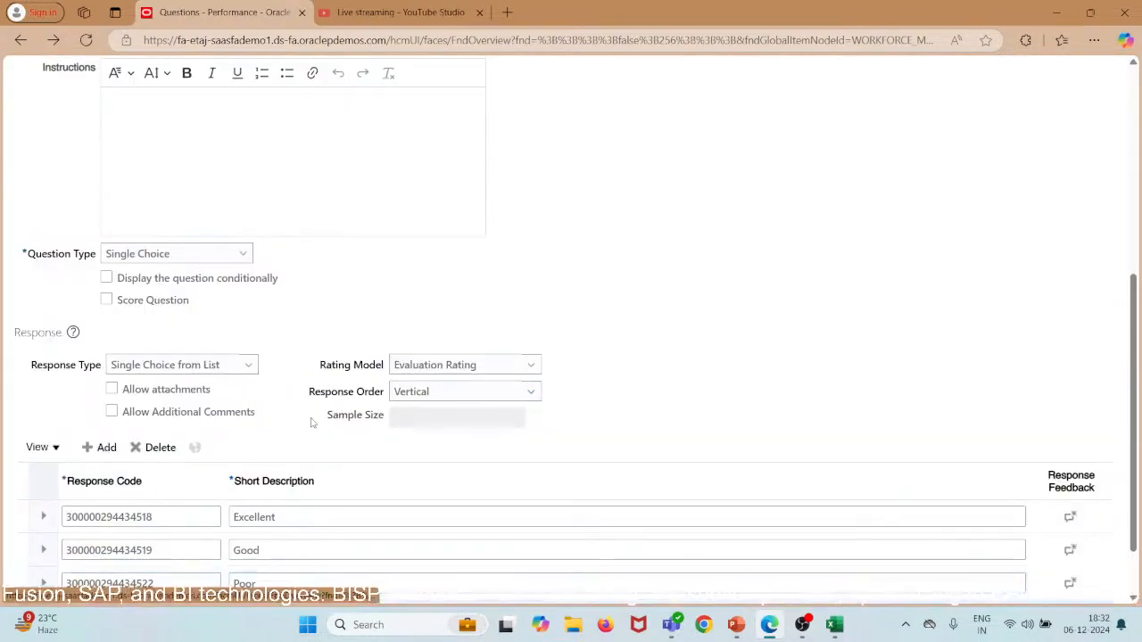
click(303, 555)
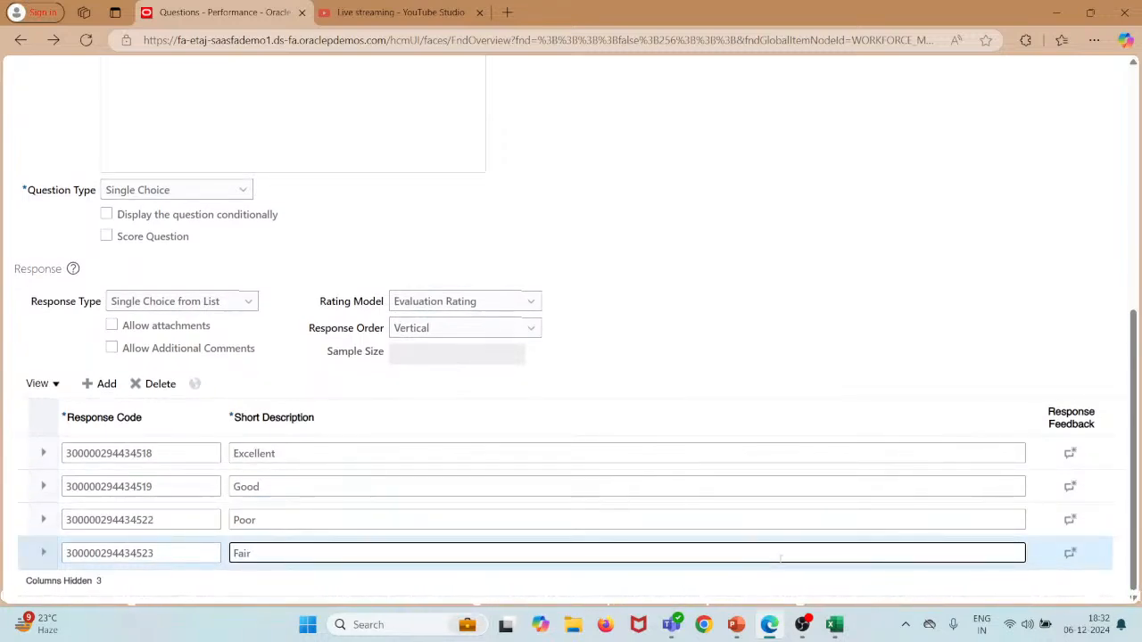
scroll(951, 325, up, 1)
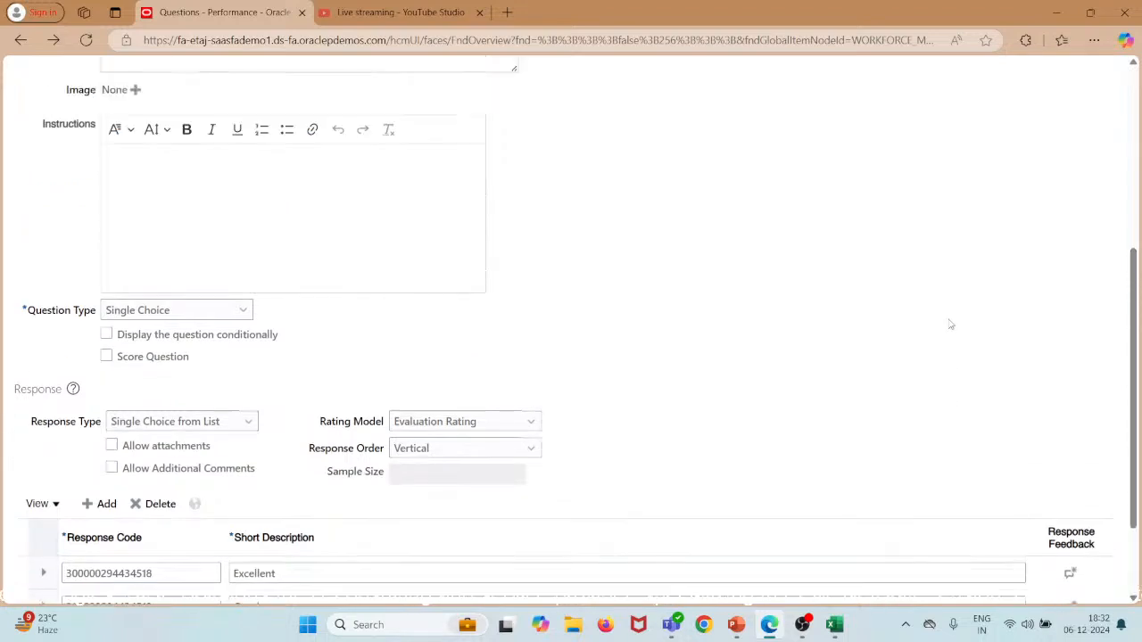
scroll(951, 324, up, 3)
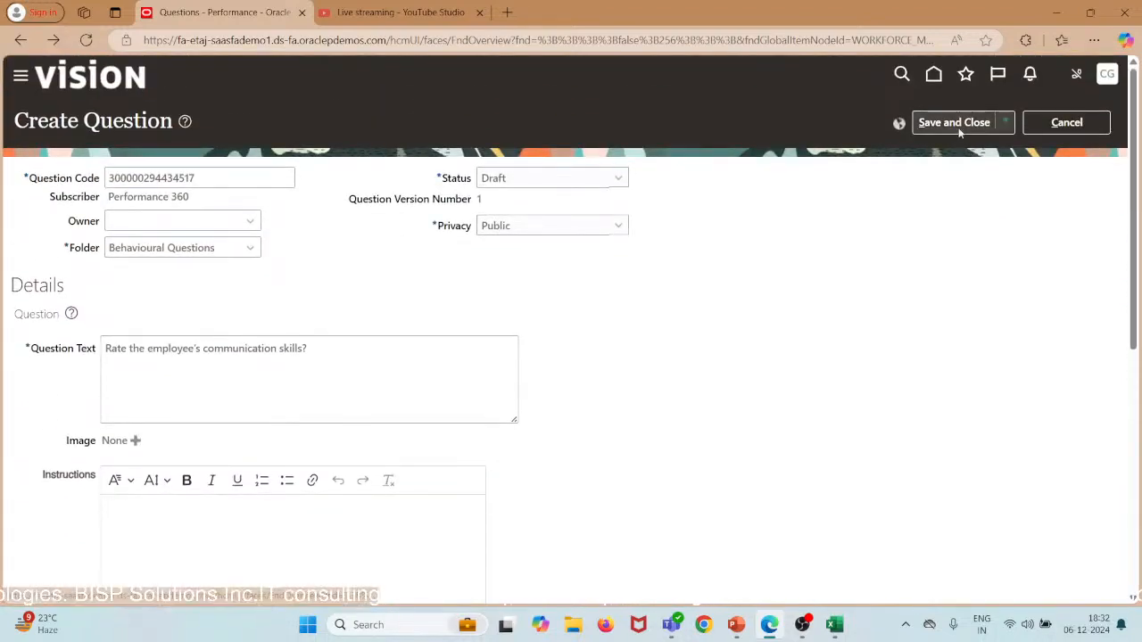
click(953, 123)
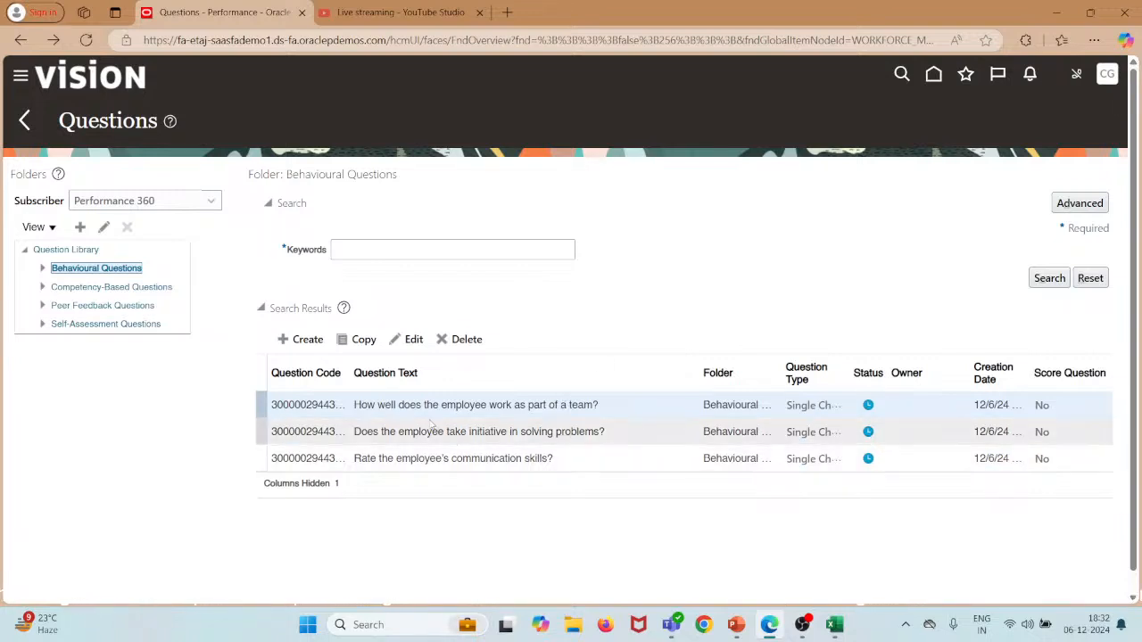
Step: Start a new question in the Competency-Based Questions folder and copy the fourth question's text from the Excel list
click(152, 285)
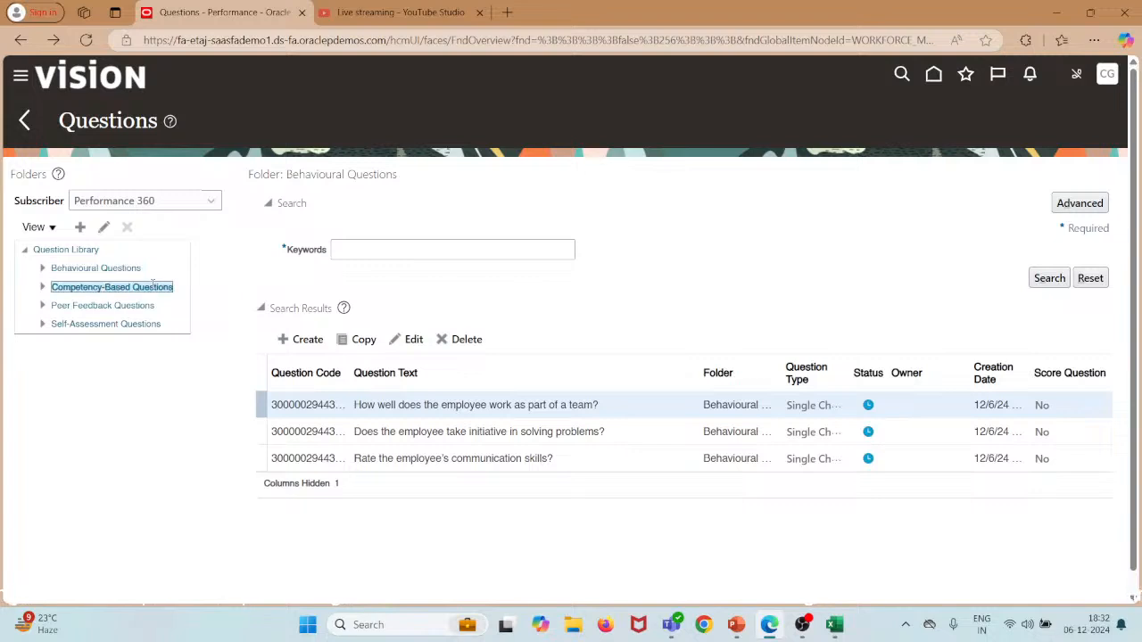
click(300, 339)
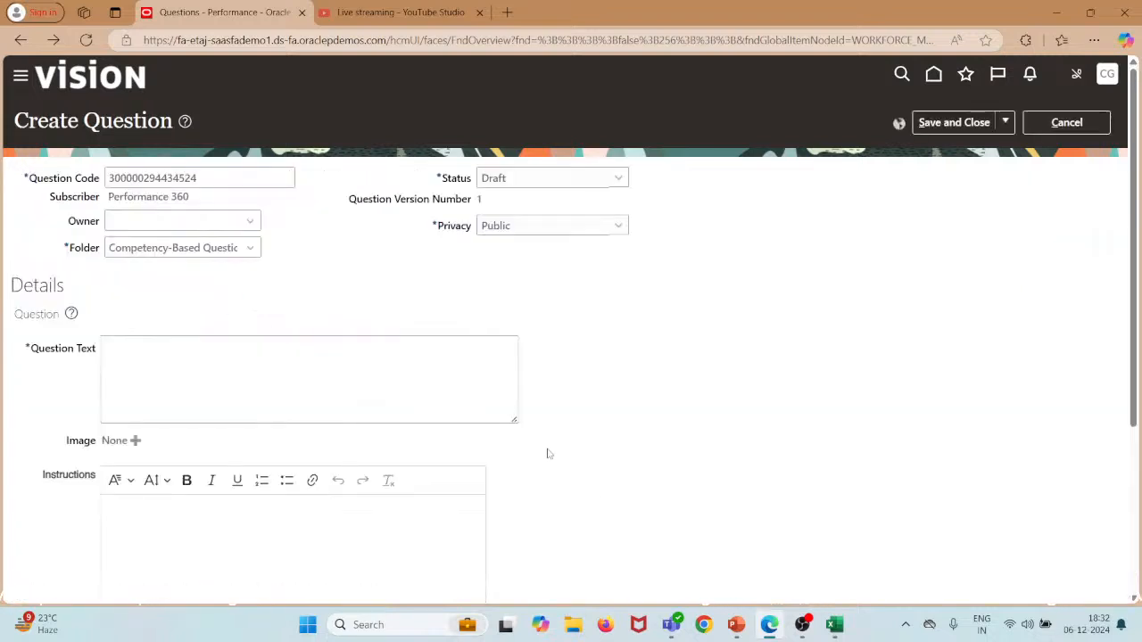
click(833, 623)
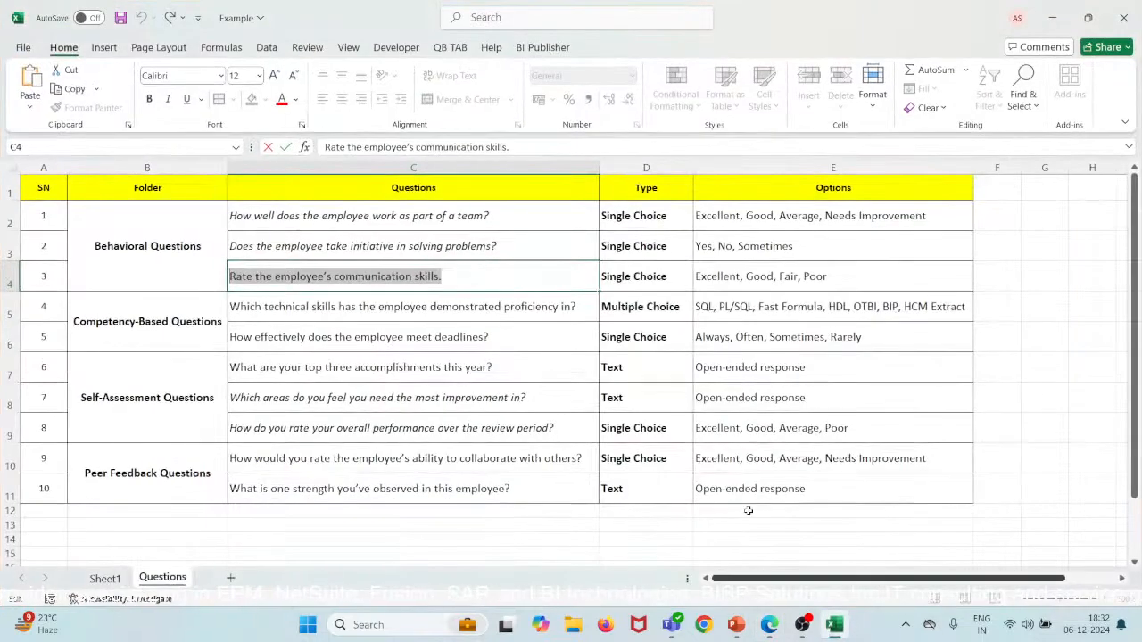
click(484, 304)
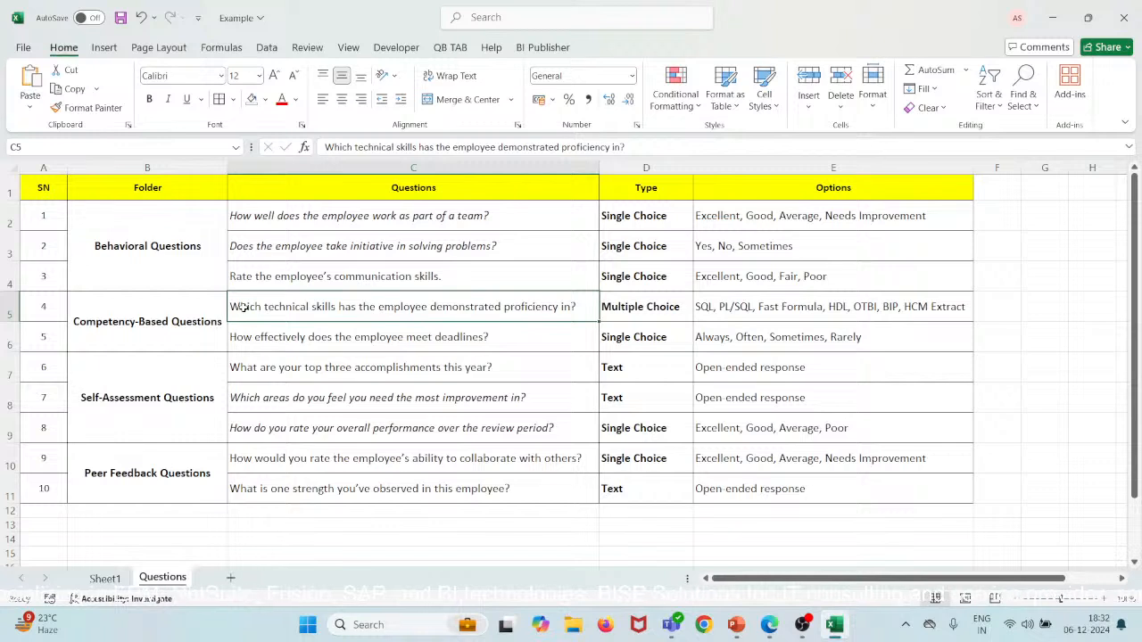
double_click(577, 308)
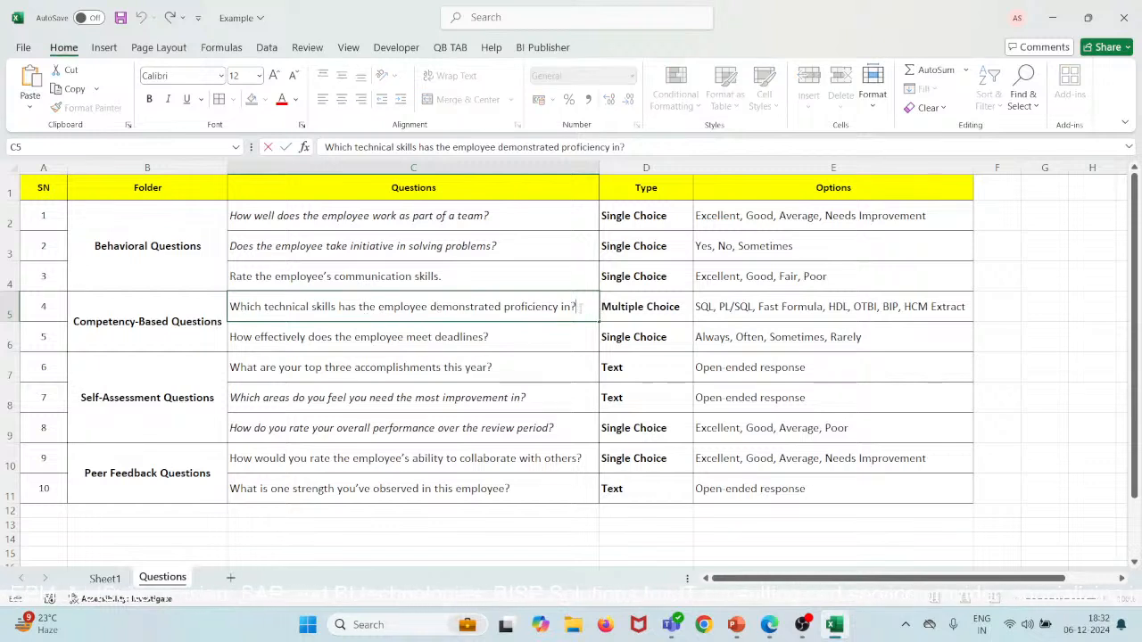
double_click(581, 308)
key(ctrl+shift+Left)
key(ctrl+shift+Left)
key(ctrl+shift+Left)
key(ctrl+shift+Left)
key(ctrl+shift+Left)
key(ctrl+shift+Left)
key(ctrl+shift+Left)
key(ctrl+shift+Left)
key(ctrl+shift+Left)
key(ctrl+c)
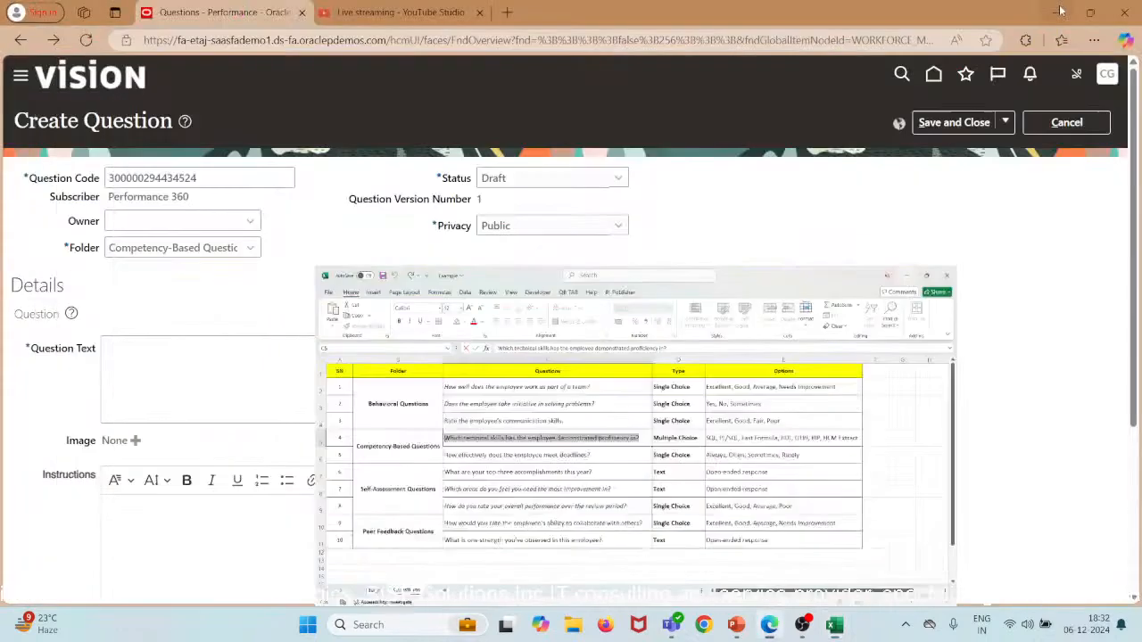
Step: Return to Edge, enter "Which technical skills has the employee demonstrated proficiency in?" as the question text and set the question type to Multiple Choice
click(1052, 17)
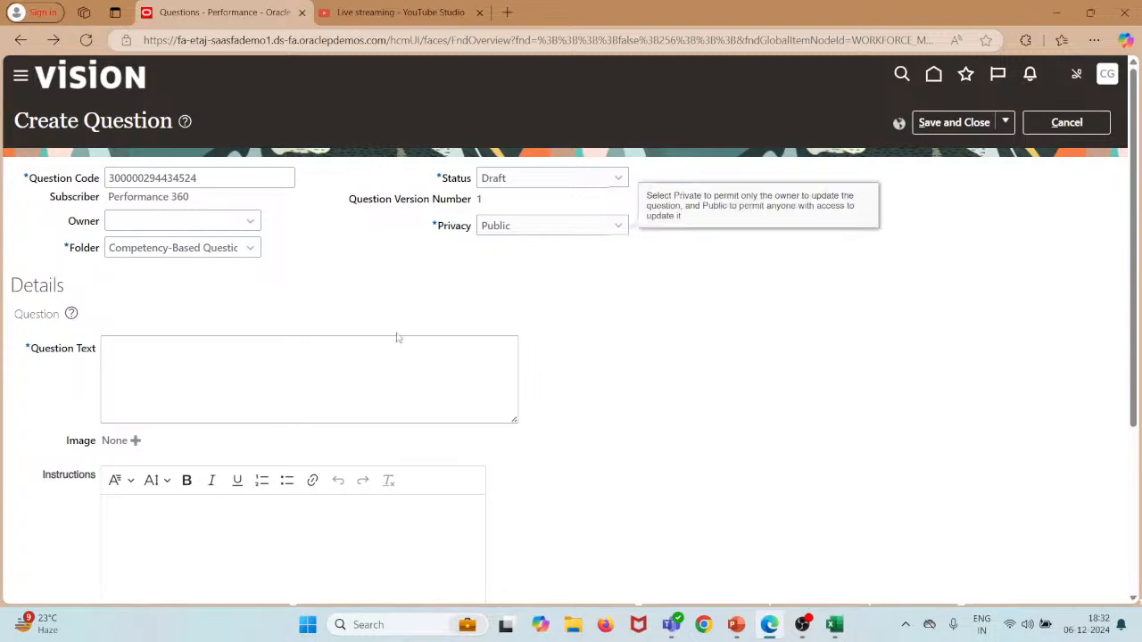
click(375, 351)
key(ctrl+v)
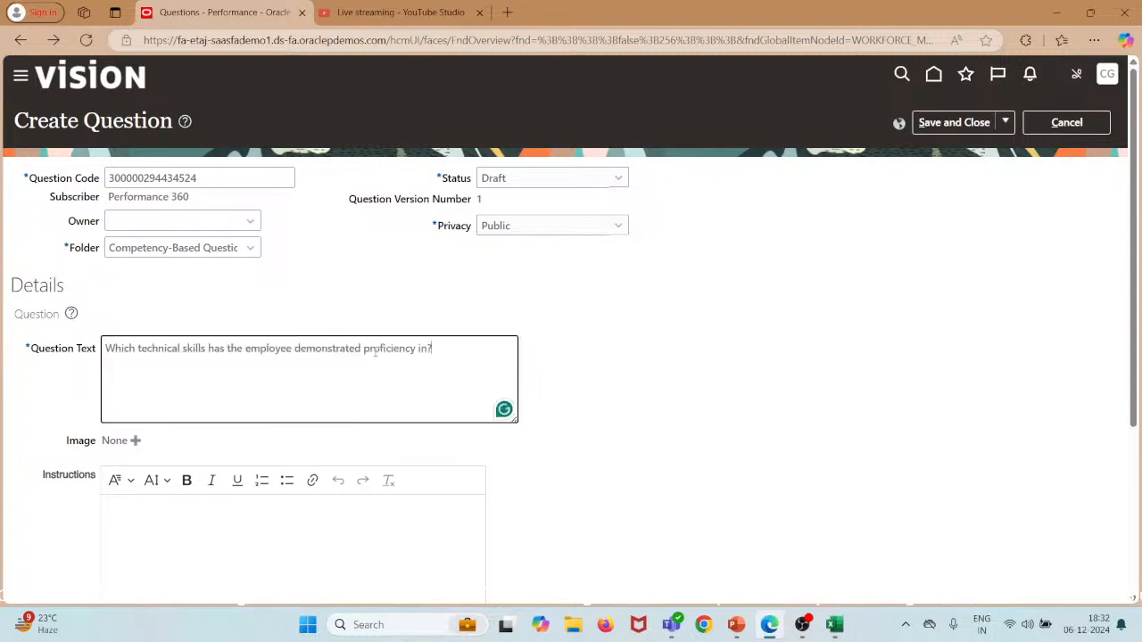
scroll(407, 402, down, 5)
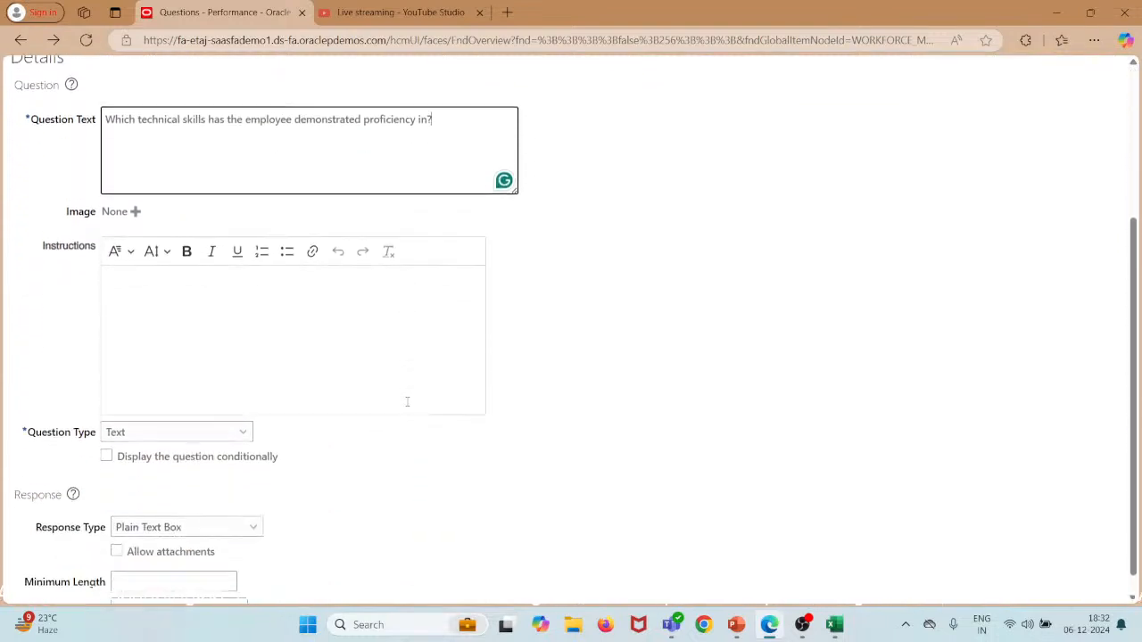
click(228, 433)
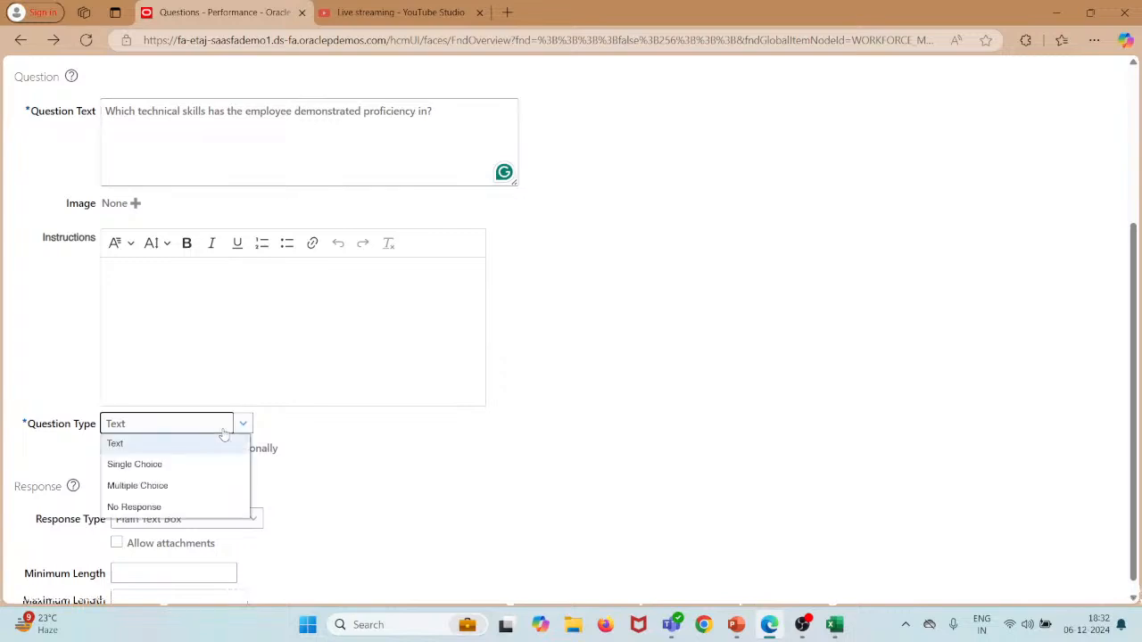
click(199, 484)
scroll(366, 443, down, 1)
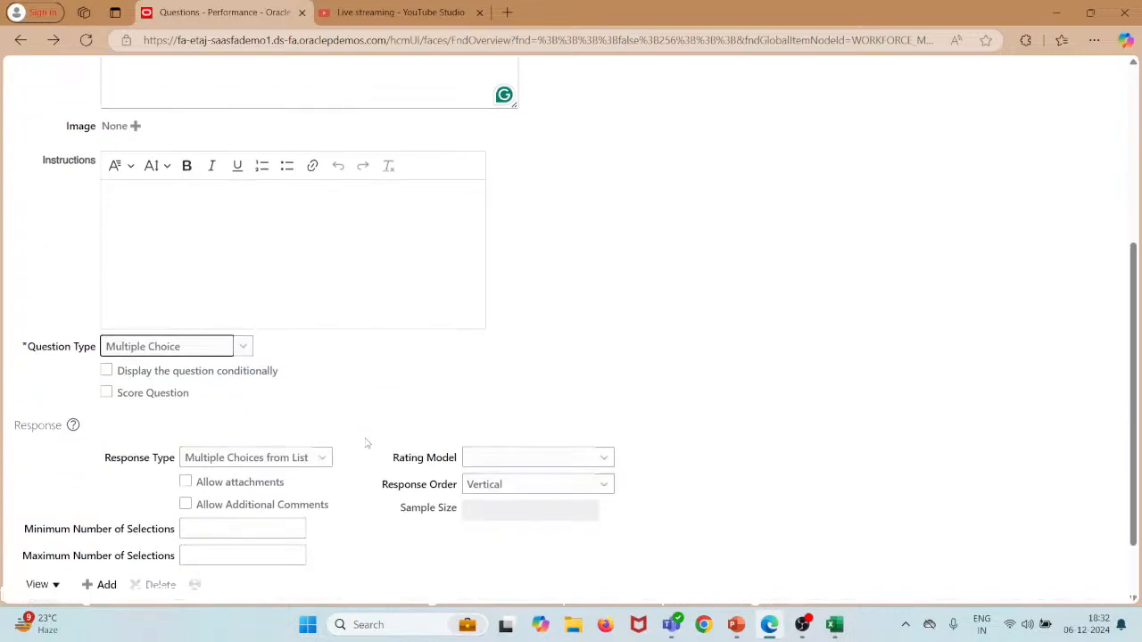
Step: Add a first response row to the multiple-choice question with the short description SQL, checking the options in the Excel question list
scroll(366, 443, down, 1)
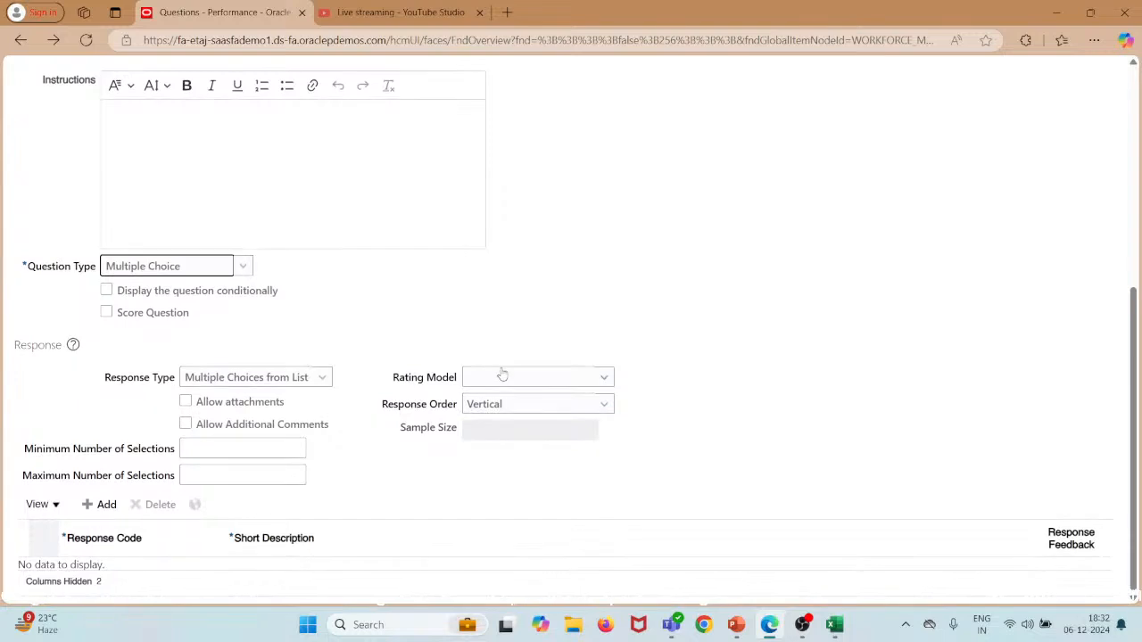
click(502, 375)
click(502, 378)
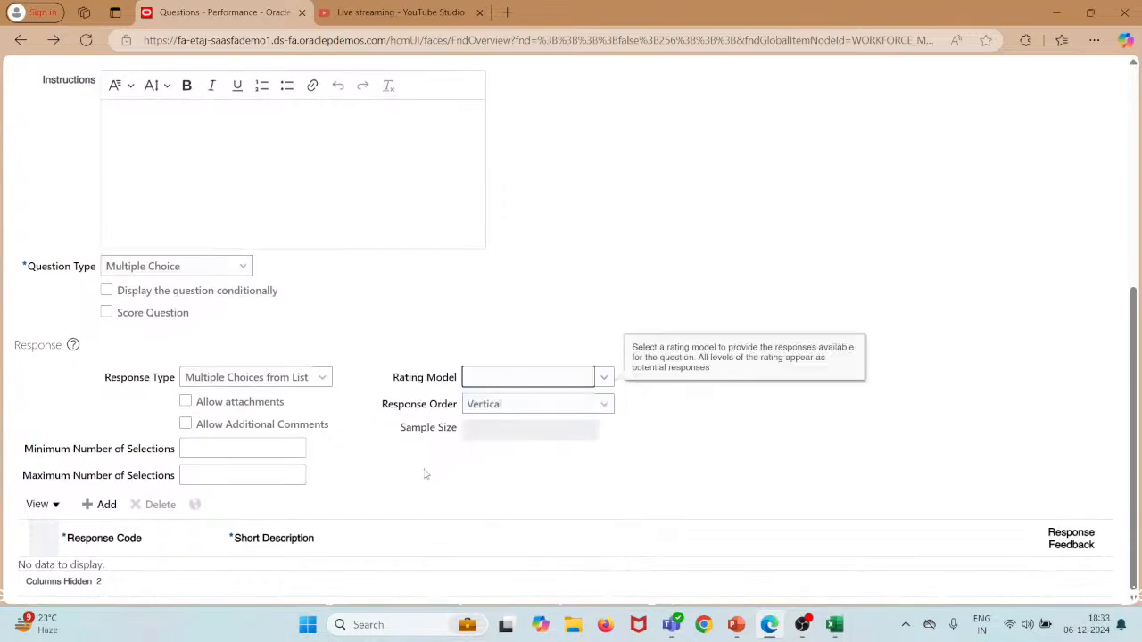
click(105, 505)
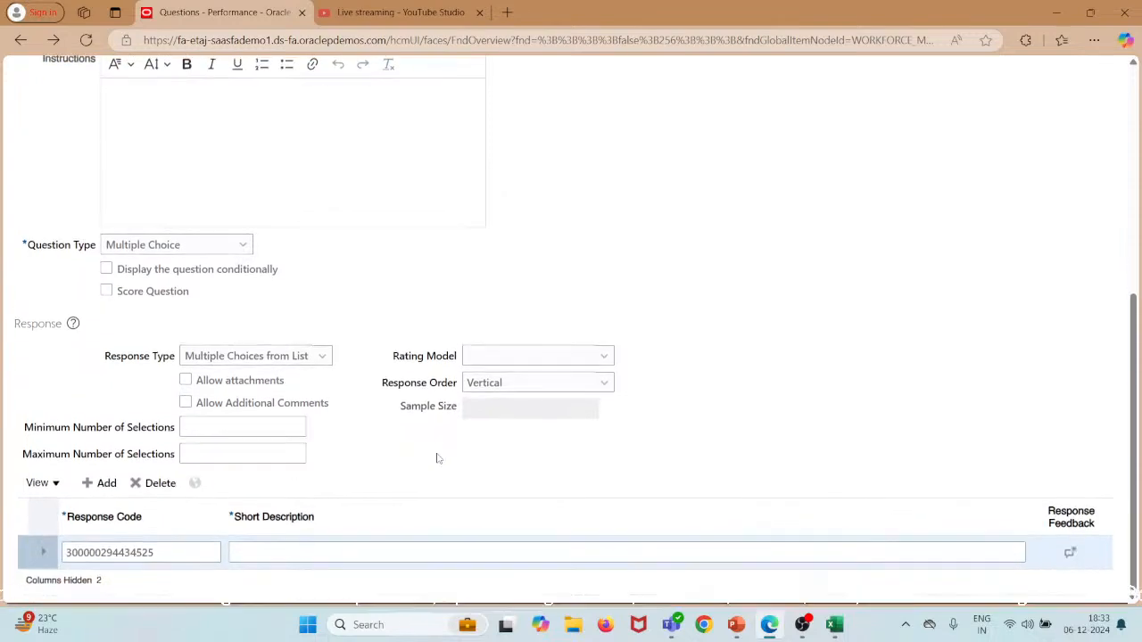
mouse_move(838, 625)
click(852, 538)
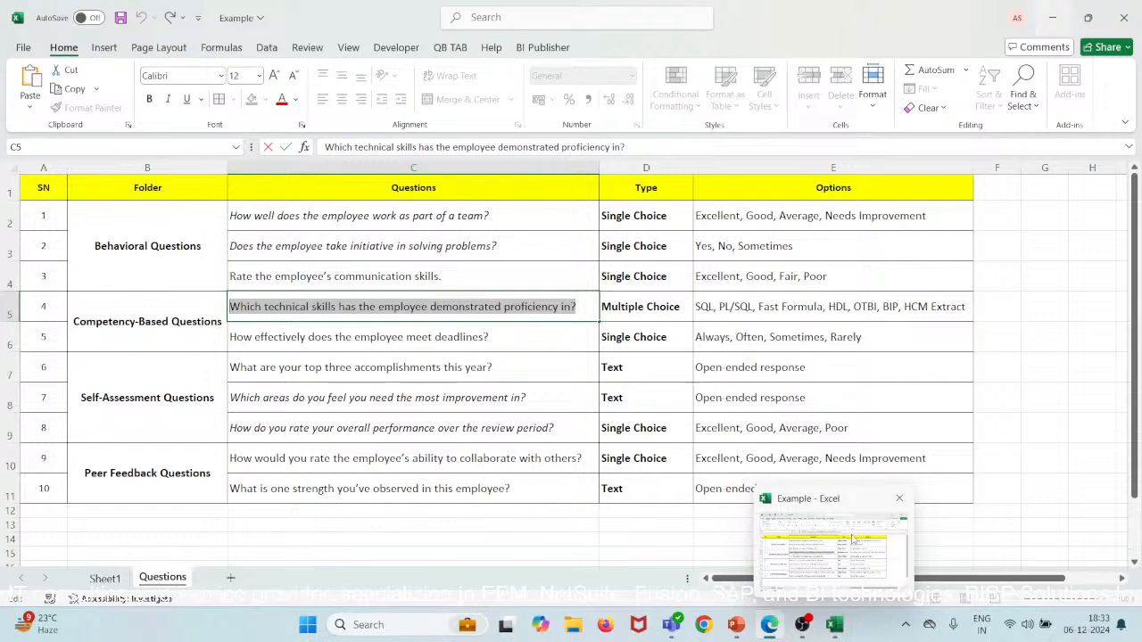
key(alt+Tab)
click(337, 554)
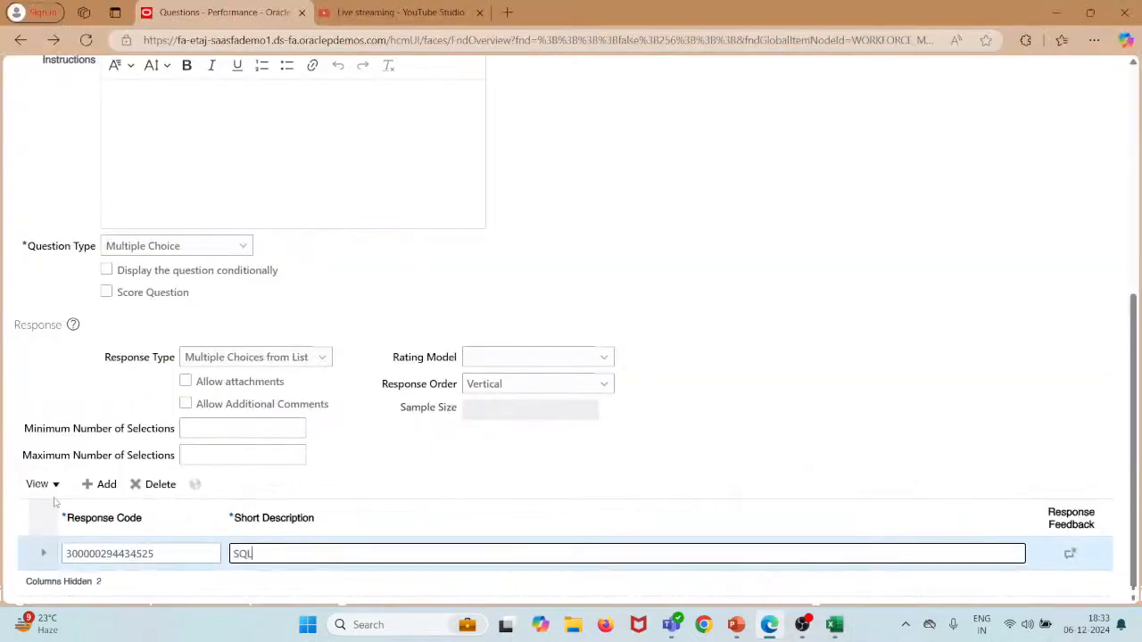
Step: Add two more responses with the short descriptions PL/SQL and Fast Formula
click(90, 484)
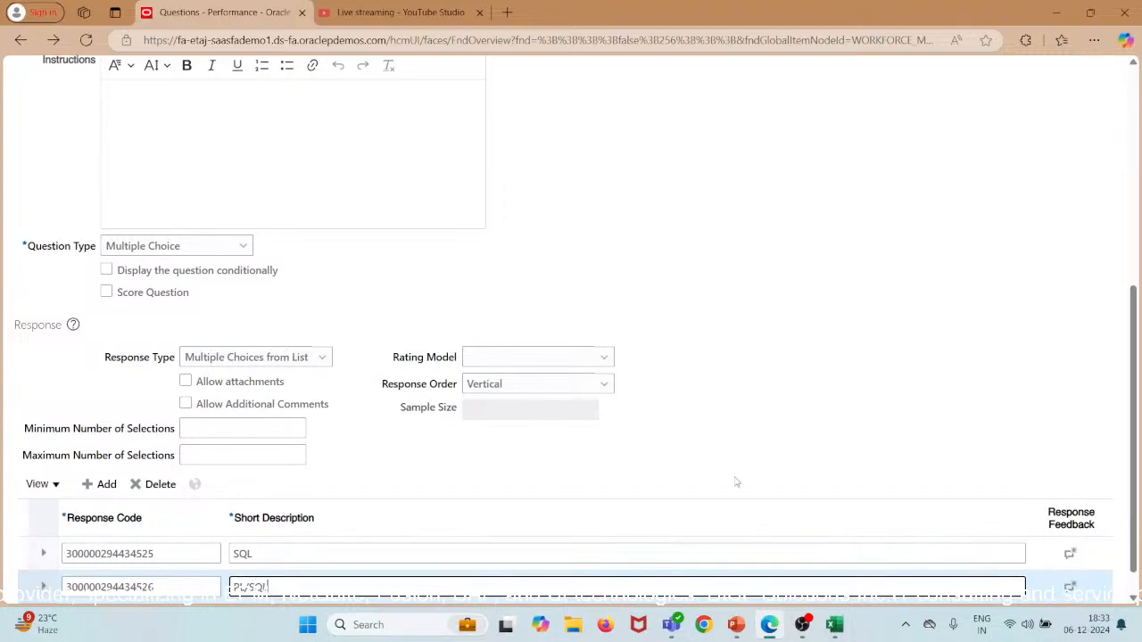
scroll(734, 477, down, 1)
mouse_move(834, 624)
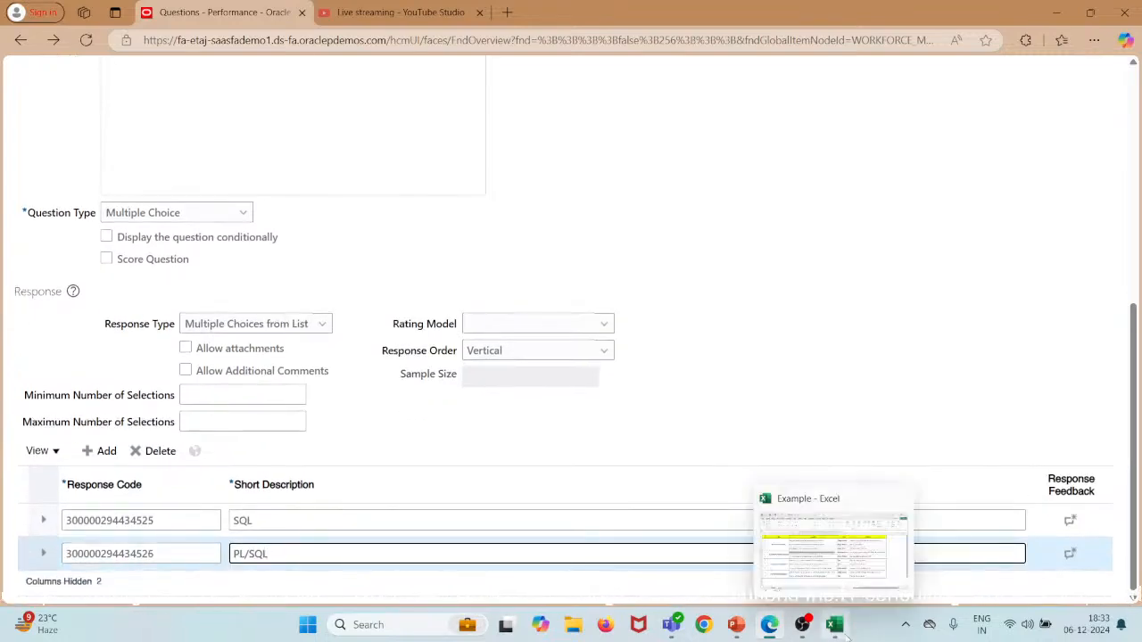
click(866, 568)
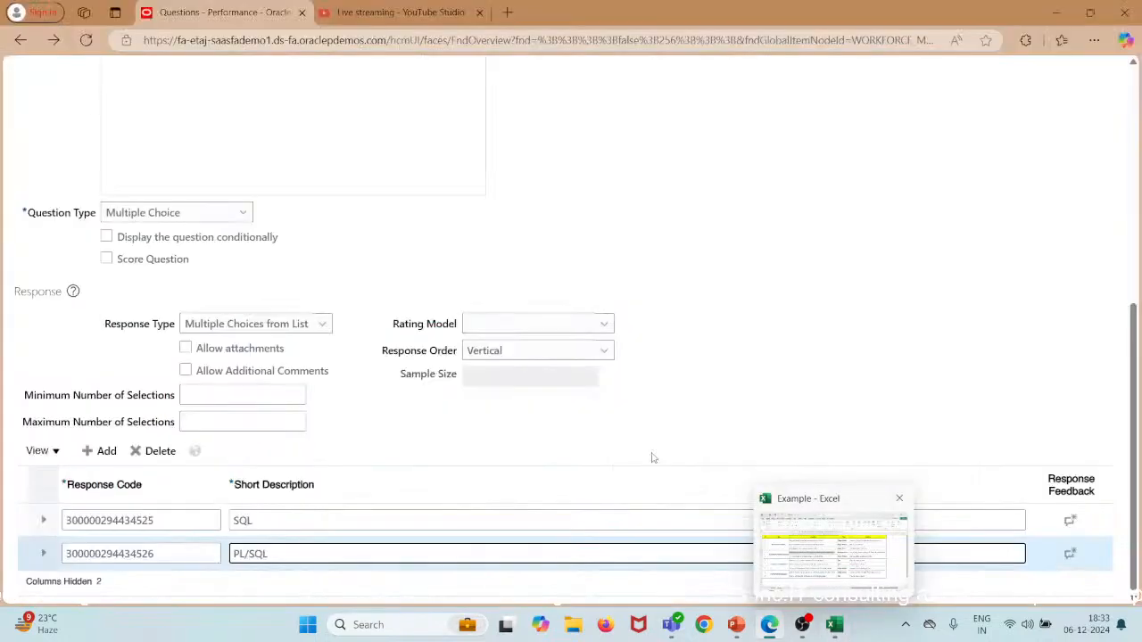
click(100, 451)
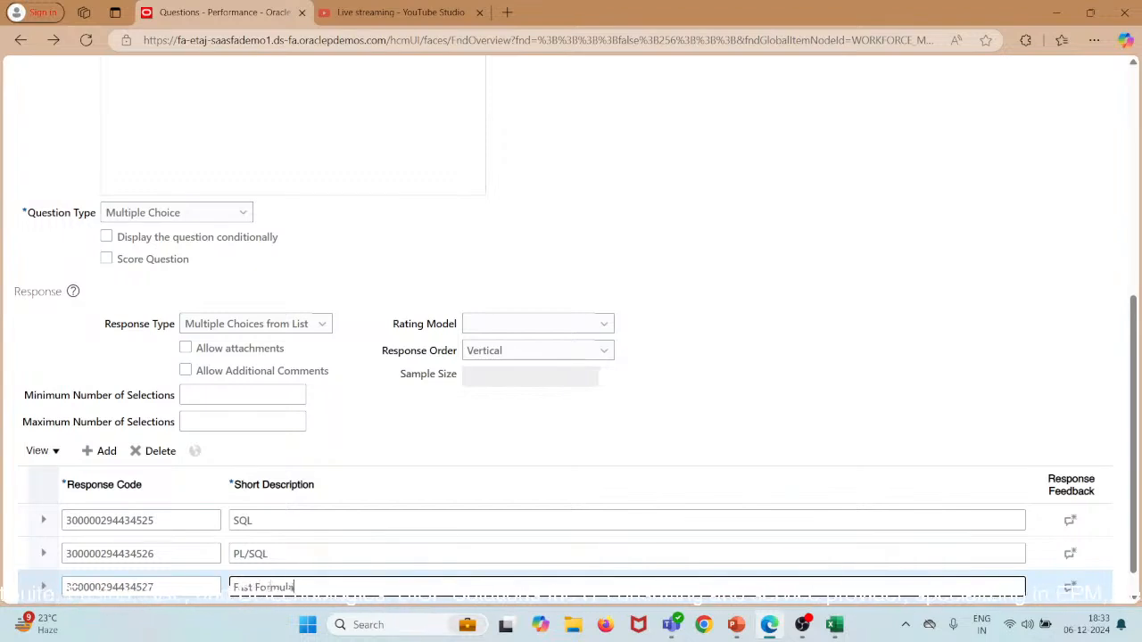
Step: Add the responses HDL and OTBI, consulting the options listed in the Excel sheet
click(100, 450)
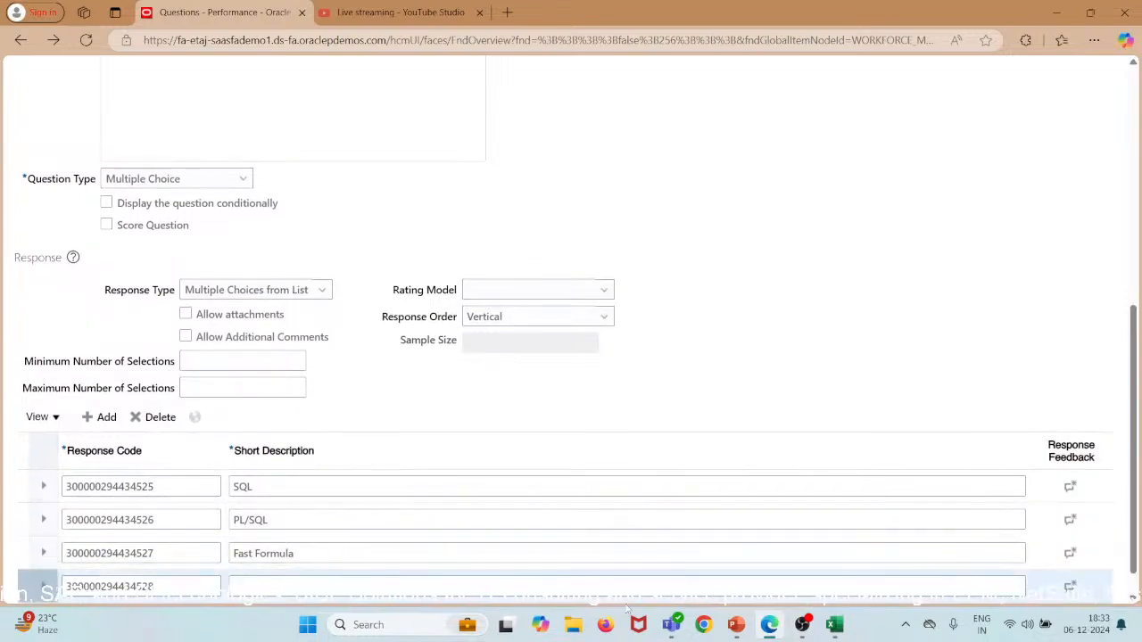
mouse_move(819, 631)
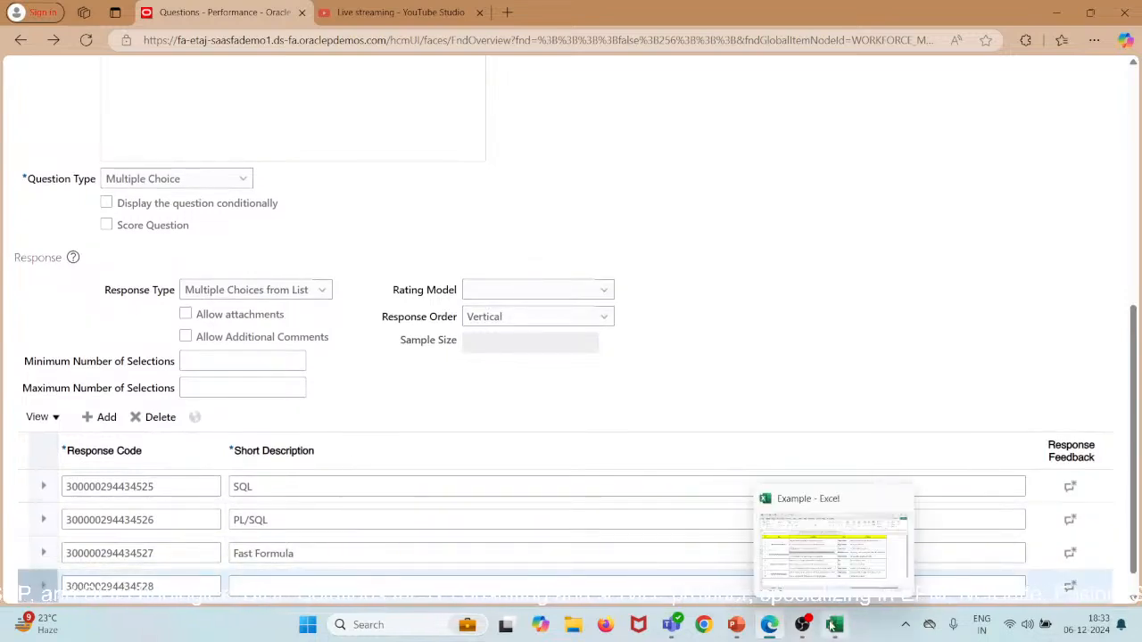
click(850, 560)
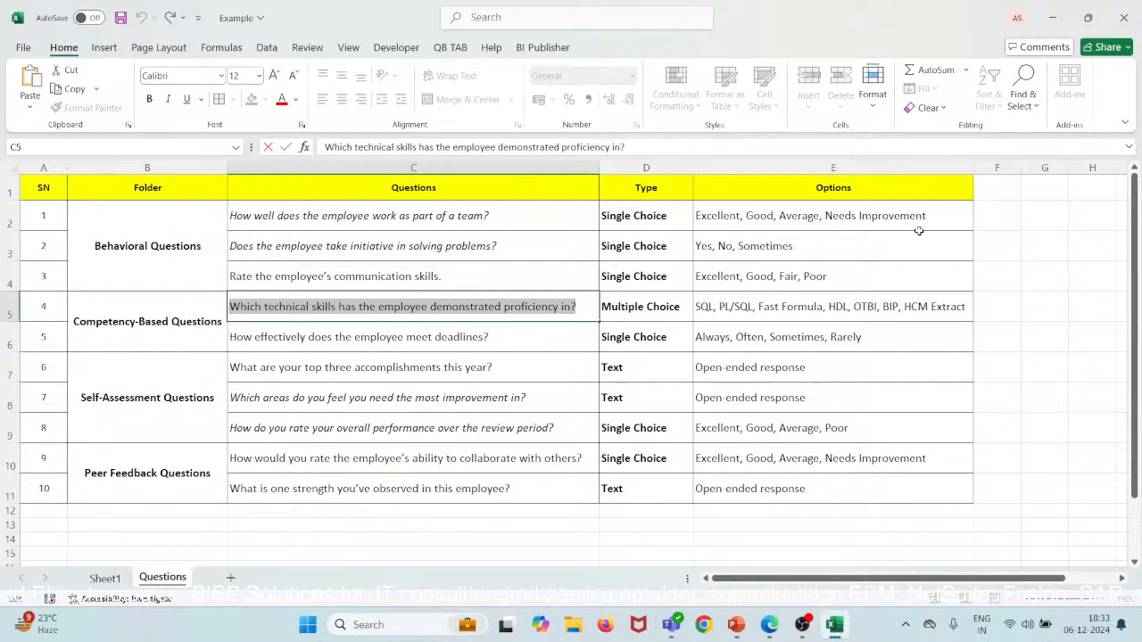
click(1054, 17)
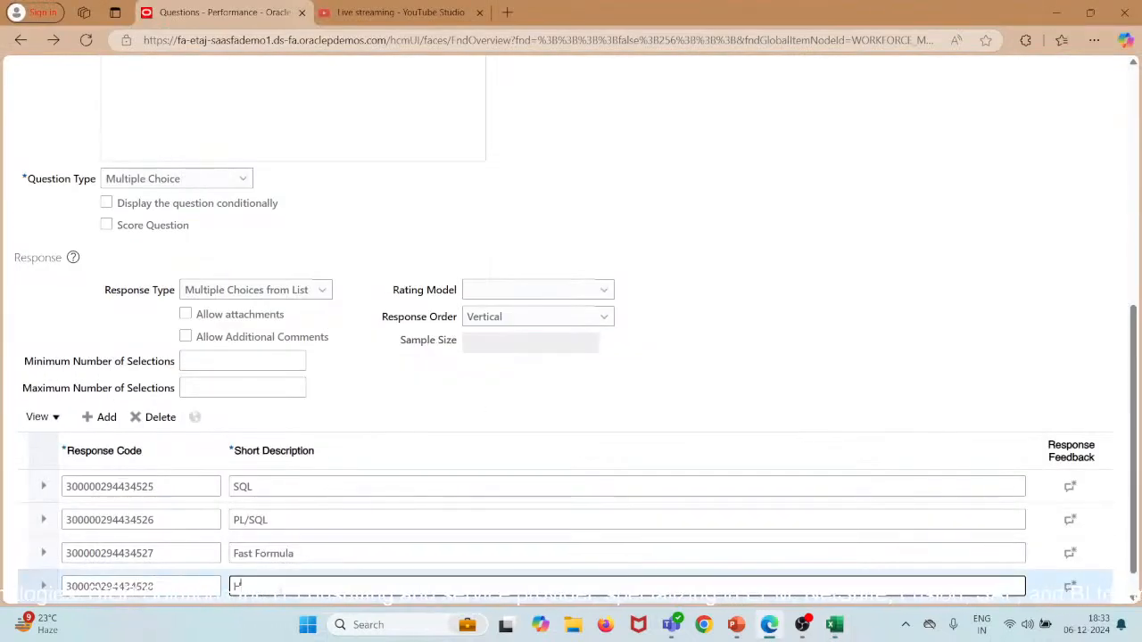
text(HDL)
click(106, 417)
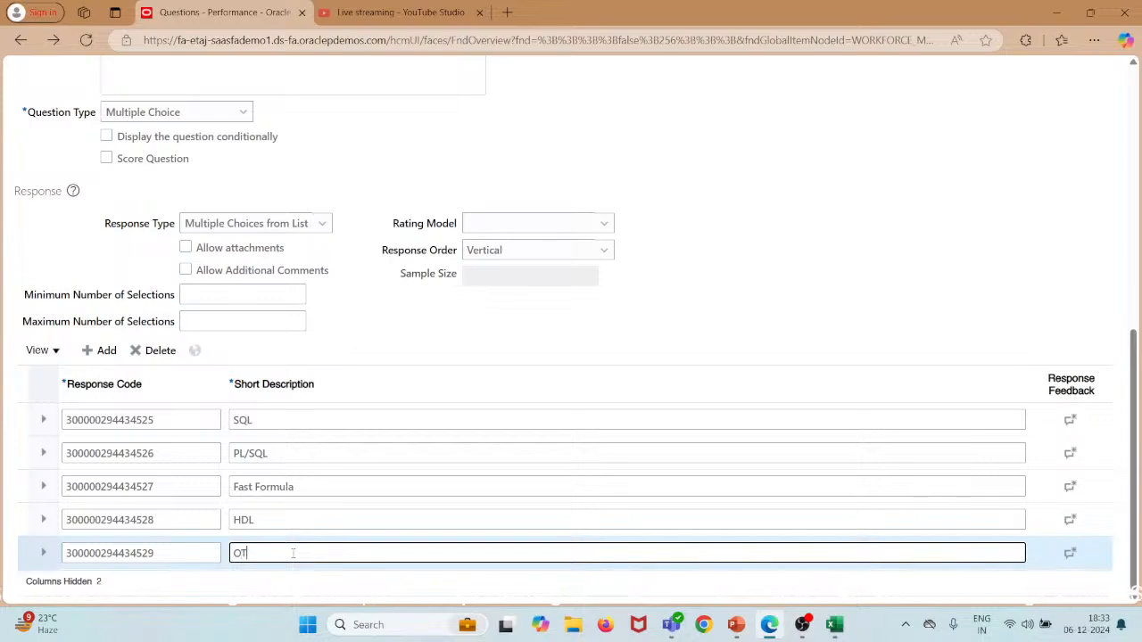
text(OTBI)
Step: Add the last two responses with the short descriptions BIP and HCM Extract
click(108, 352)
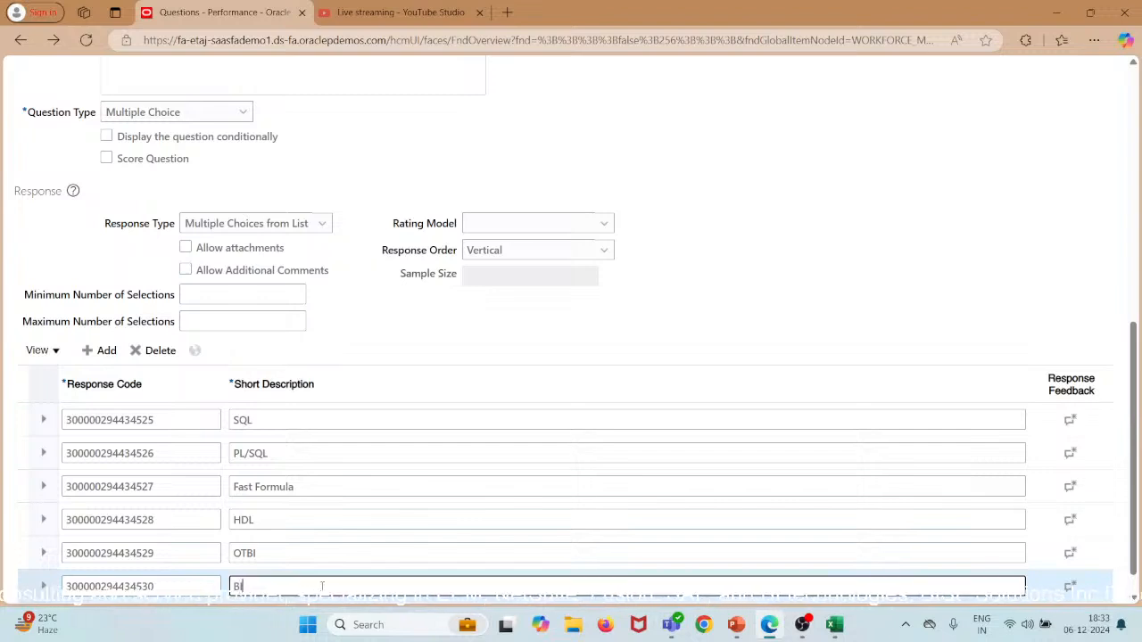
mouse_move(847, 628)
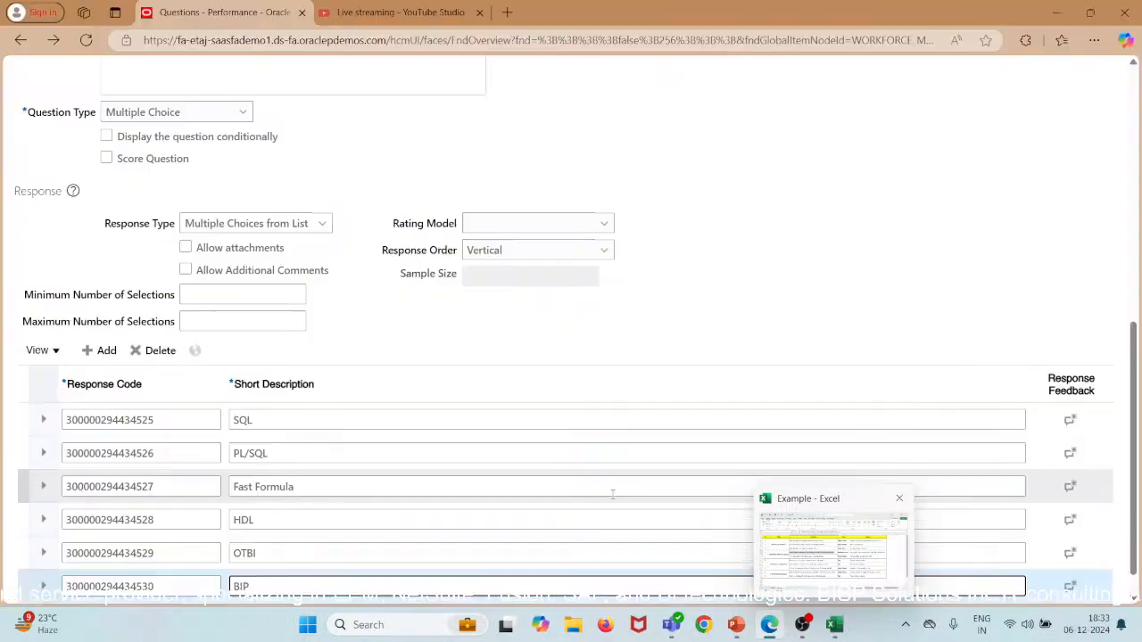
text(P)
click(112, 349)
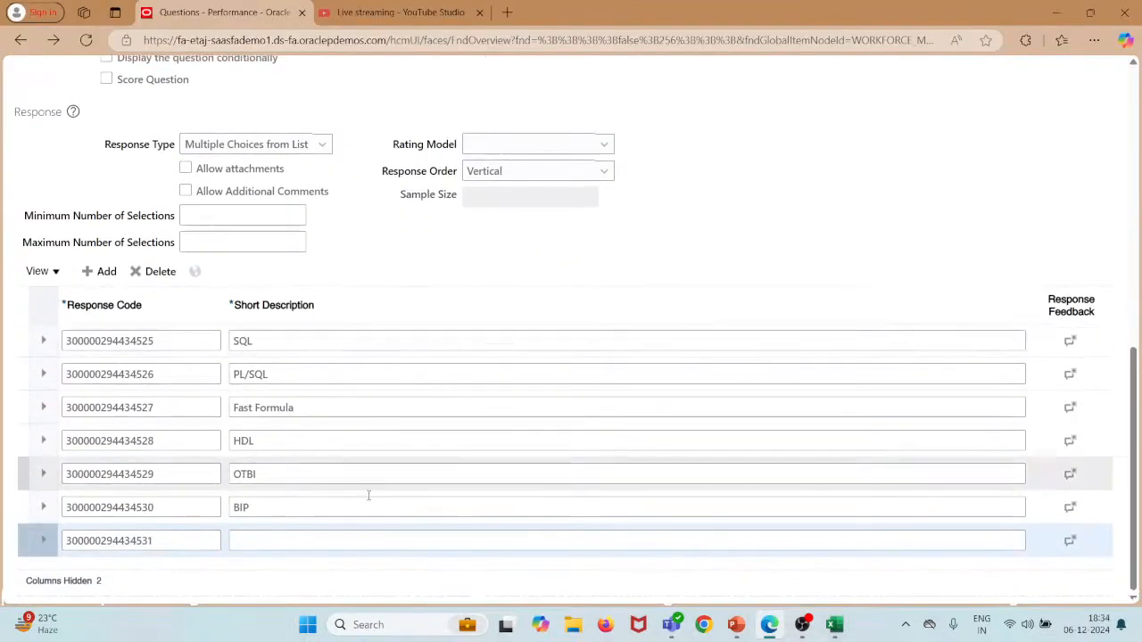
click(314, 541)
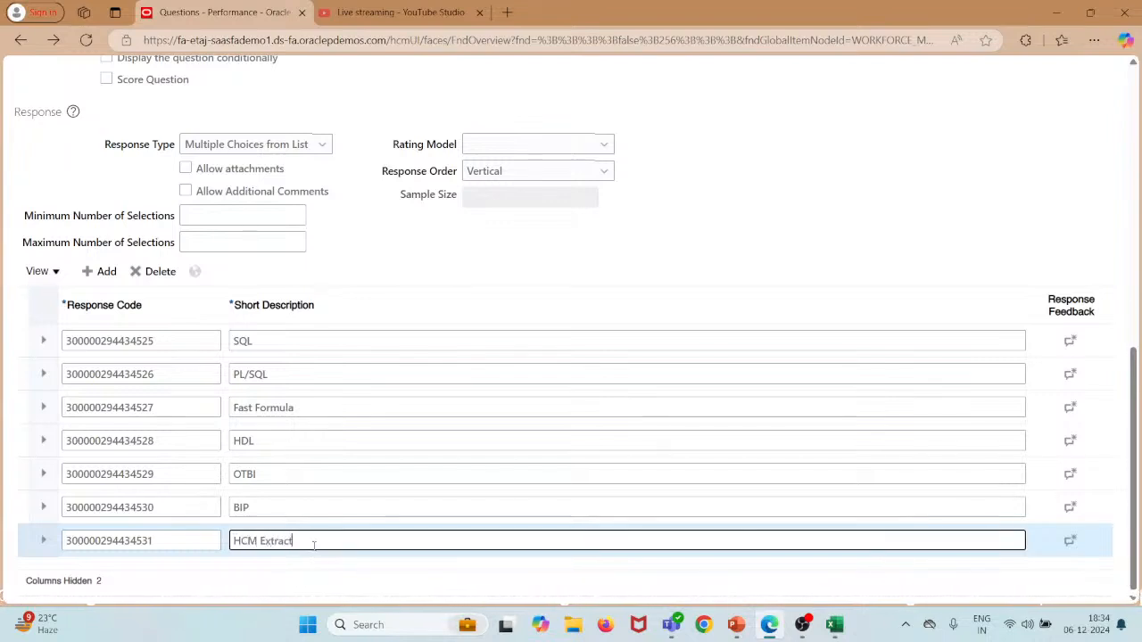
text(HCM Extract)
Step: Save the technical skills question and return to the Competency-Based Questions folder
scroll(660, 321, up, 5)
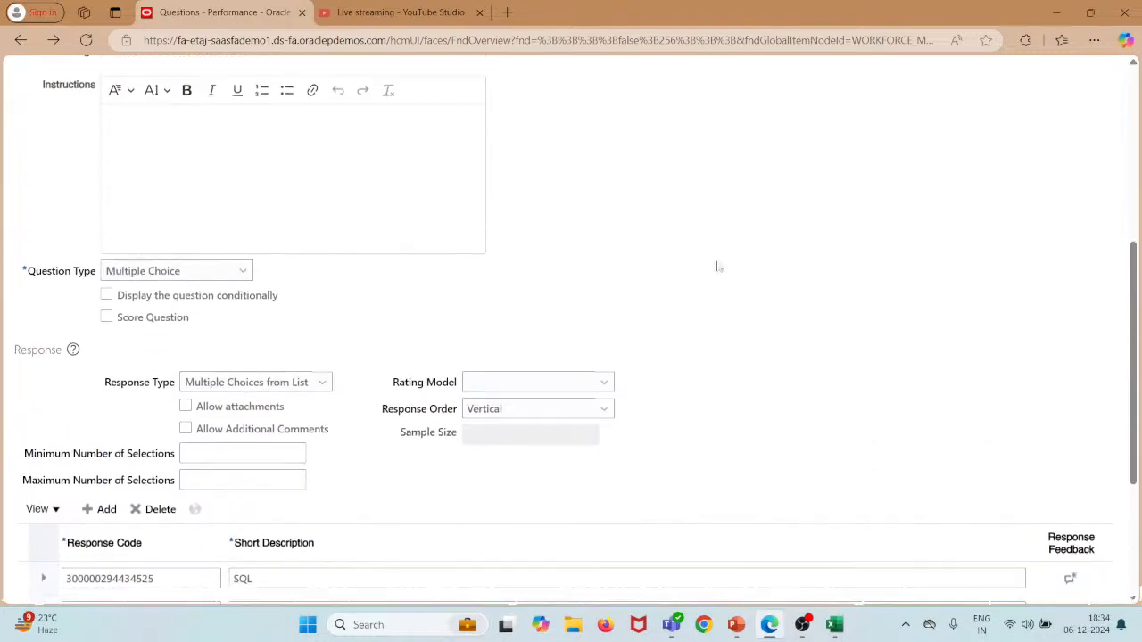
scroll(883, 142, up, 3)
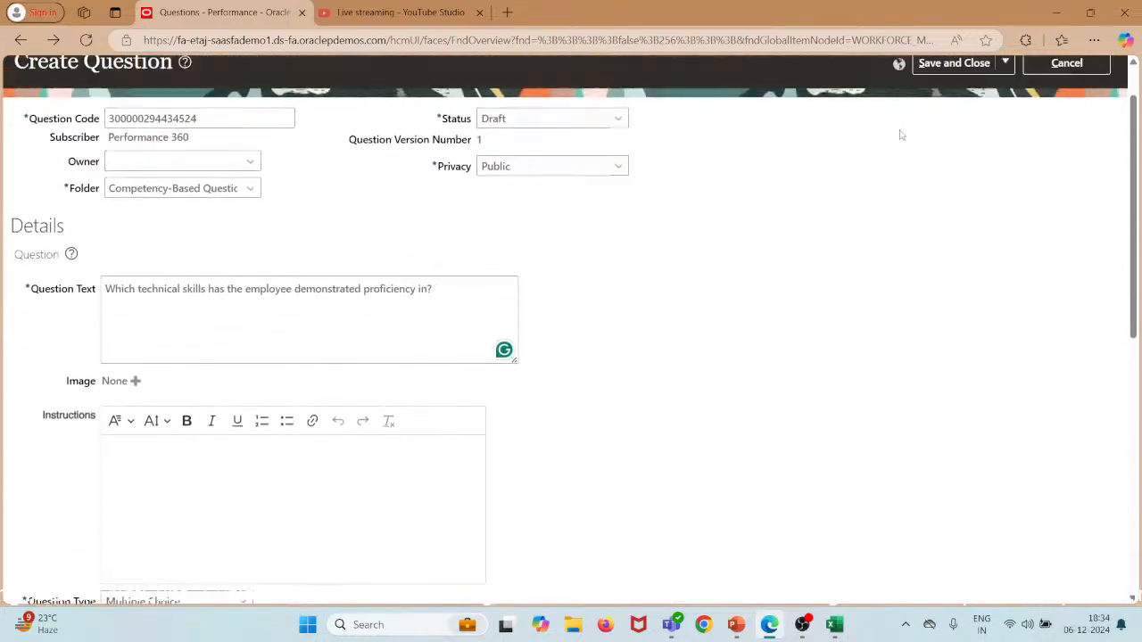
click(1003, 64)
click(944, 88)
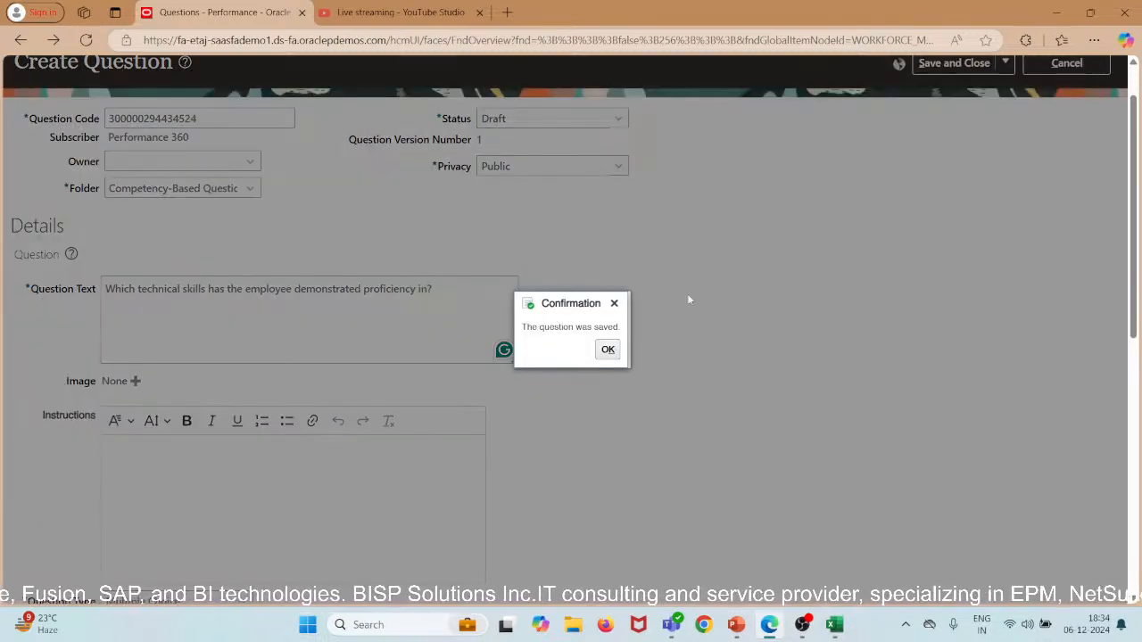
click(607, 349)
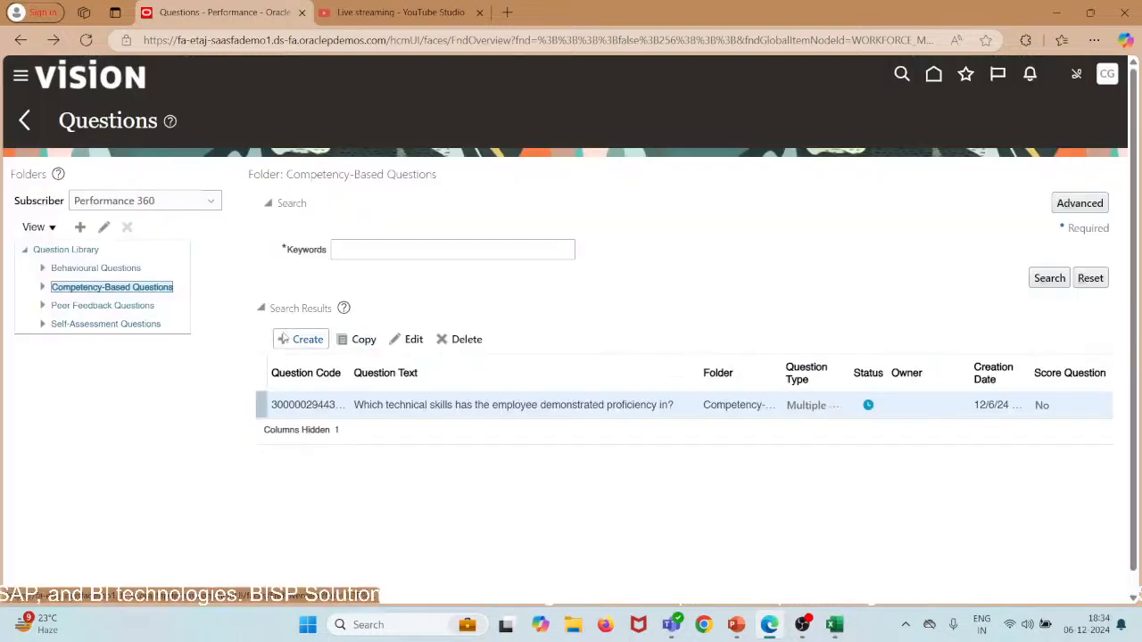
Step: Create another question in the Competency-Based Questions folder, copying its text "How effectively does the employee meet deadlines?" from the Excel sheet
click(296, 339)
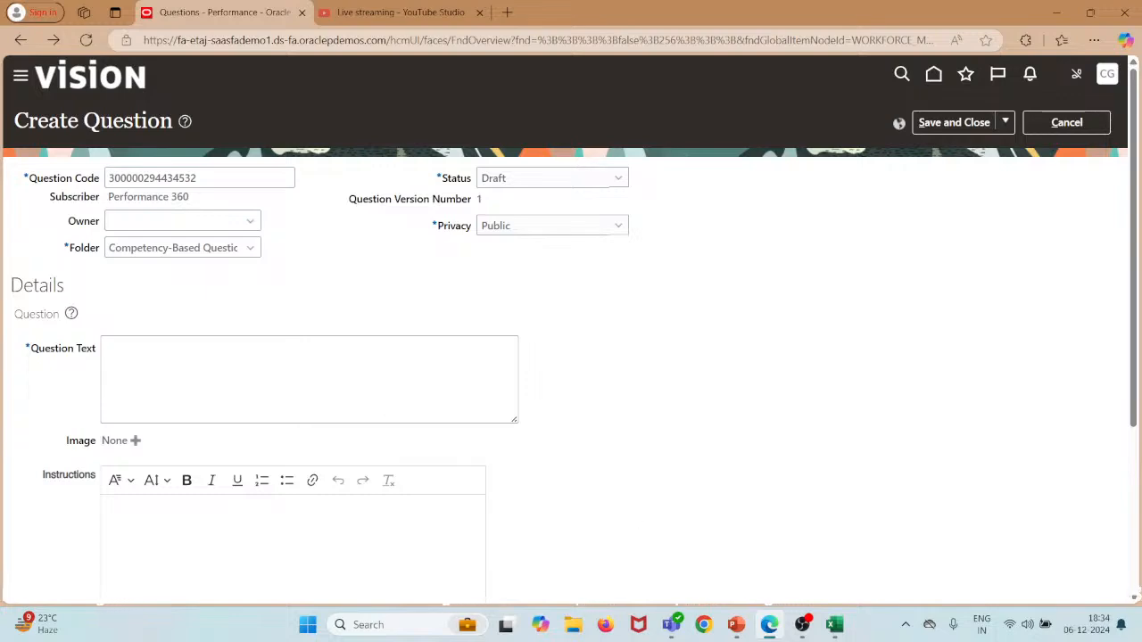
click(841, 565)
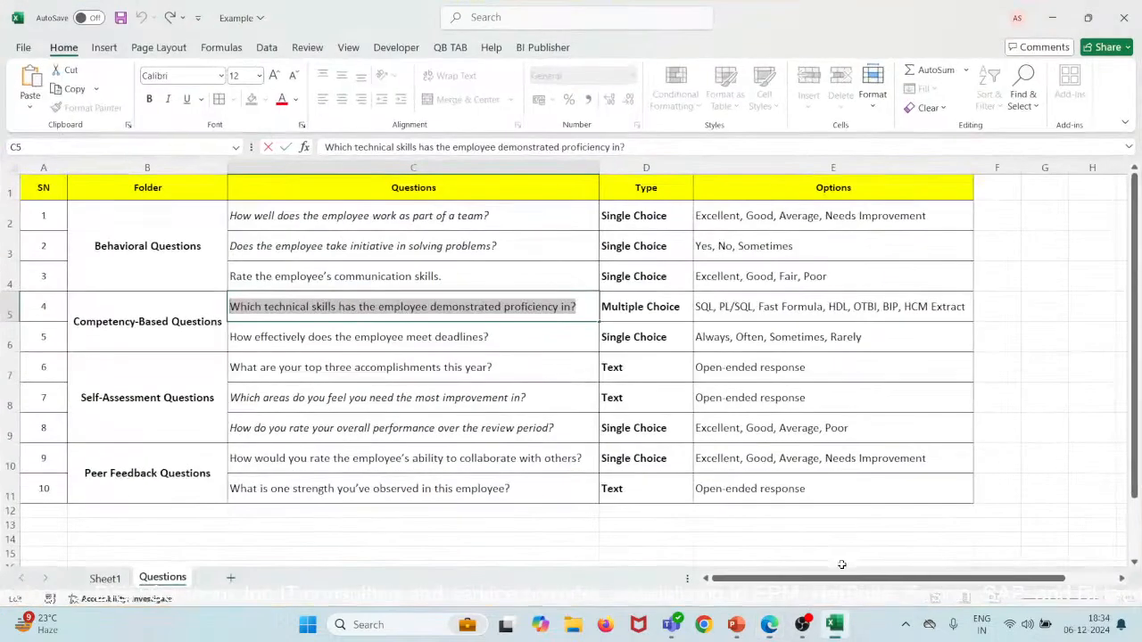
click(305, 337)
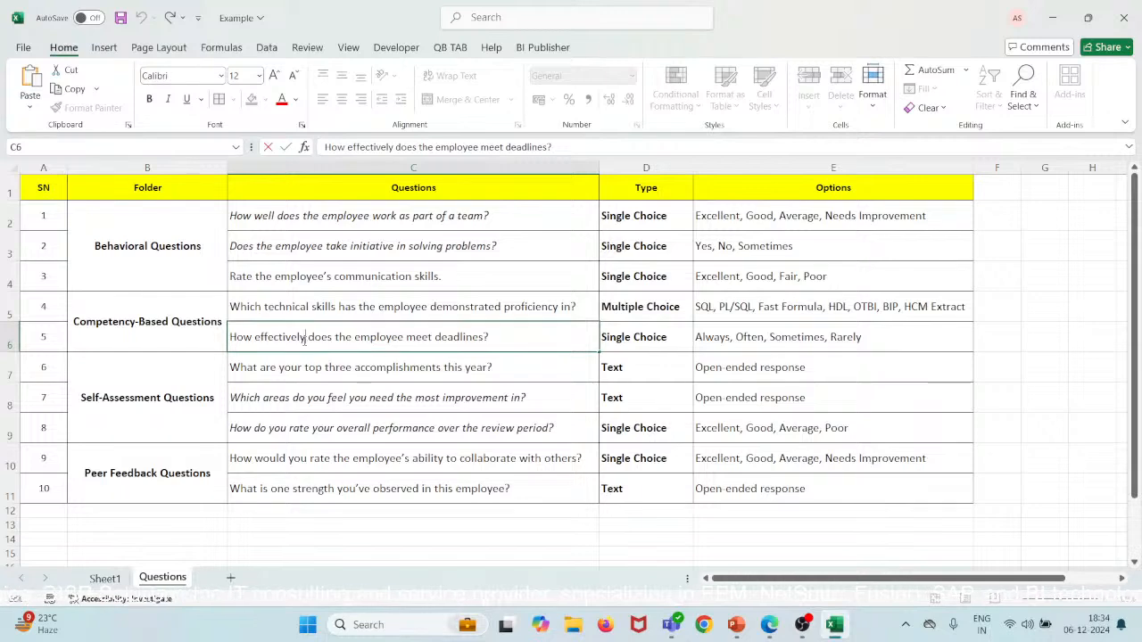
key(ctrl+a)
key(ctrl+c)
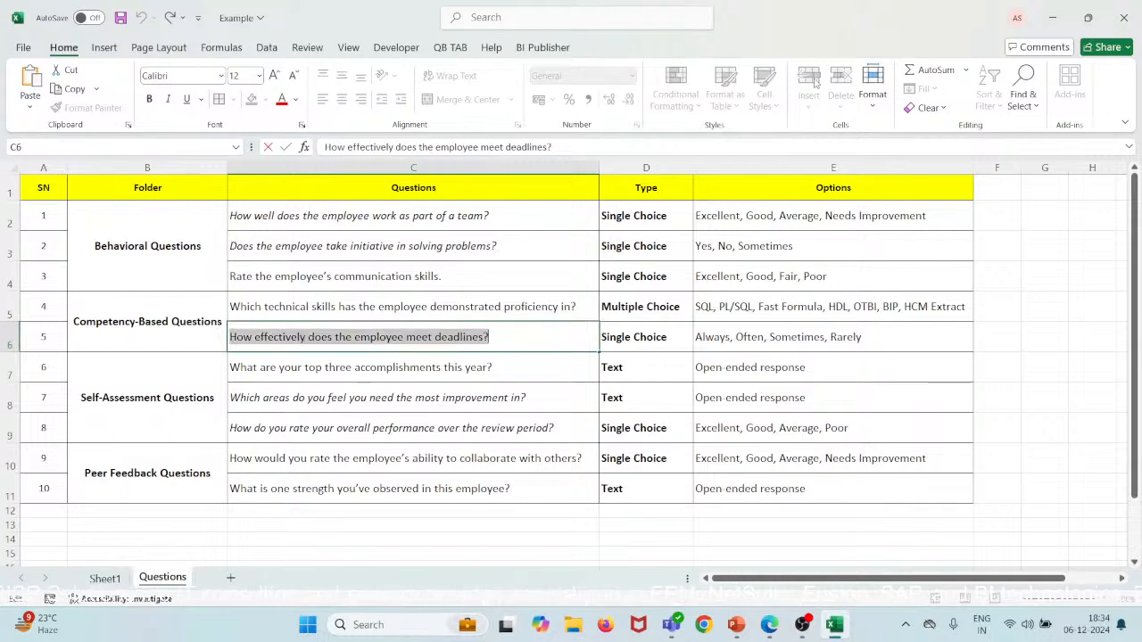
click(1053, 12)
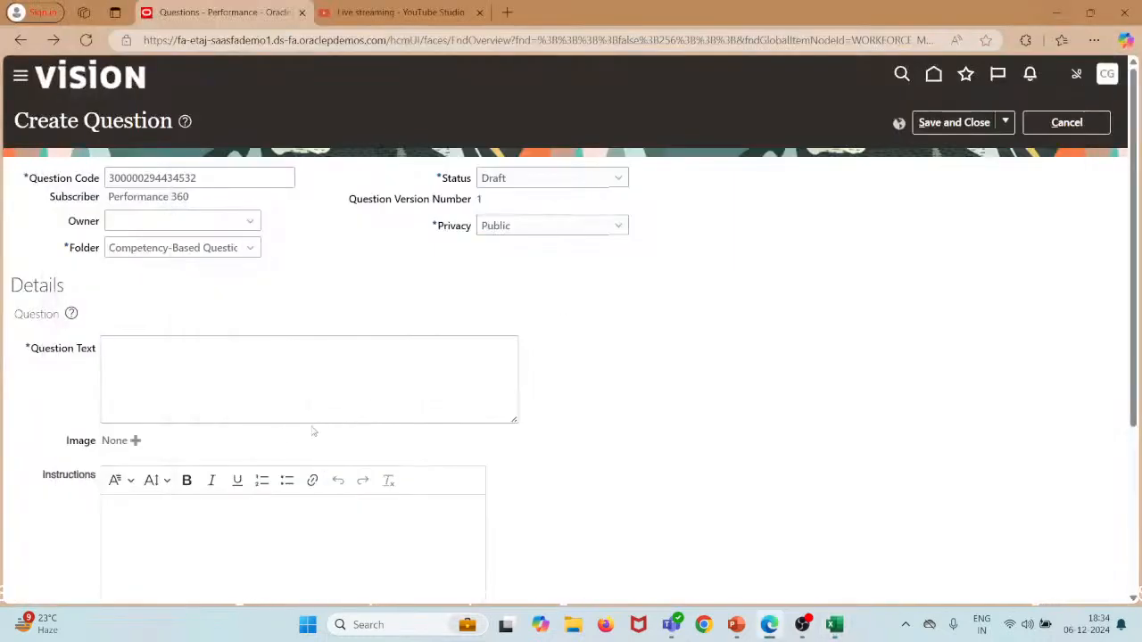
click(288, 382)
key(ctrl+v)
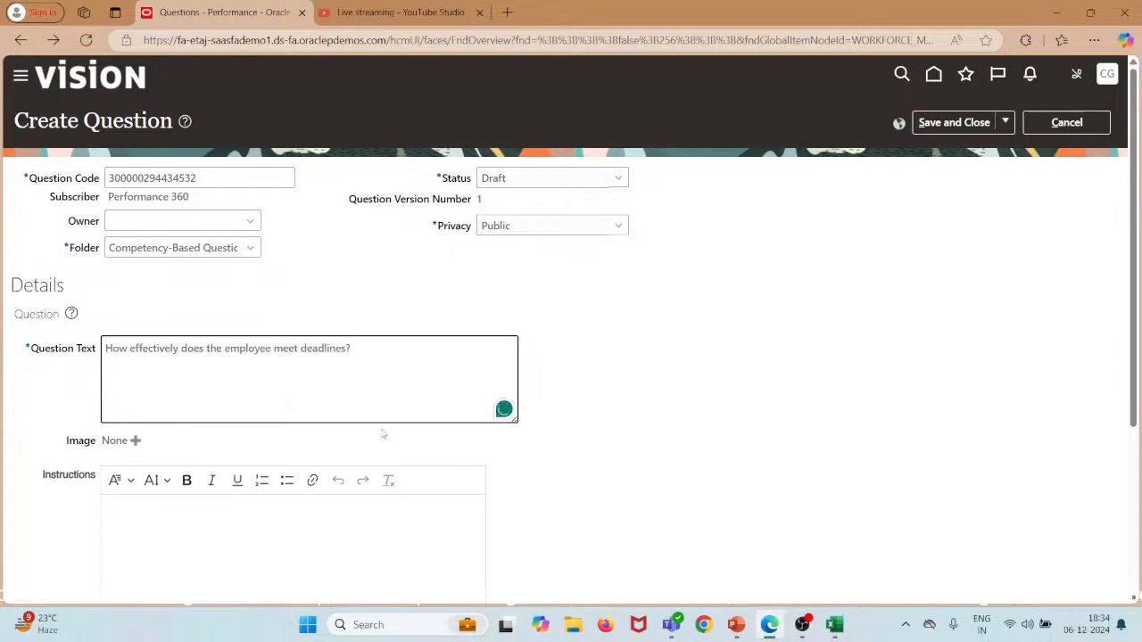
Step: Check the deadlines question's type in the Excel sheet and set its question type to Single Choice
scroll(383, 434, down, 5)
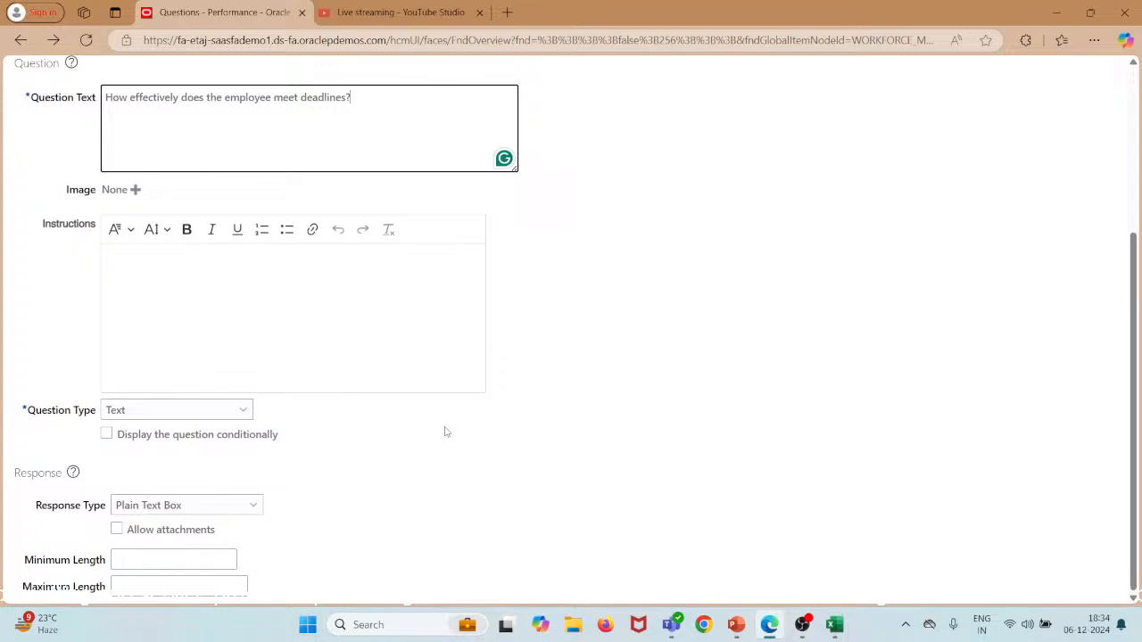
mouse_move(835, 624)
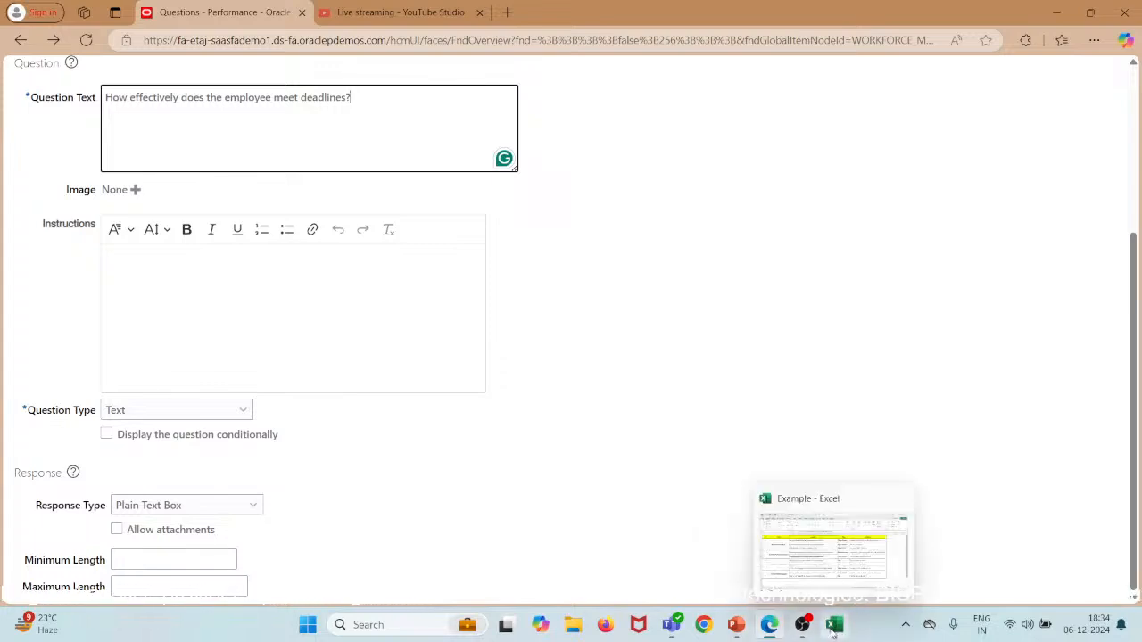
click(835, 543)
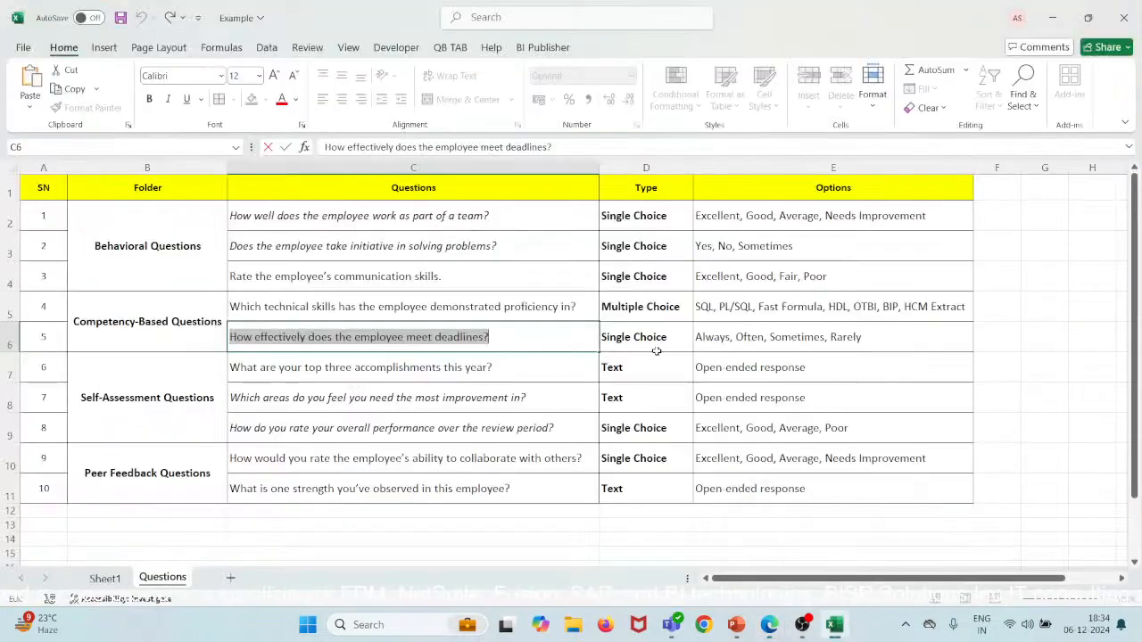
click(1053, 17)
click(188, 412)
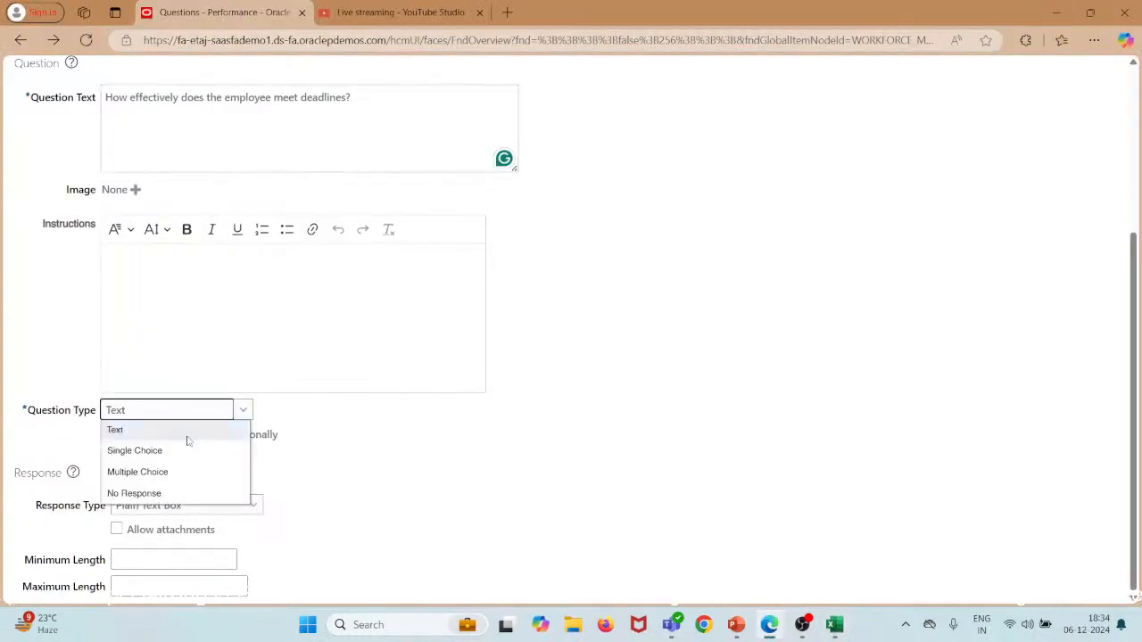
click(186, 452)
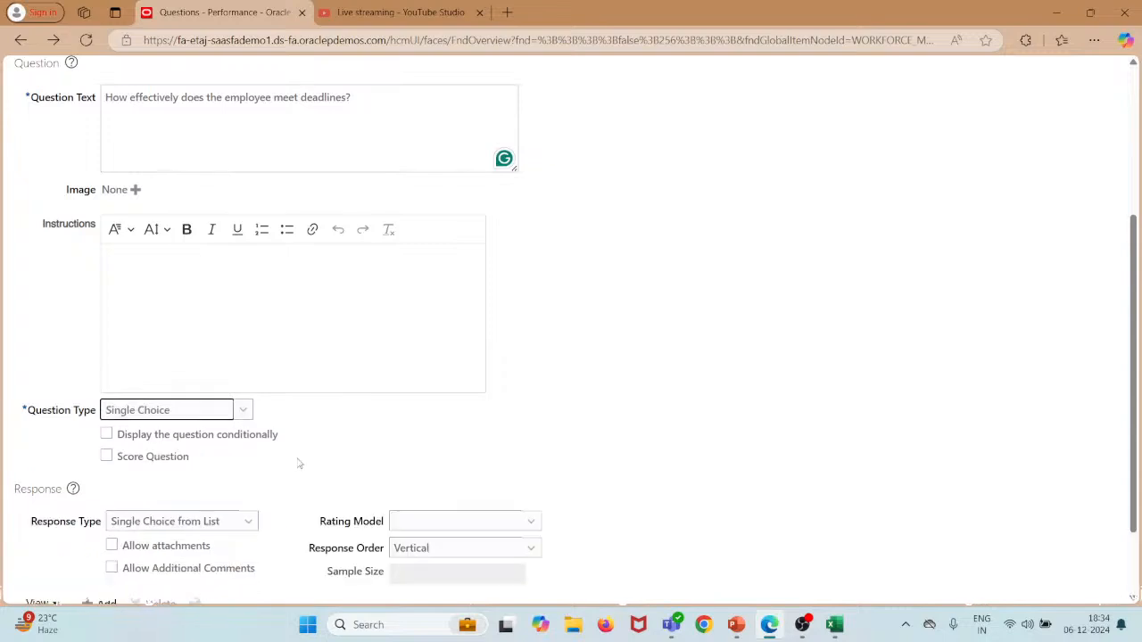
Step: Set the deadlines question's rating model to Performance Rating Model to fill in its responses
scroll(299, 462, down, 1)
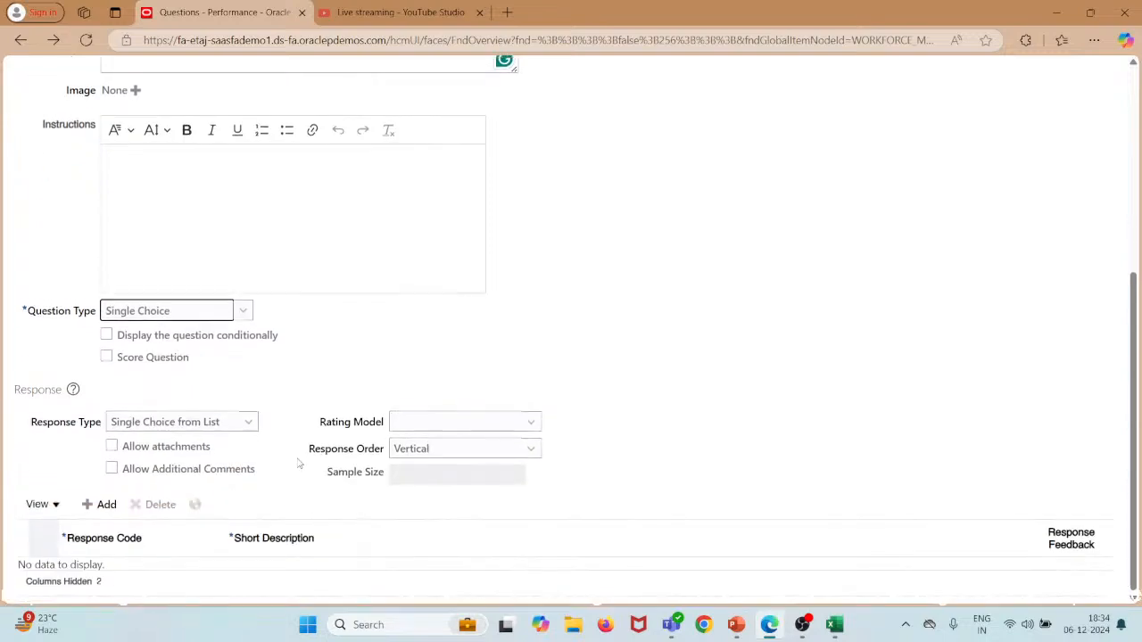
click(452, 423)
scroll(457, 366, down, 3)
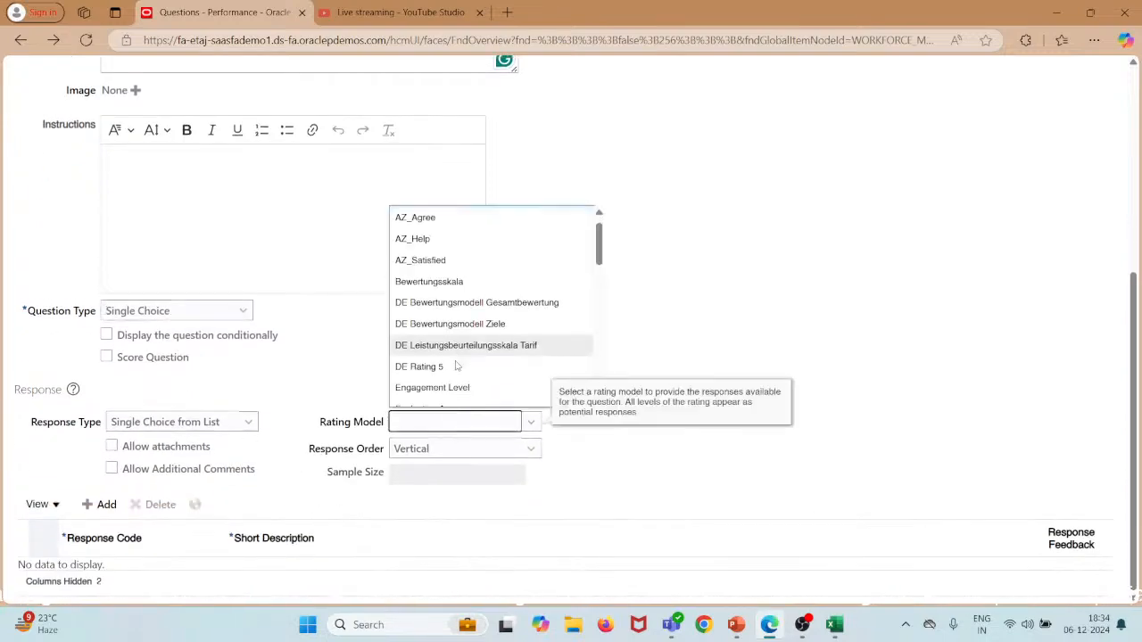
scroll(456, 365, down, 3)
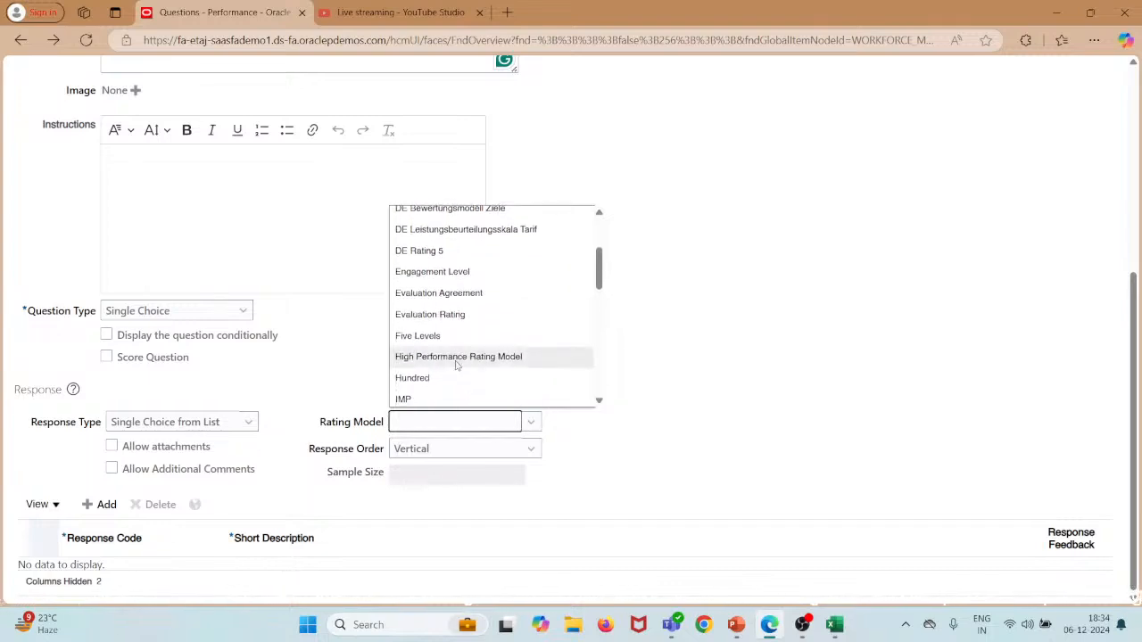
scroll(456, 366, down, 1)
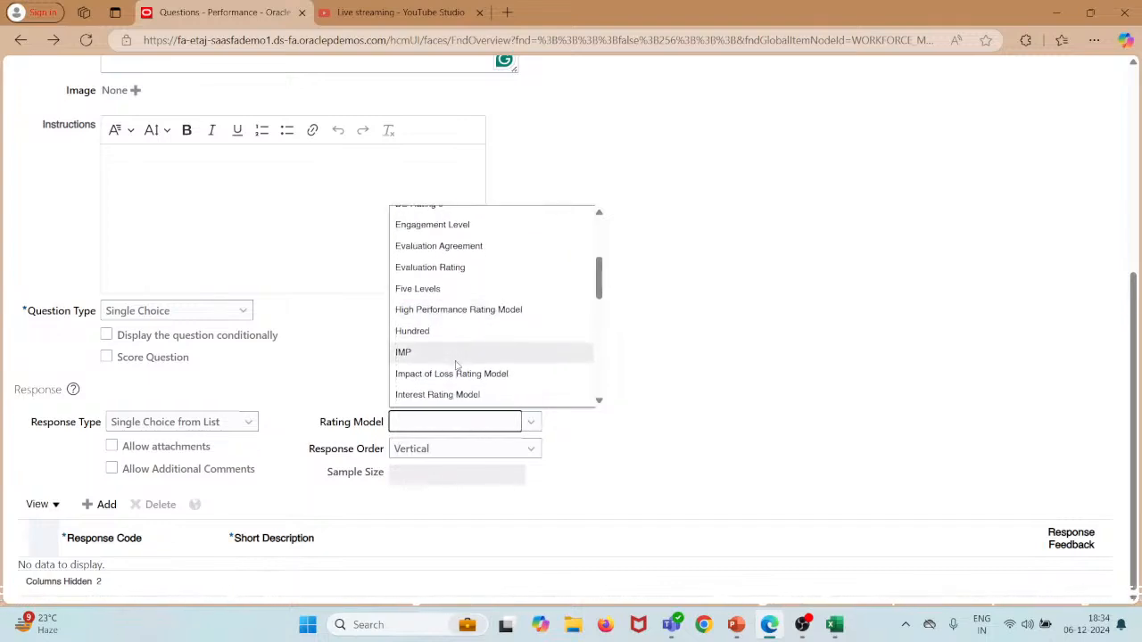
scroll(456, 365, up, 1)
scroll(457, 366, down, 1)
scroll(457, 366, down, 2)
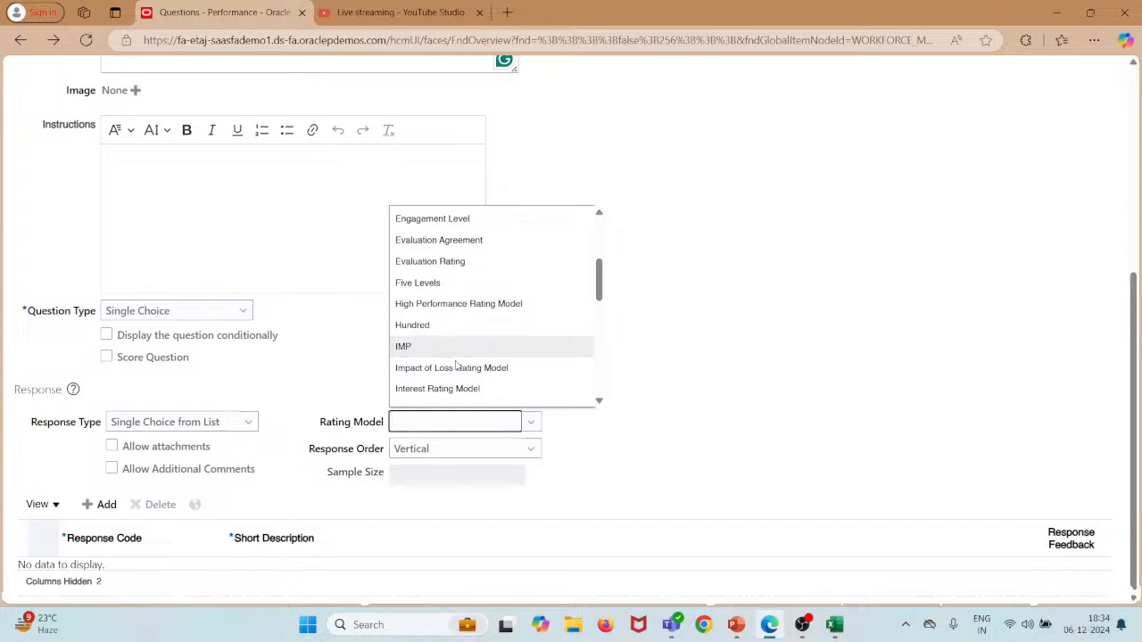
scroll(456, 365, down, 3)
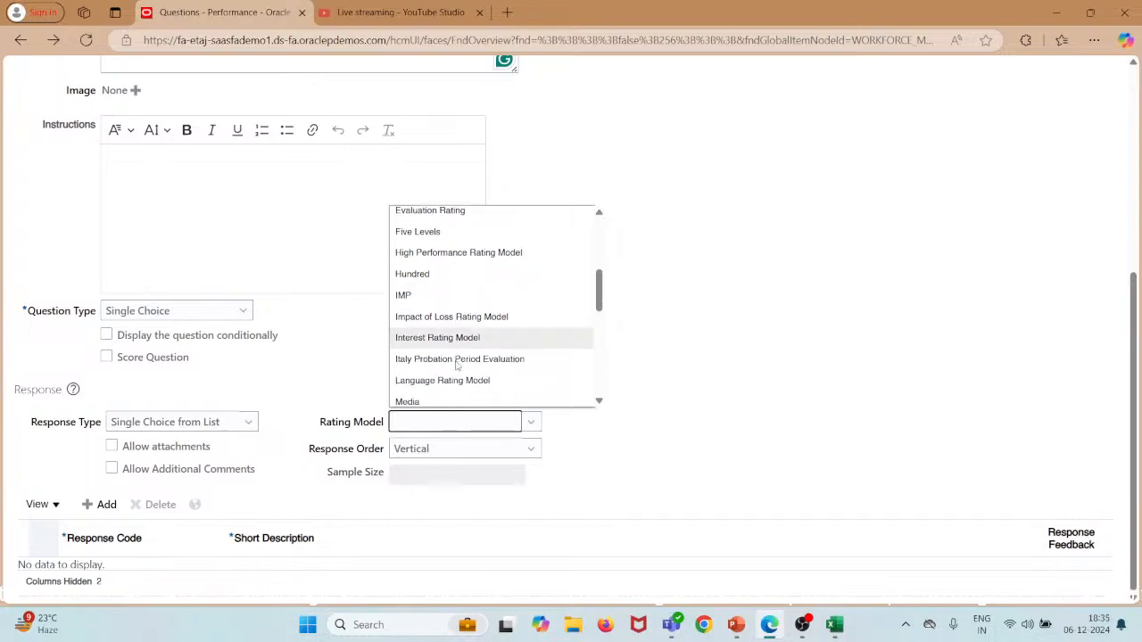
scroll(456, 365, down, 5)
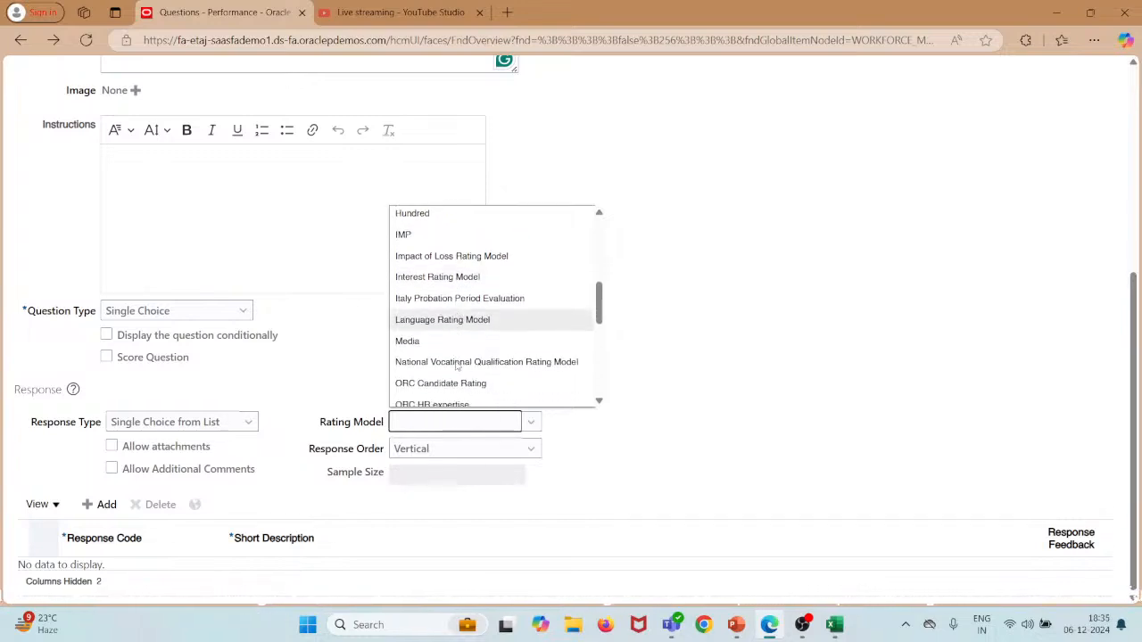
scroll(455, 364, down, 2)
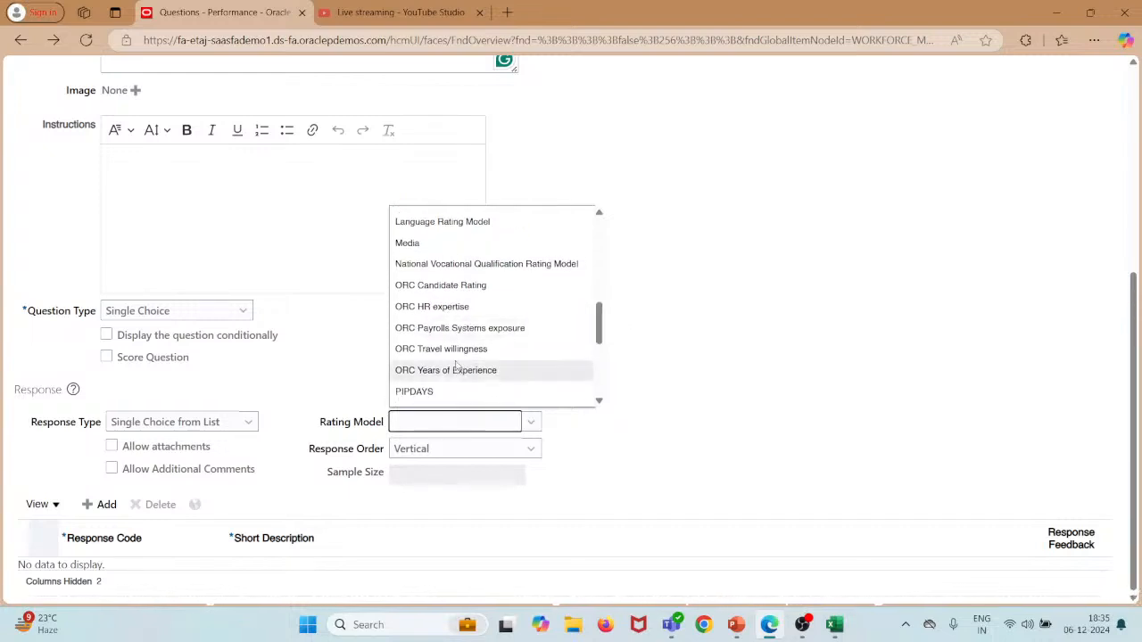
scroll(456, 365, down, 2)
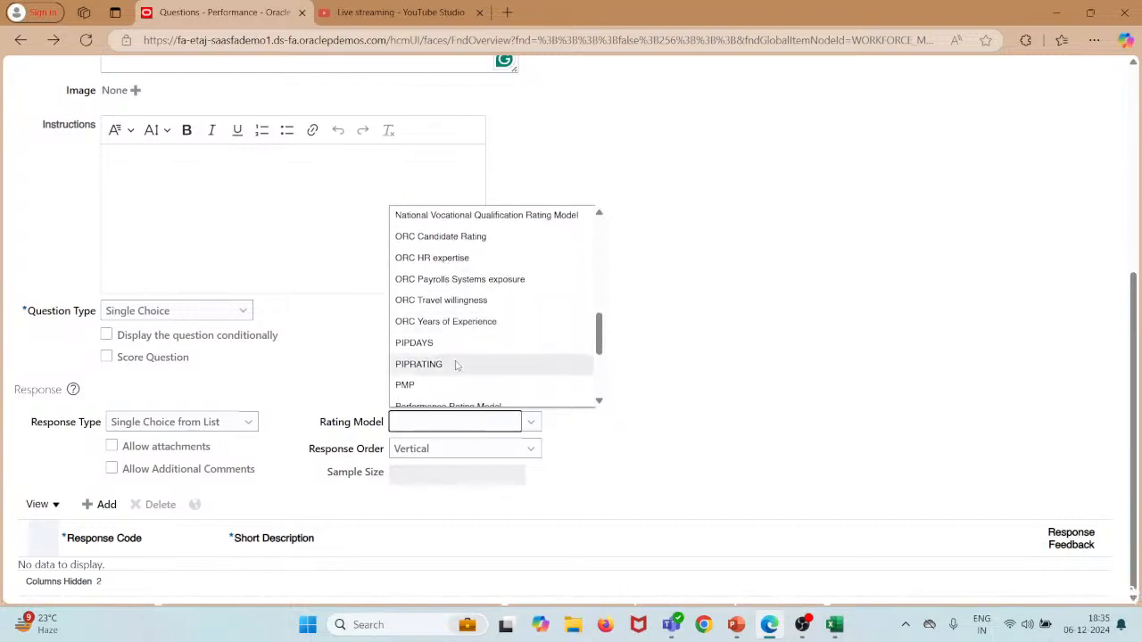
scroll(455, 365, down, 3)
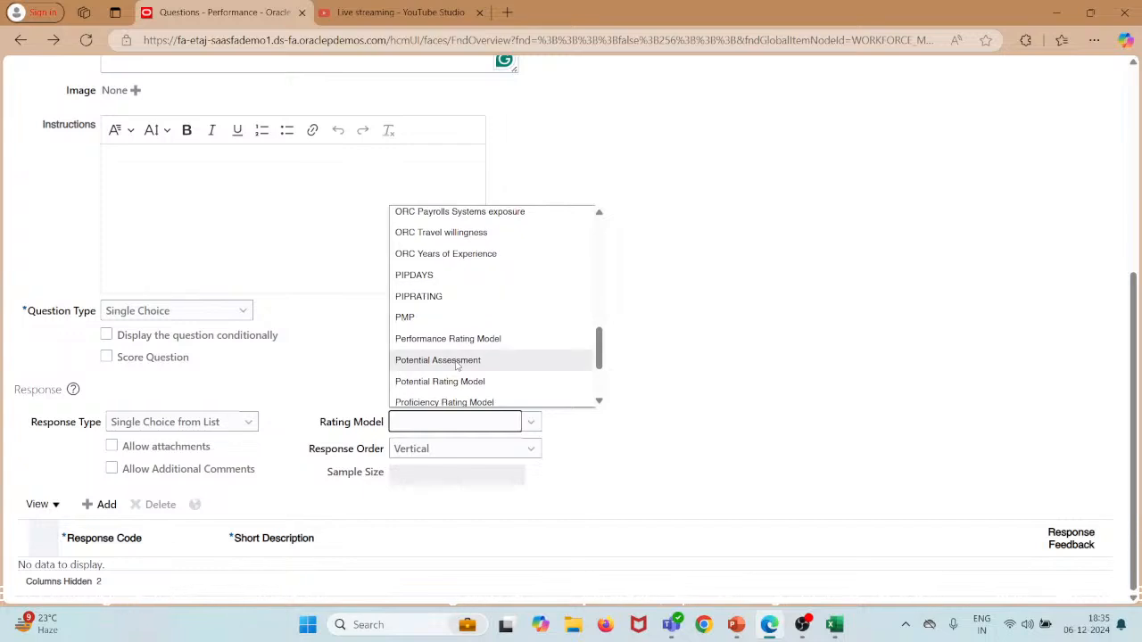
click(453, 340)
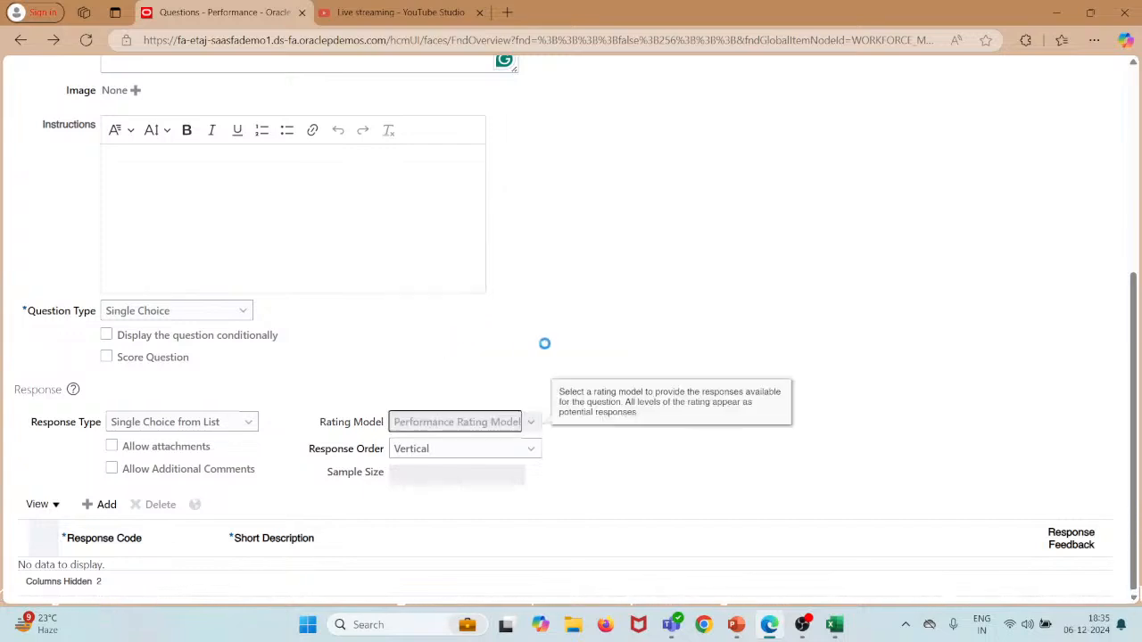
scroll(546, 348, down, 3)
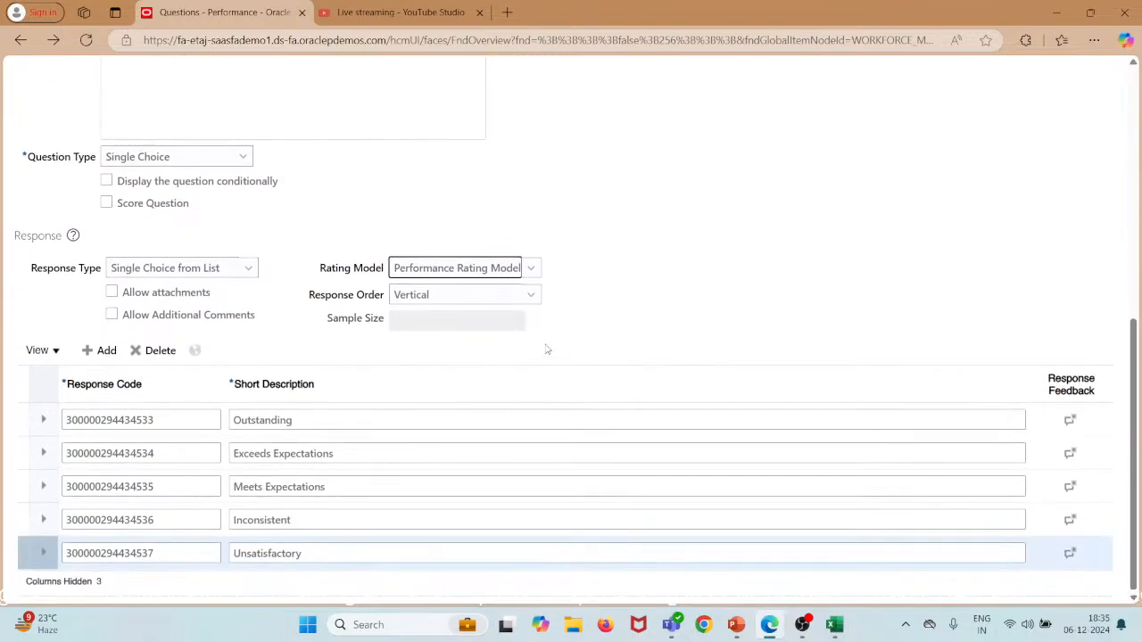
Step: Compare the deadlines question's options in the Excel sheet with the rating model's responses and review the question's settings
mouse_move(835, 615)
click(832, 626)
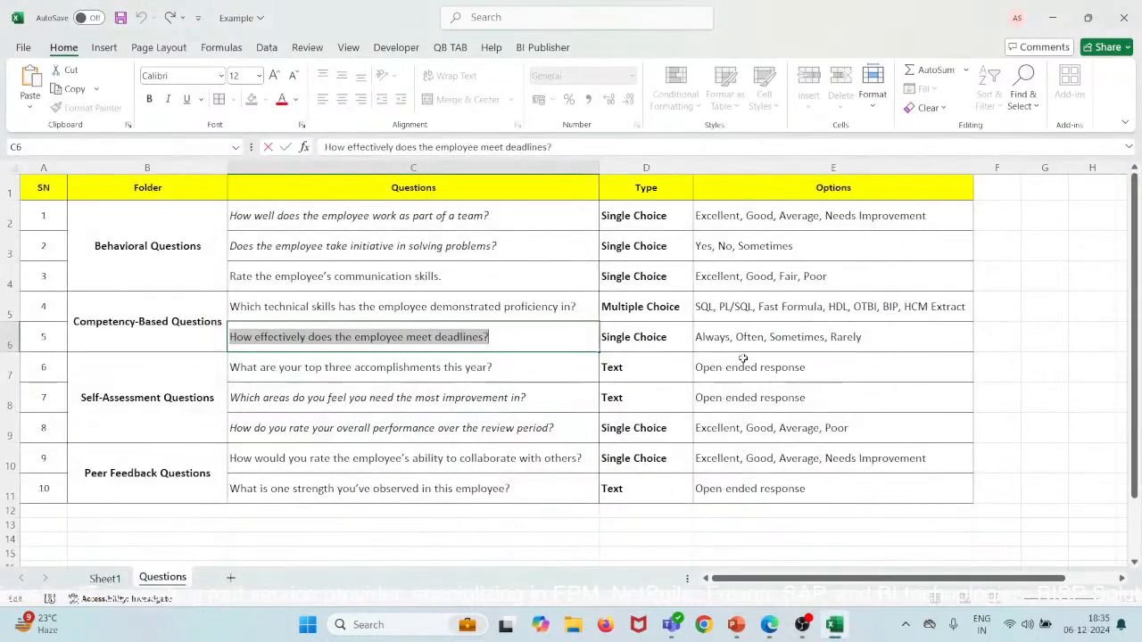
click(1053, 17)
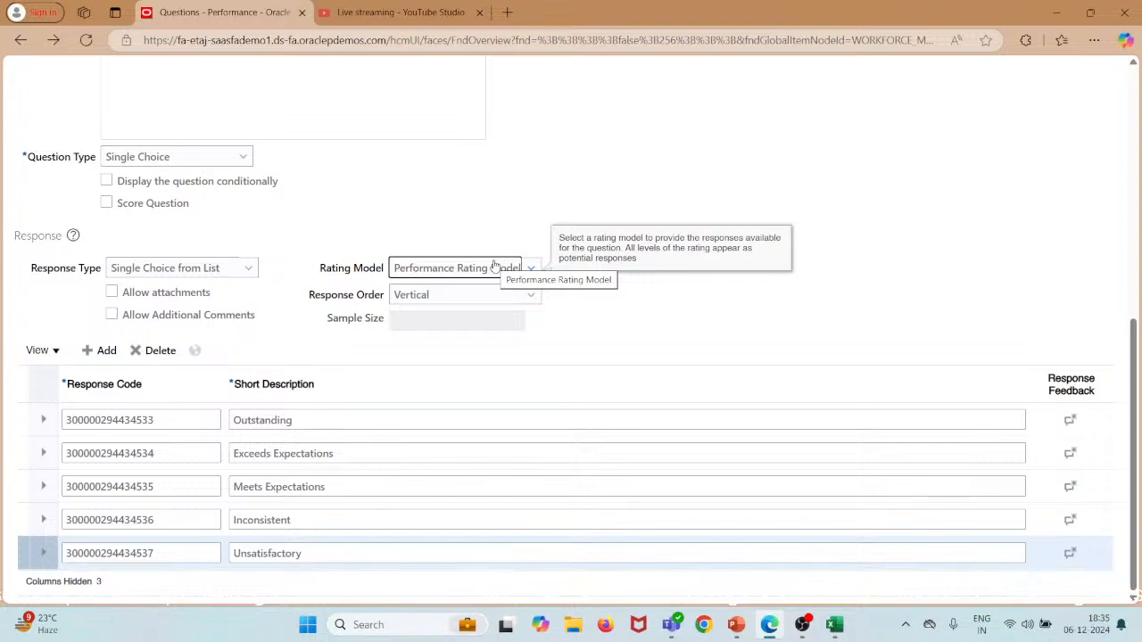
click(496, 267)
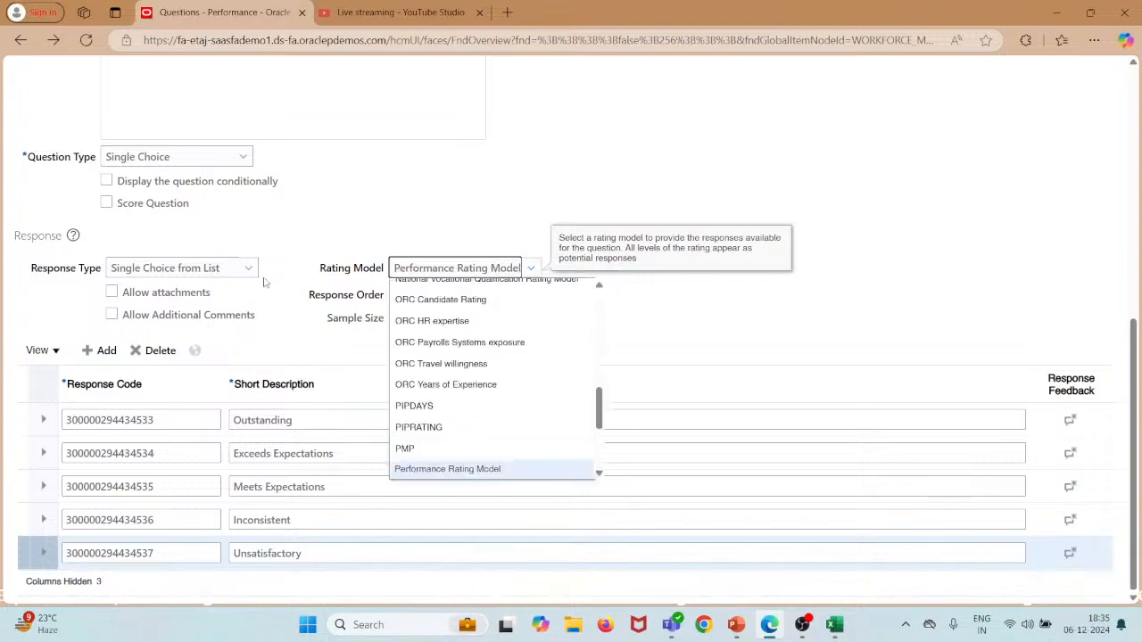
click(263, 282)
scroll(277, 286, up, 3)
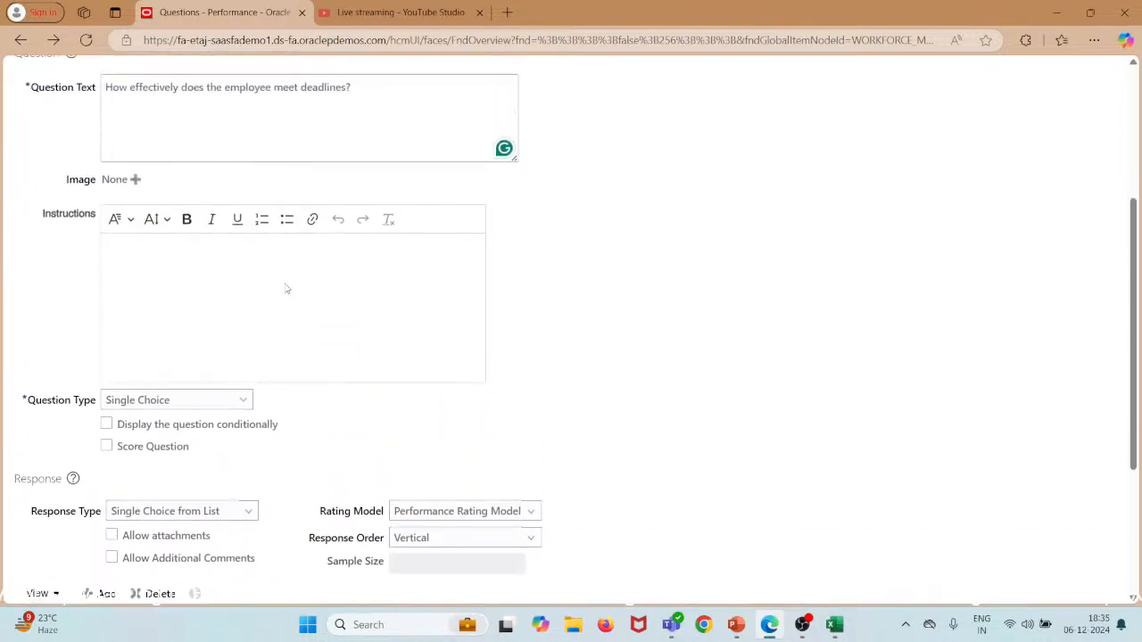
scroll(285, 284, up, 1)
scroll(285, 283, down, 2)
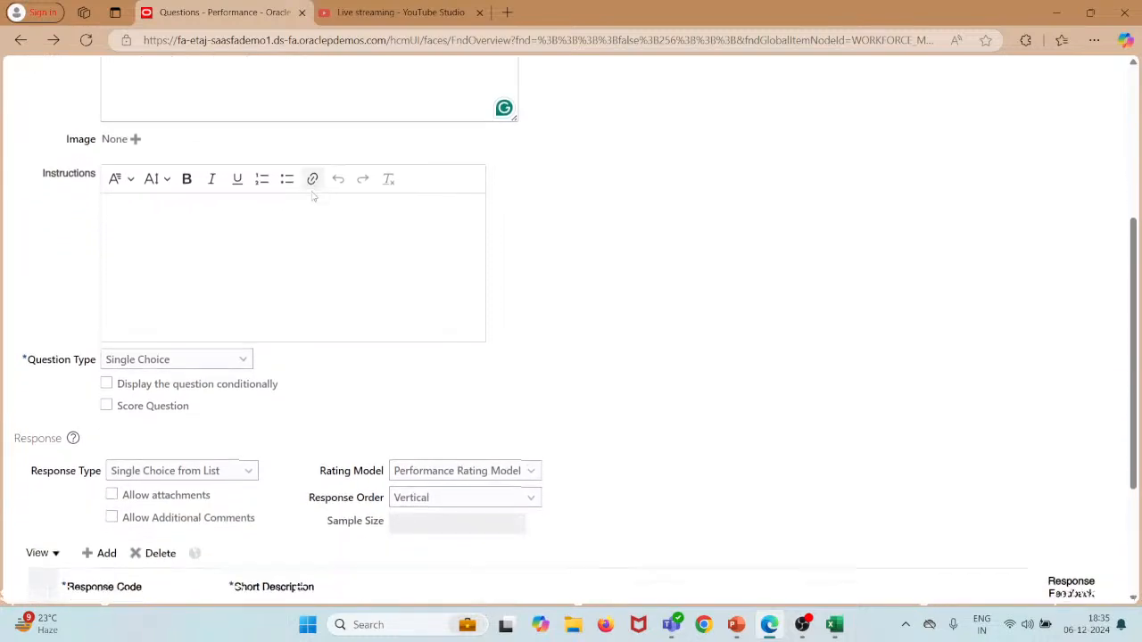
scroll(312, 195, down, 3)
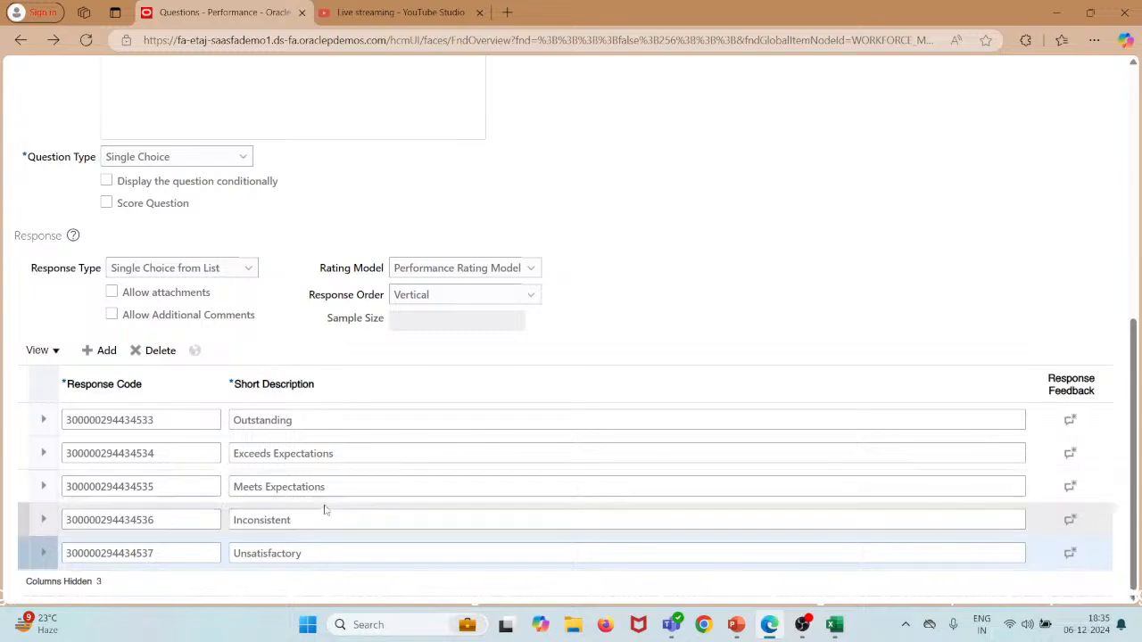
scroll(329, 519, up, 5)
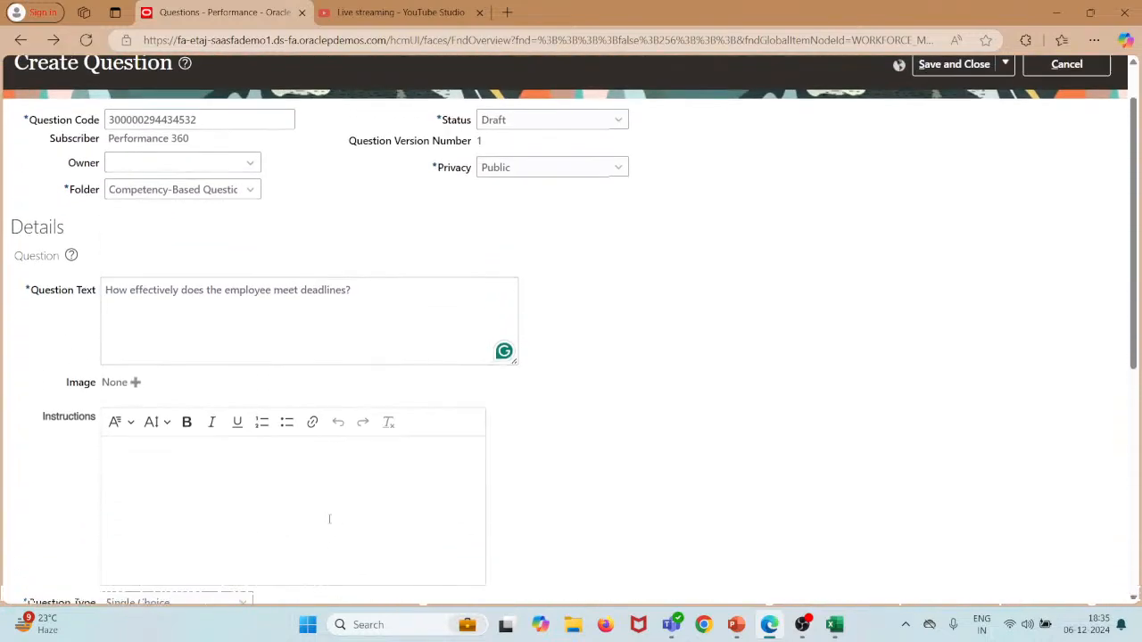
scroll(329, 519, down, 5)
scroll(329, 519, down, 1)
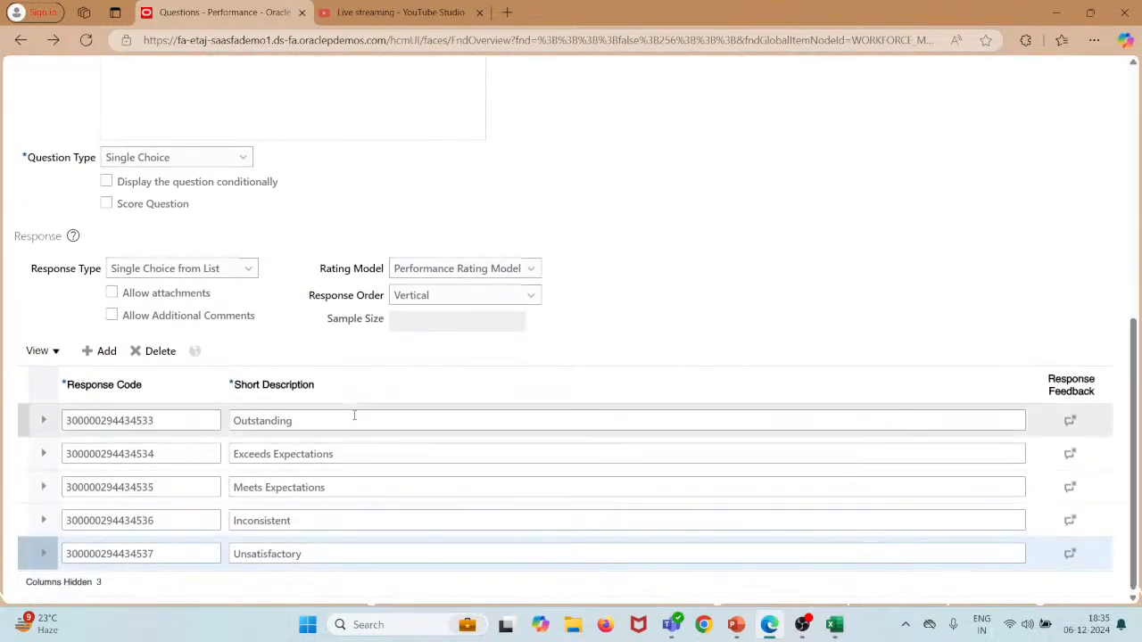
Step: Save the deadlines question and return to the Competency-Based Questions folder
scroll(354, 416, up, 6)
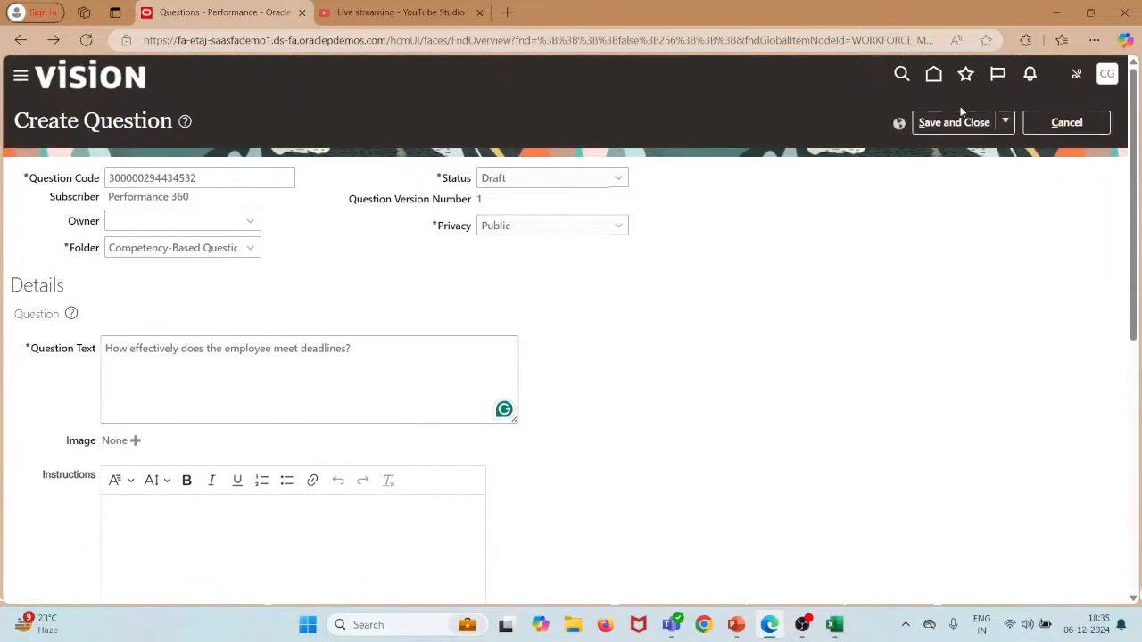
click(955, 124)
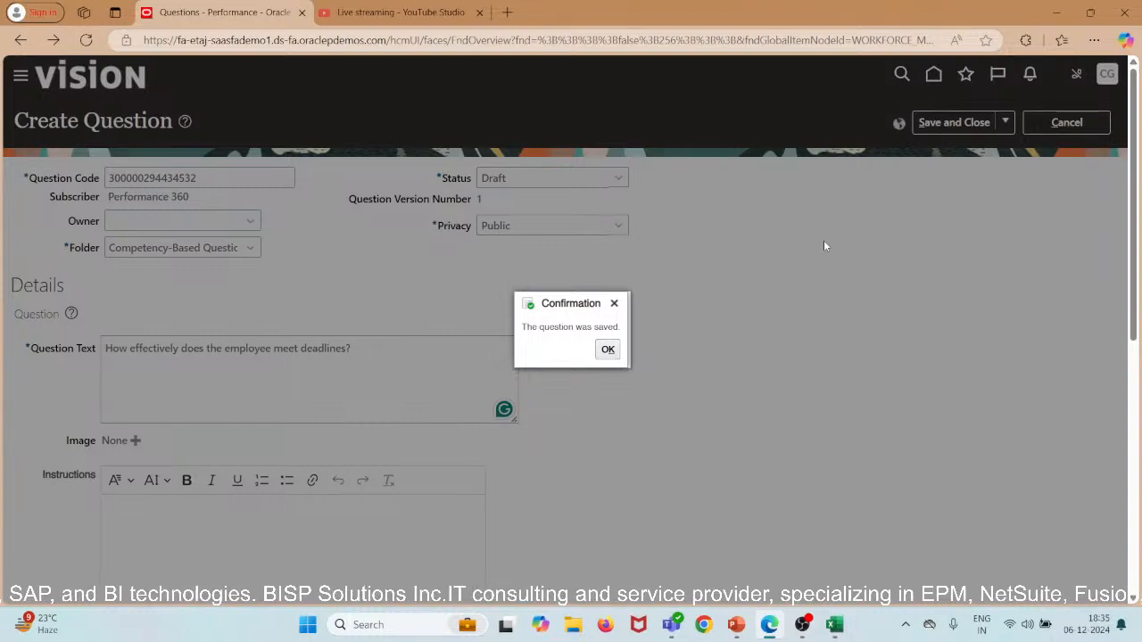
click(608, 349)
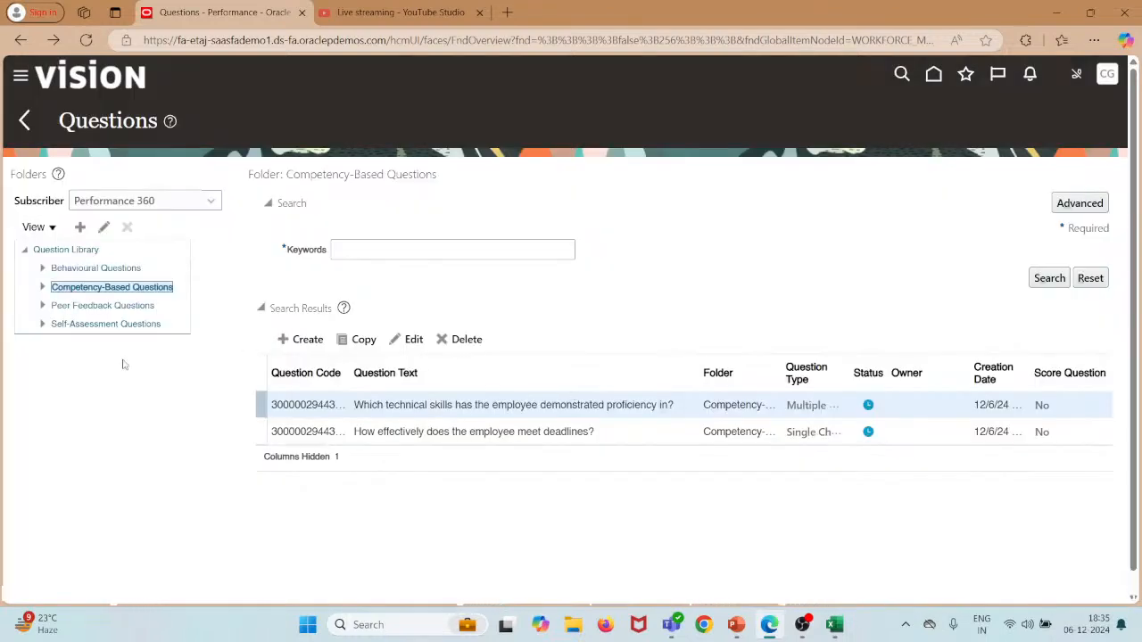
Step: Check the contents of the Peer Feedback Questions and Self-Assessment Questions folders
click(80, 306)
click(77, 324)
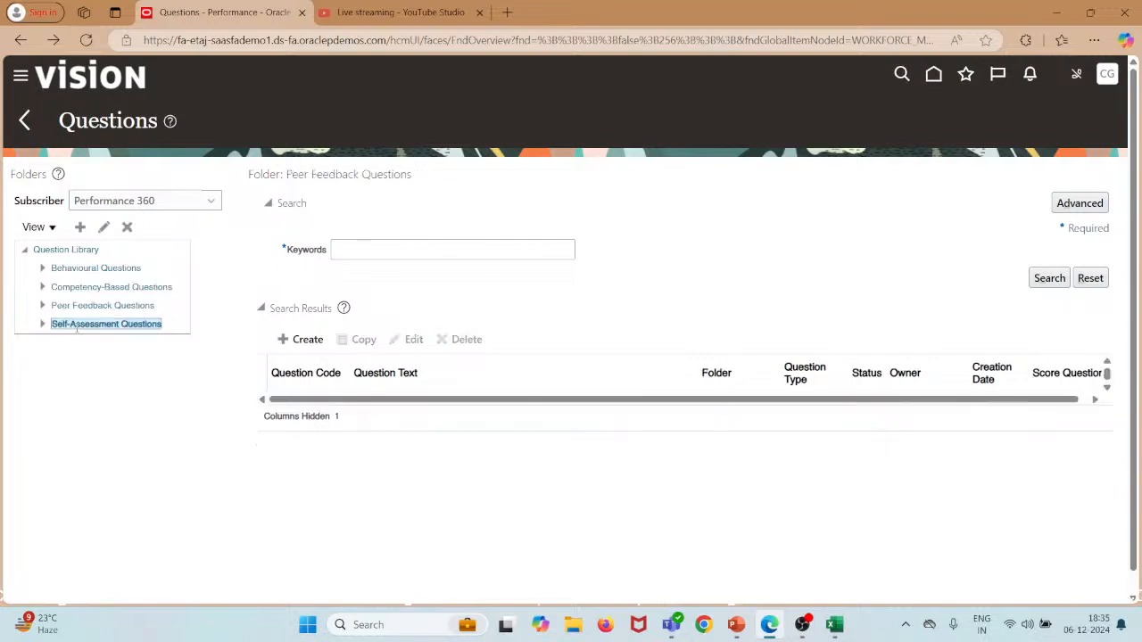
click(93, 306)
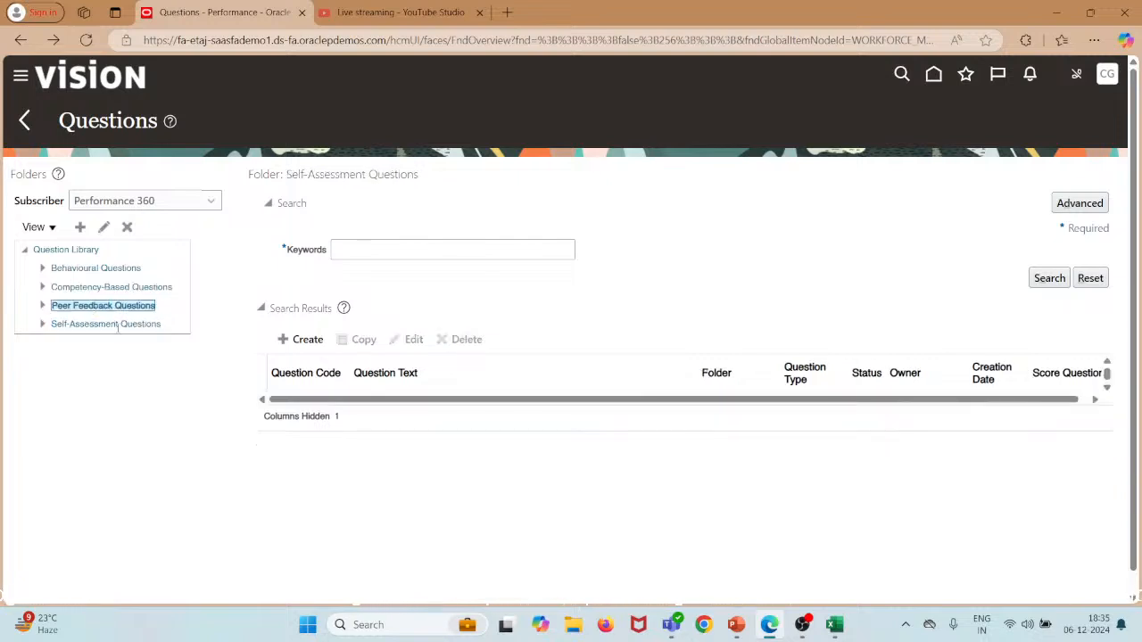
click(116, 326)
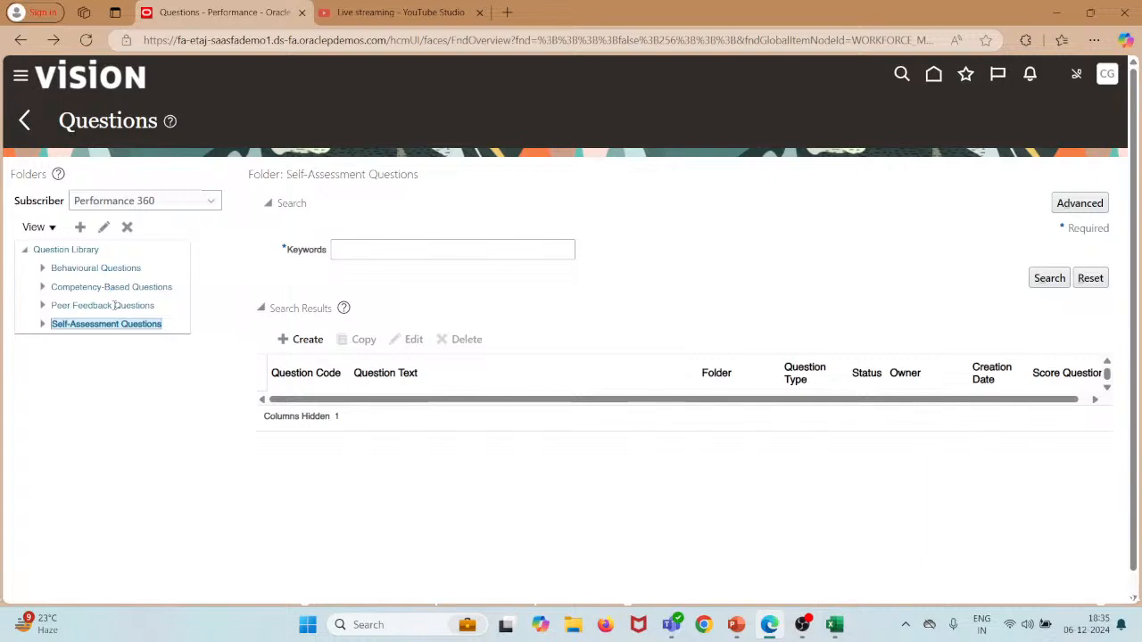
click(114, 306)
click(107, 324)
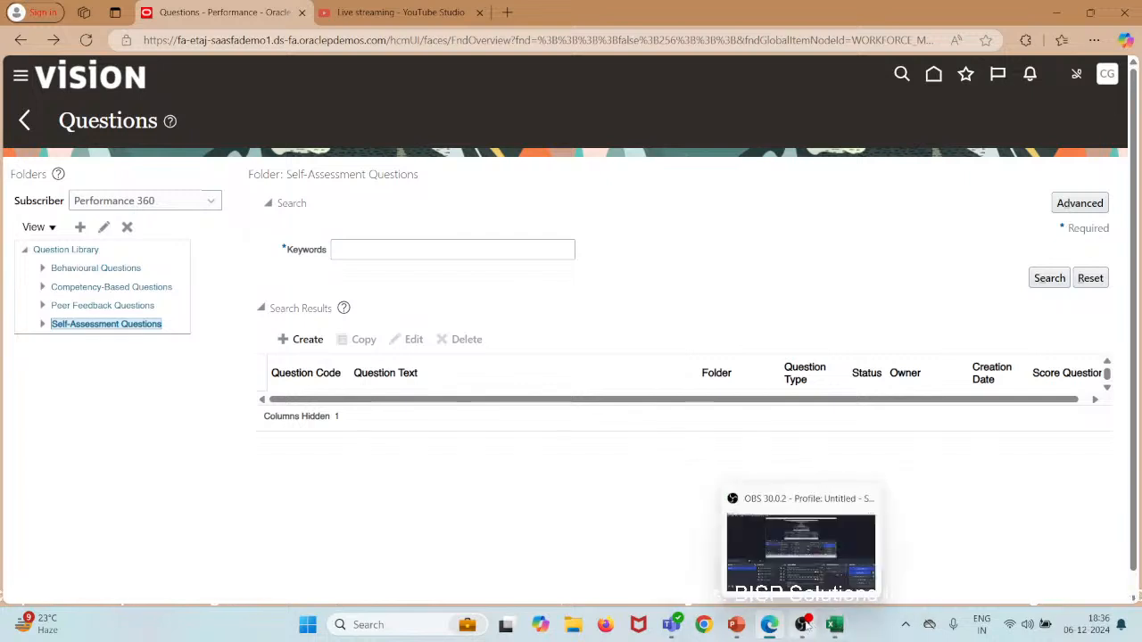
Step: Switch to the PowerPoint slide show and advance to the Questionnaire Template slide
mouse_move(736, 624)
click(764, 539)
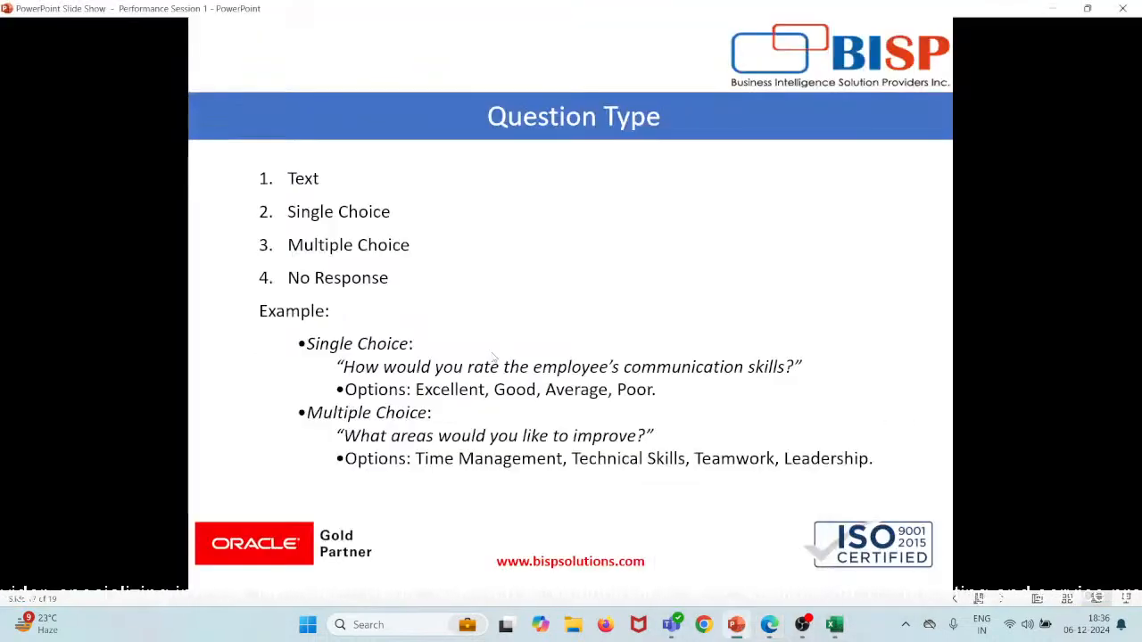
click(455, 288)
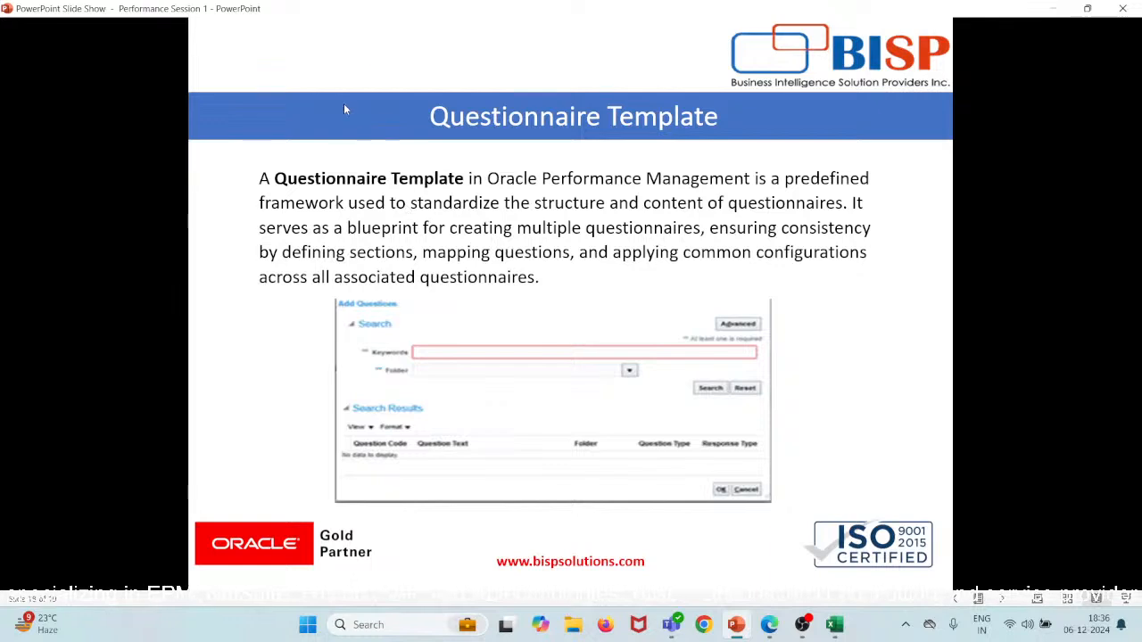
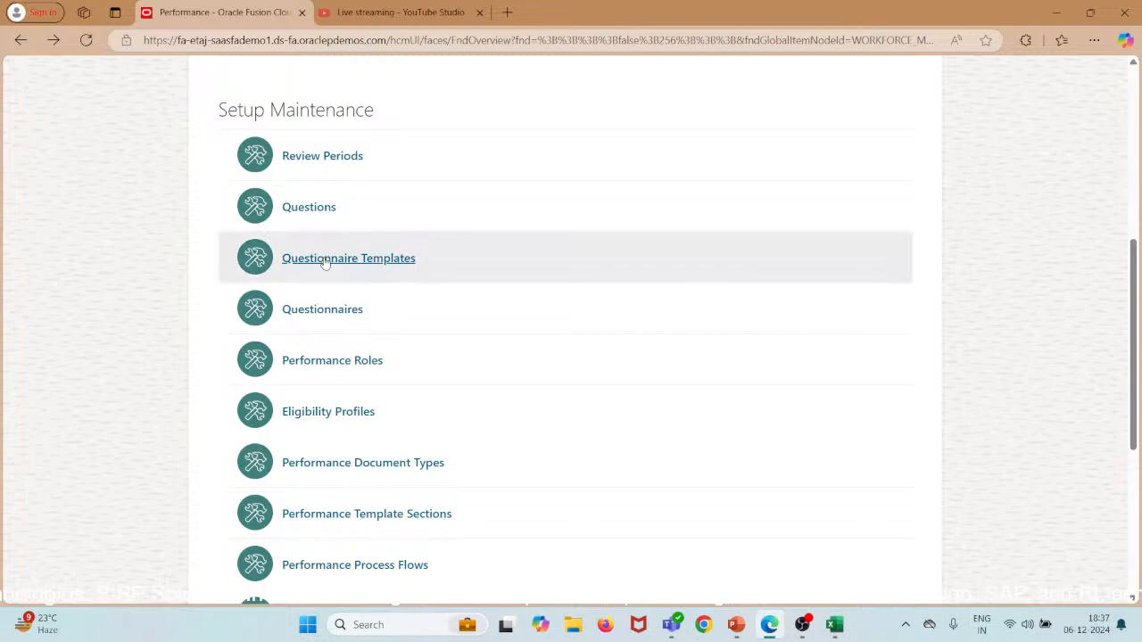
Step: Start a new questionnaire template from the Performance setup tasks and name it Questionnaires FY2025
click(322, 258)
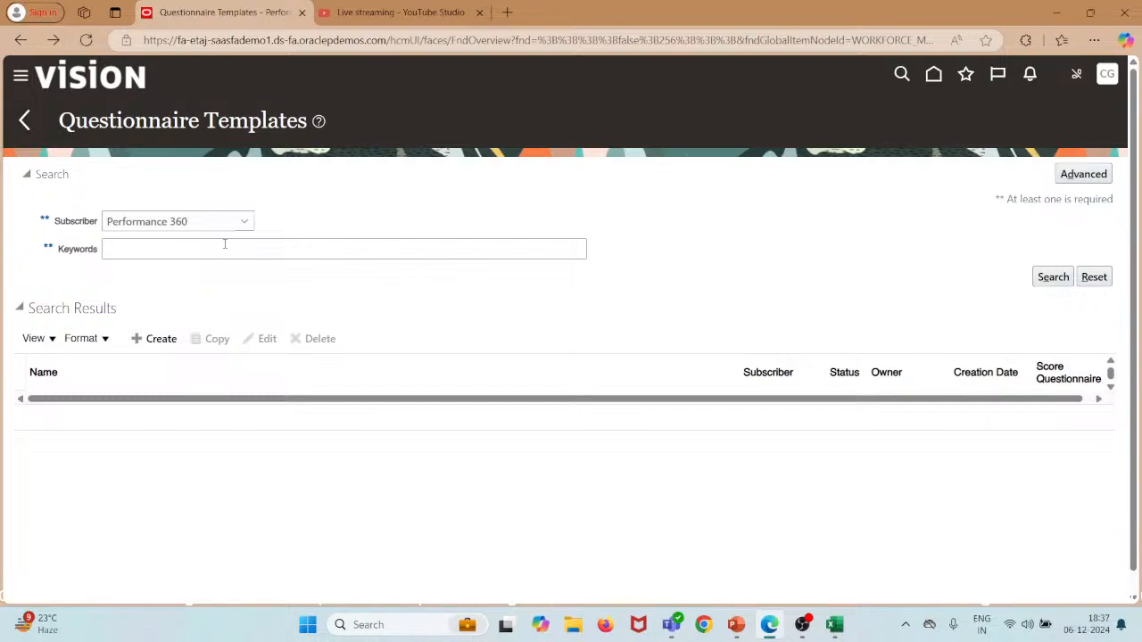
click(163, 338)
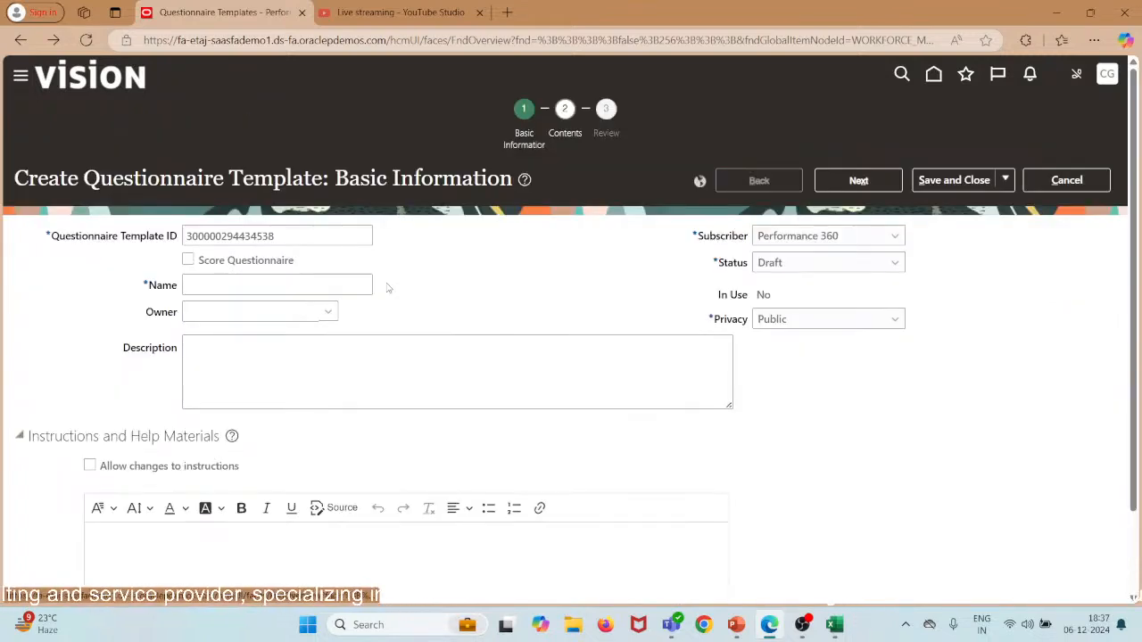
click(316, 285)
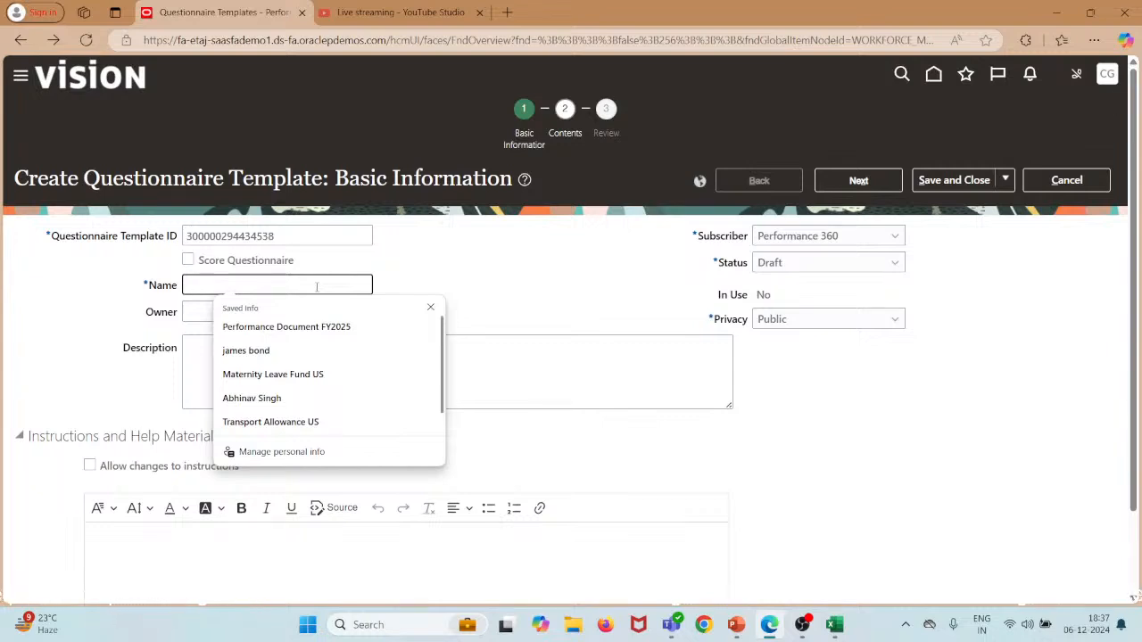
text(Quest)
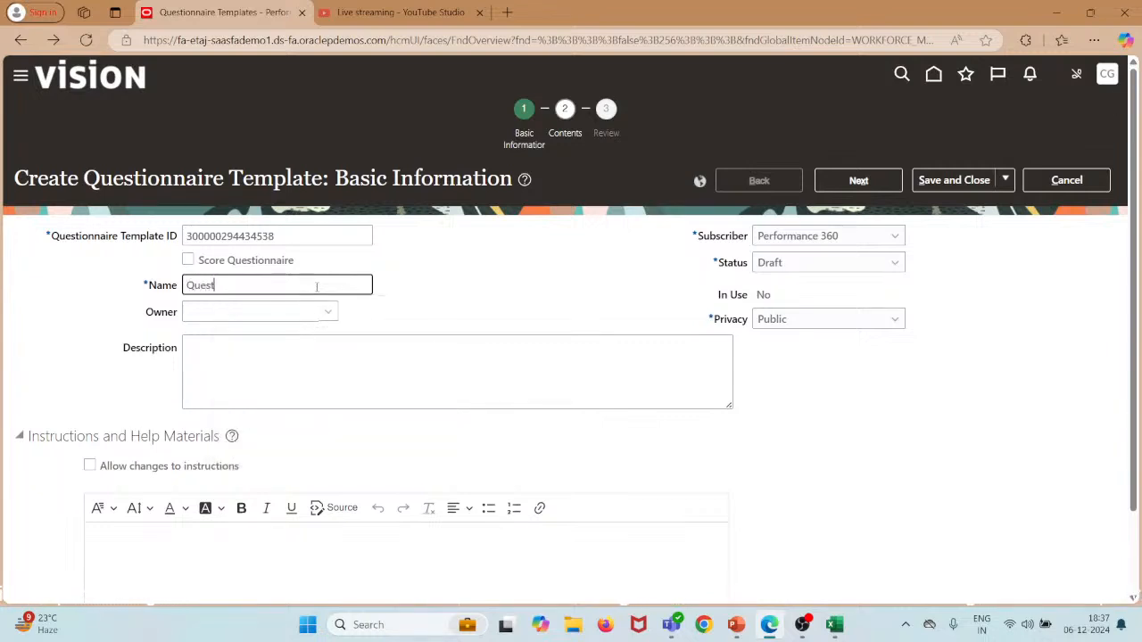
text(iona)
text(aires FY2025)
scroll(606, 323, down, 1)
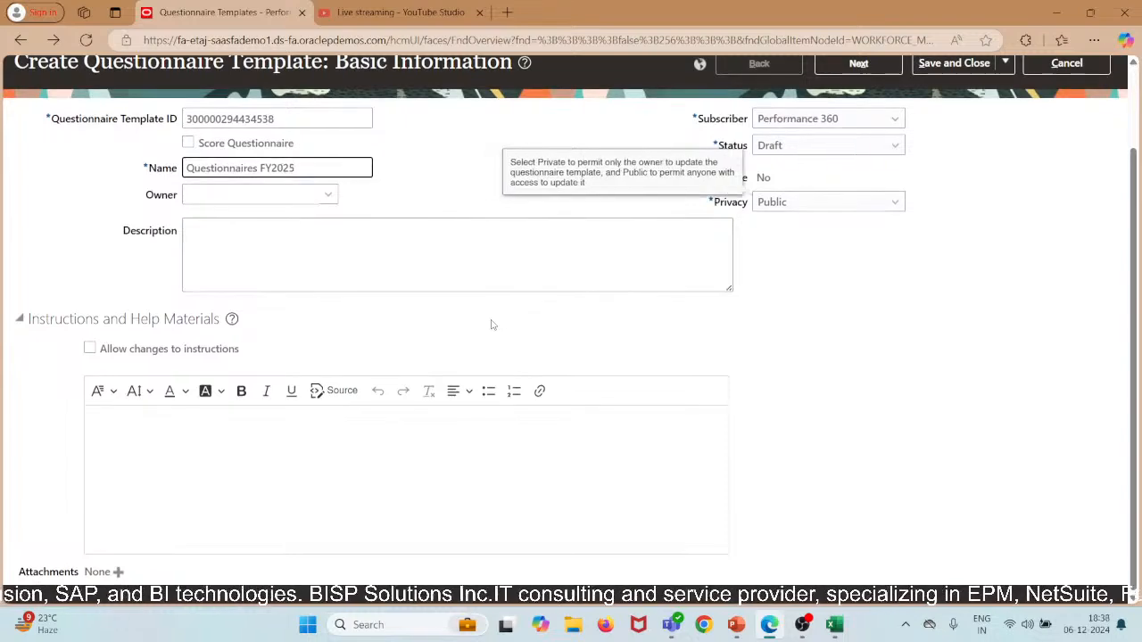
Step: Continue to the Contents page of the new questionnaire template and review its section settings and questions area
scroll(490, 325, up, 1)
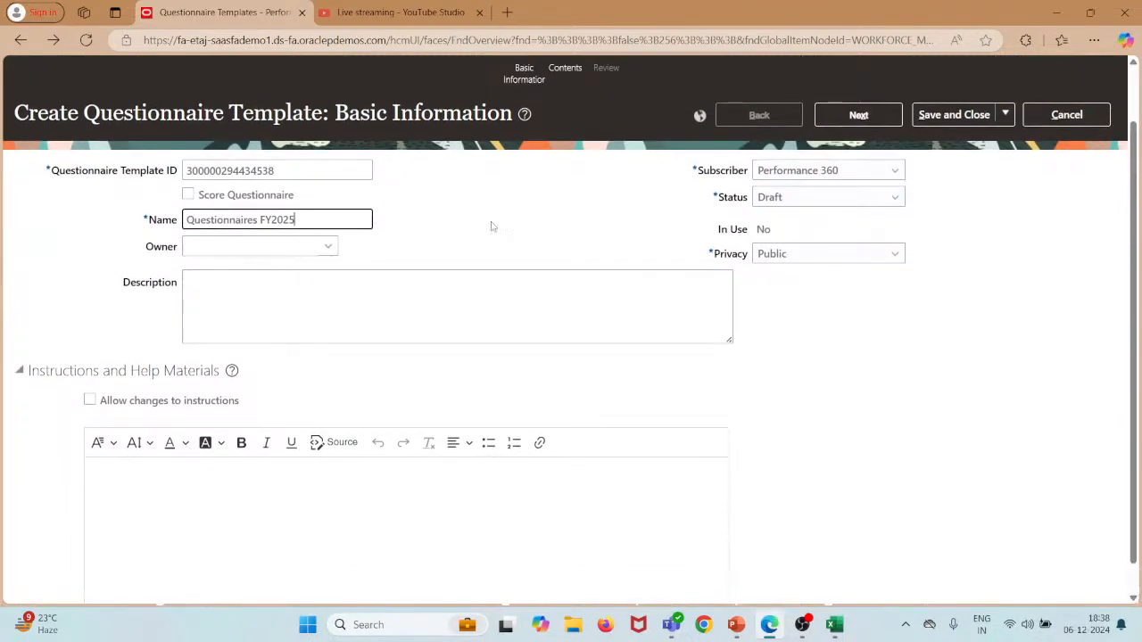
click(870, 119)
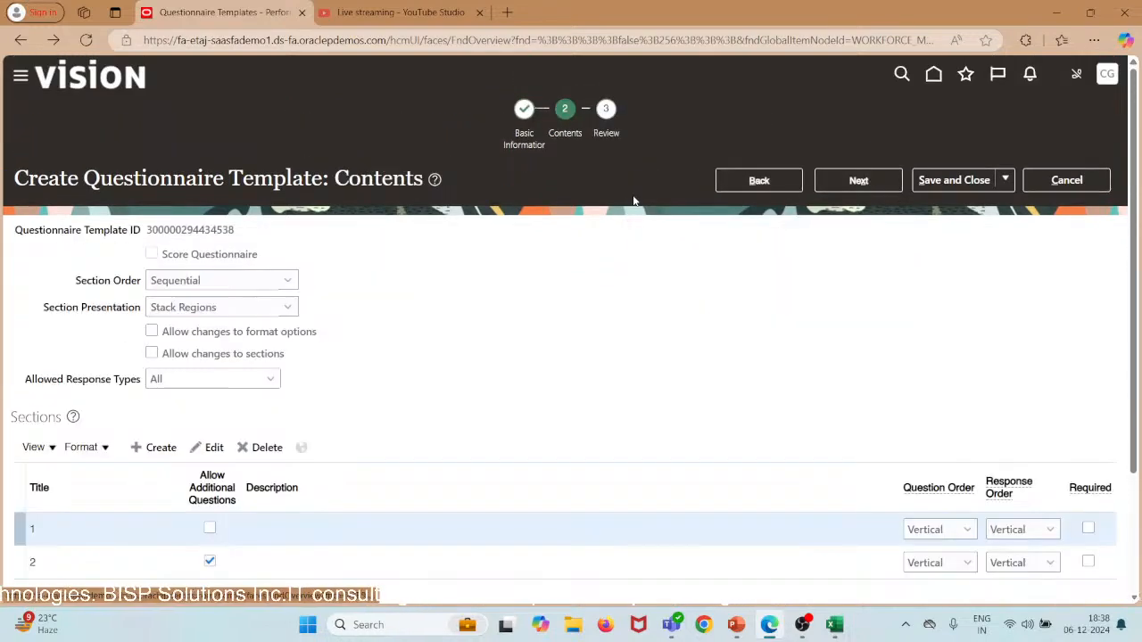
scroll(633, 200, down, 3)
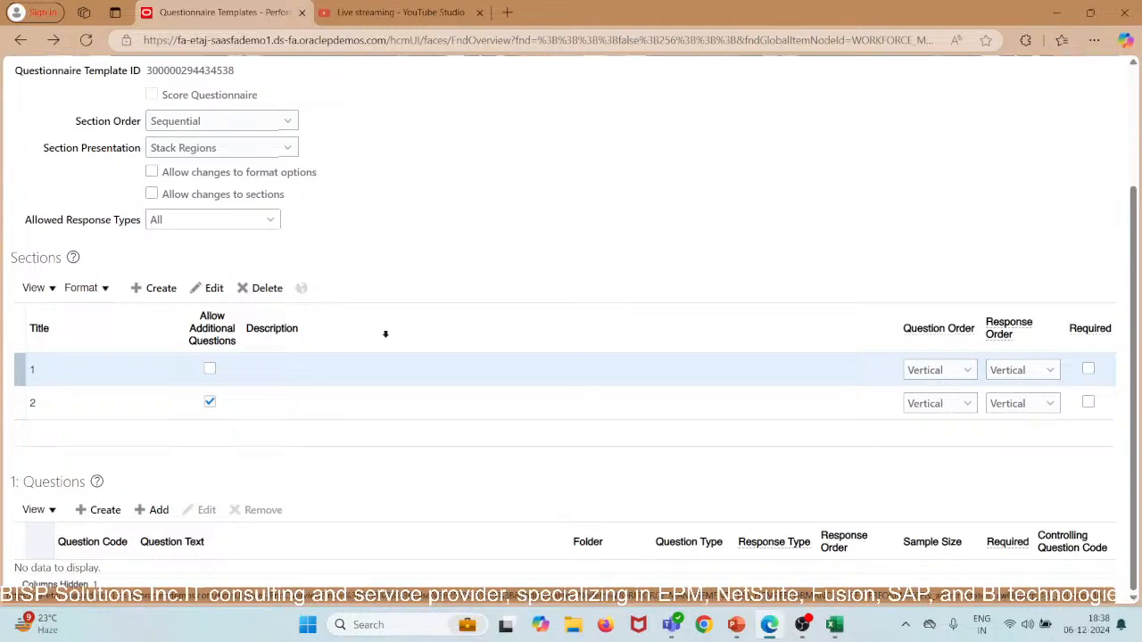
scroll(385, 334, down, 1)
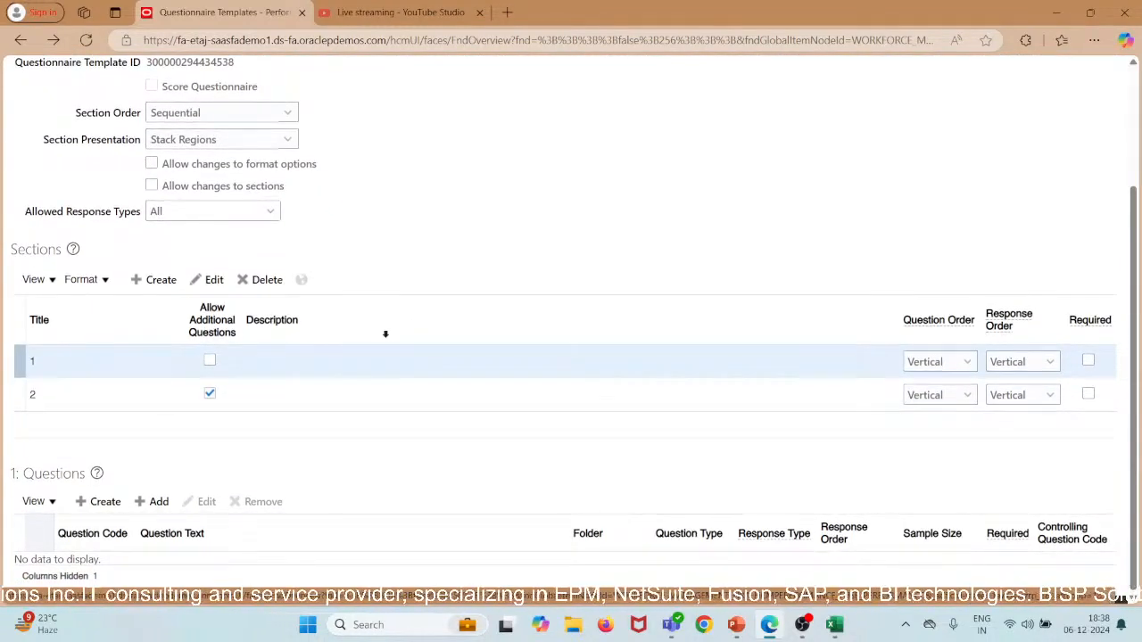
scroll(385, 334, up, 3)
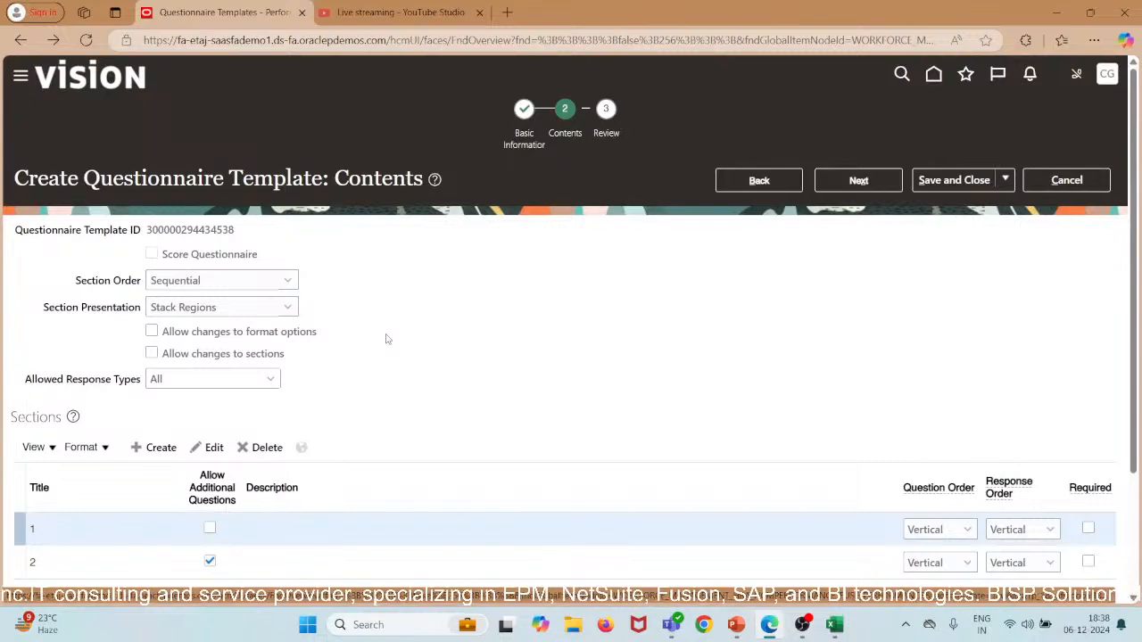
scroll(387, 339, down, 3)
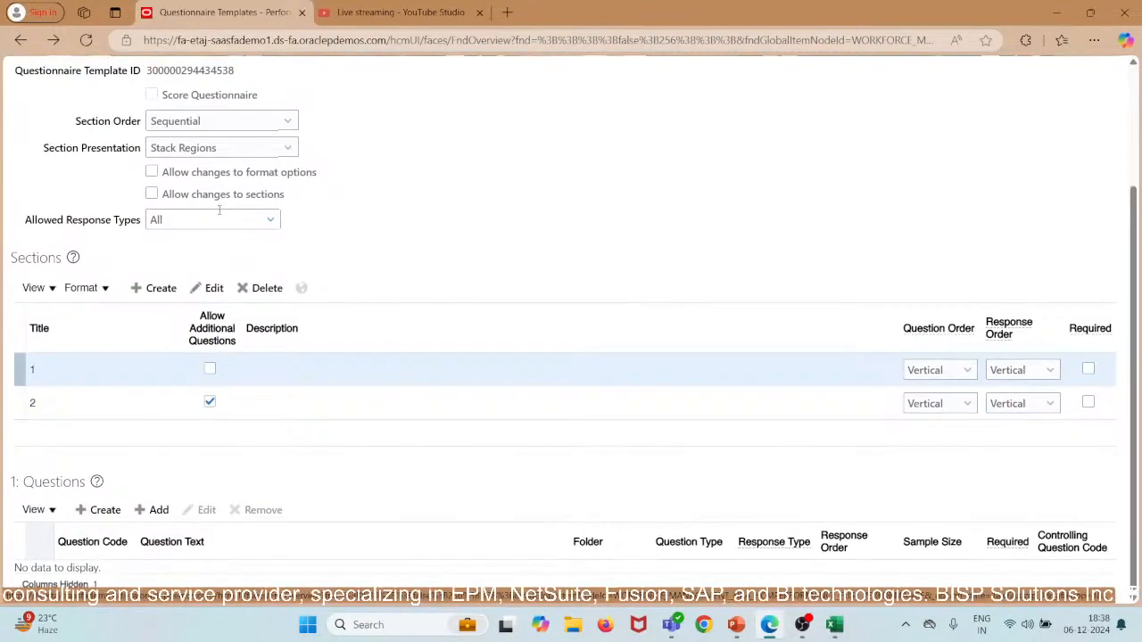
mouse_move(224, 130)
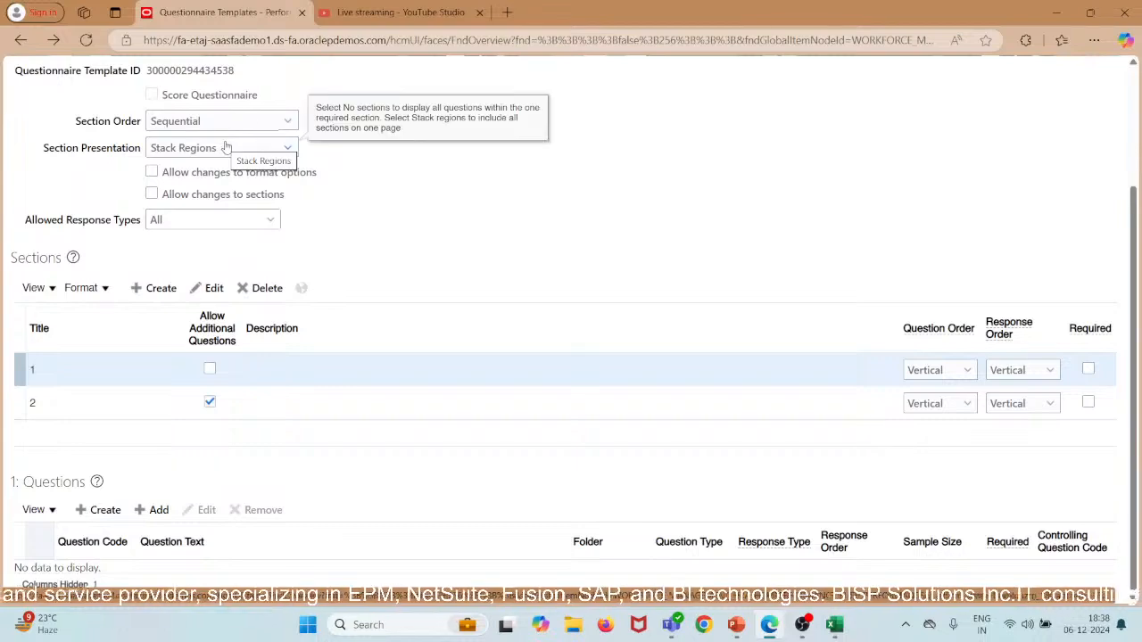
scroll(386, 228, down, 1)
scroll(386, 227, up, 1)
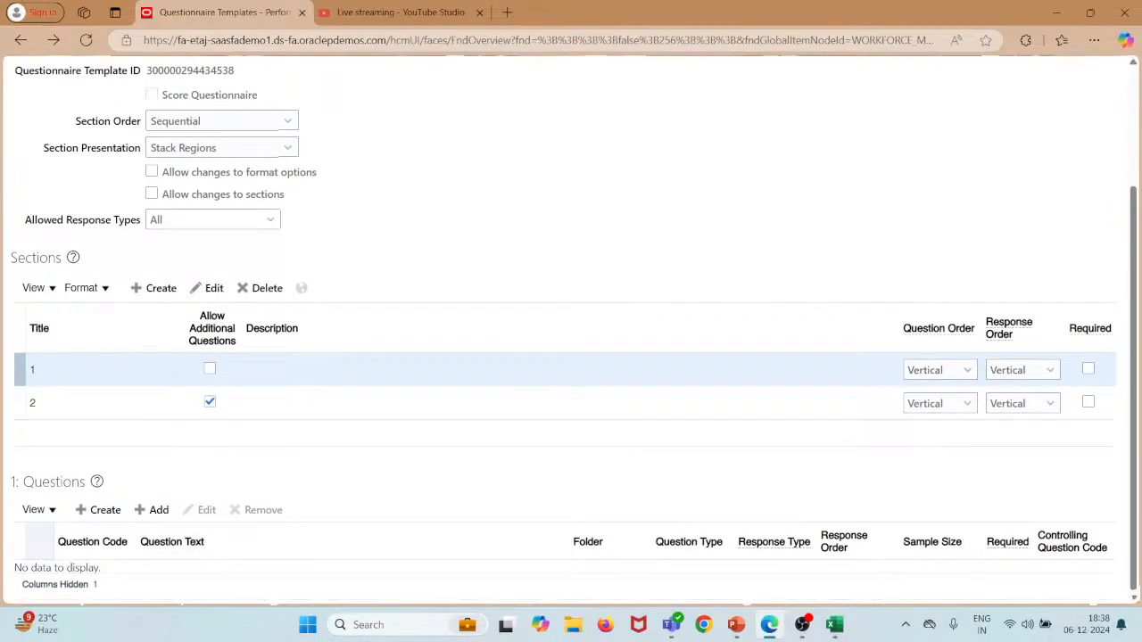
Step: Start adding questions to section 1 and search the Behavioural Questions folder
click(159, 509)
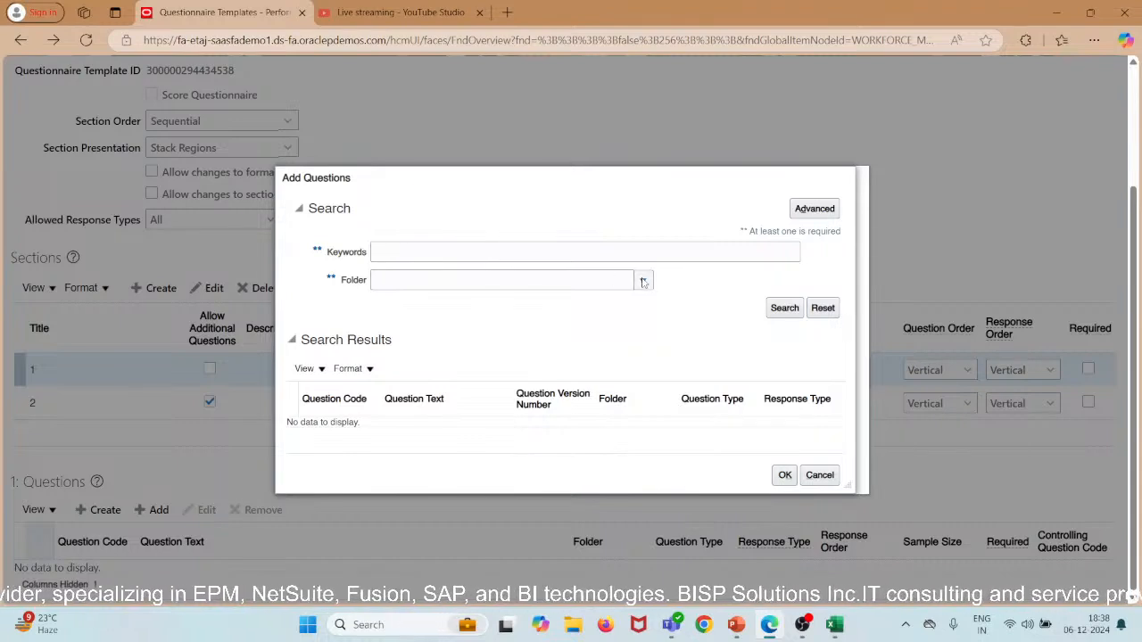
click(562, 282)
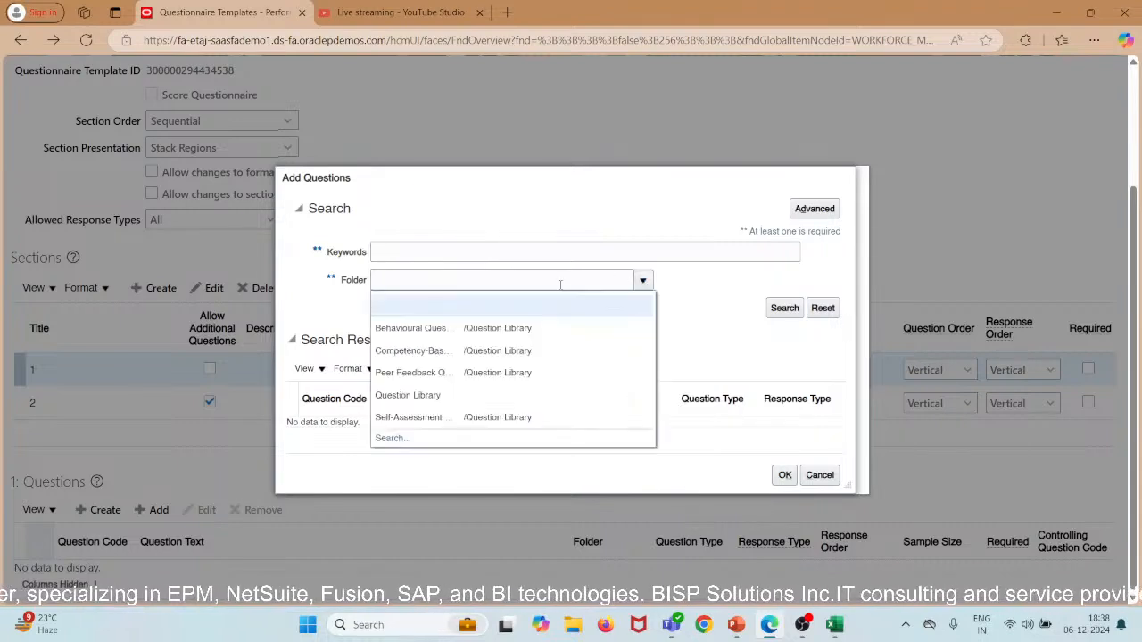
click(498, 329)
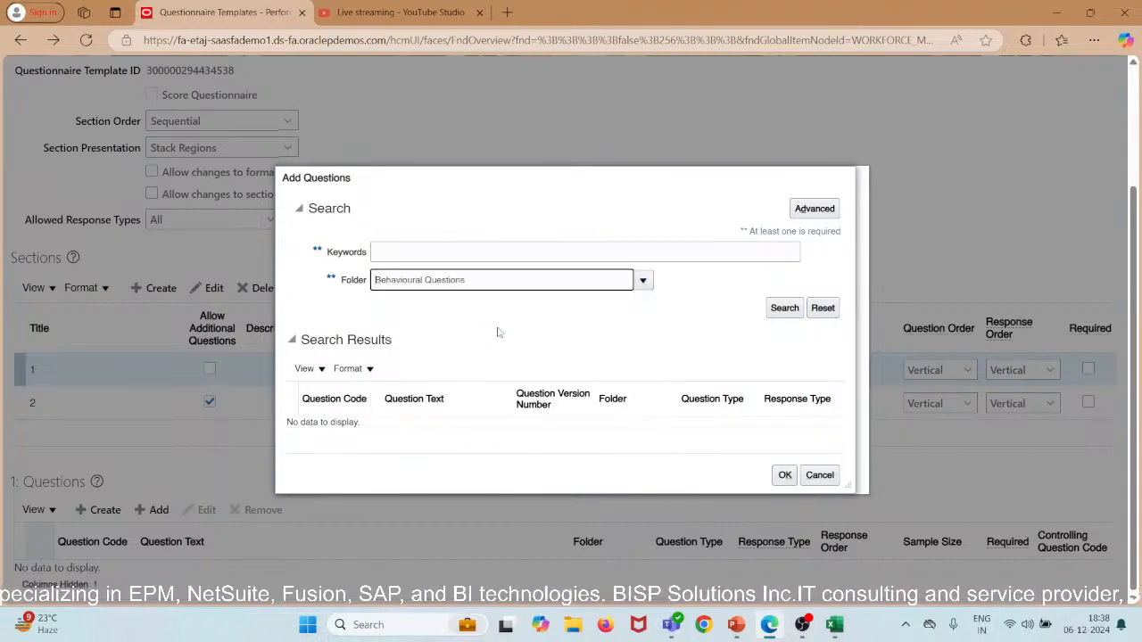
click(781, 309)
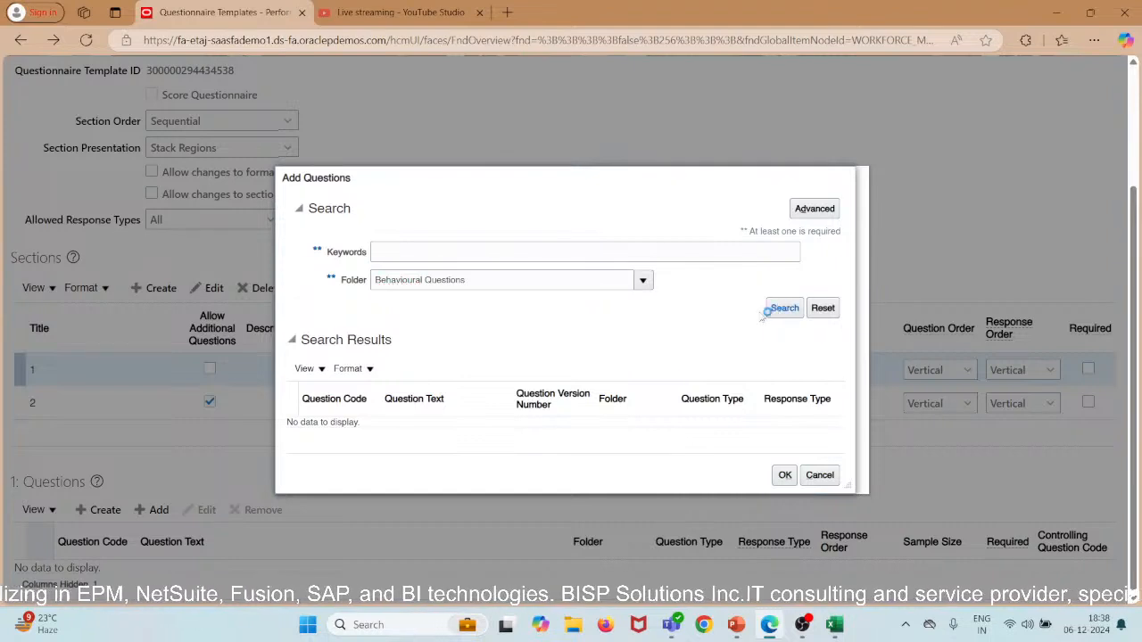
Step: Switch to the Excel question list and copy the text "How well does the employee work as part of a team?" from cell C2
click(479, 253)
mouse_move(735, 624)
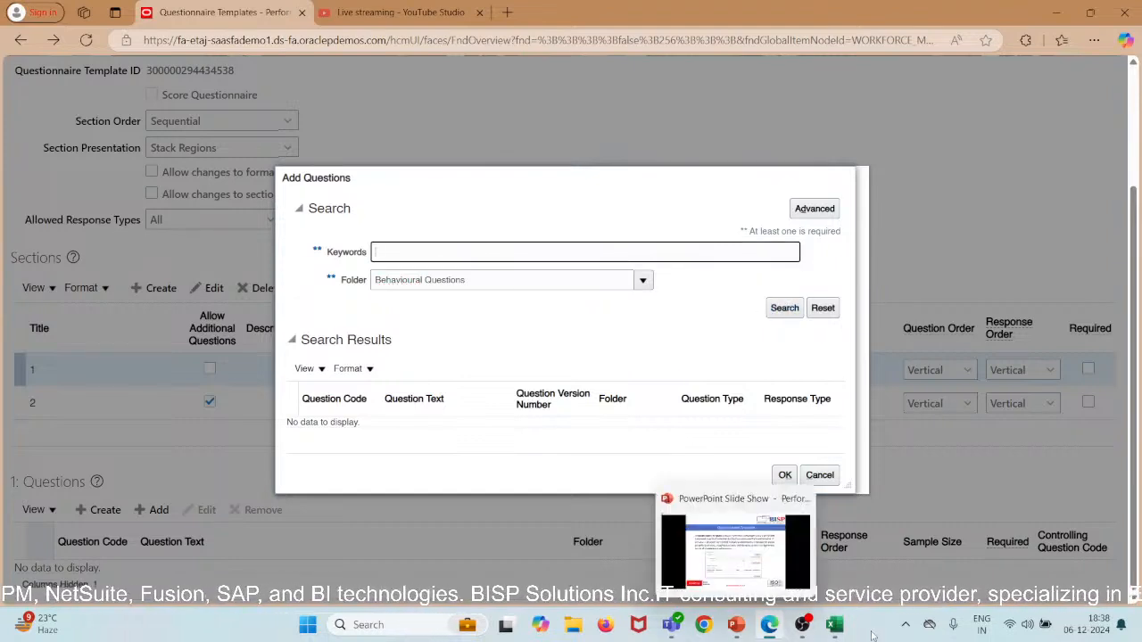
click(830, 544)
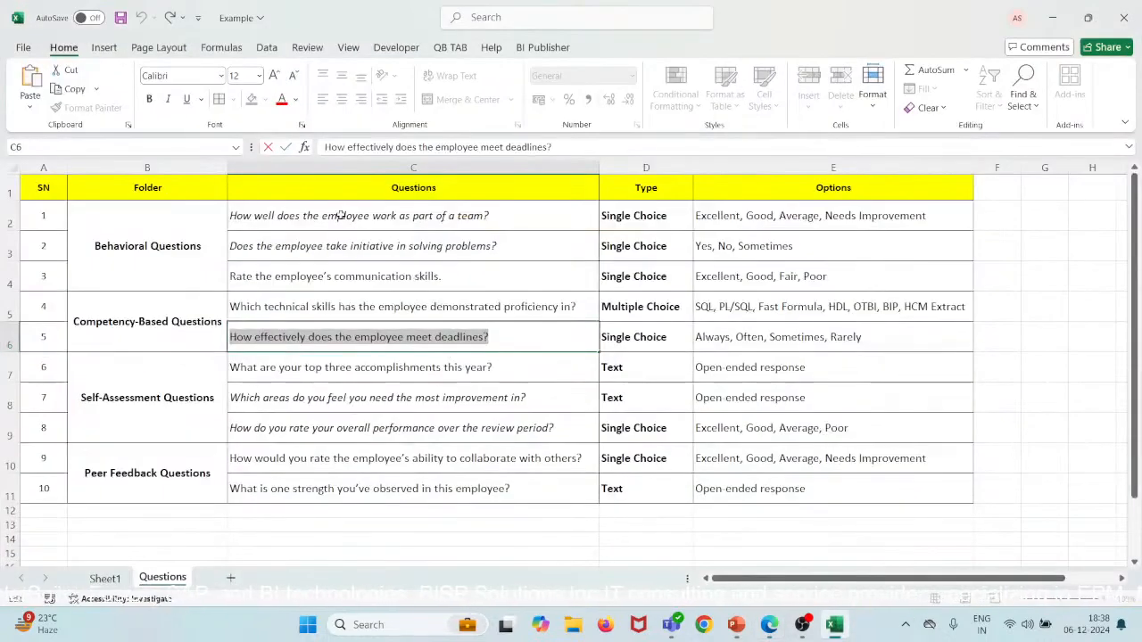
double_click(504, 216)
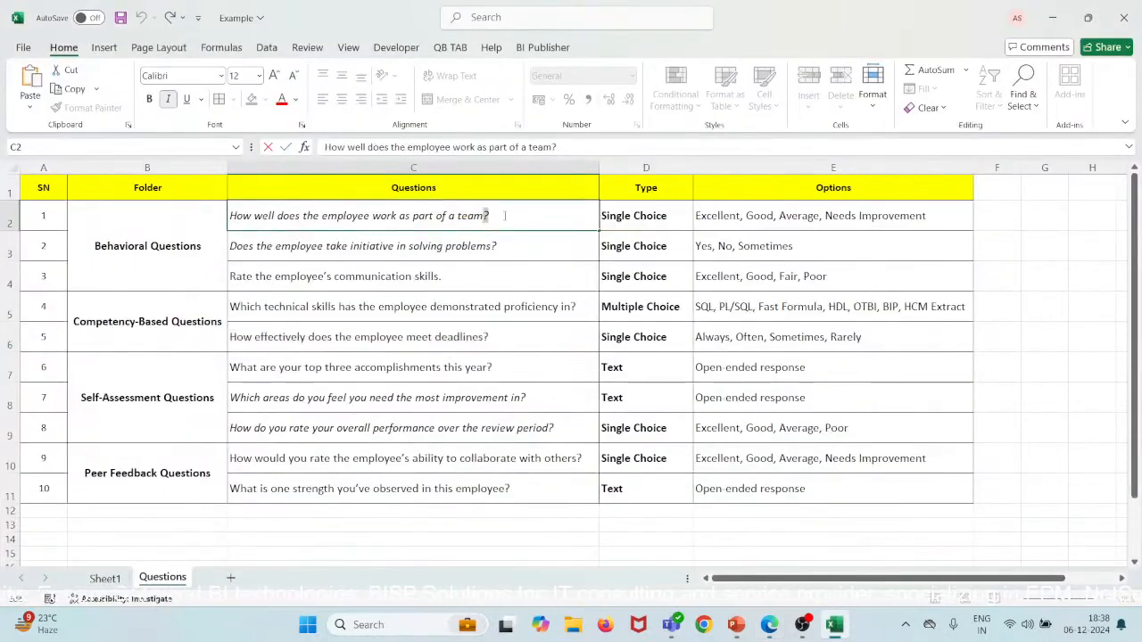
key(ctrl+shift+Left)
key(ctrl+shift+Left)
key(ctrl+shift+Left)
key(ctrl+shift+Left)
key(ctrl+shift+Left)
key(ctrl+shift+Left)
key(ctrl+shift+Left)
key(ctrl+shift+Left)
key(ctrl+shift+Left)
key(ctrl+shift+Left)
key(ctrl+shift+Left)
key(ctrl+c)
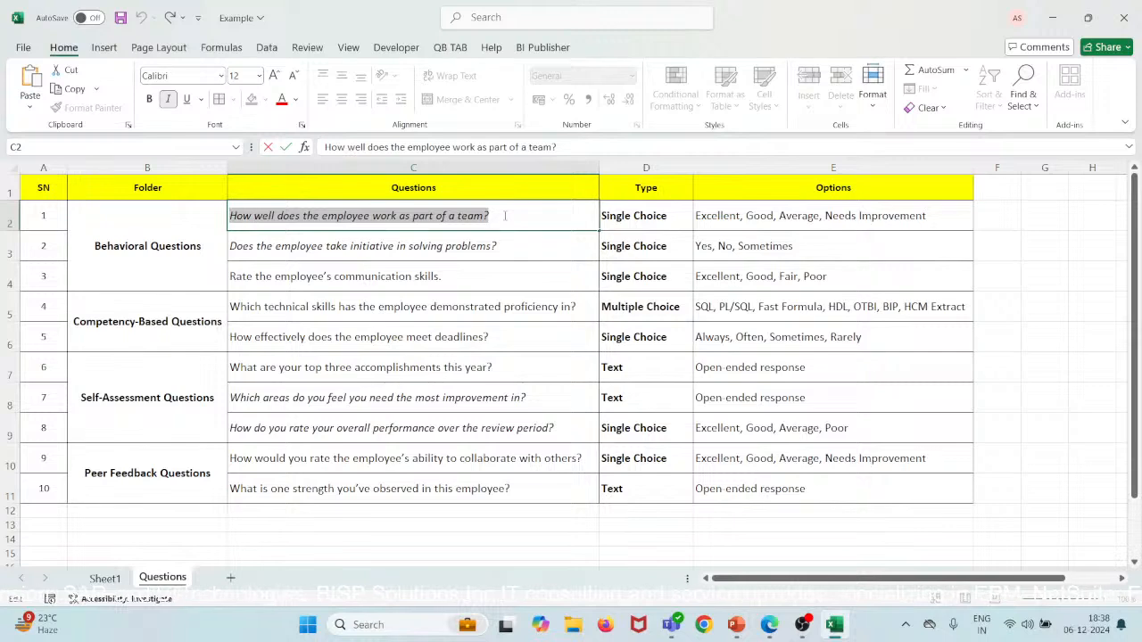
Step: Return to the browser and search the Behavioural Questions folder by the copied question text, with and without its question mark
key(alt+Tab)
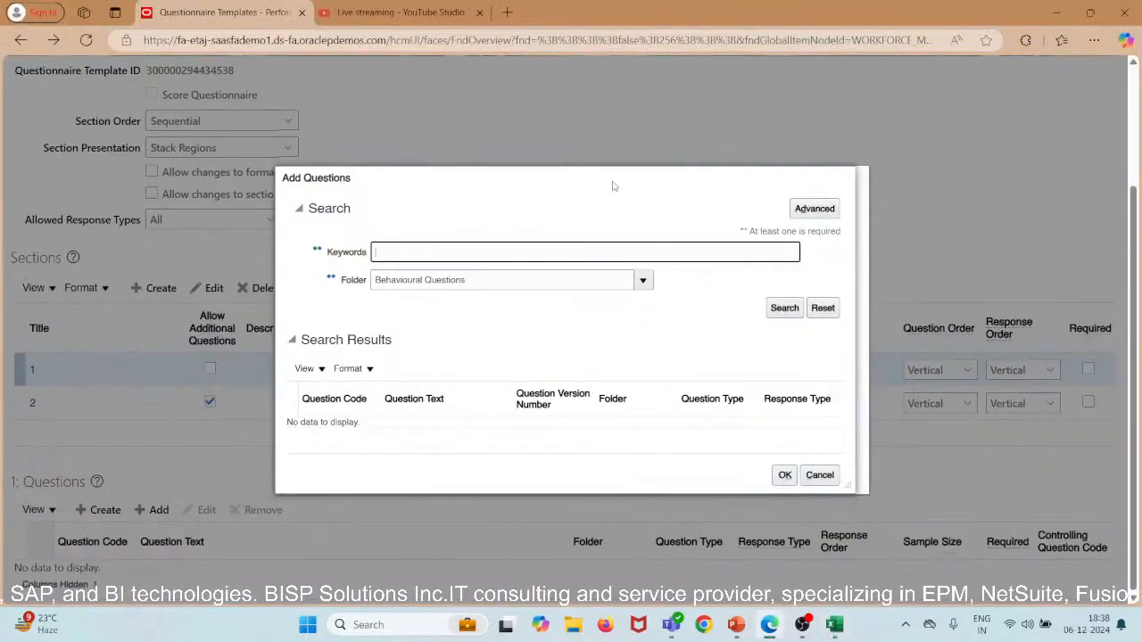
key(ctrl+v)
click(784, 308)
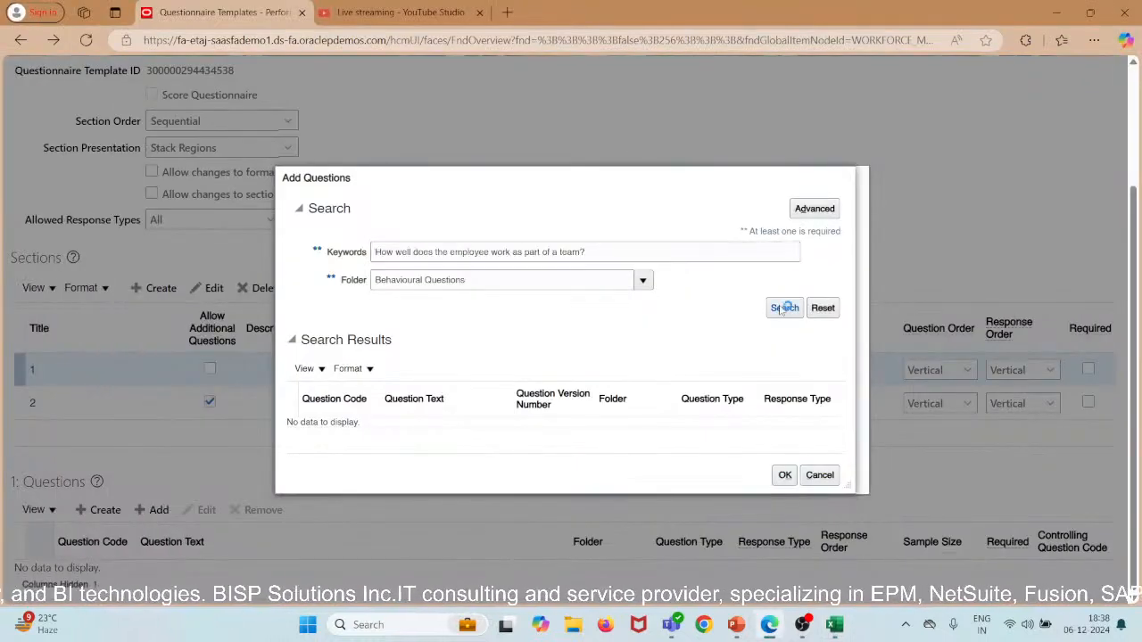
click(628, 251)
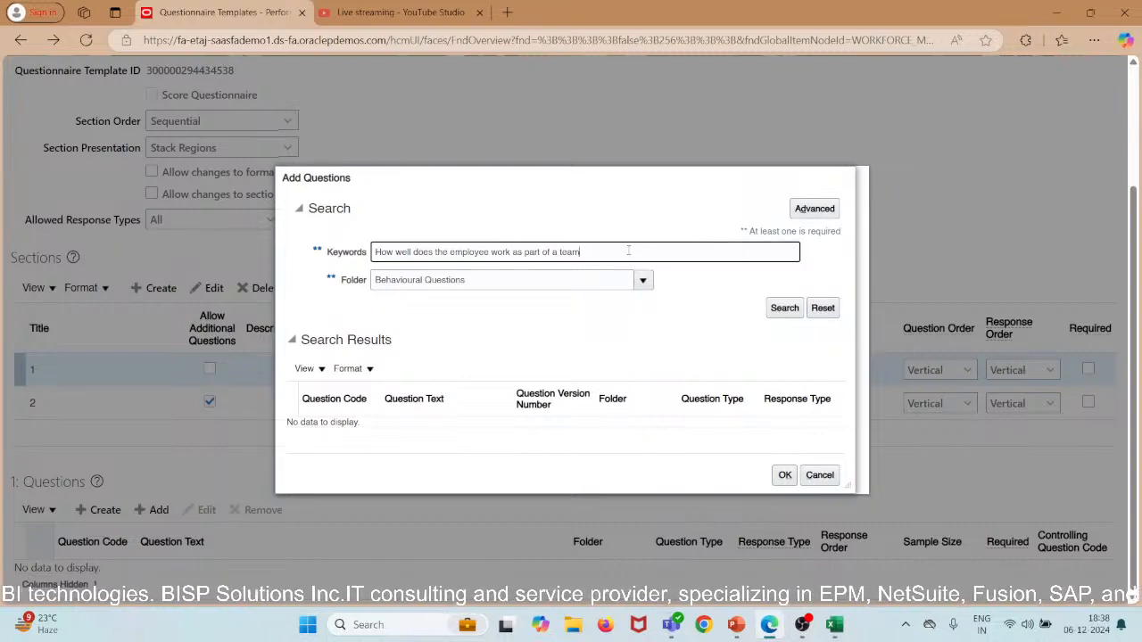
click(784, 308)
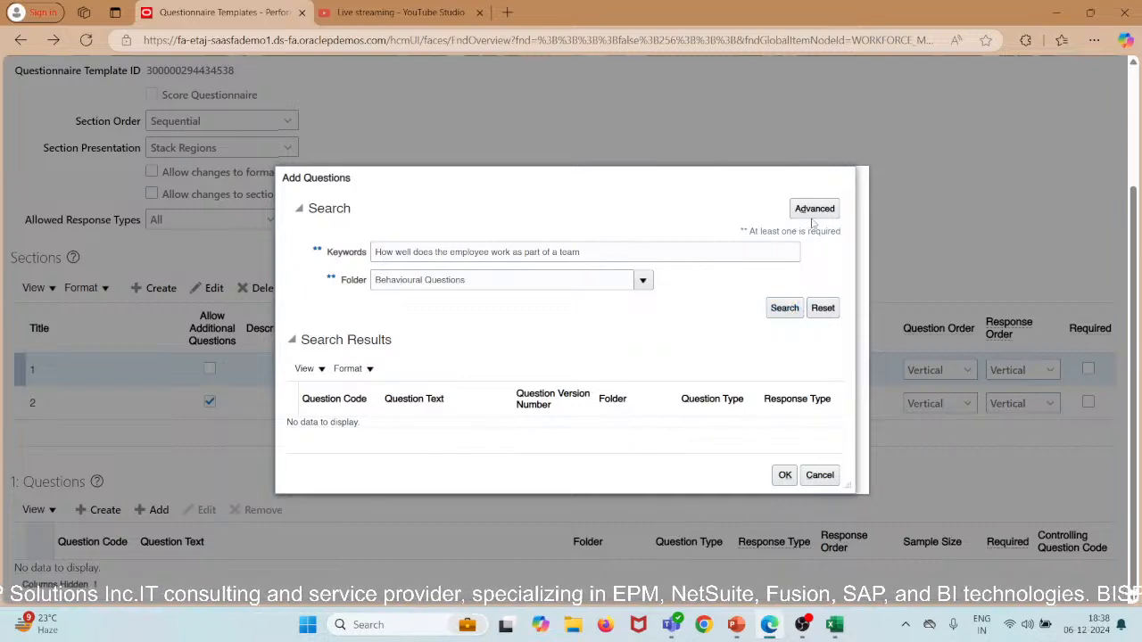
Step: Clear the keywords and search the Behavioural Questions folder again, followed by the Question Library folder
drag(775, 259, 233, 234)
key(BackSpace)
click(784, 308)
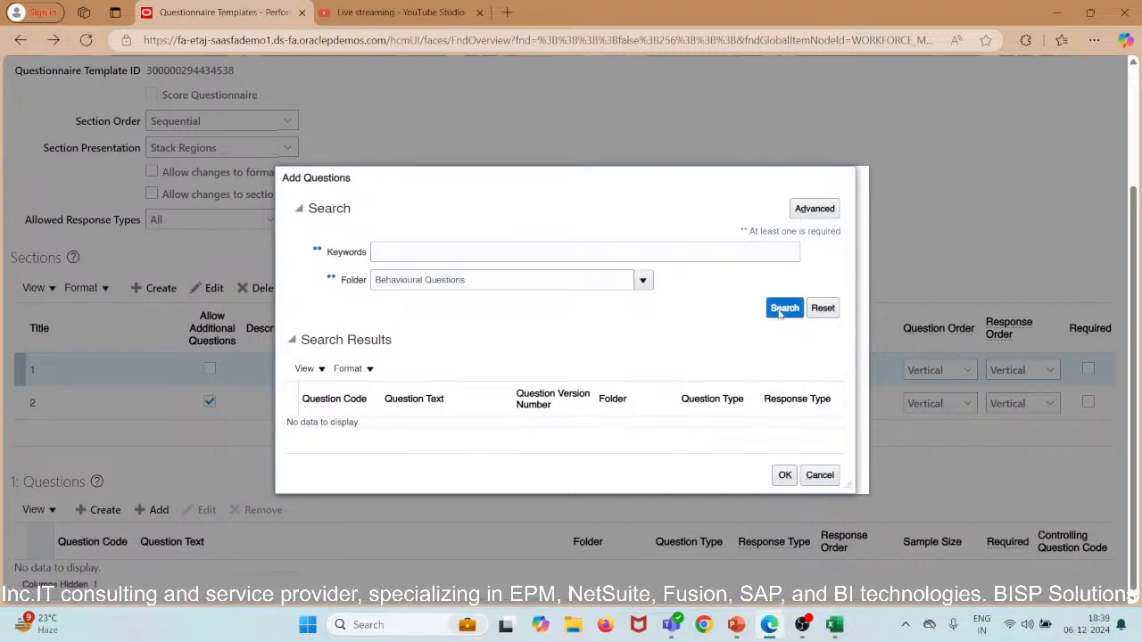
click(642, 280)
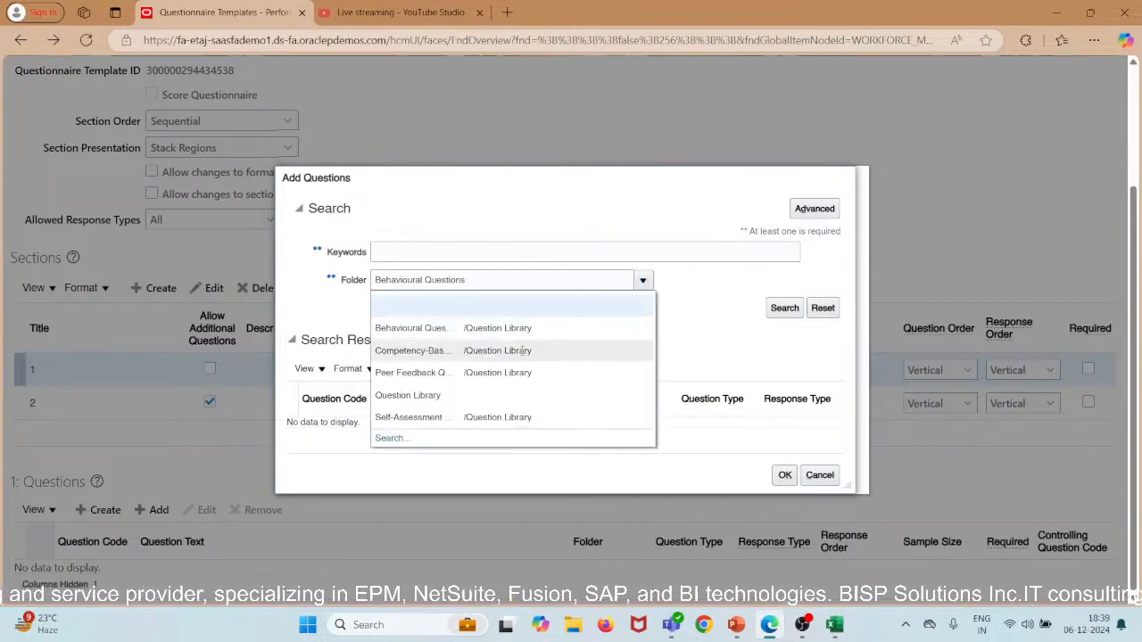
click(446, 395)
click(784, 310)
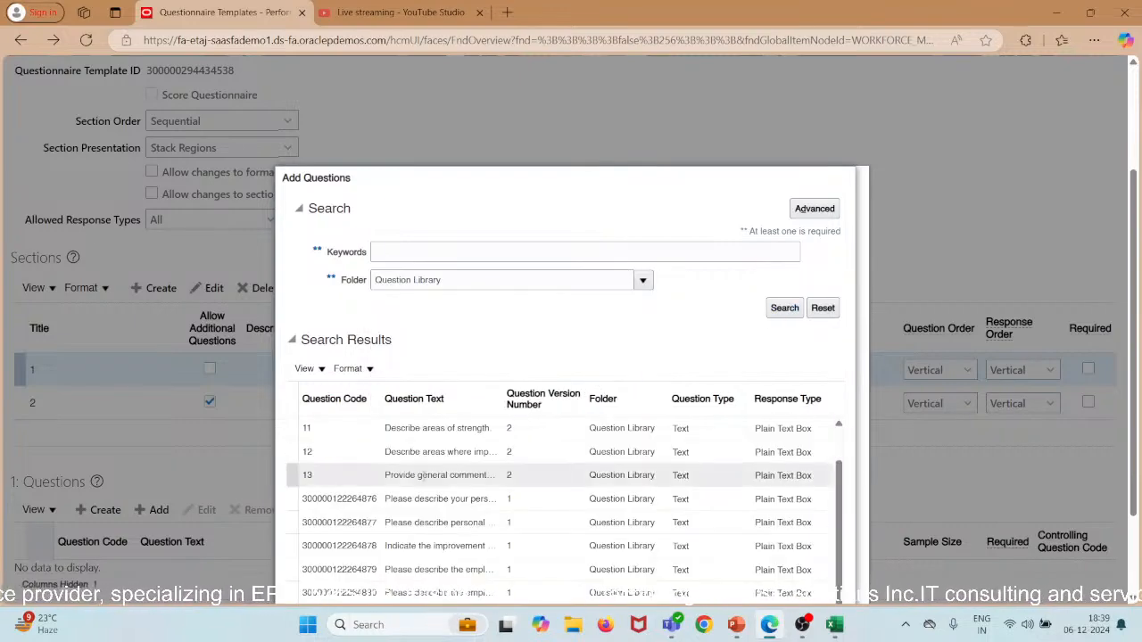
Step: Look through the Question Library search results for the newly created questions
scroll(538, 314, down, 3)
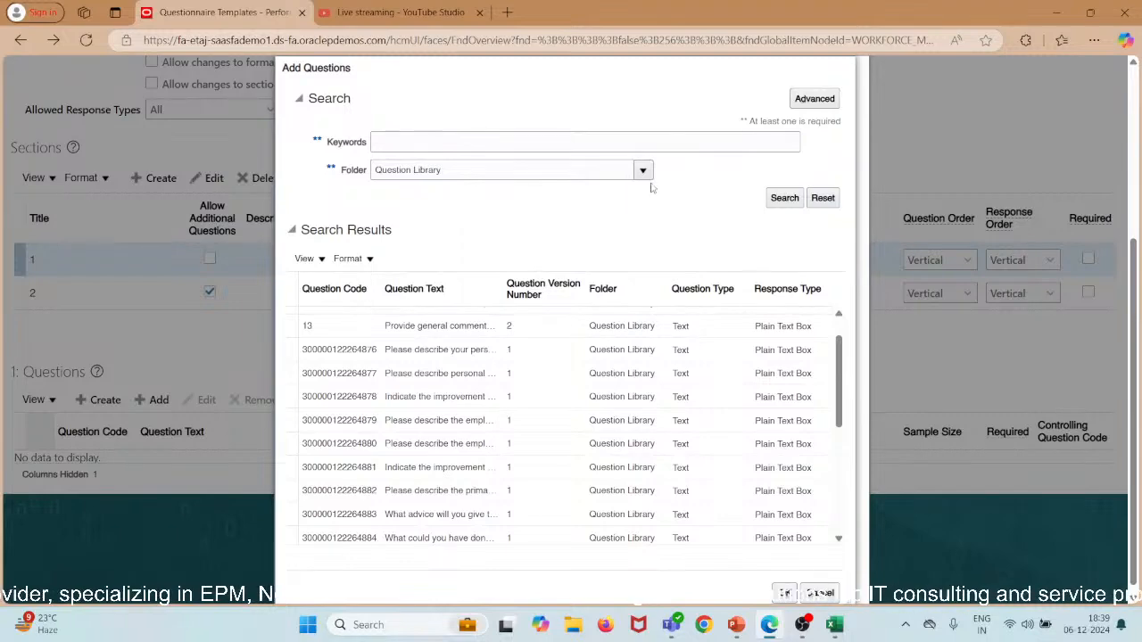
scroll(789, 273, up, 6)
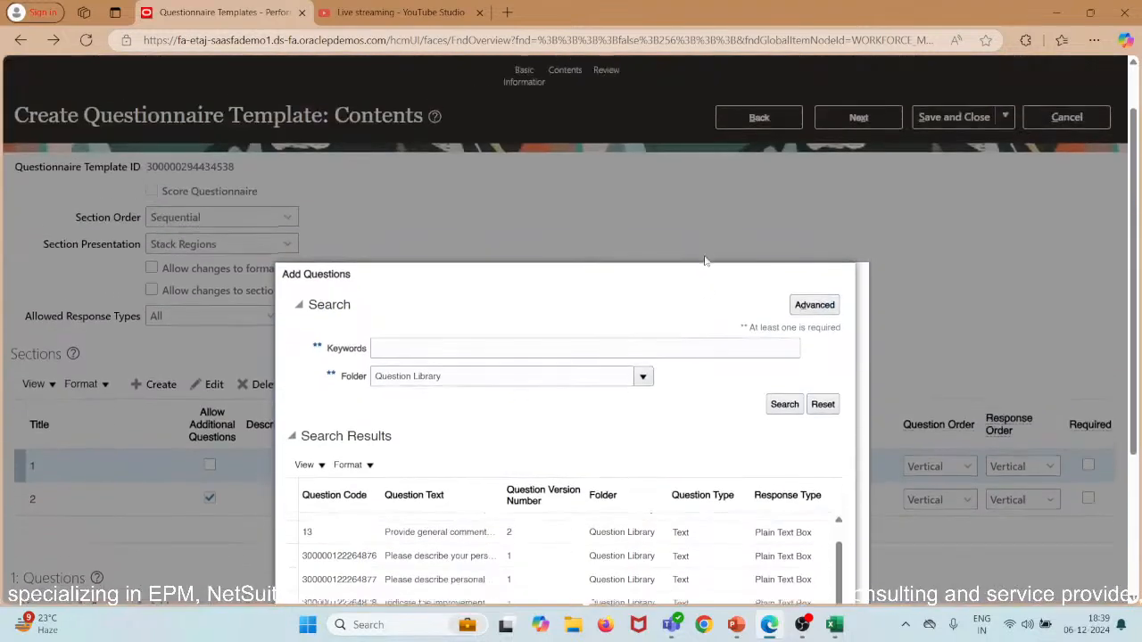
scroll(651, 372, down, 6)
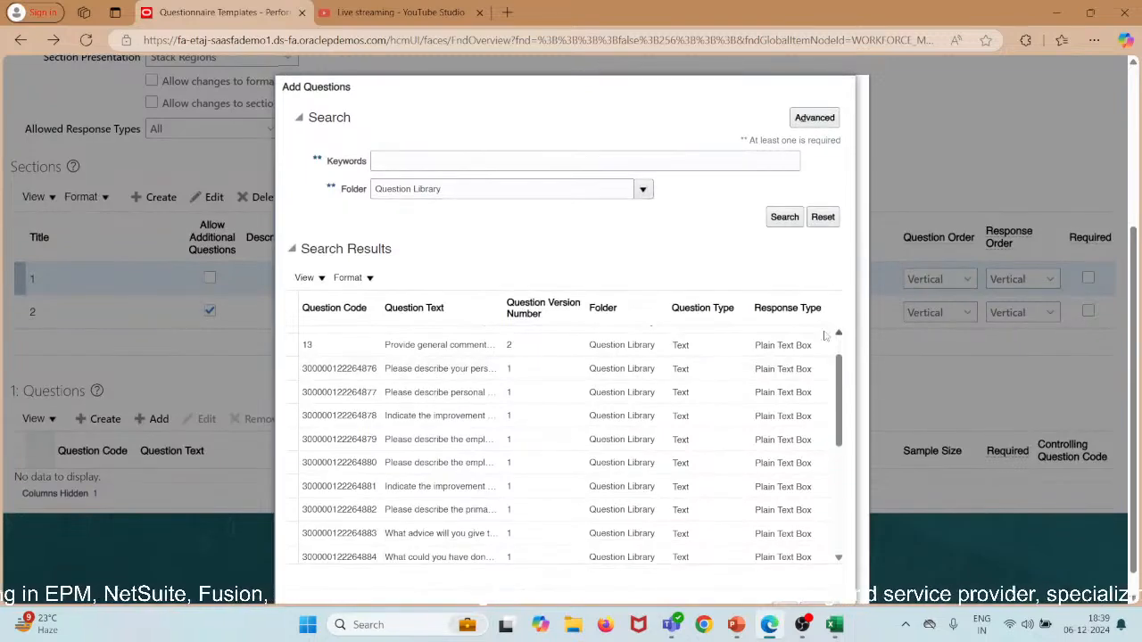
scroll(825, 336, down, 3)
click(783, 331)
scroll(790, 265, down, 1)
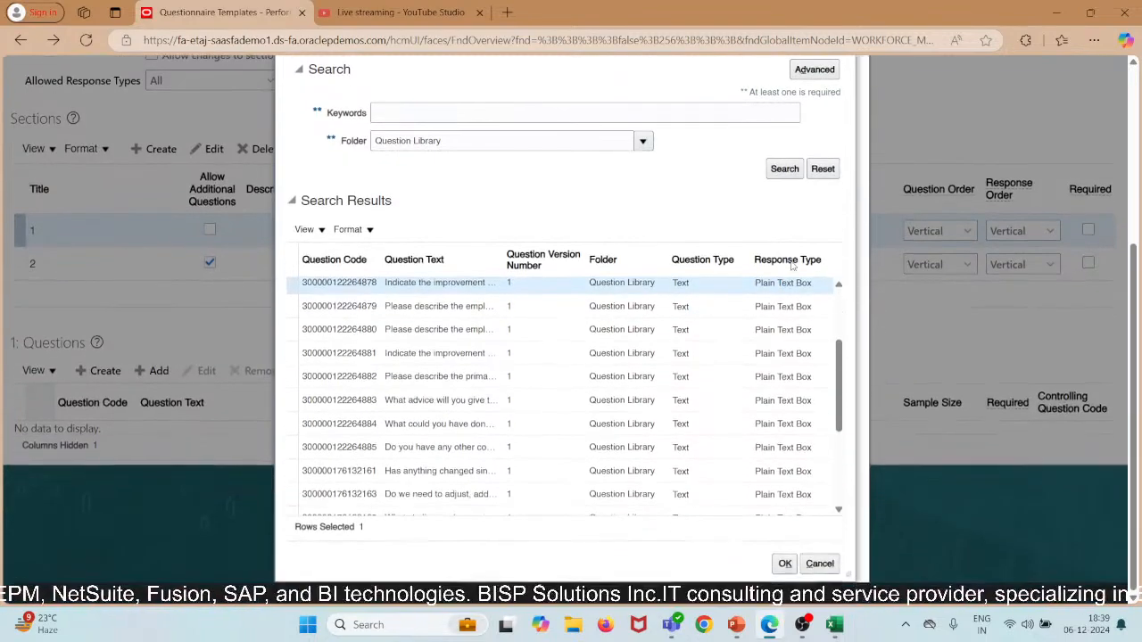
Step: Cancel adding questions and the new questionnaire template, and return to the Performance tasks
click(818, 584)
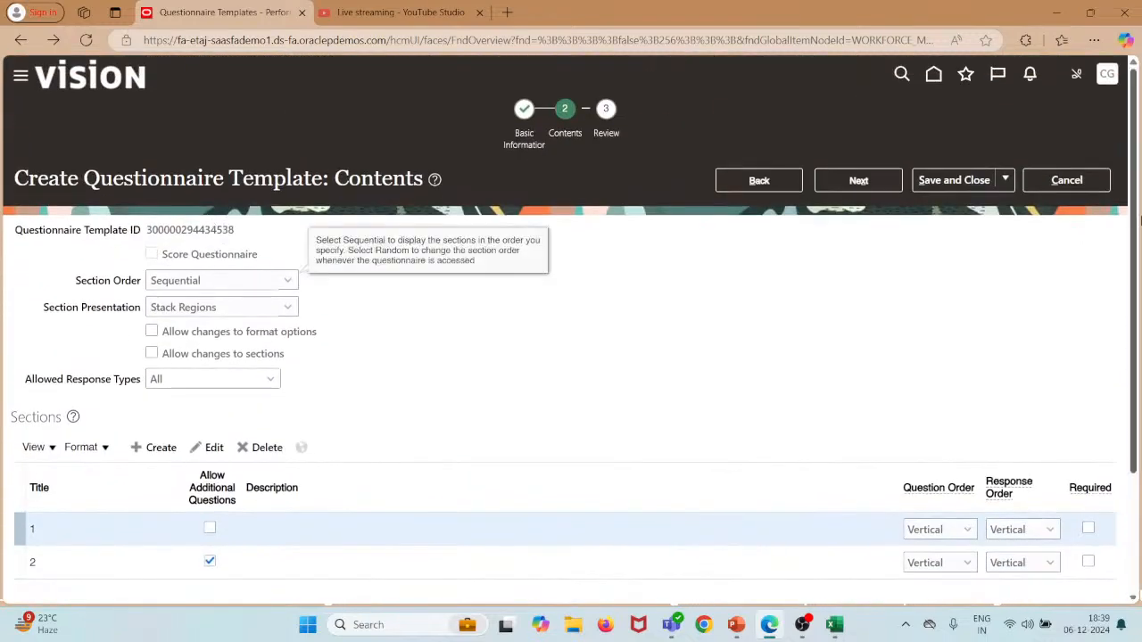
click(1071, 184)
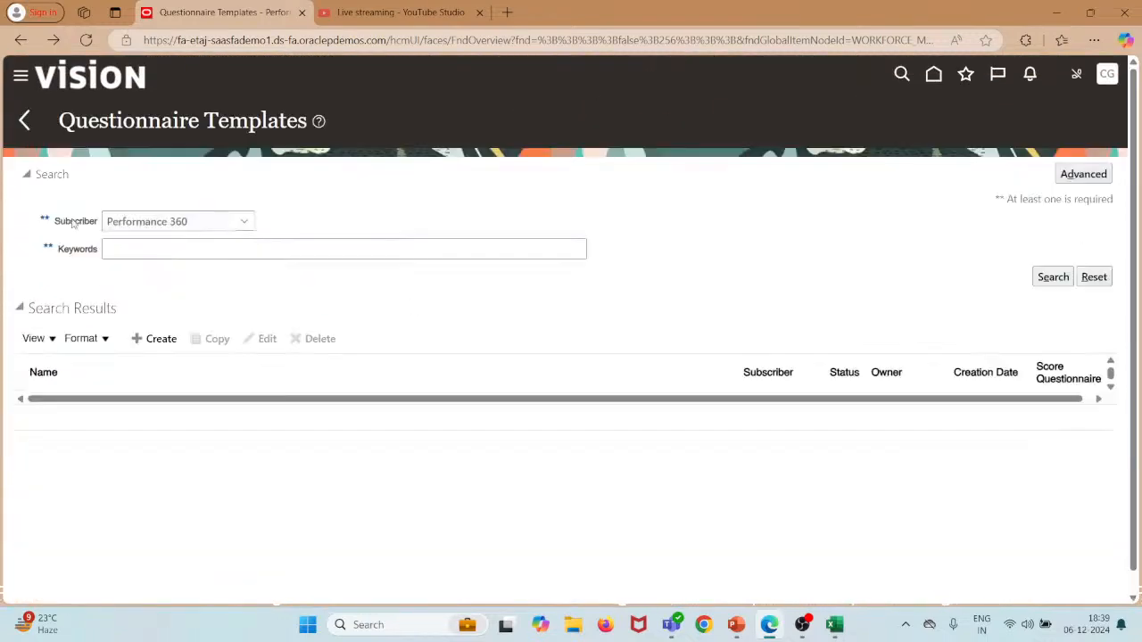
click(24, 120)
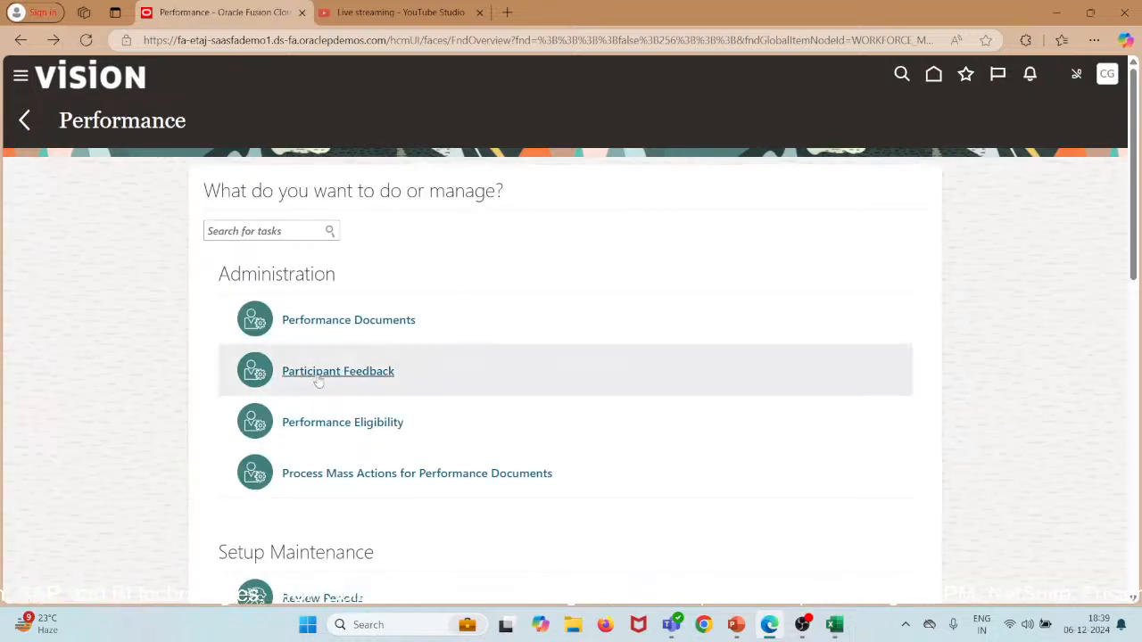
Step: In the Questions task's Behavioural Questions folder, set "How well does the employee work as part of a team?" to Active and save it
scroll(319, 382, down, 4)
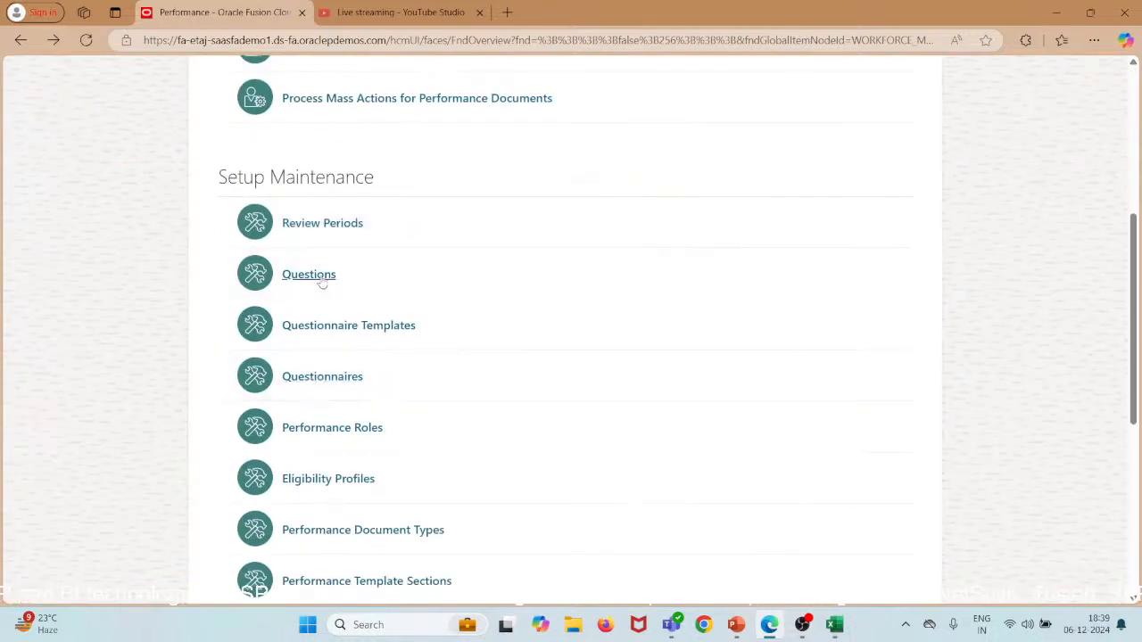
click(321, 279)
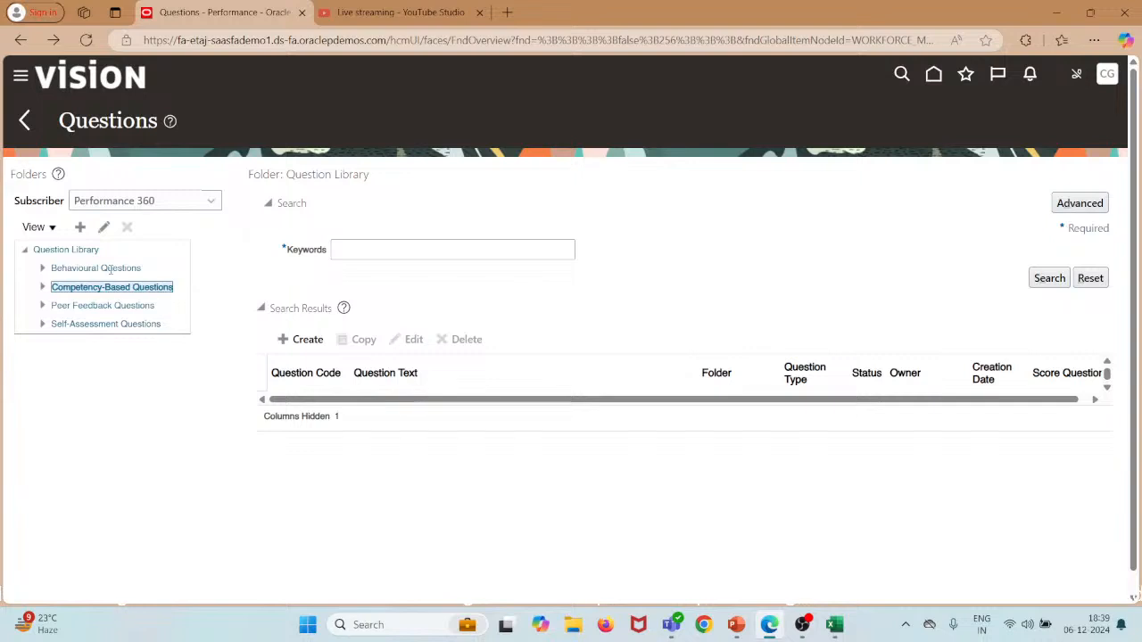
click(109, 269)
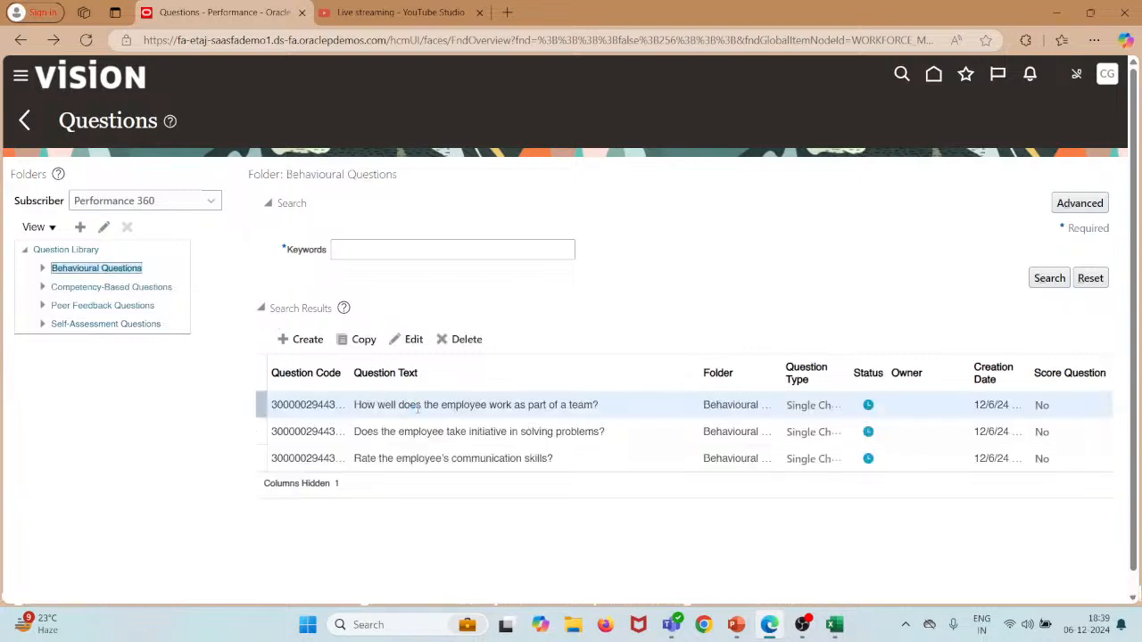
click(407, 339)
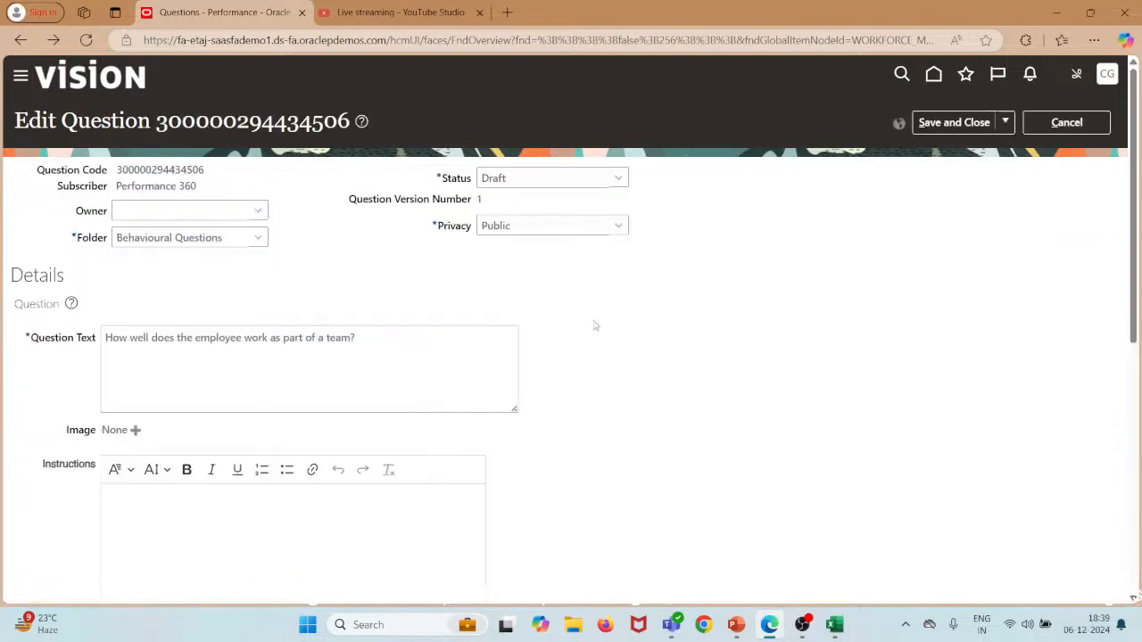
click(618, 178)
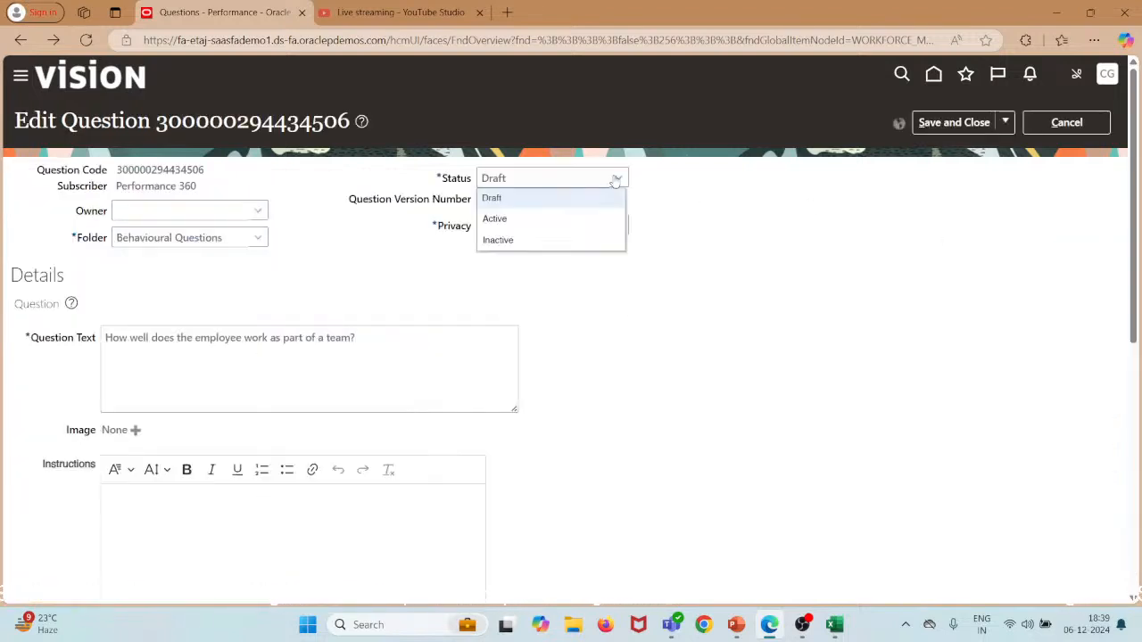
click(562, 217)
click(953, 123)
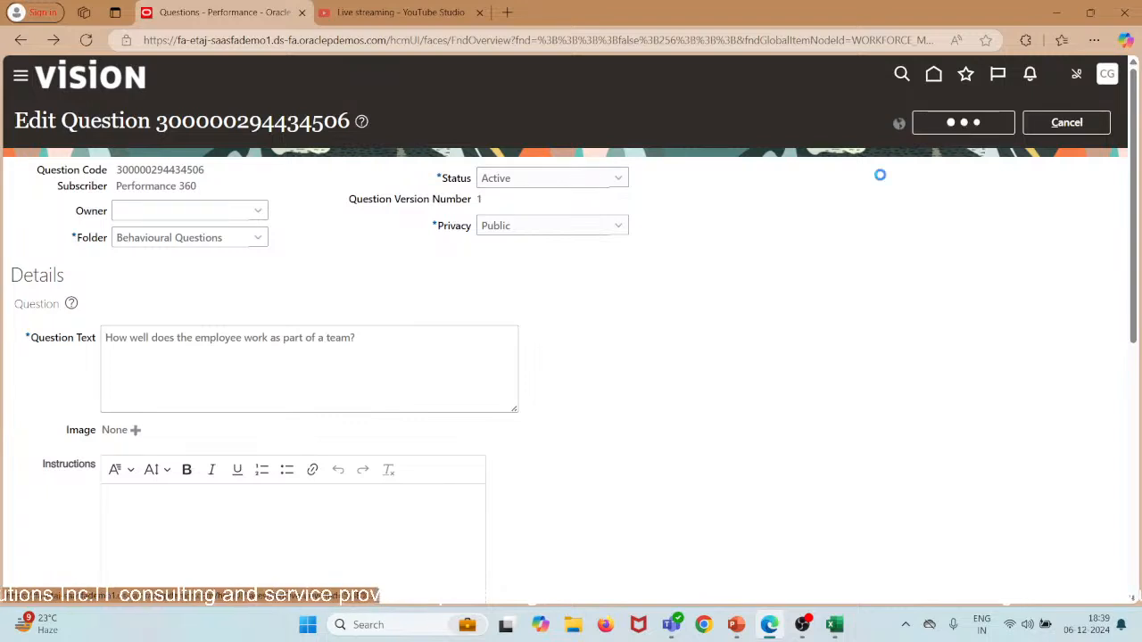
click(607, 349)
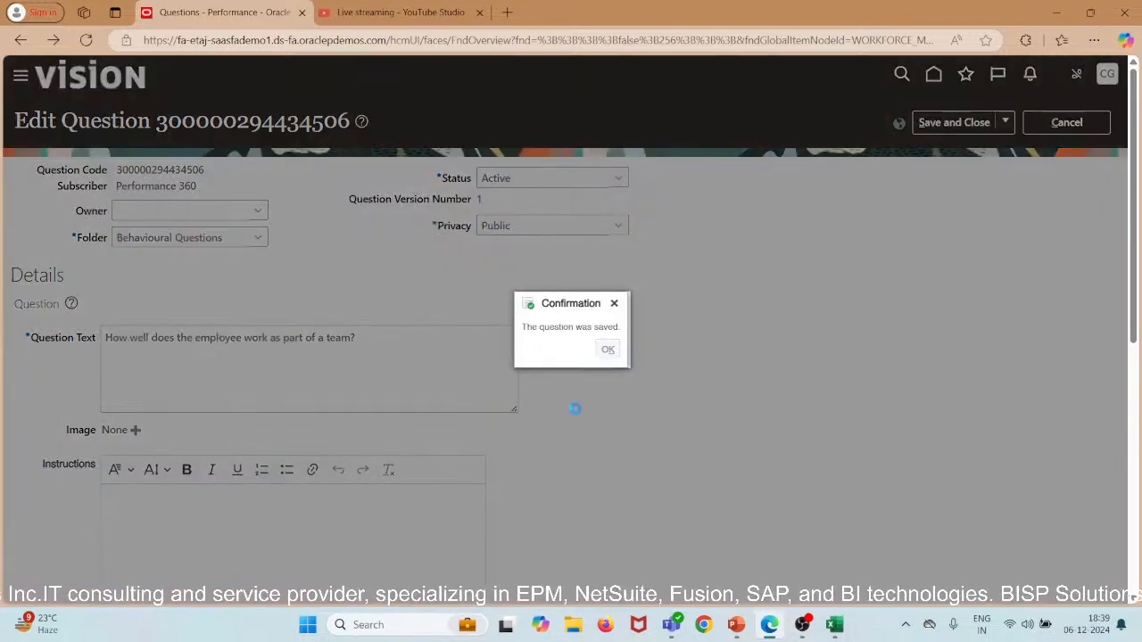
Step: Set the status of "Does the employee take initiative in solving problems?" to Active and save the question
click(364, 433)
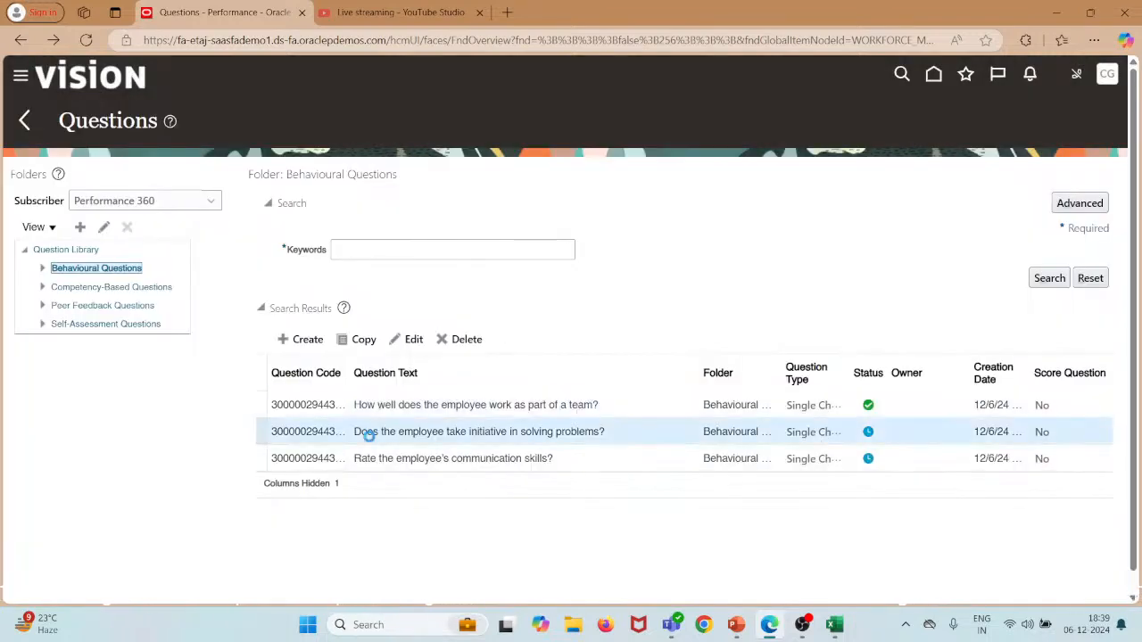
click(410, 339)
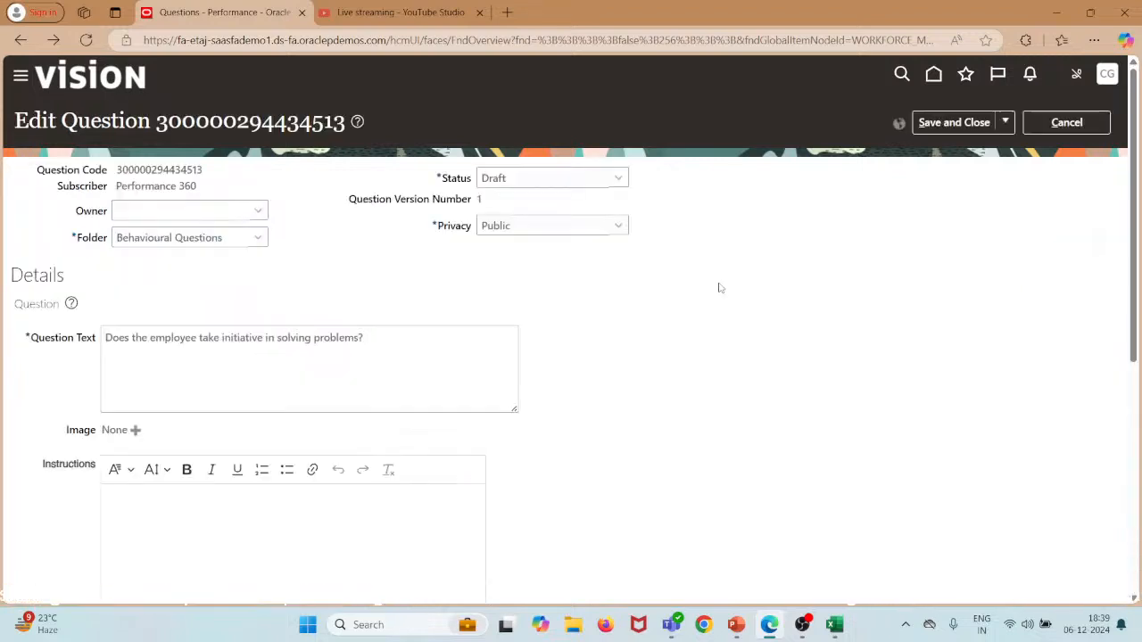
click(611, 181)
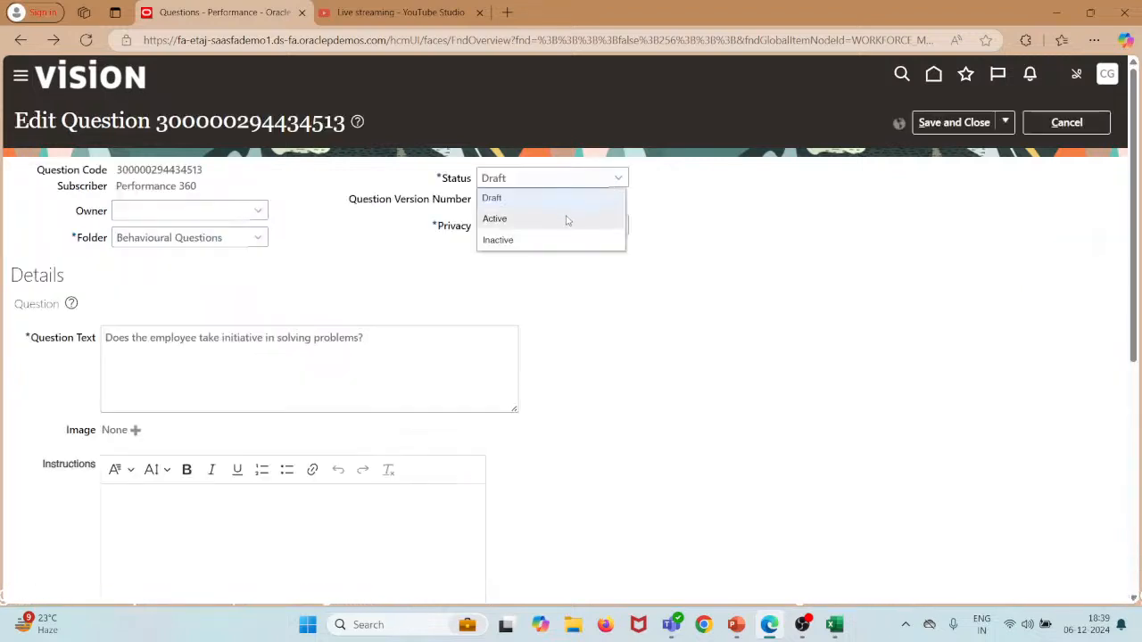
click(566, 220)
click(954, 122)
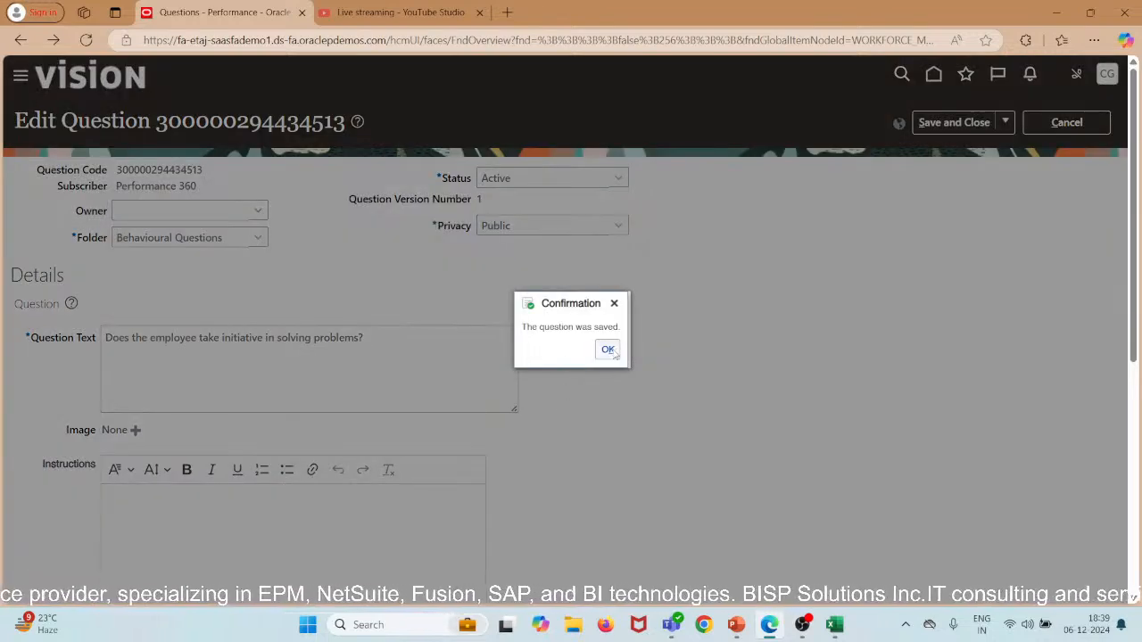
click(610, 351)
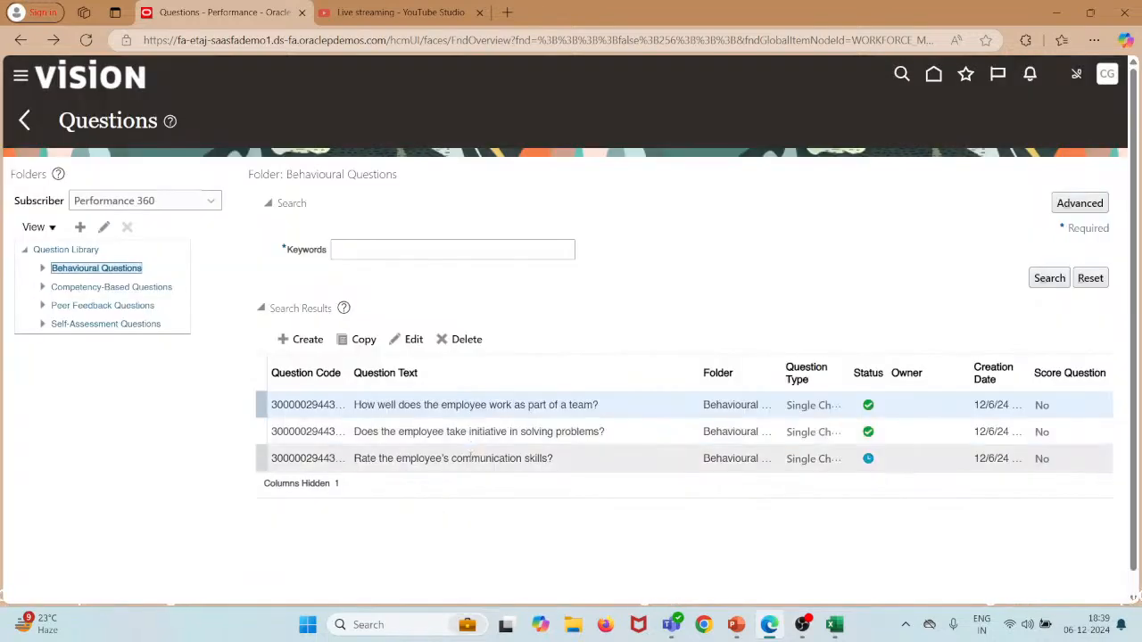
Step: Set the status of "Rate the employee's communication skills?" to Active and save the question
click(473, 456)
click(413, 339)
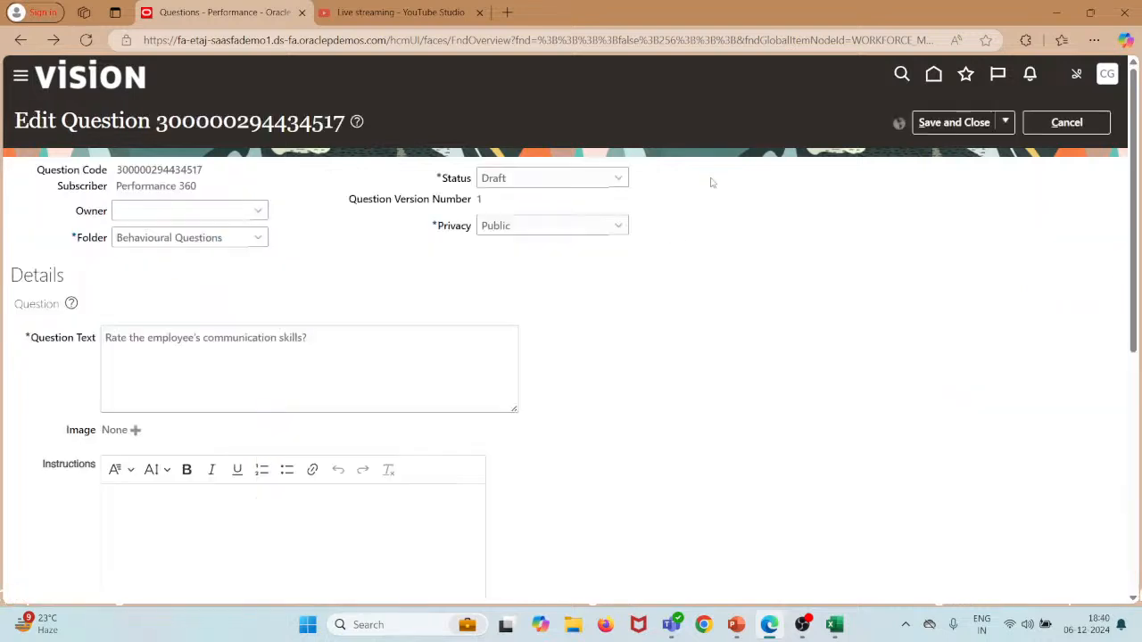
click(600, 187)
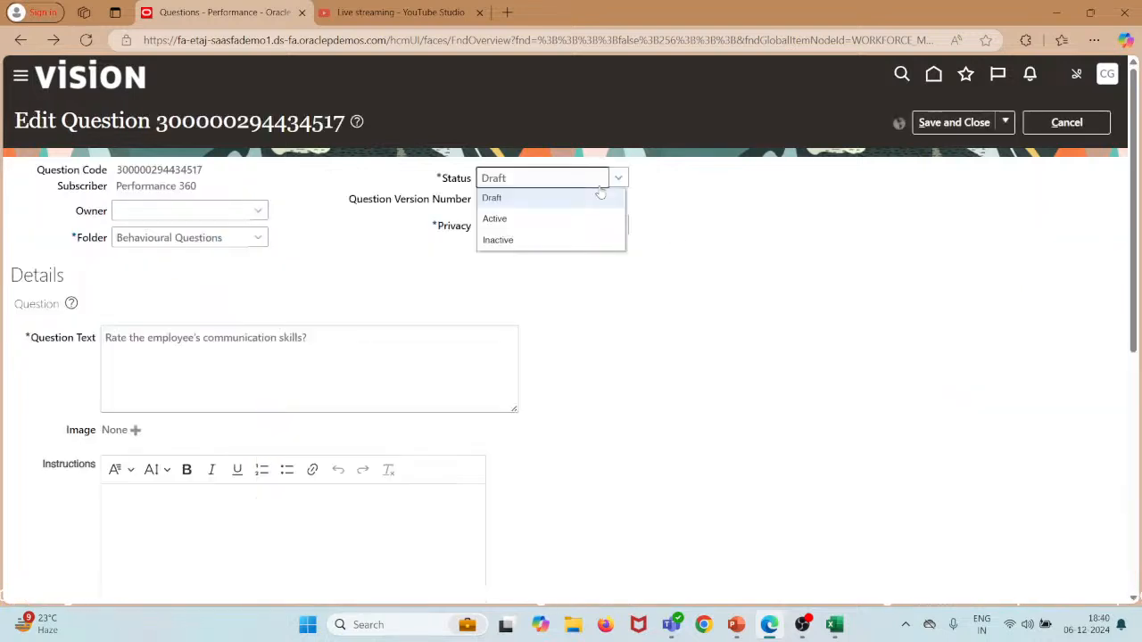
click(579, 219)
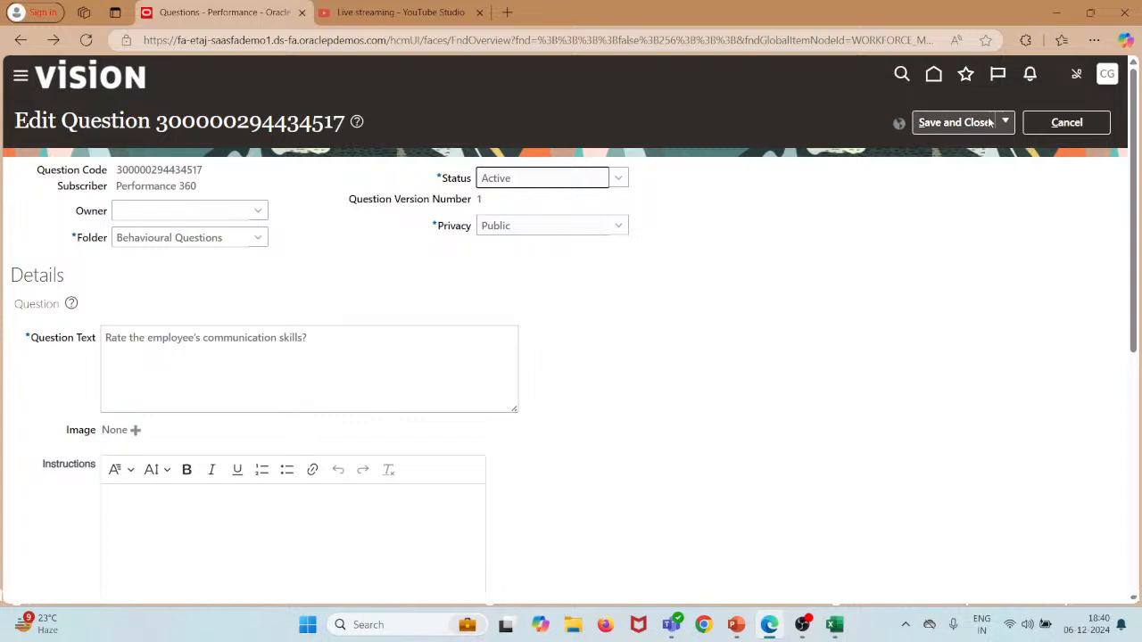
click(954, 123)
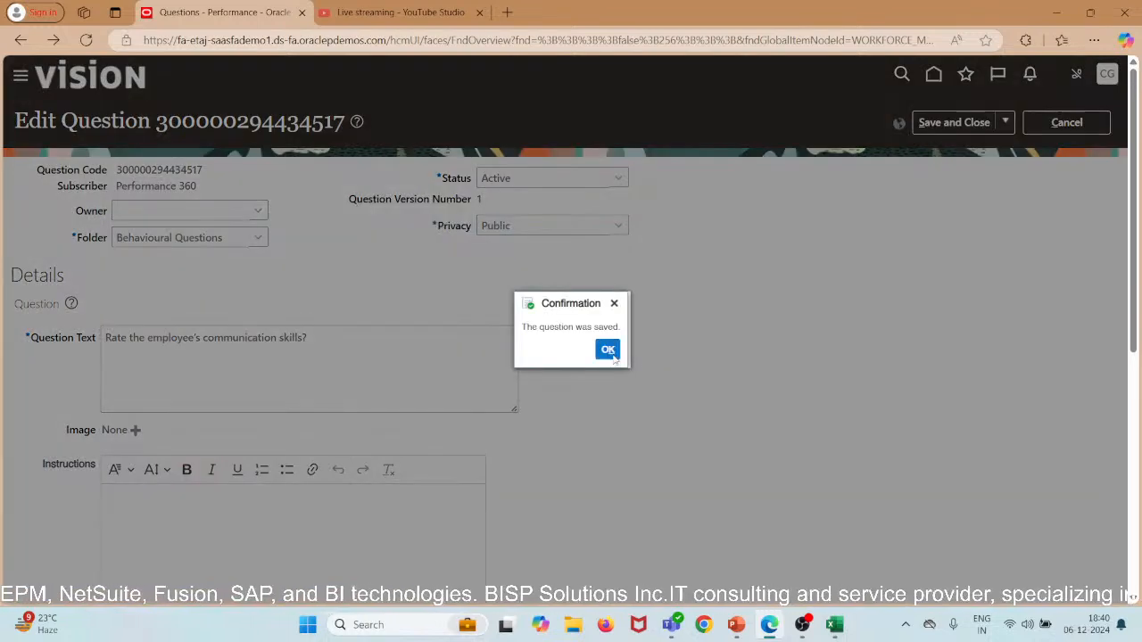
click(607, 349)
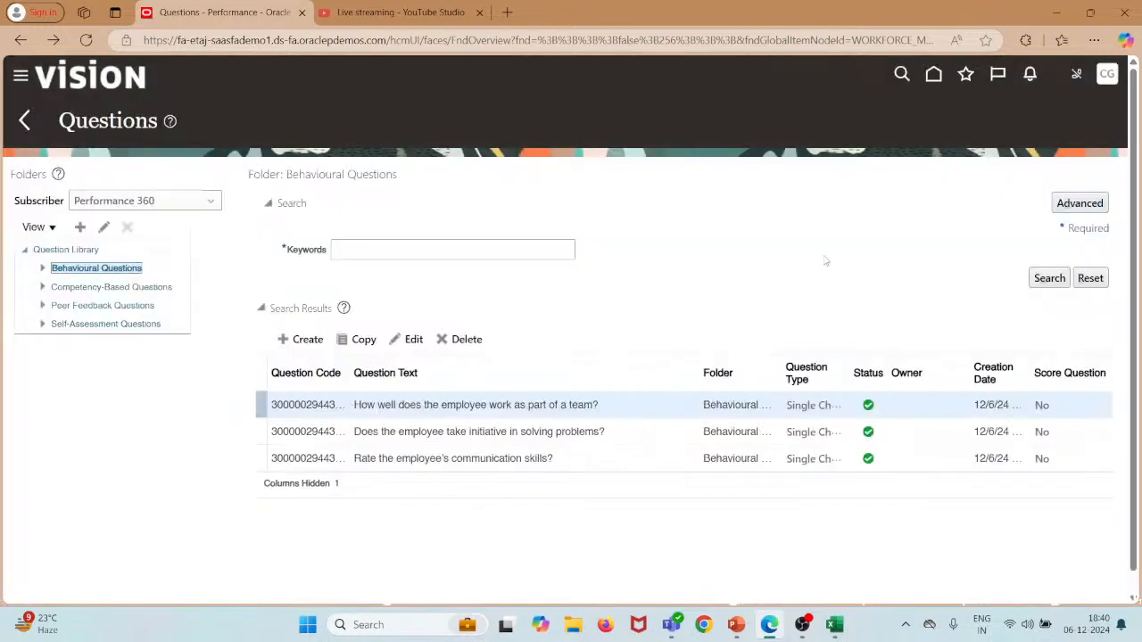
Step: In the Competency-Based Questions folder, set "Which technical skills has the employee demonstrated proficiency in?" to Active and save it
click(68, 287)
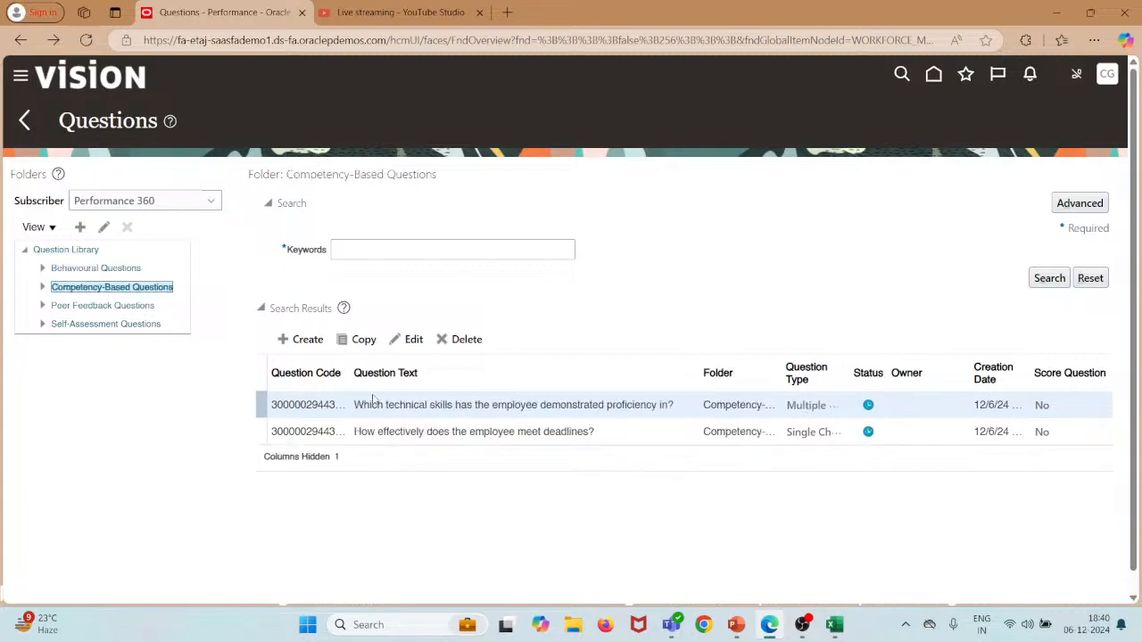
click(403, 339)
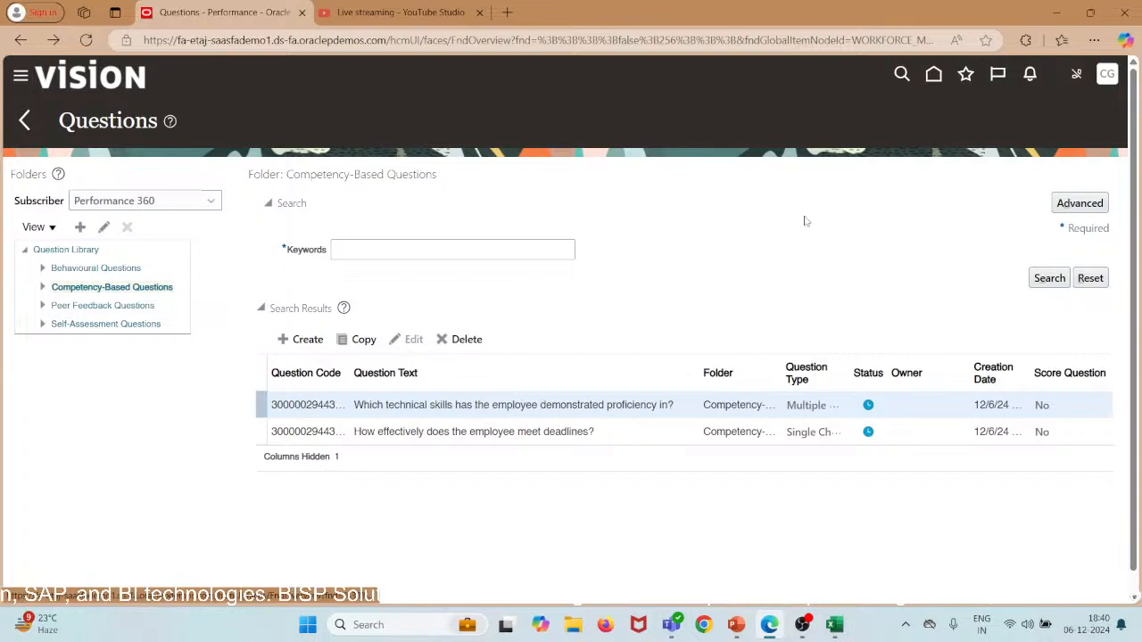
click(603, 177)
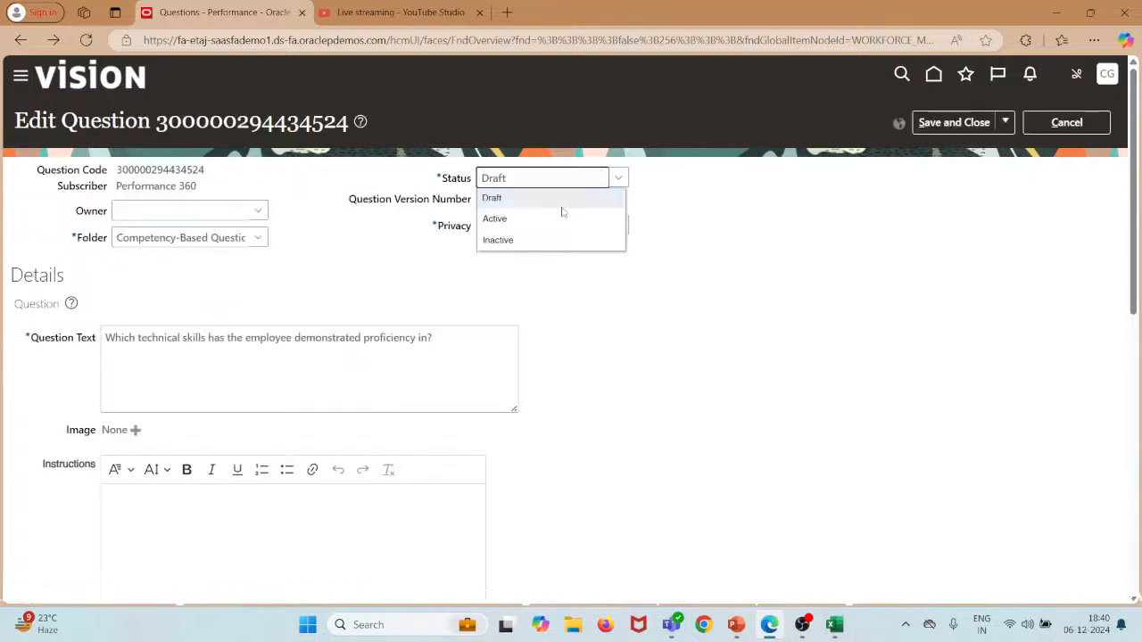
click(555, 219)
click(953, 122)
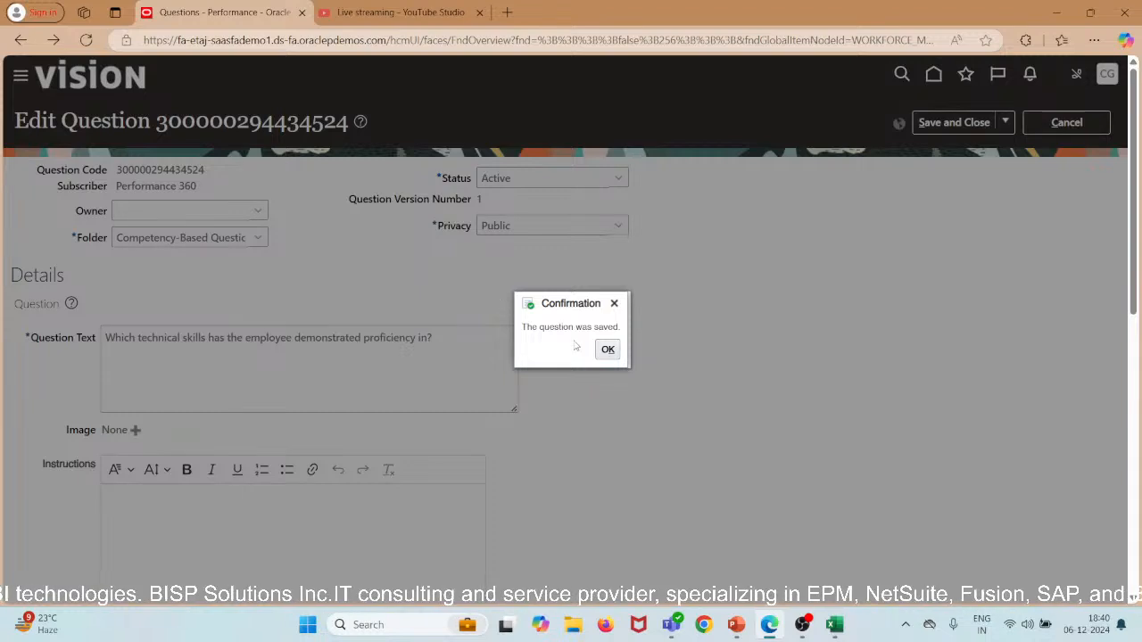
click(607, 349)
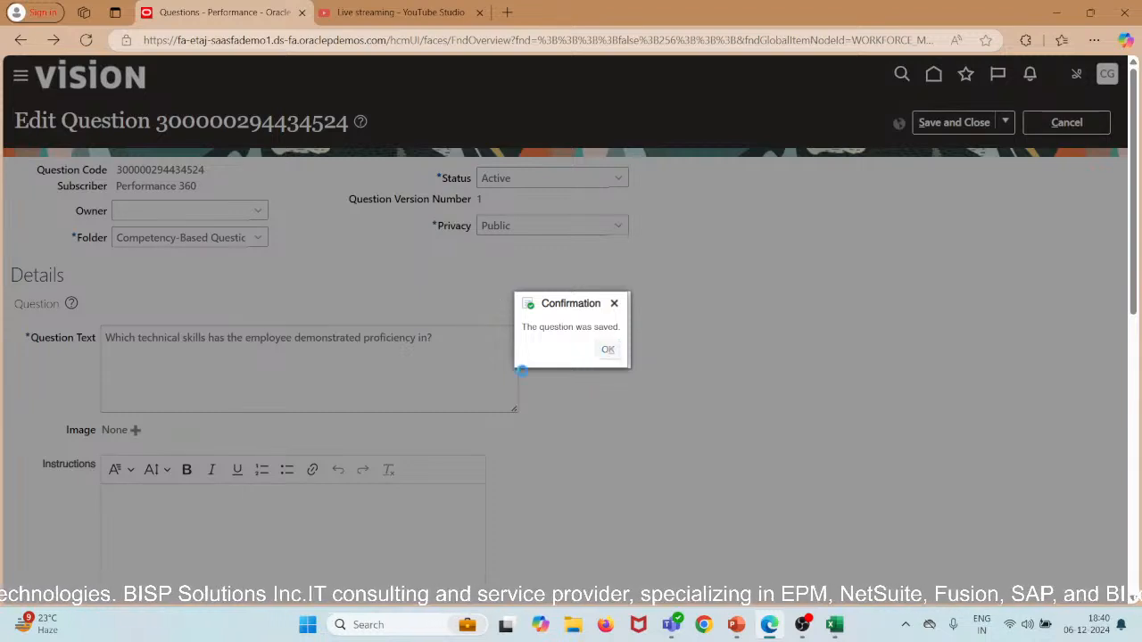
Step: Set the status of "How effectively does the employee meet deadlines?" to Active and save the question
click(511, 436)
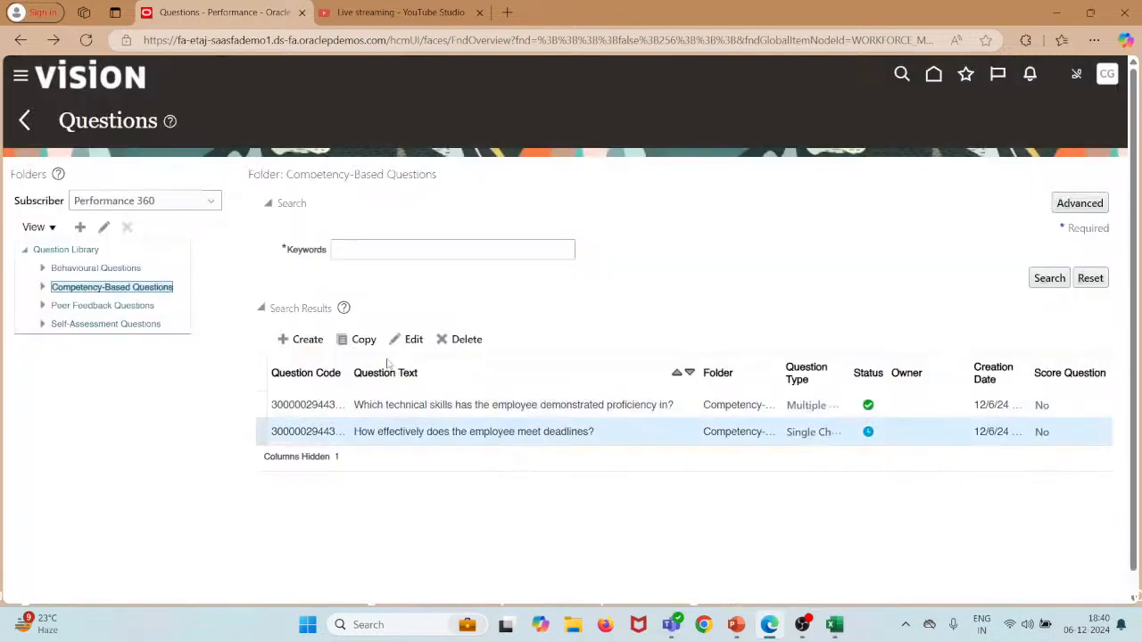
click(410, 339)
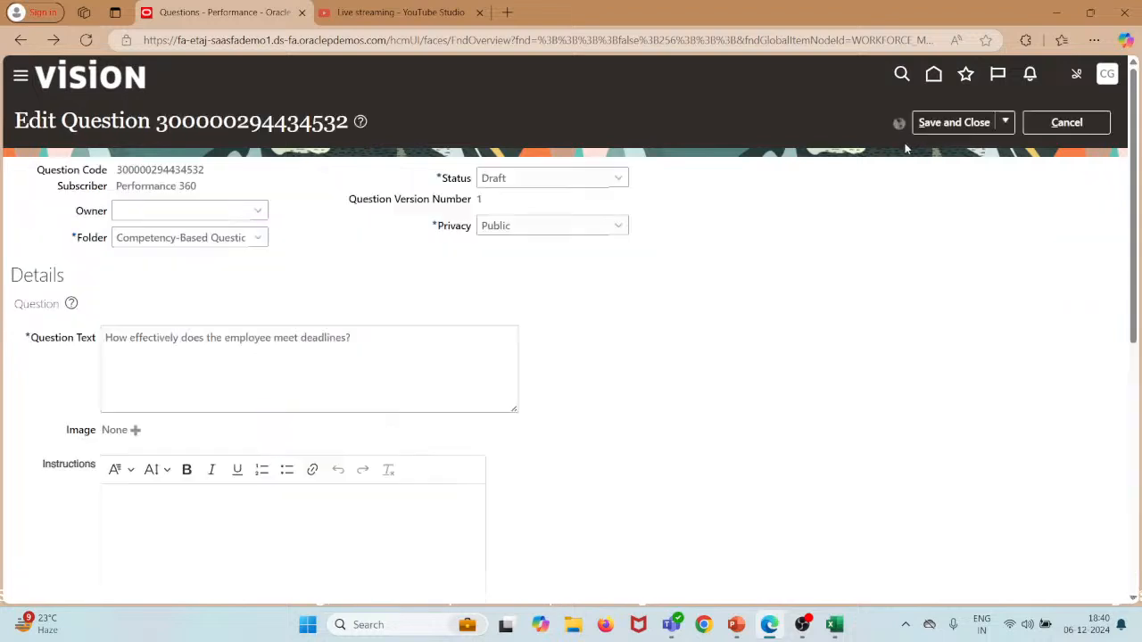
click(617, 178)
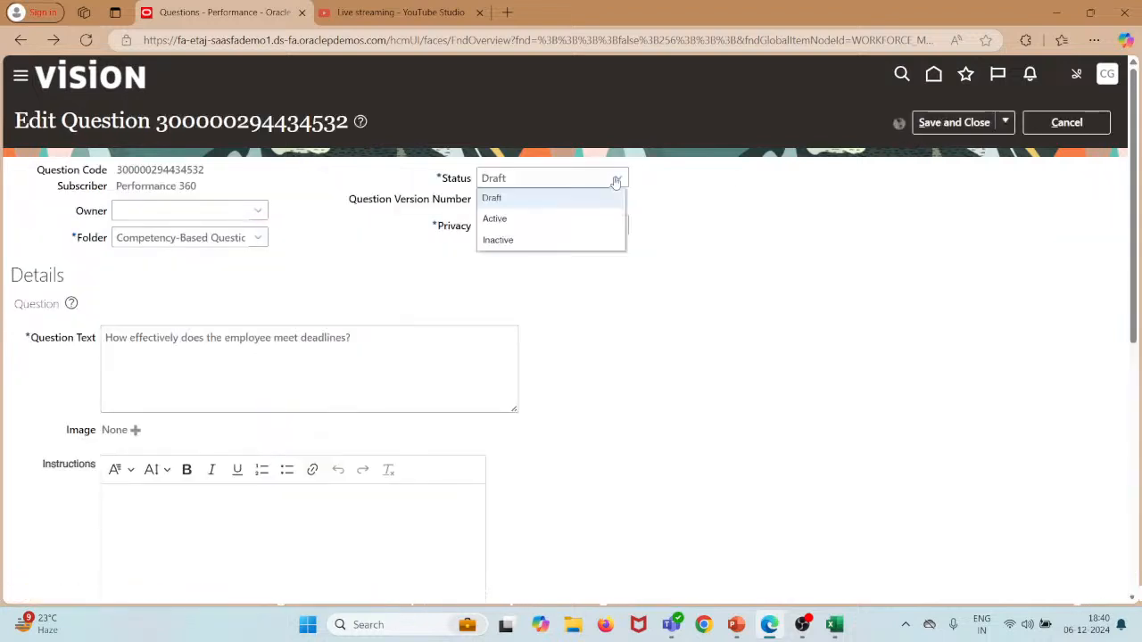
click(578, 221)
click(991, 128)
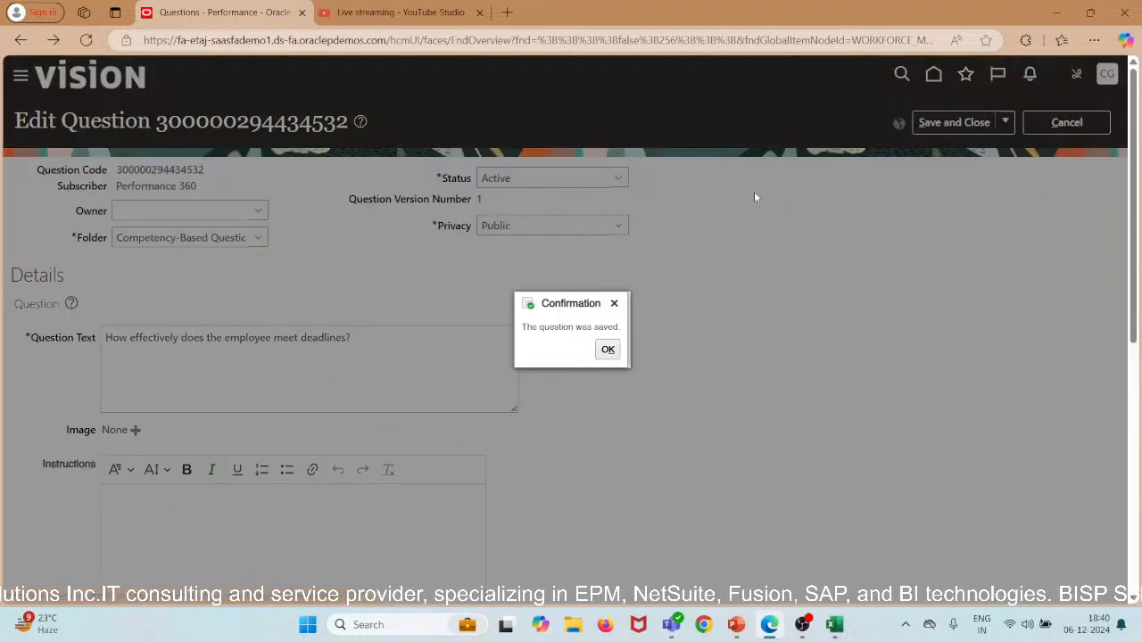
click(607, 349)
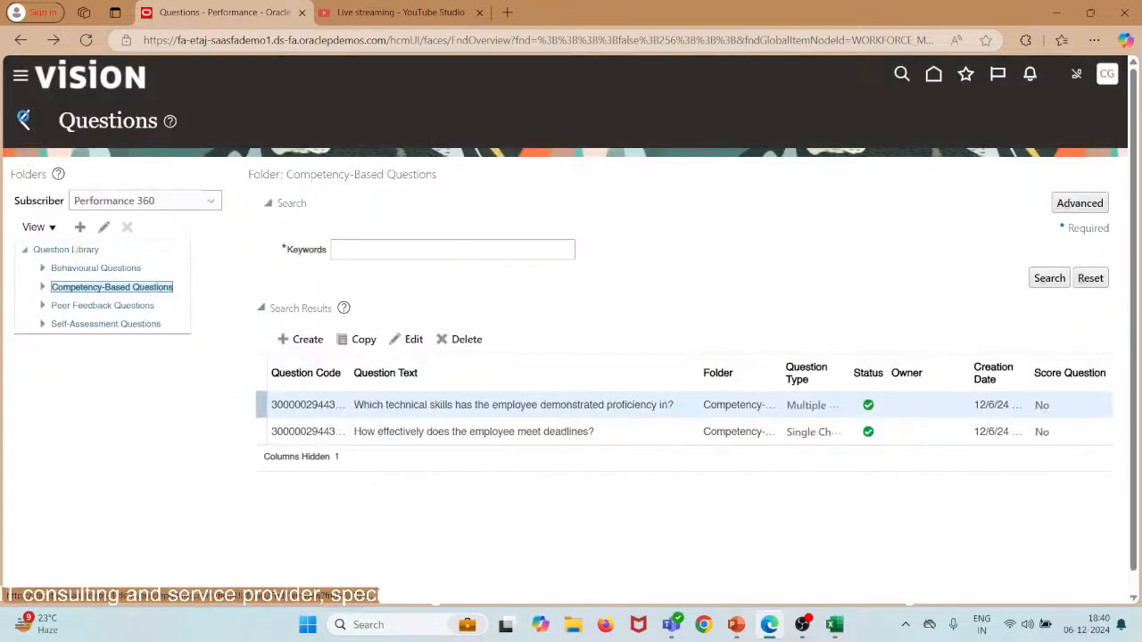
Step: Return to the Performance tasks, open Questionnaire Templates and start creating a new template for Performance 360
click(21, 121)
scroll(308, 404, down, 6)
scroll(307, 404, down, 3)
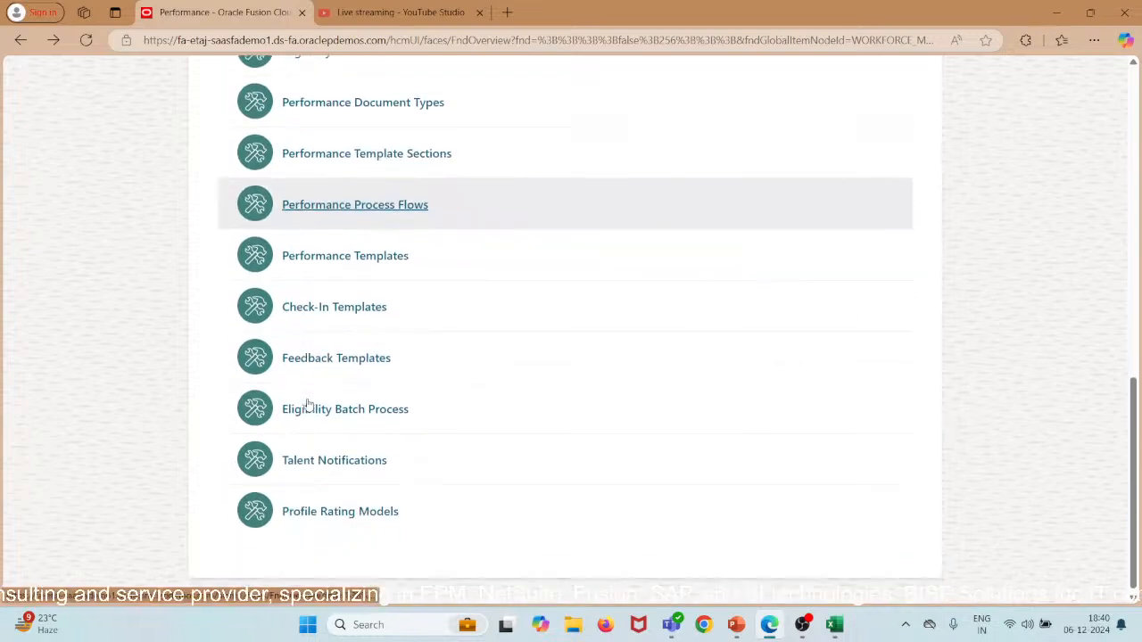
scroll(308, 404, up, 5)
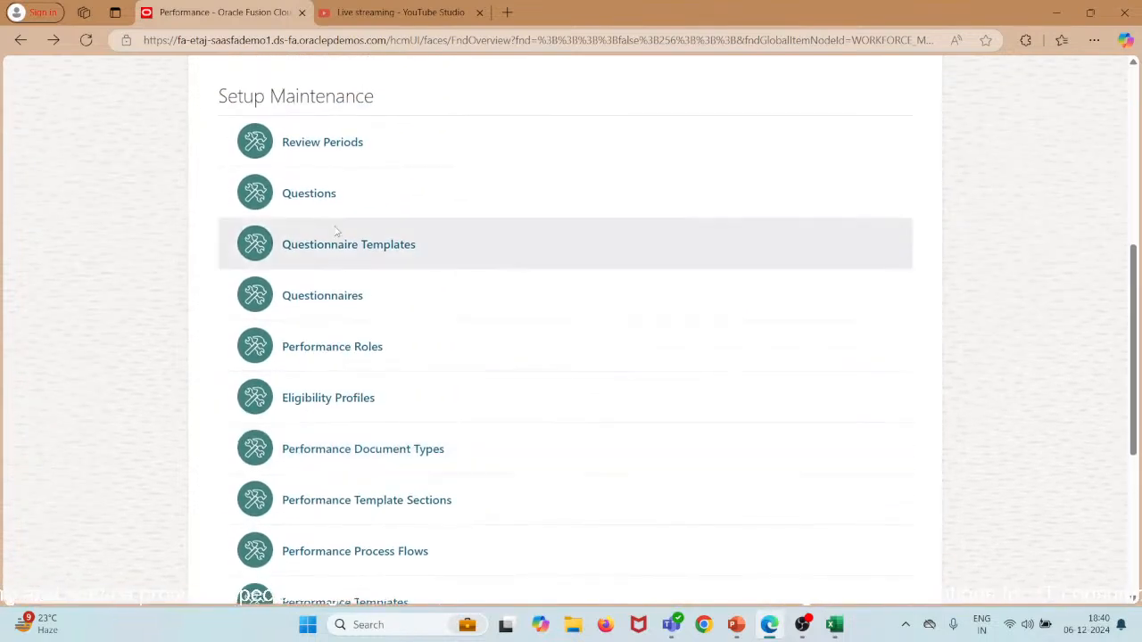
click(337, 243)
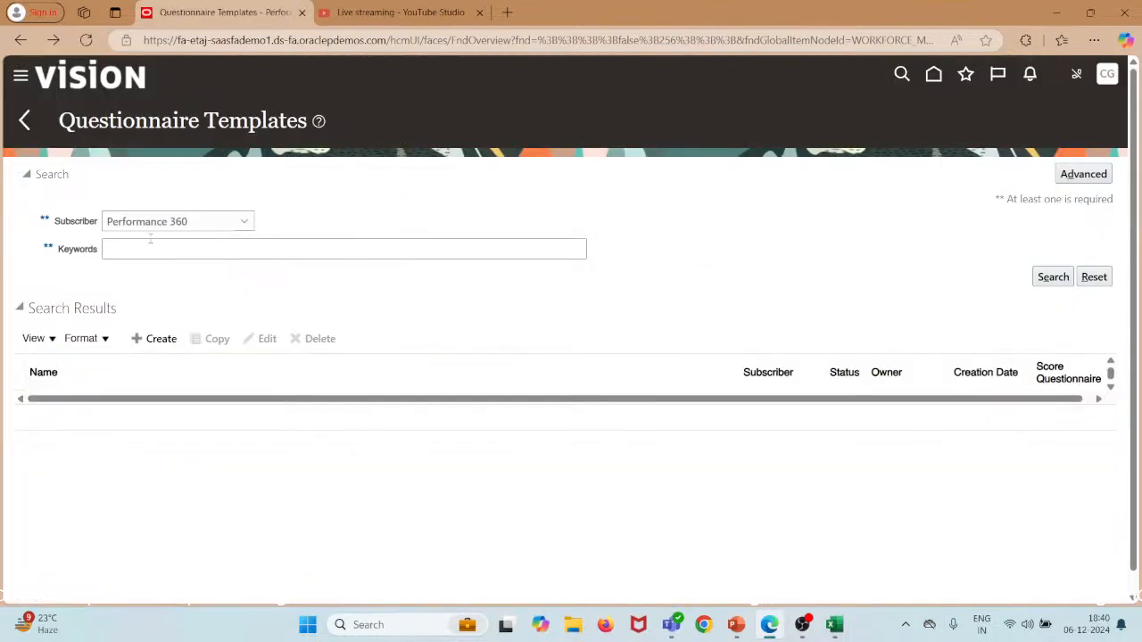
click(165, 340)
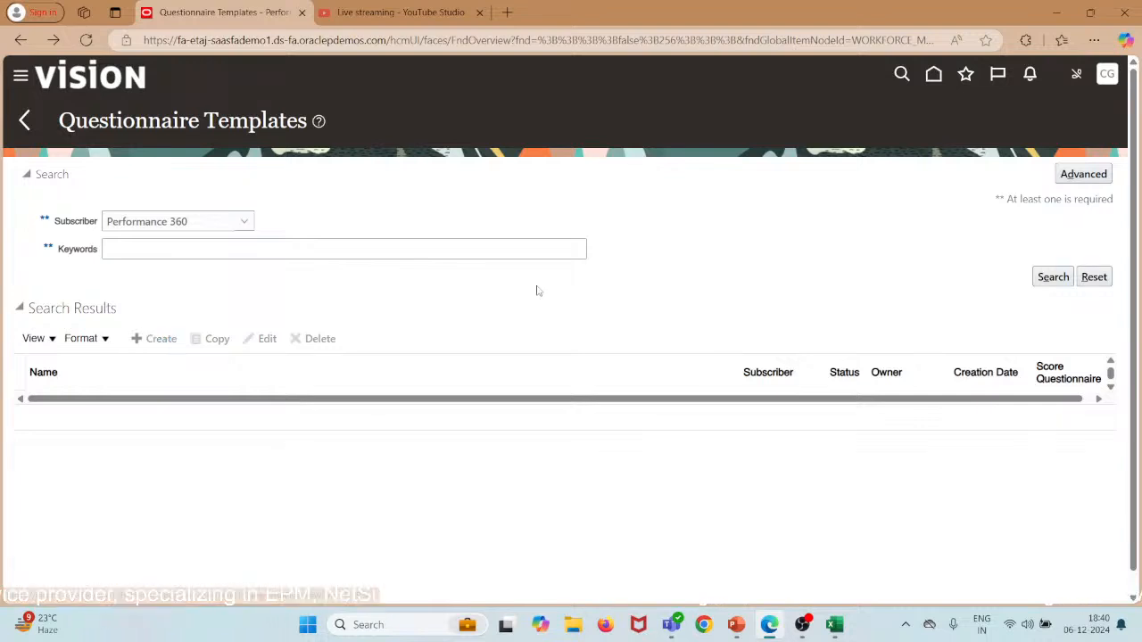
Step: Name the new questionnaire template "Questionnaires Template FY2025" and continue to its contents
click(266, 284)
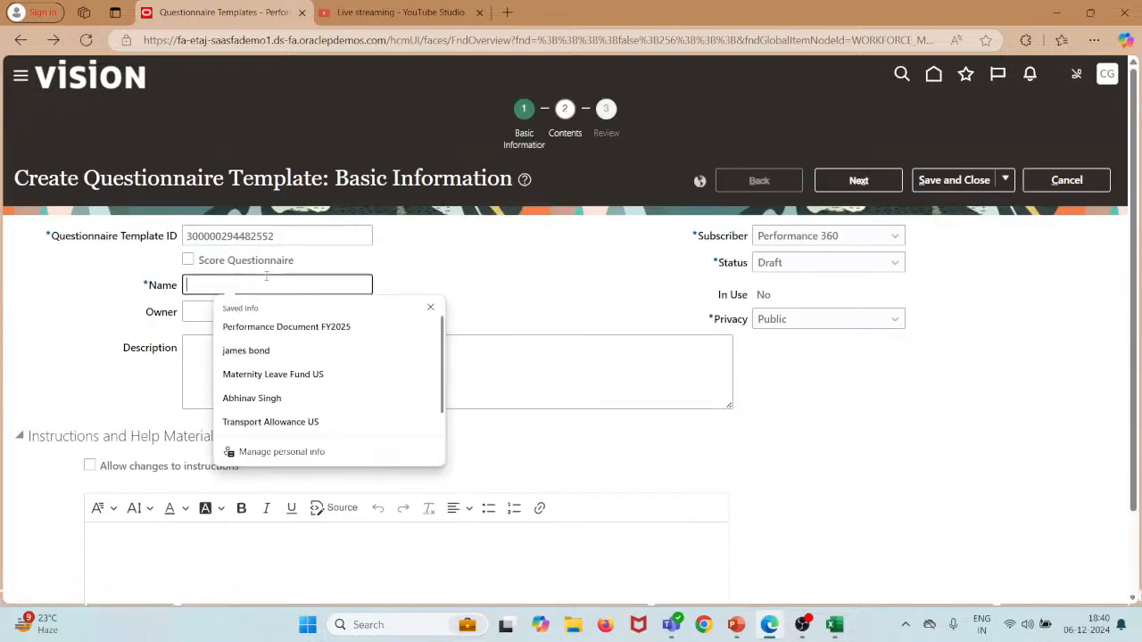
click(286, 328)
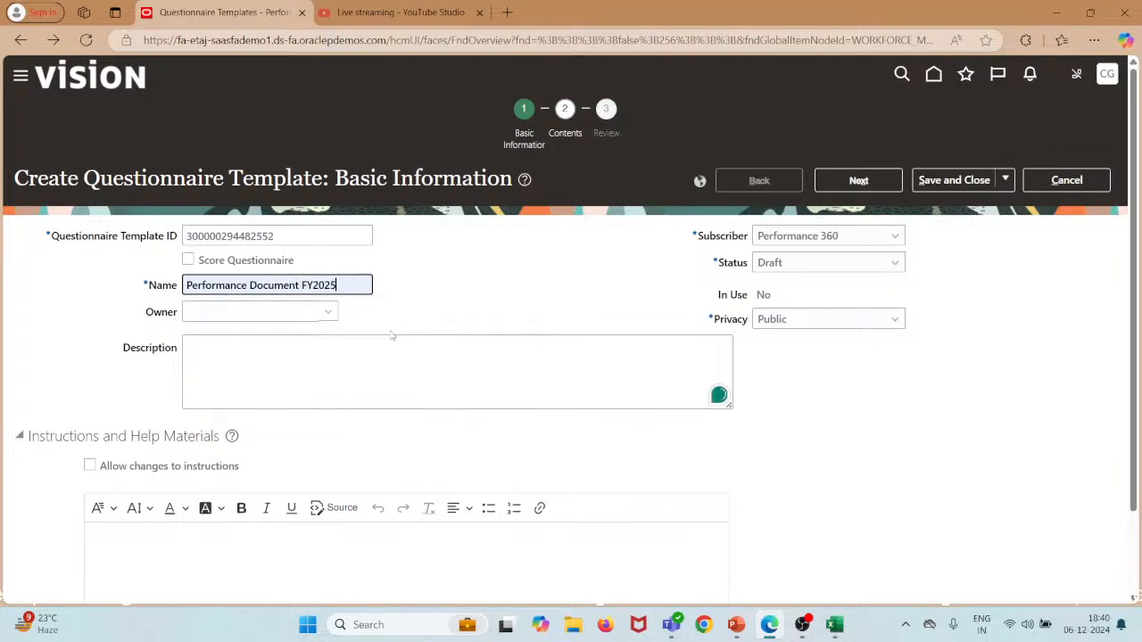
click(300, 287)
key(ctrl+shift+Left)
key(ctrl+shift+Left)
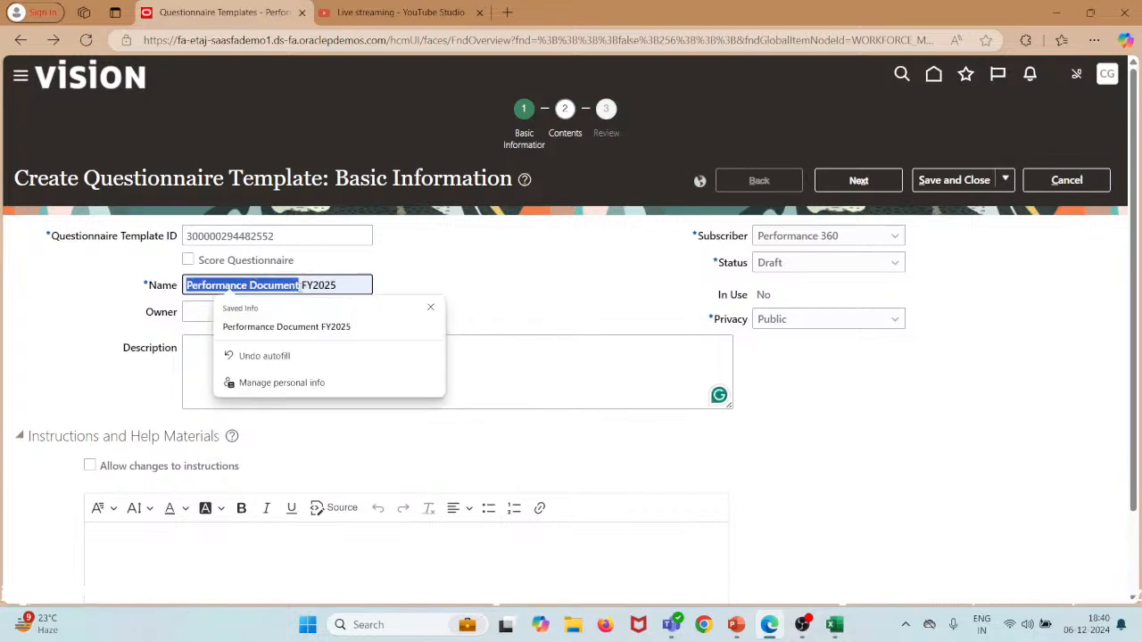
text(Questionna)
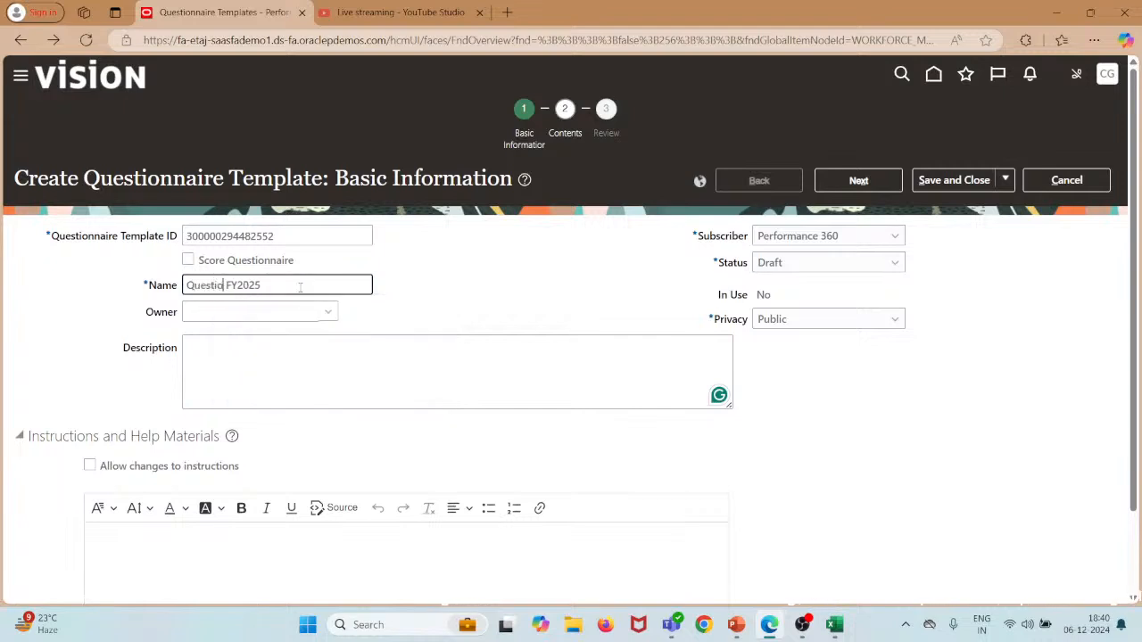
text(ires T)
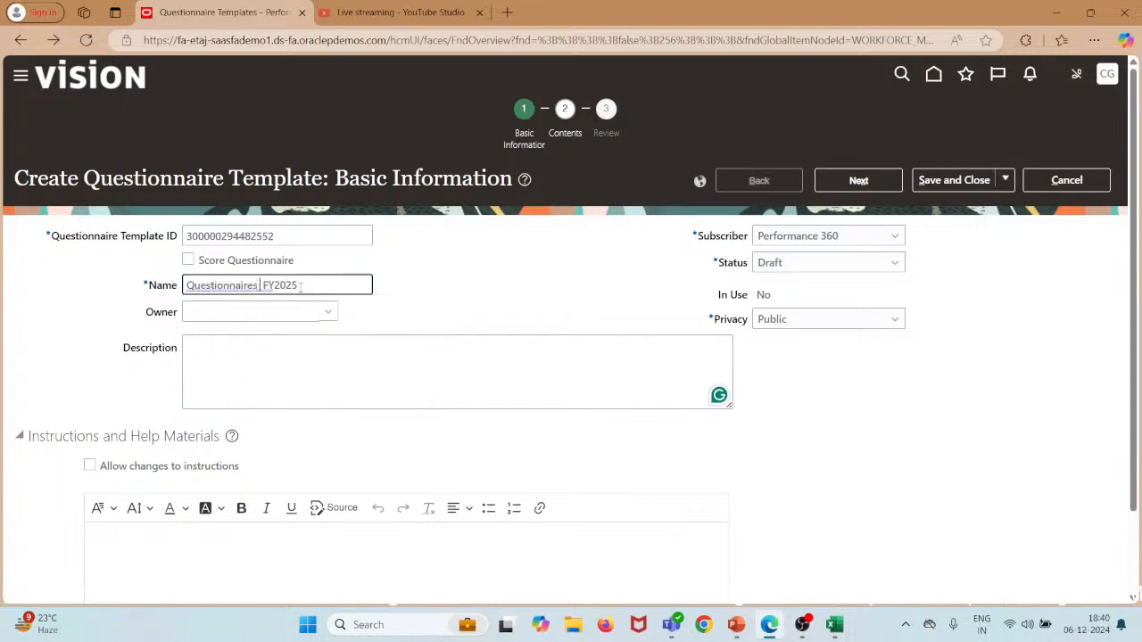
text(emplate)
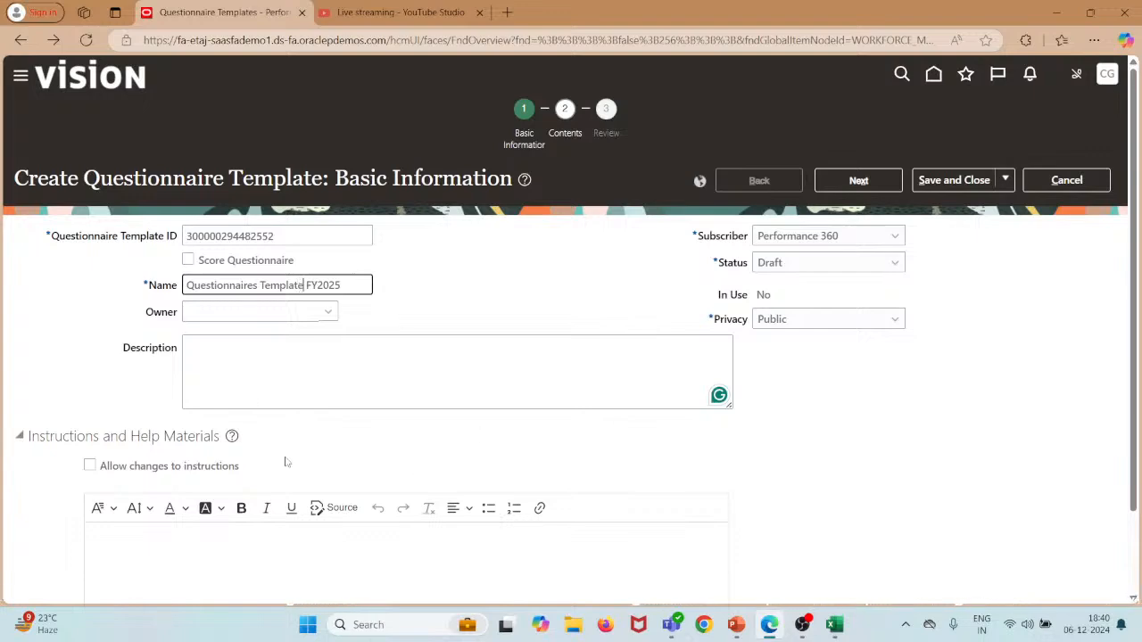
scroll(286, 461, down, 2)
scroll(286, 461, up, 2)
scroll(285, 461, down, 1)
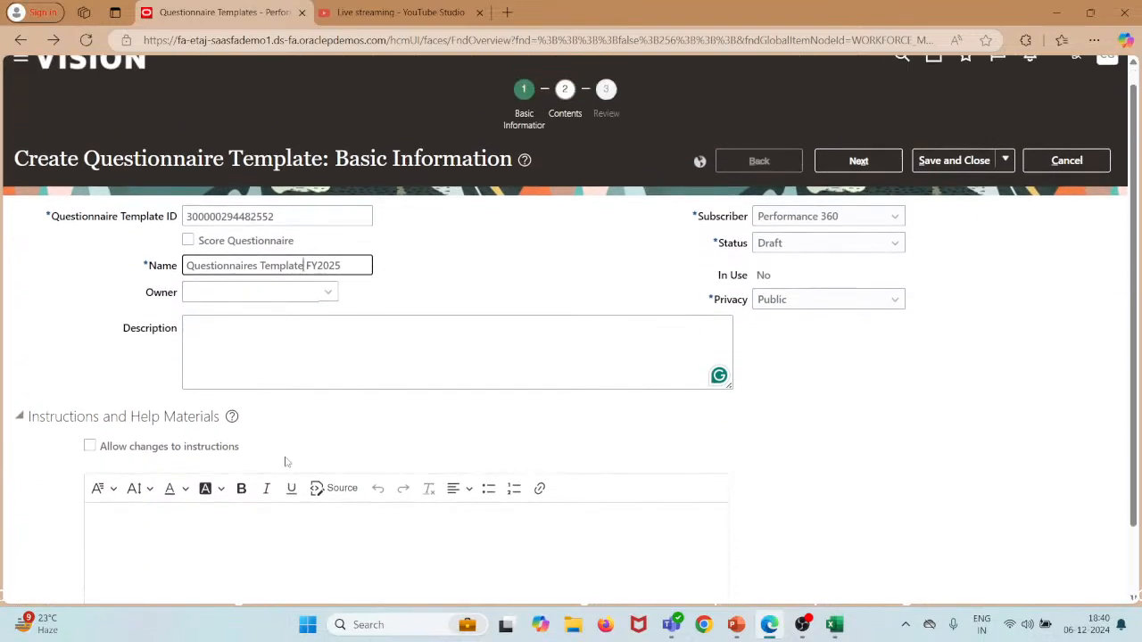
scroll(285, 461, down, 2)
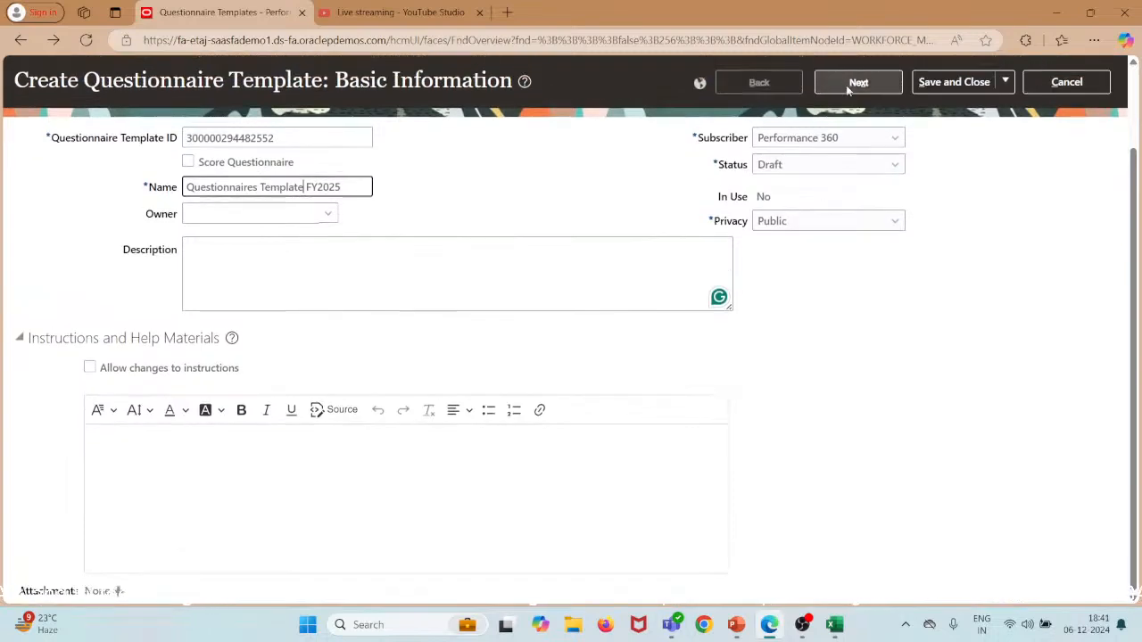
click(845, 85)
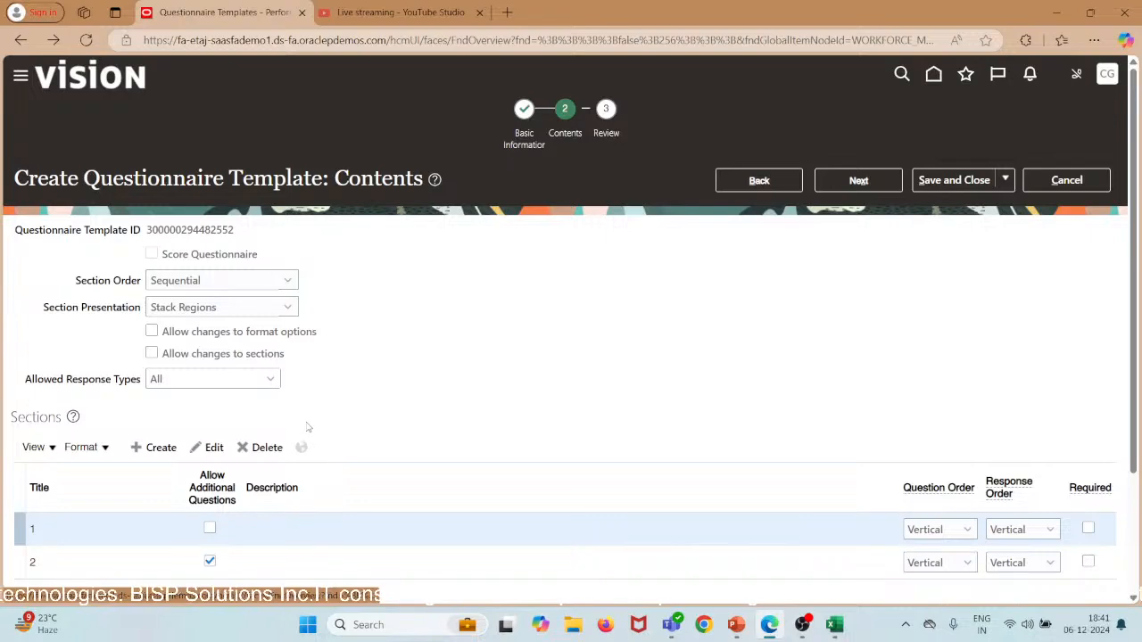
Step: Add "How well does the employee work as part of a team?" from the Behavioural Questions folder to section 1
scroll(308, 427, down, 2)
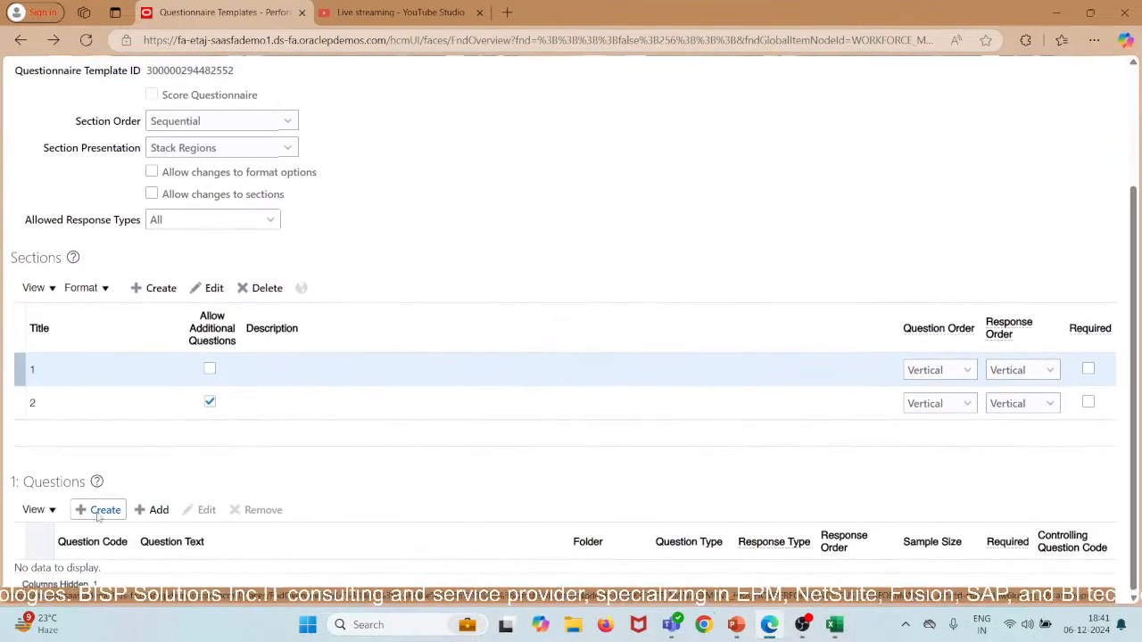
click(153, 509)
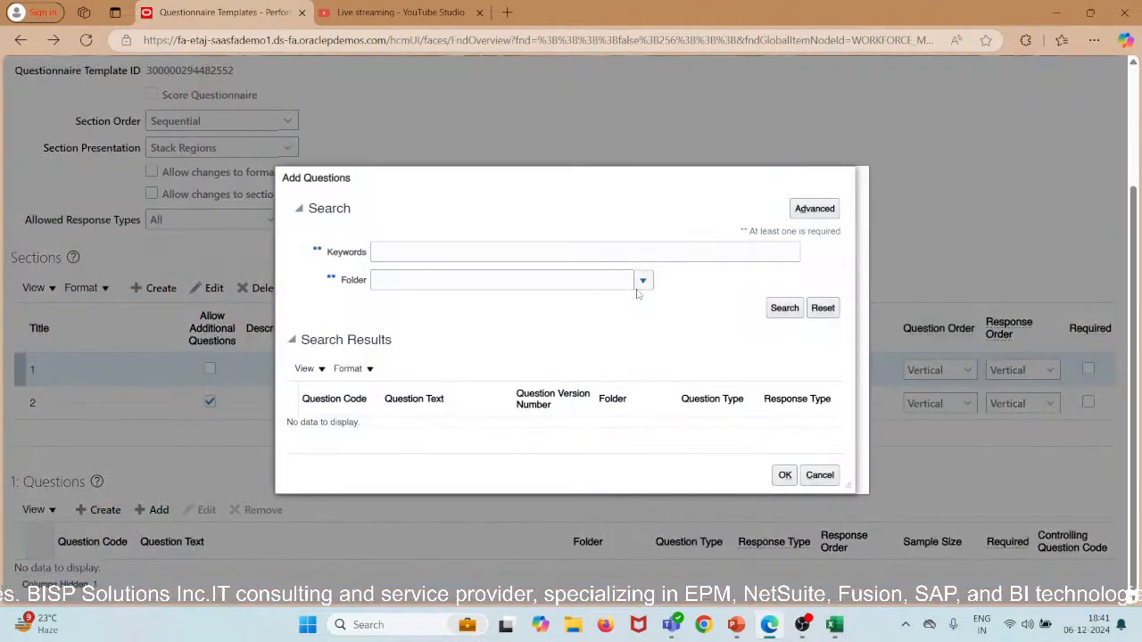
click(642, 281)
click(457, 328)
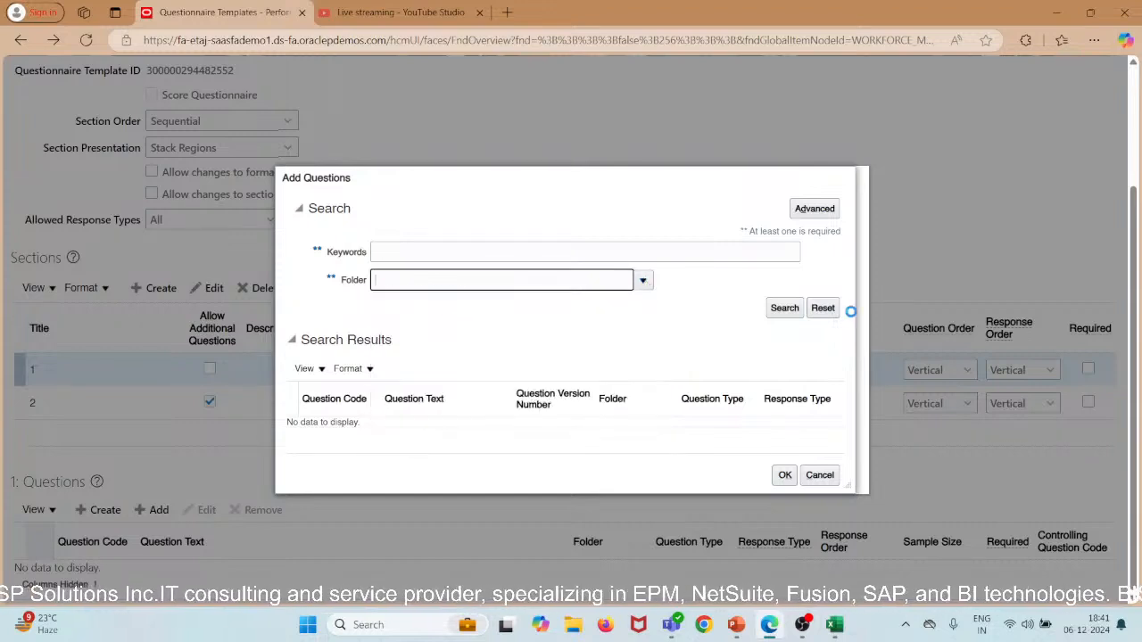
click(785, 311)
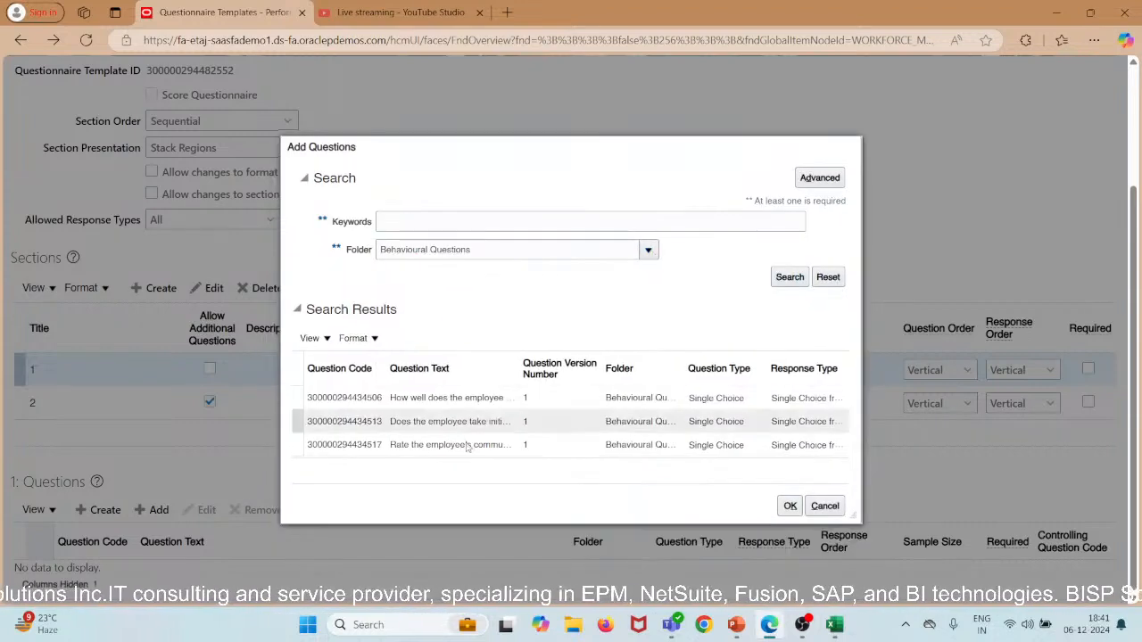
click(452, 398)
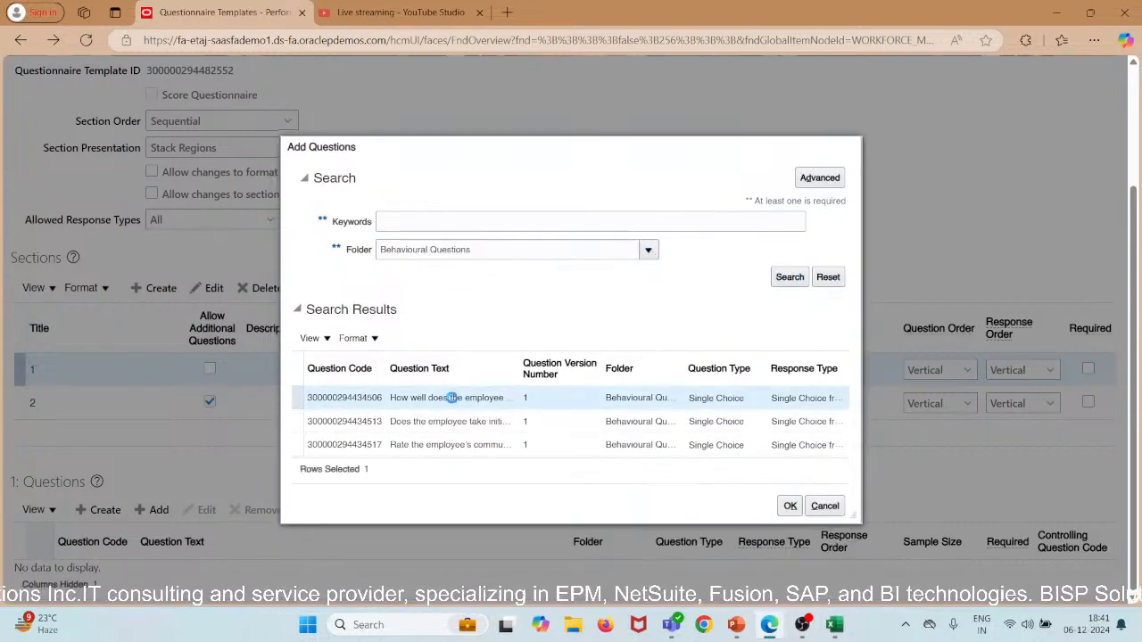
click(785, 506)
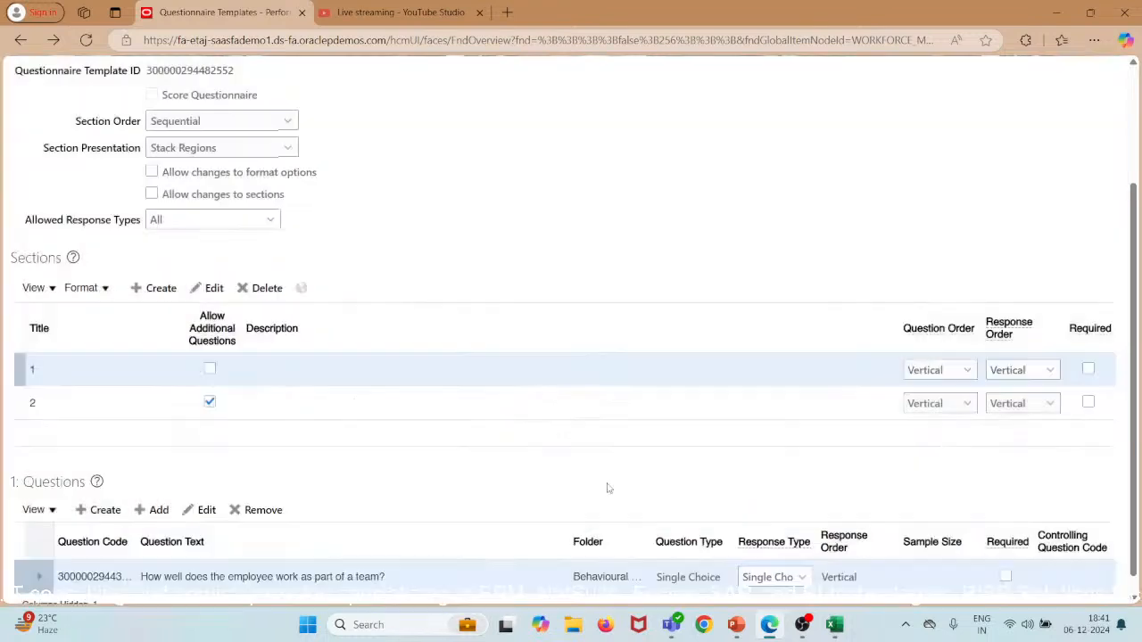
Step: Add "Does the employee take initiative in solving problems?" and "Rate the employee's communication skills?" from Behavioural Questions to section 1
click(157, 509)
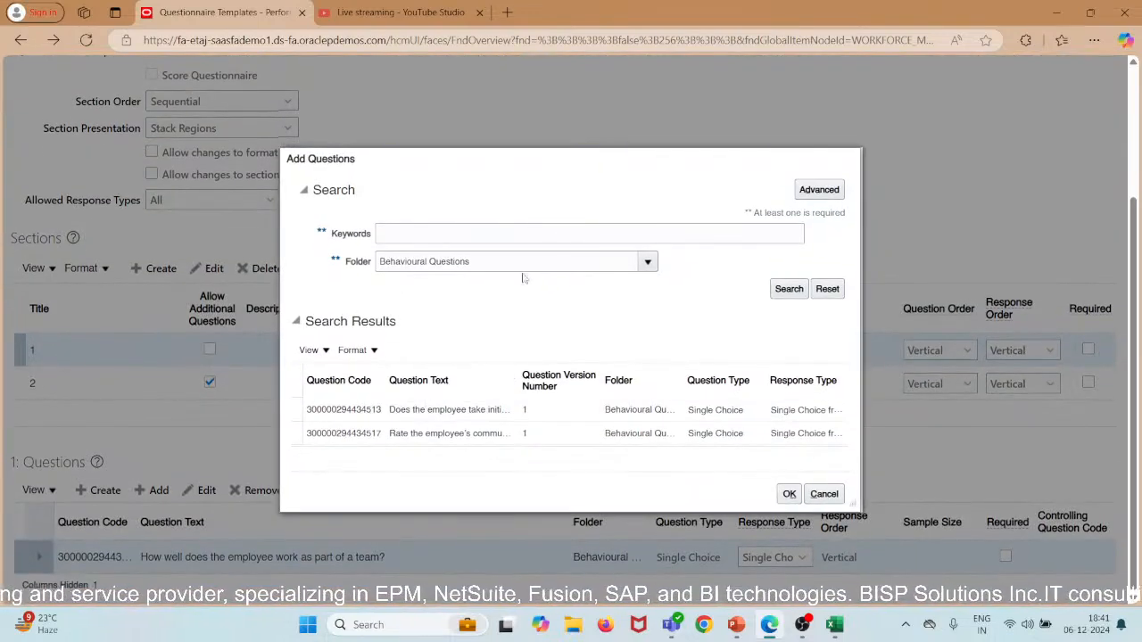
click(570, 408)
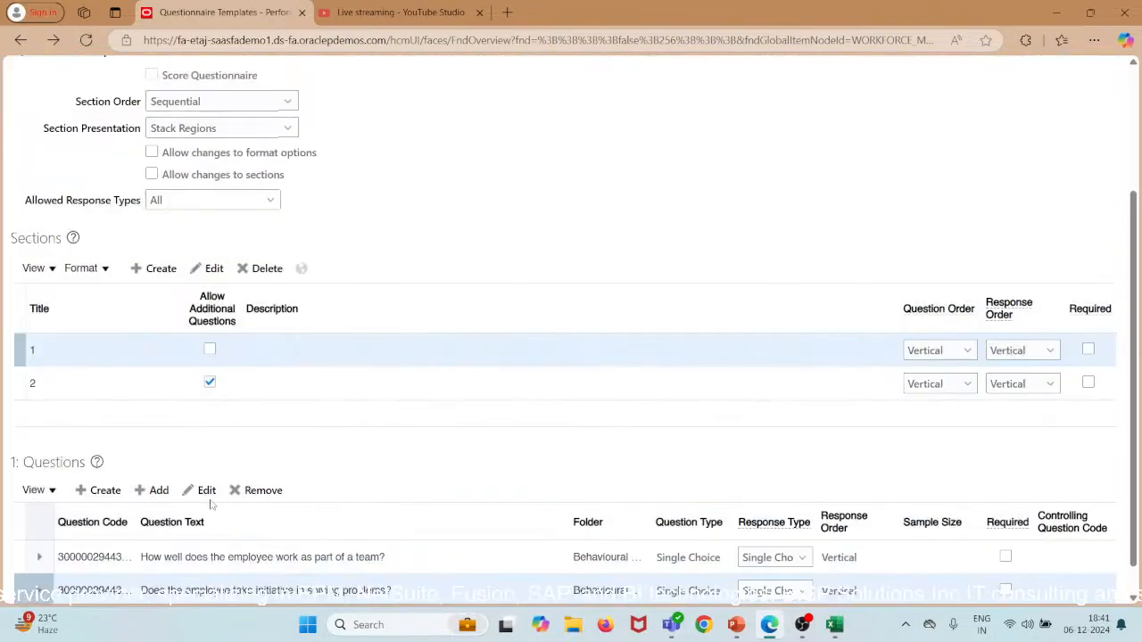
click(153, 490)
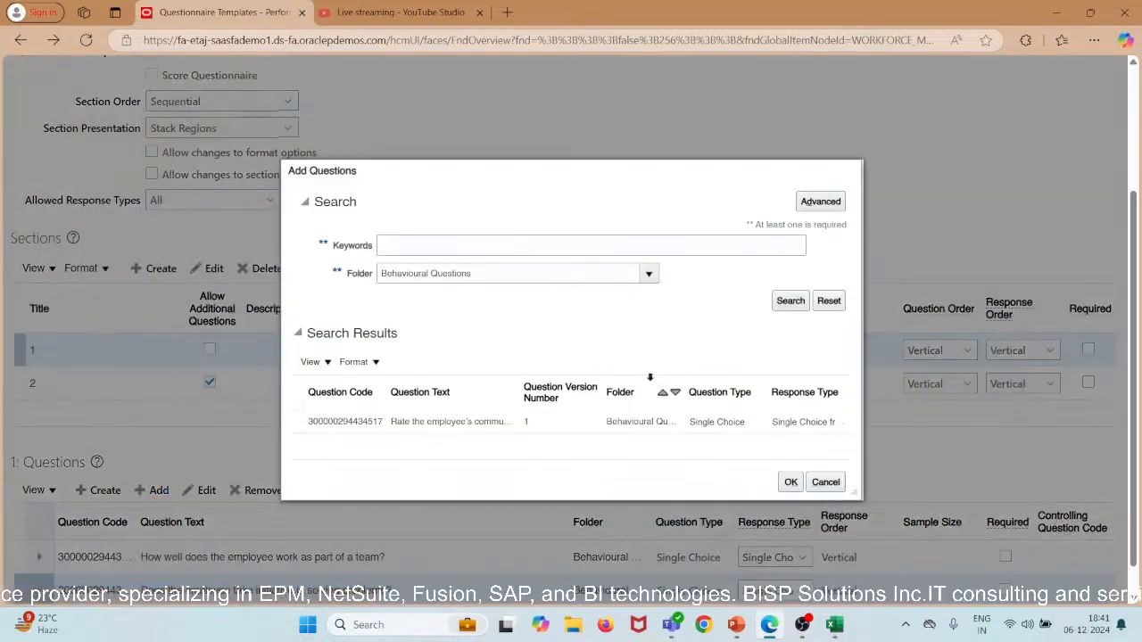
click(654, 420)
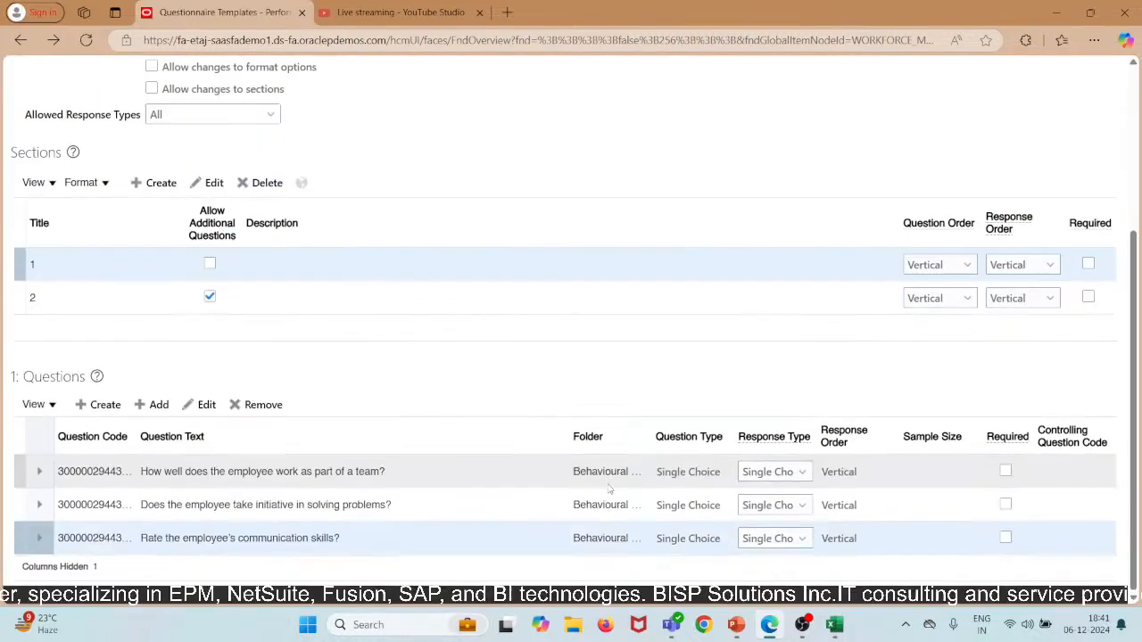
Step: Add "Which technical skills has the employee demonstrated proficiency in?" from the Competency-Based Questions folder to section 1
click(134, 427)
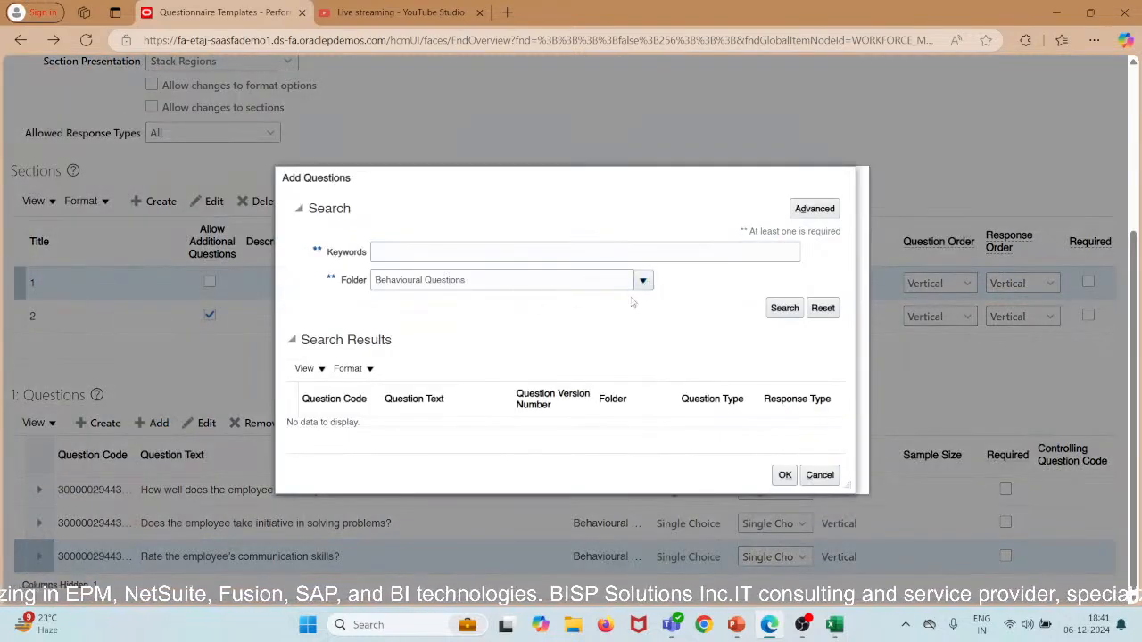
click(641, 282)
click(496, 345)
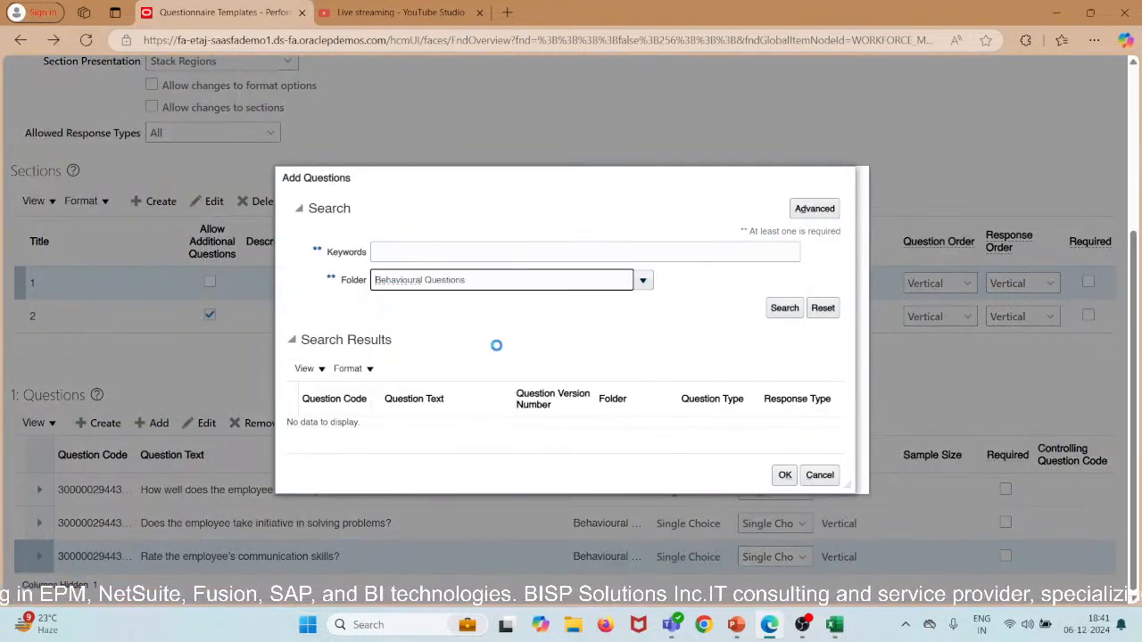
click(785, 309)
click(530, 417)
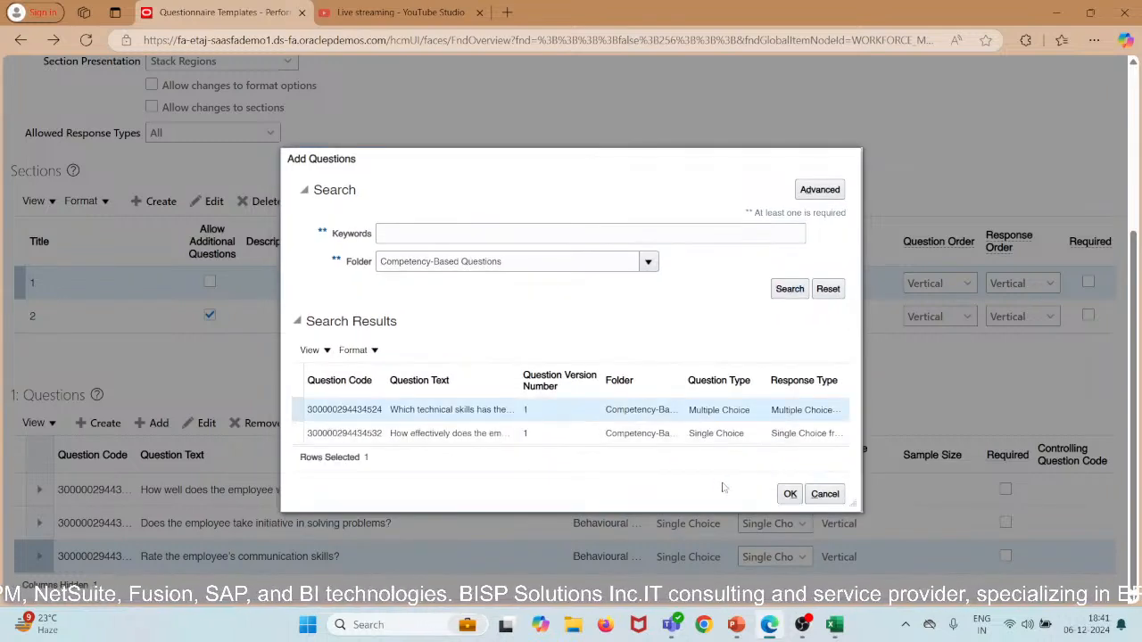
click(790, 494)
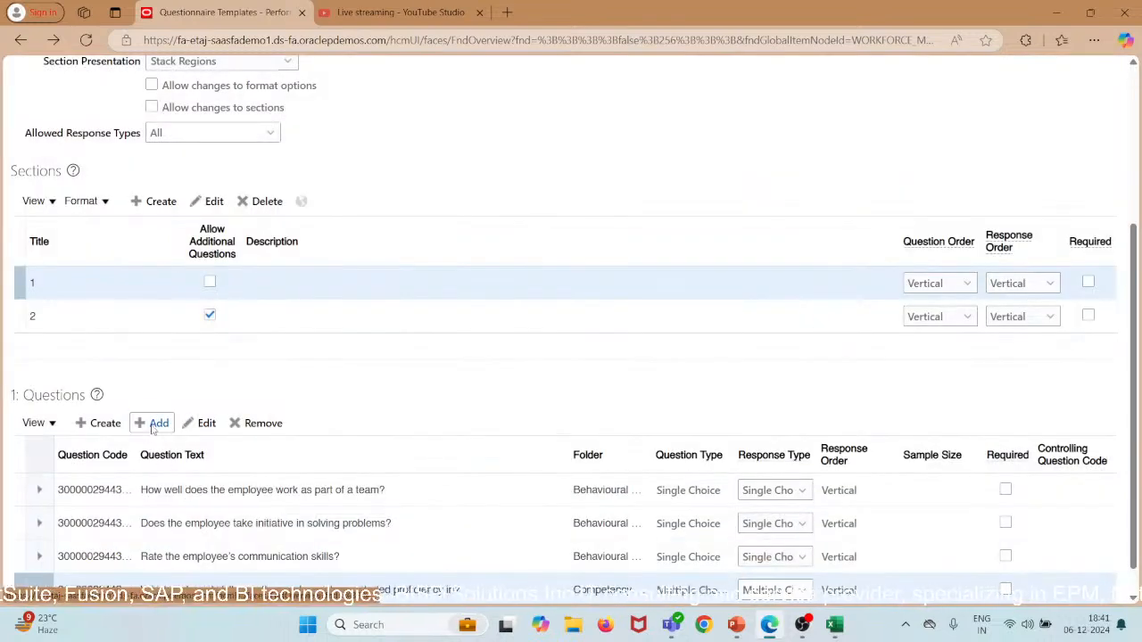
Step: Add the competency-based question "How effectively does the employee meet deadlines?" to section 1
click(152, 426)
click(564, 420)
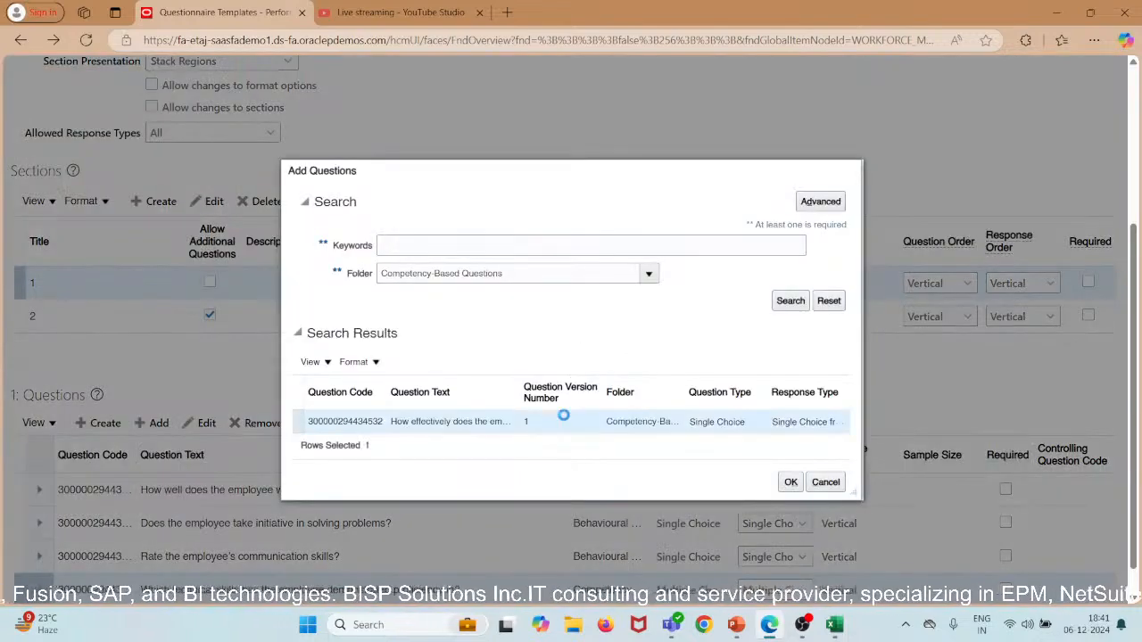
click(789, 483)
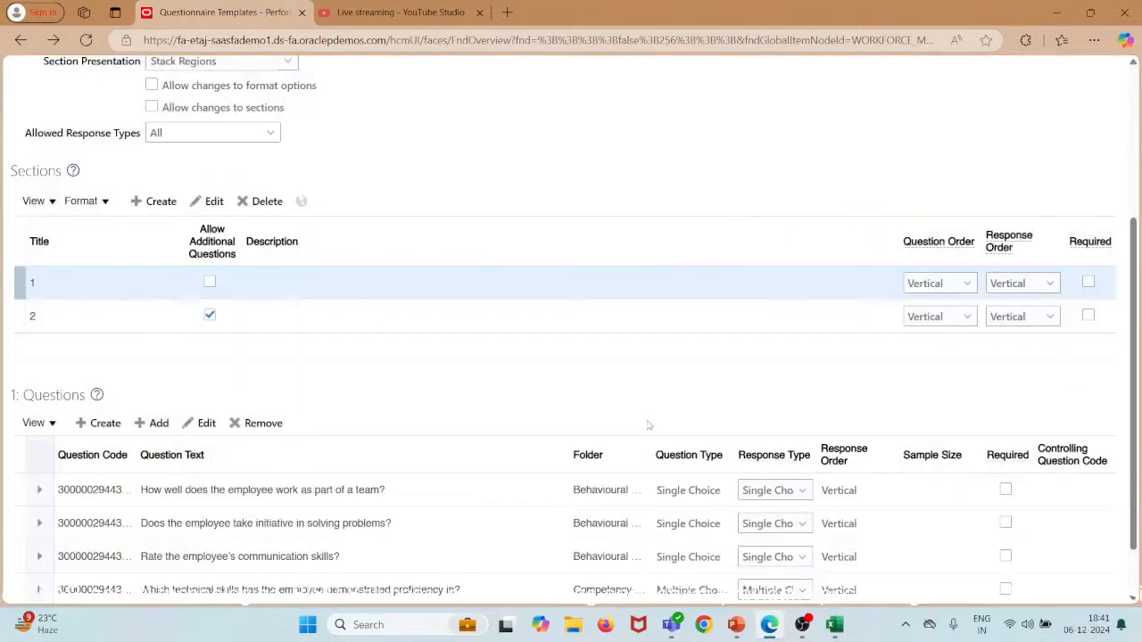
Step: Review the template's sections and questions, including the team question's responses, and save and close the template
scroll(748, 361, down, 1)
scroll(803, 339, up, 4)
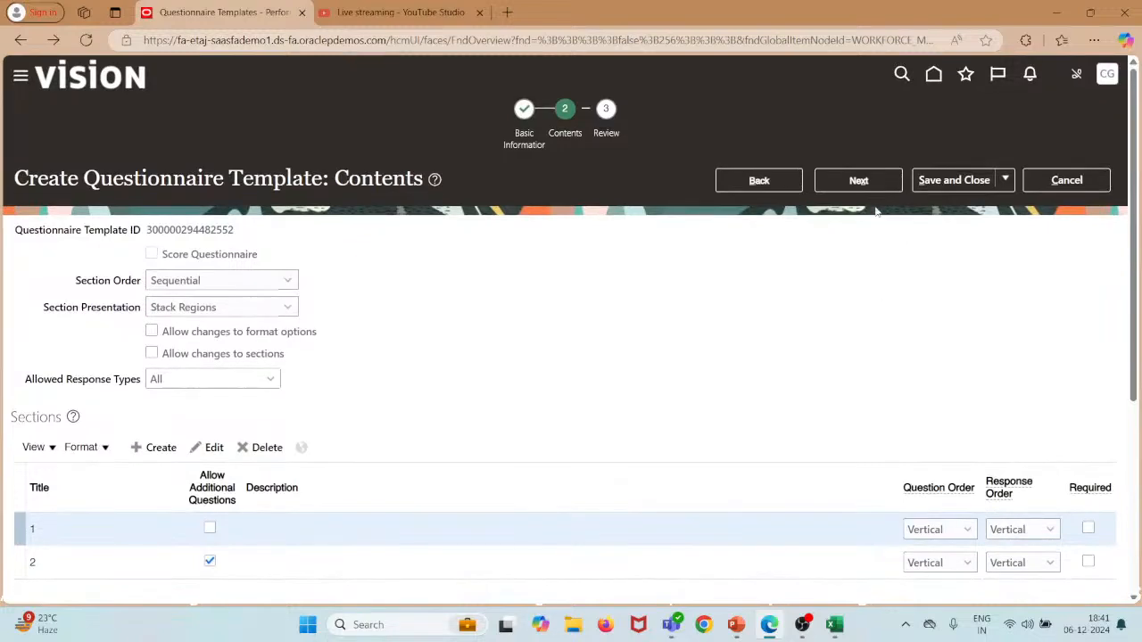
click(860, 182)
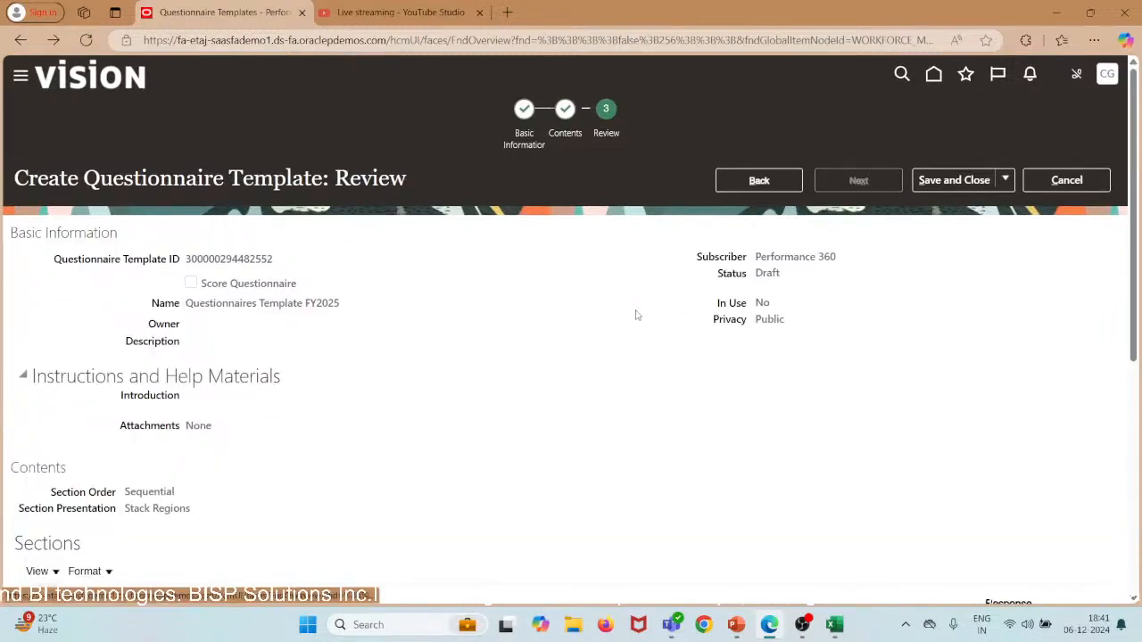
scroll(637, 315, down, 3)
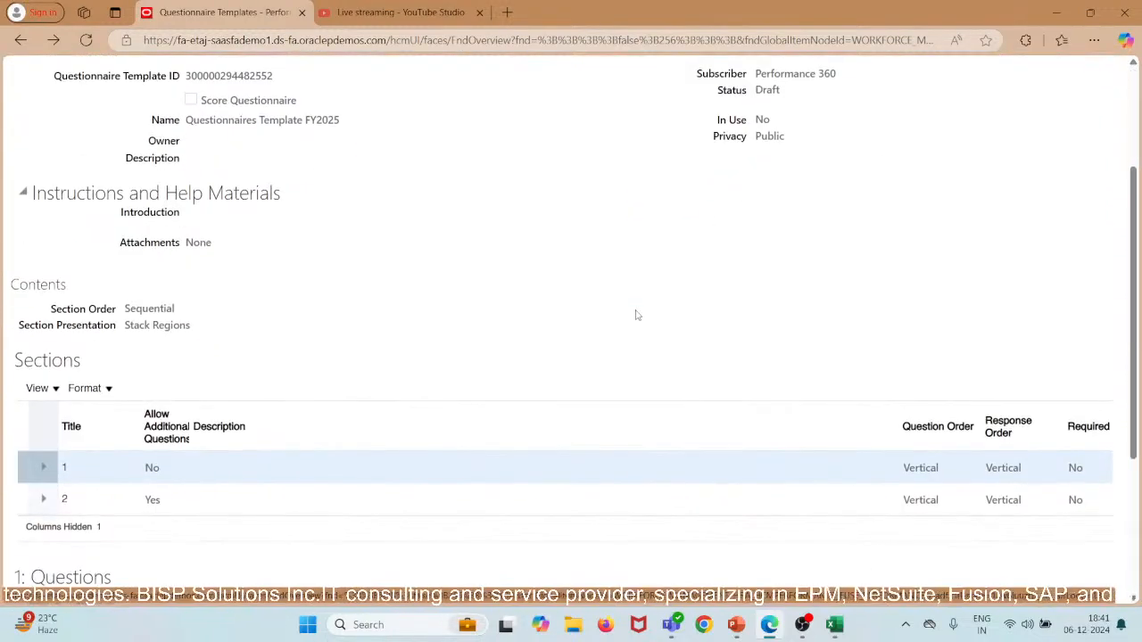
scroll(637, 315, down, 3)
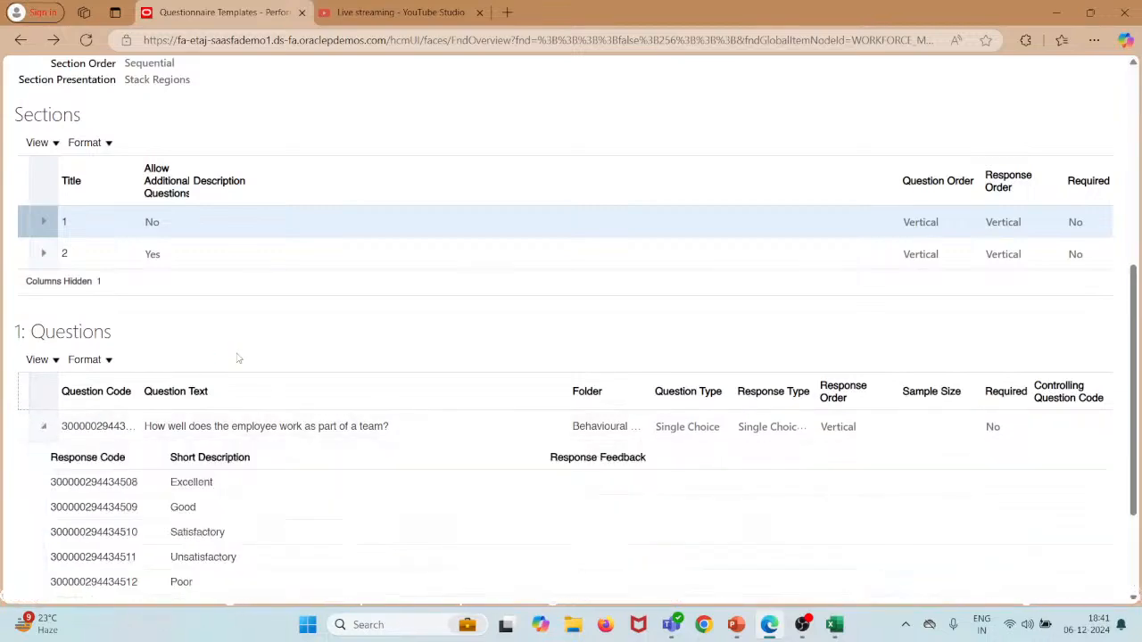
scroll(276, 370, down, 2)
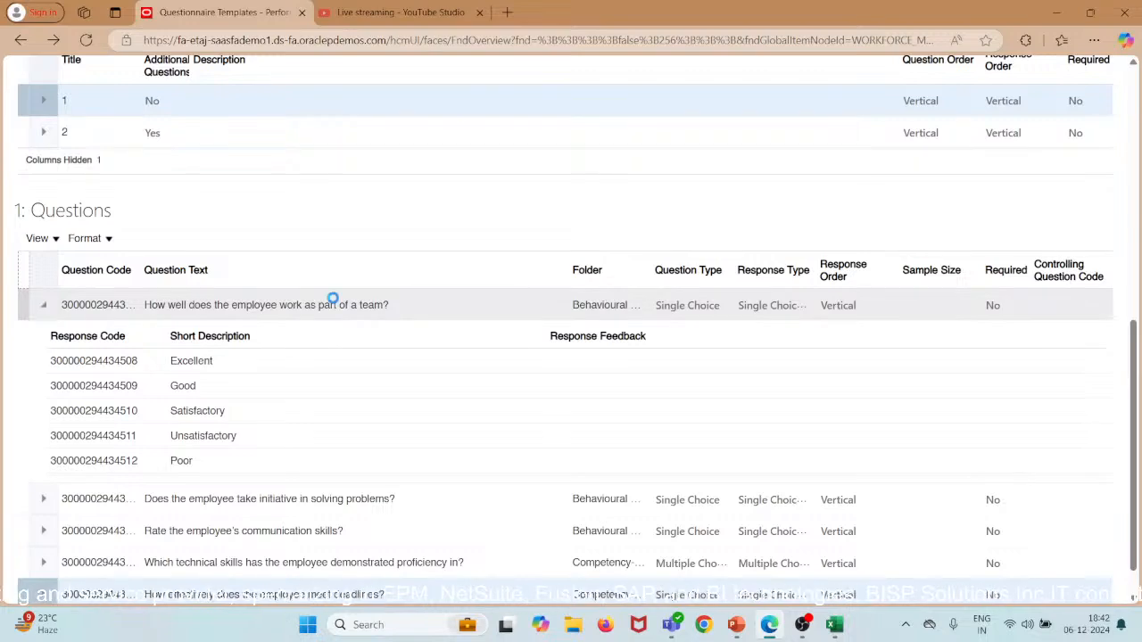
scroll(332, 300, up, 8)
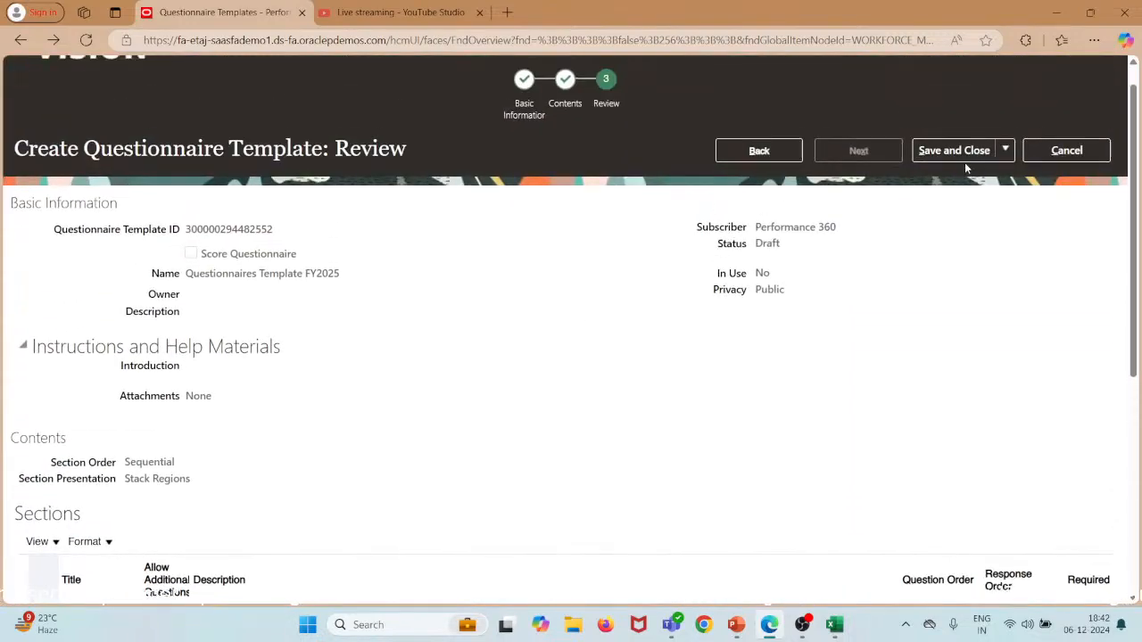
click(952, 152)
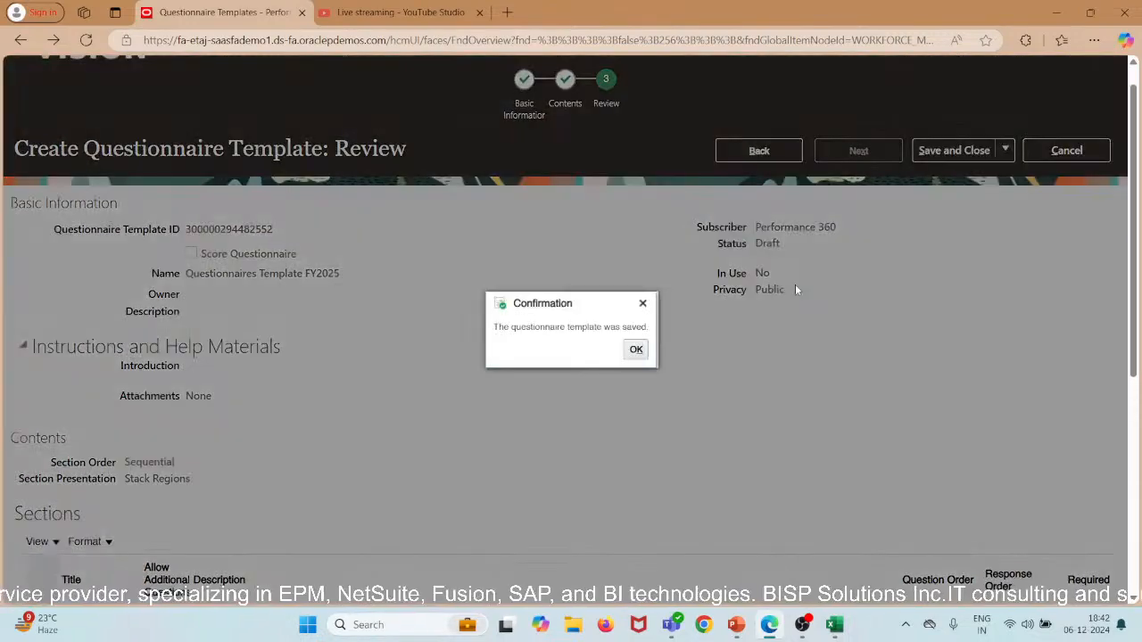
click(635, 350)
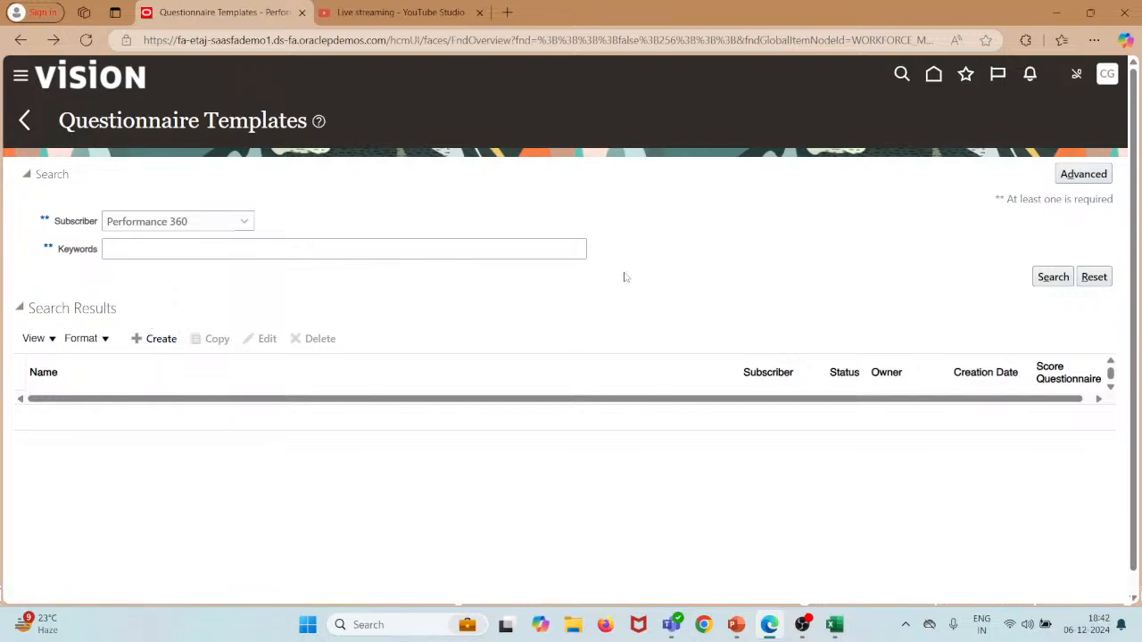
Step: Search the Performance 360 questionnaire templates and locate Questionnaires Template FY2025 in the list
click(1052, 276)
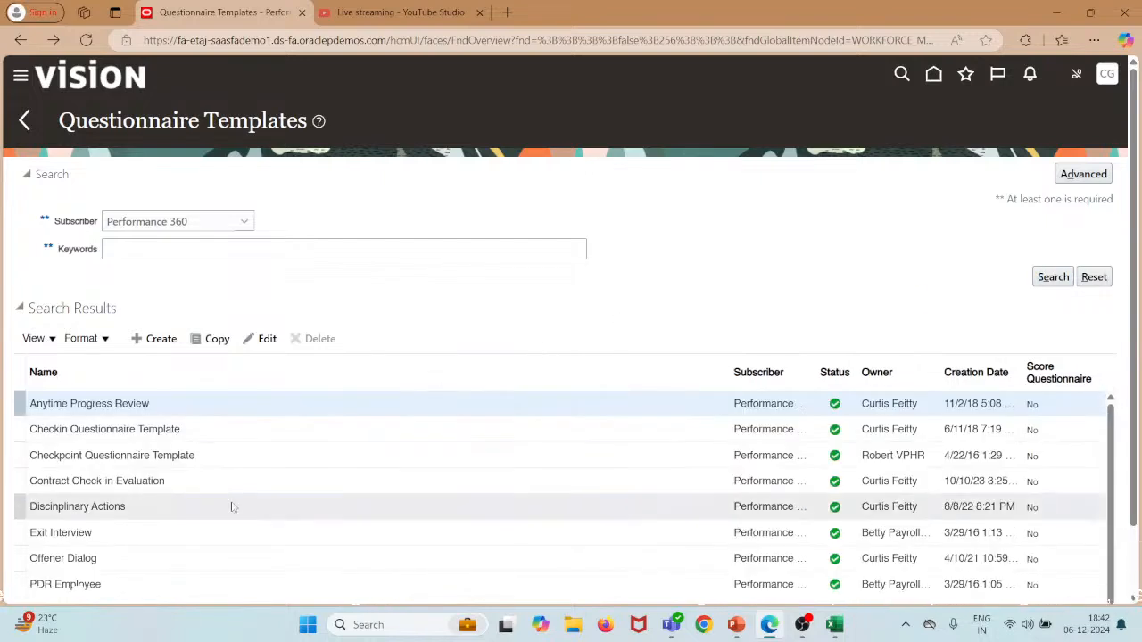
scroll(230, 503, down, 3)
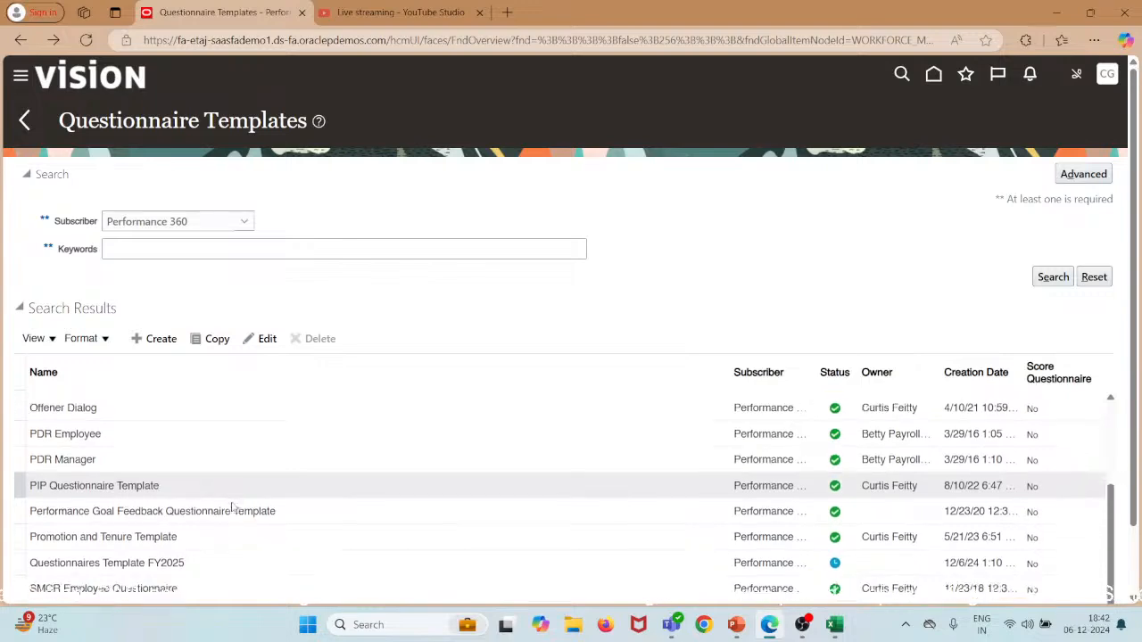
Step: Check the basic information of Questionnaires Template FY2025 without changing it, and switch to the Questionnaire Template slide in PowerPoint
scroll(230, 503, down, 3)
click(128, 465)
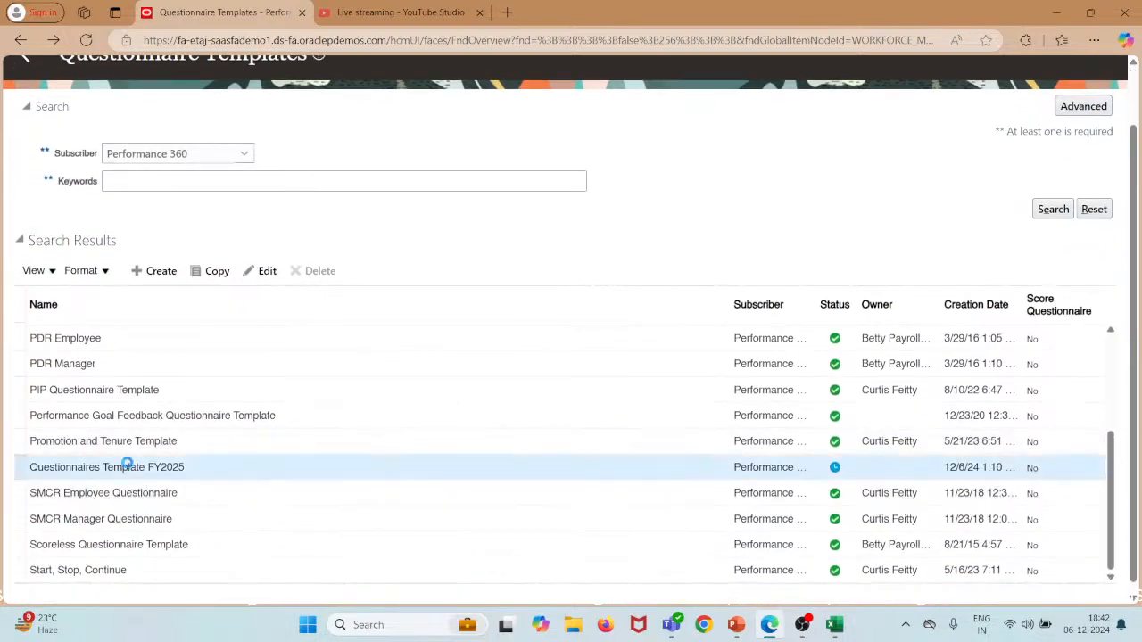
click(254, 277)
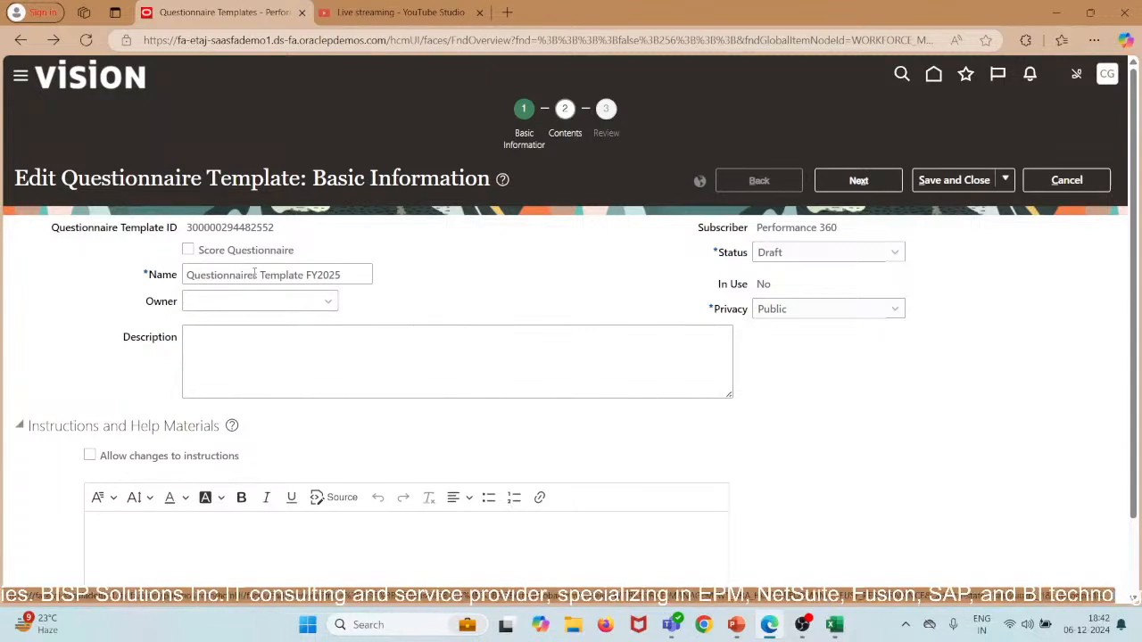
click(1052, 193)
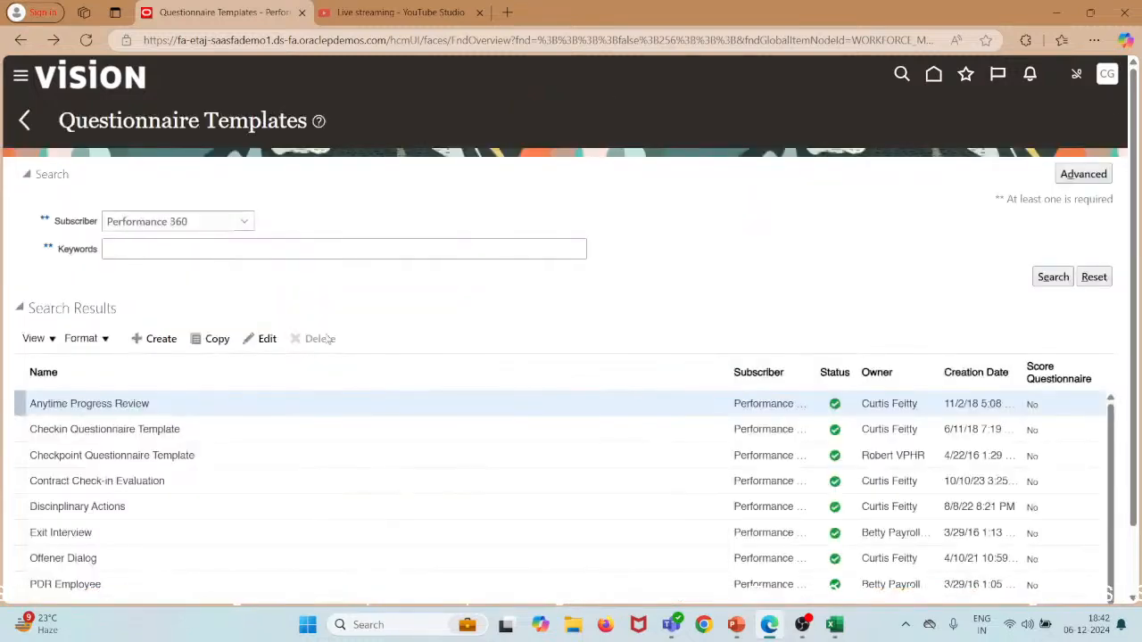
scroll(327, 338, down, 1)
scroll(327, 337, up, 1)
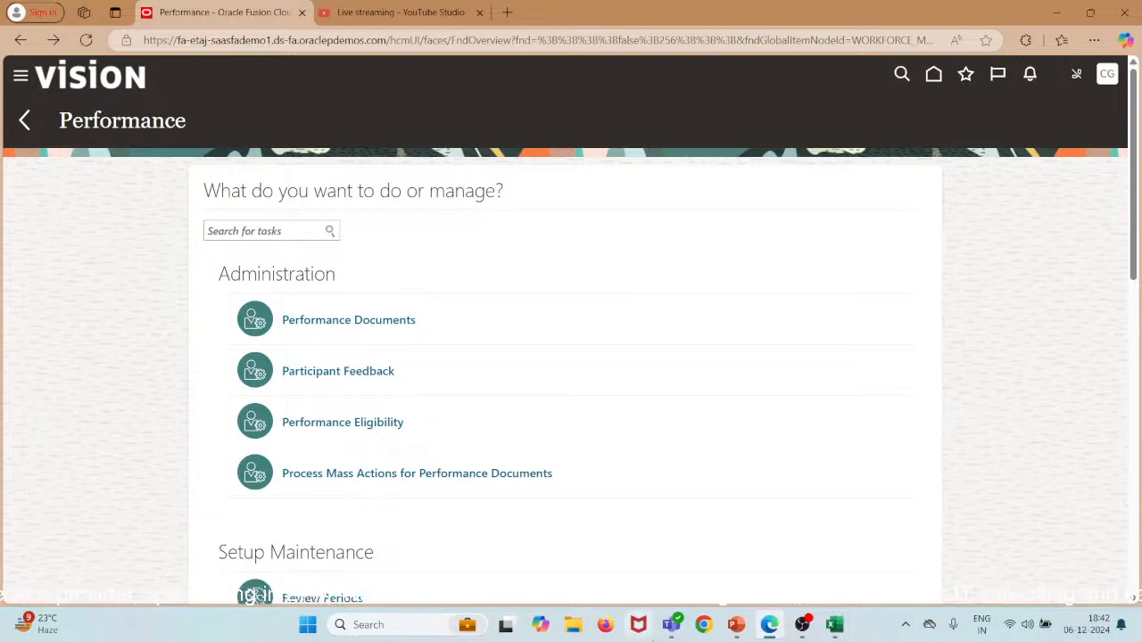
click(736, 625)
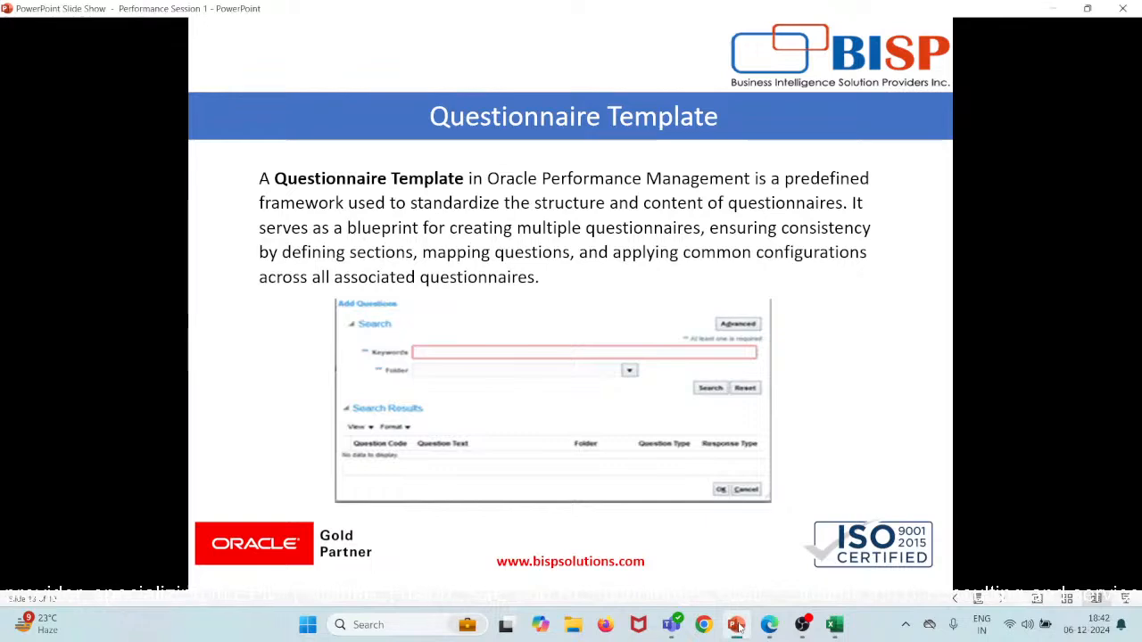
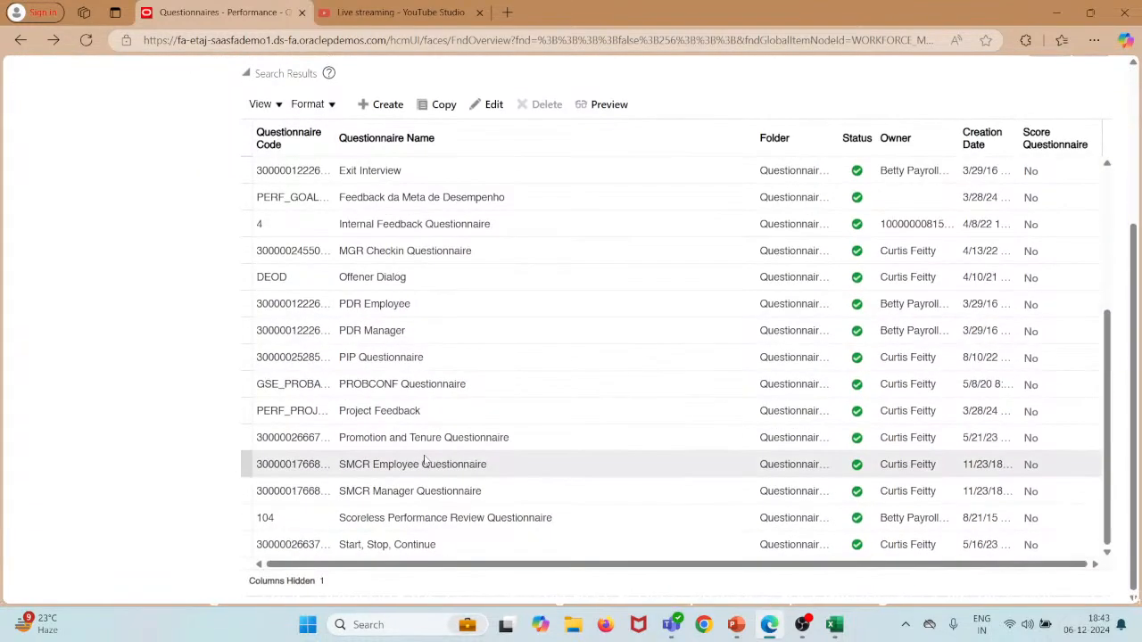
Step: Look through the Performance 360 questionnaires in the Questionnaire Library and view the folder creation form without creating one
scroll(425, 460, up, 10)
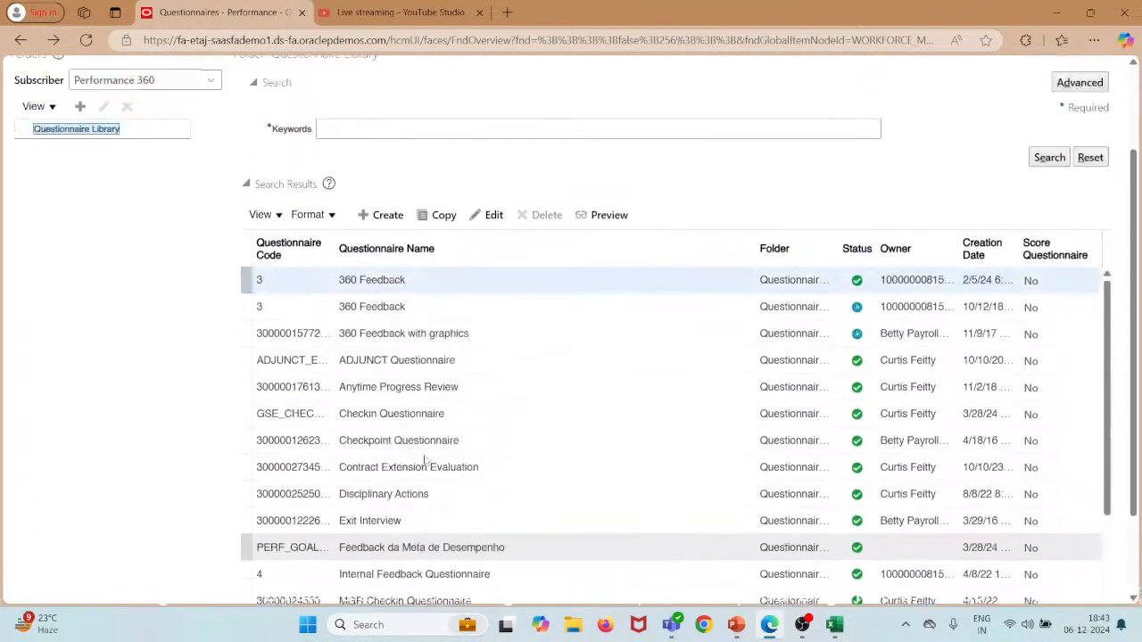
scroll(425, 461, down, 2)
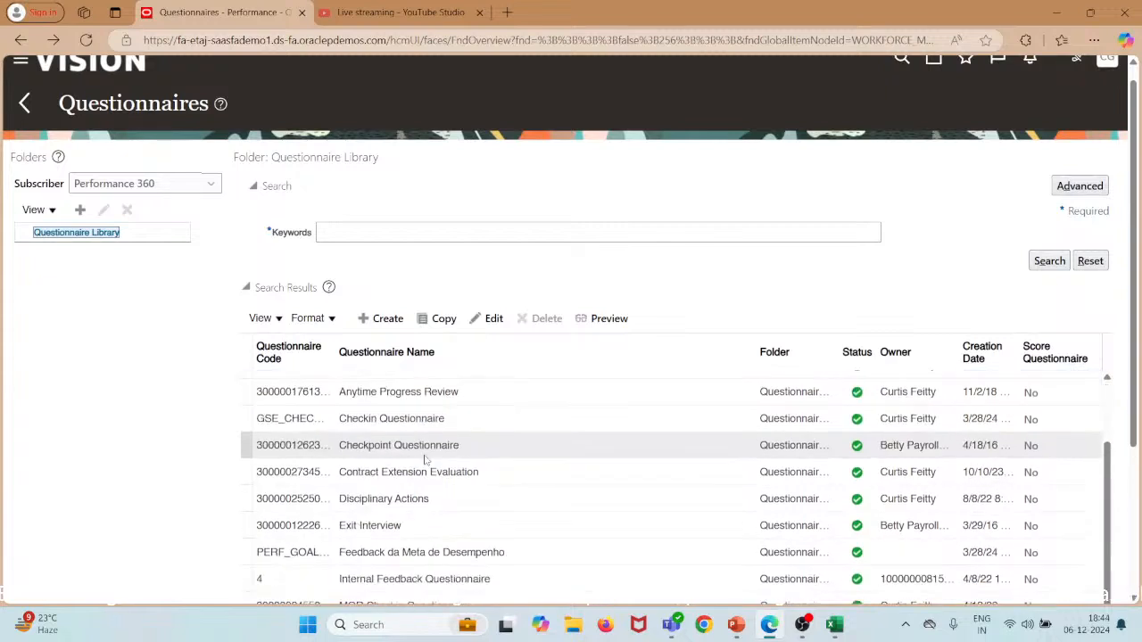
click(79, 210)
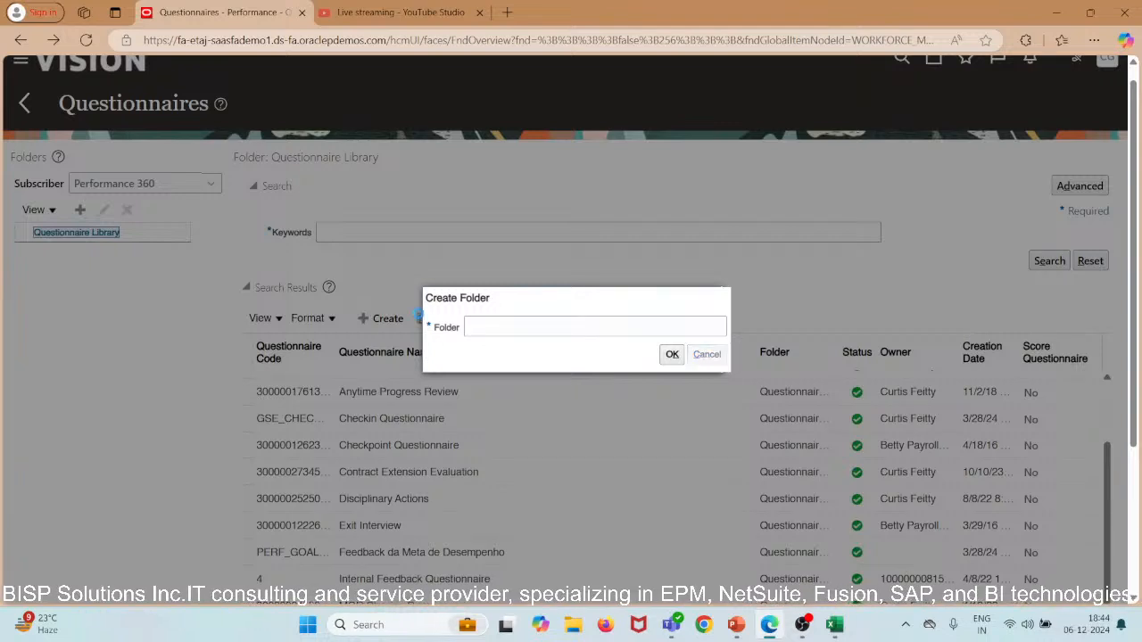
click(706, 354)
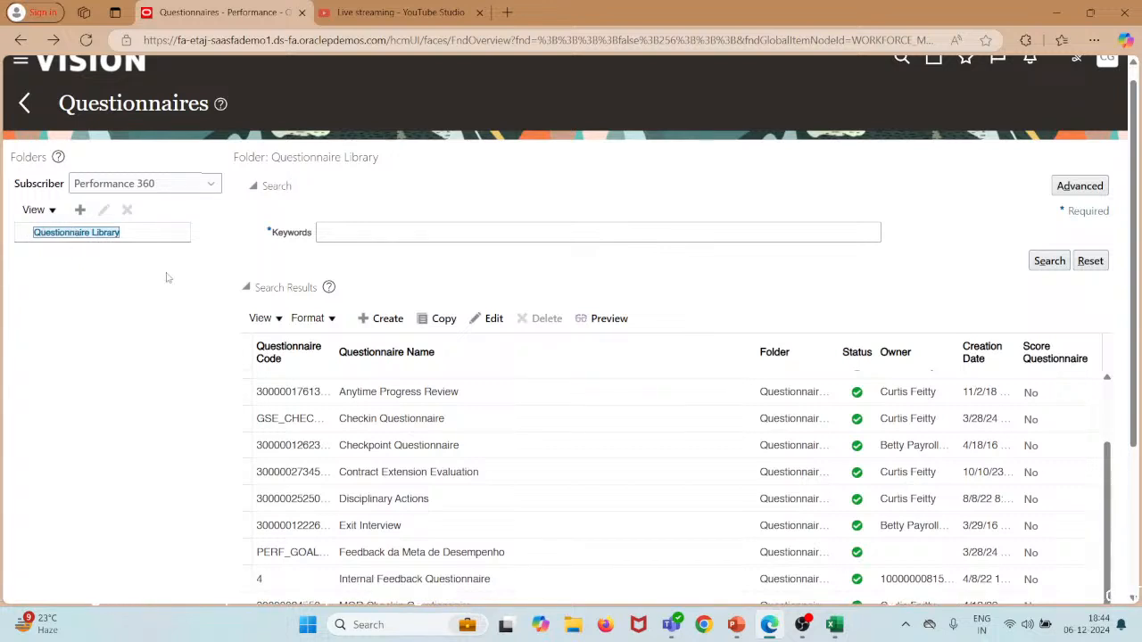
Step: Try to create a questionnaire in the Questionnaire Library by searching for the template named Questionnaires Template FY2025
click(384, 319)
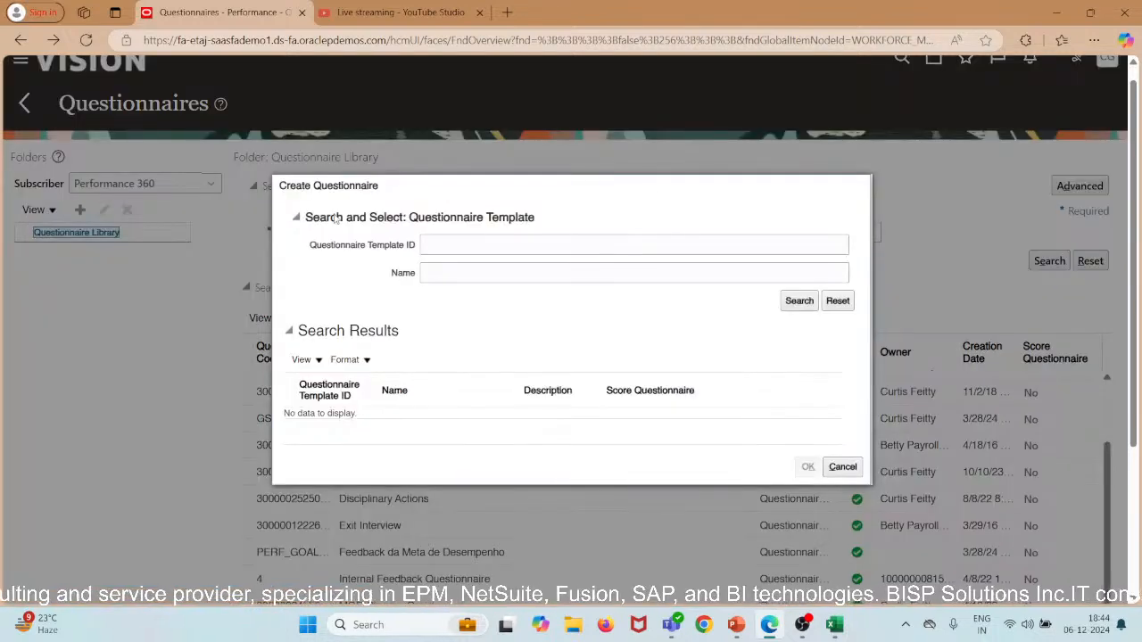
click(485, 241)
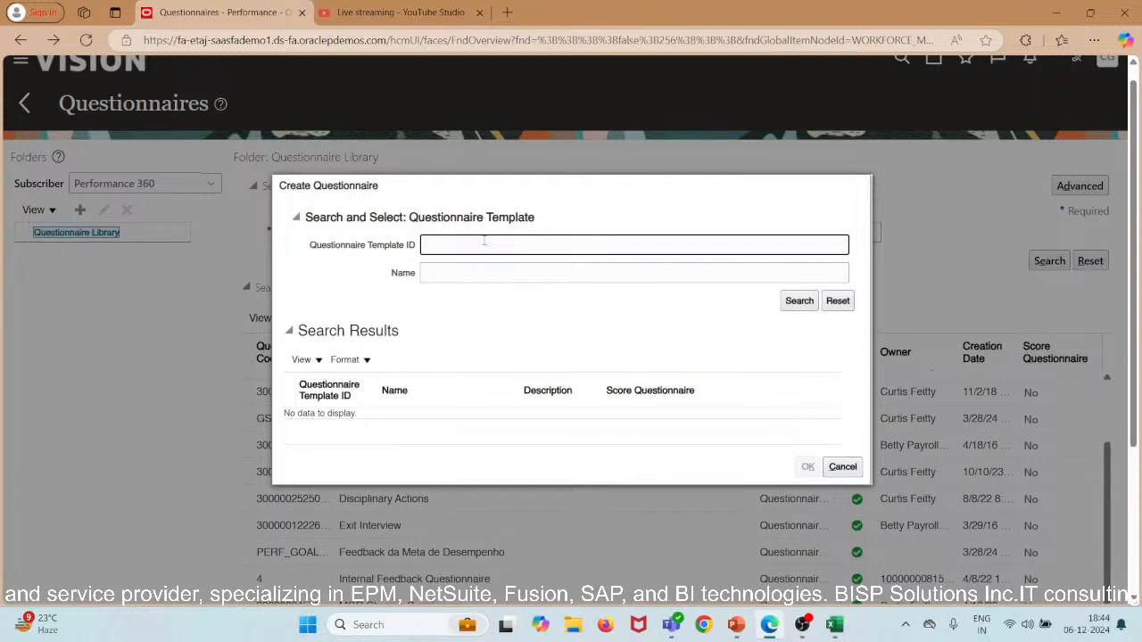
click(485, 275)
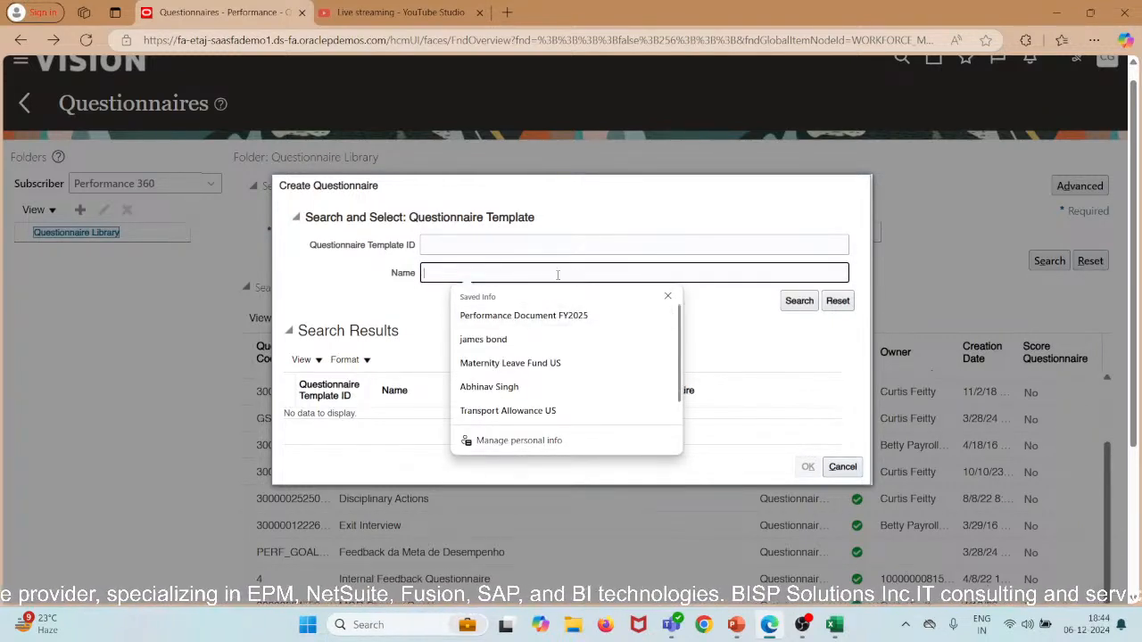
text(Questionnaires Template FY2025)
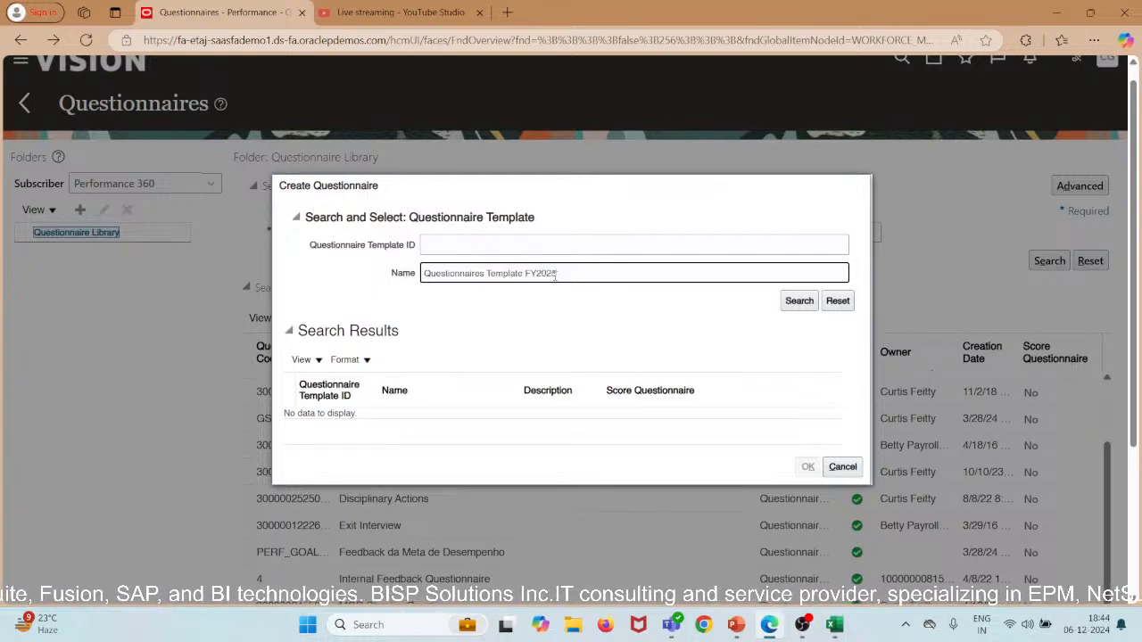
click(798, 301)
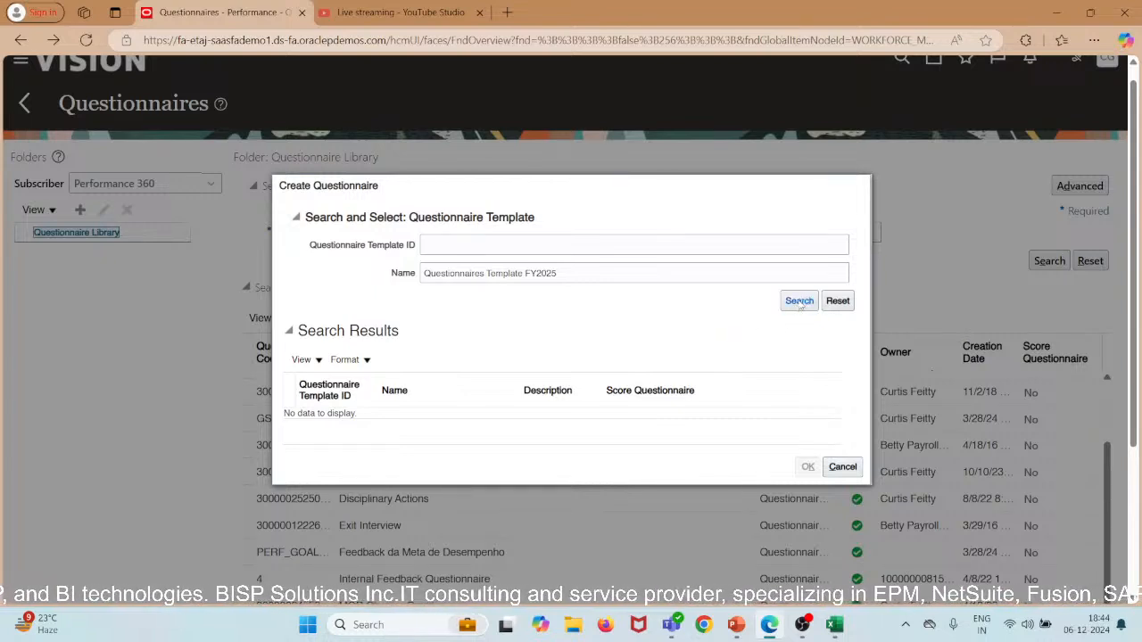
click(841, 467)
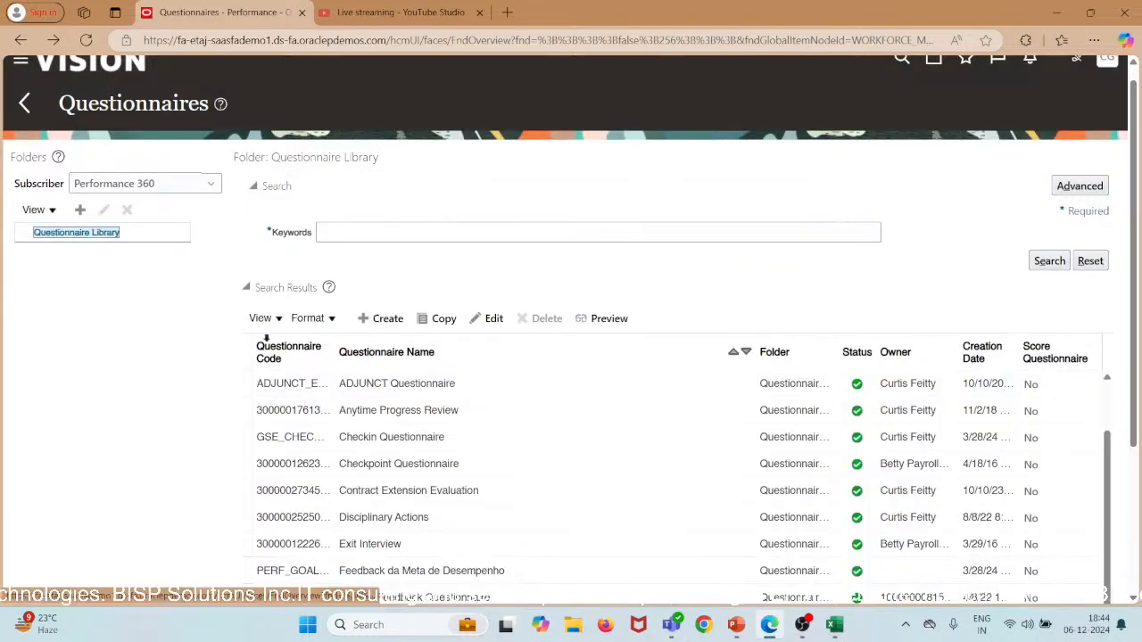
Step: Return to the Questionnaire Templates task and search the Performance 360 templates with the keyword "Questionnaires"
click(25, 103)
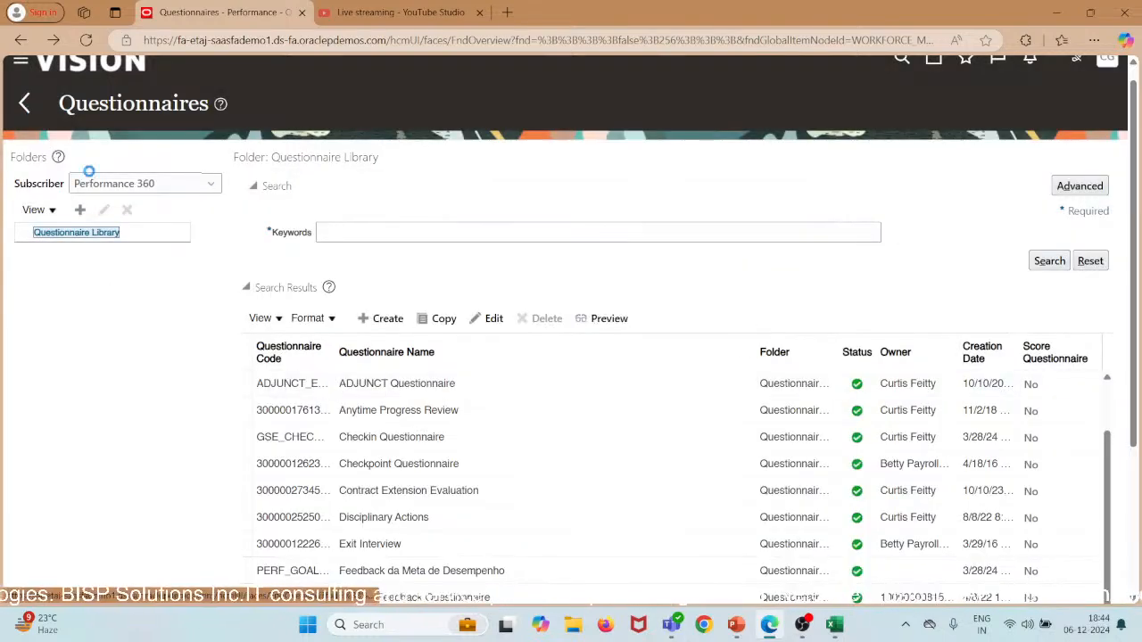
scroll(148, 245, down, 8)
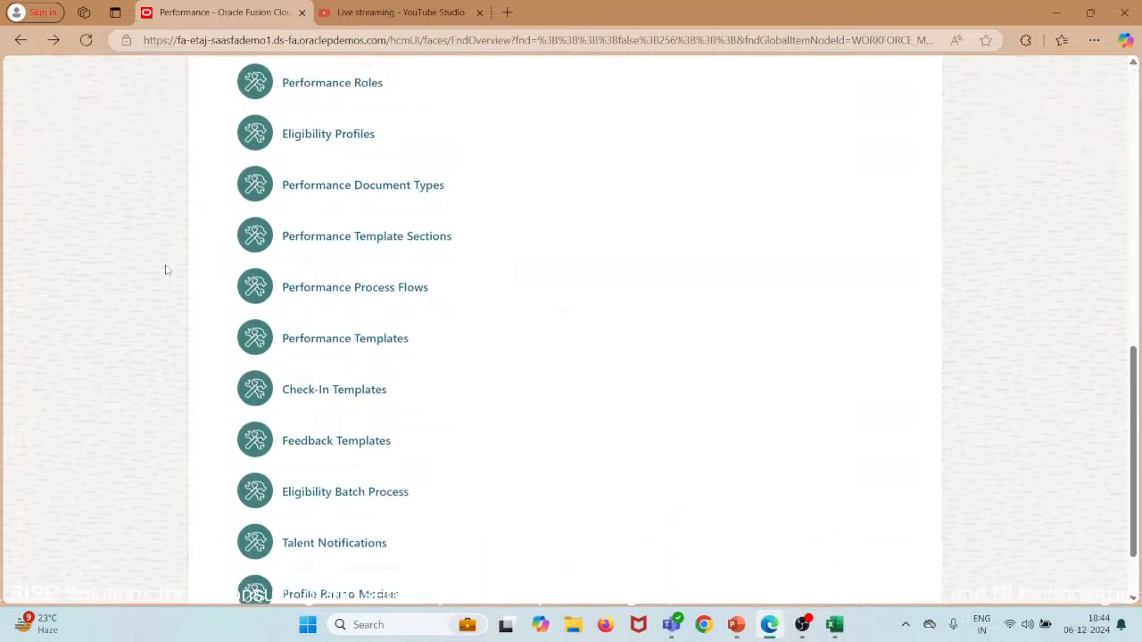
scroll(166, 269, up, 3)
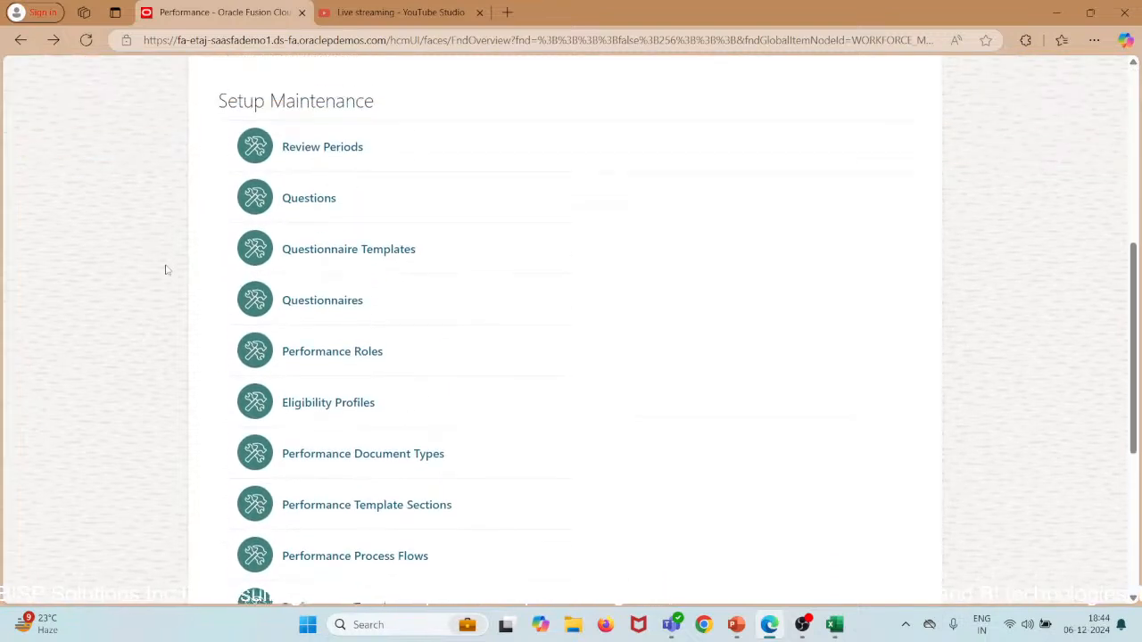
click(325, 257)
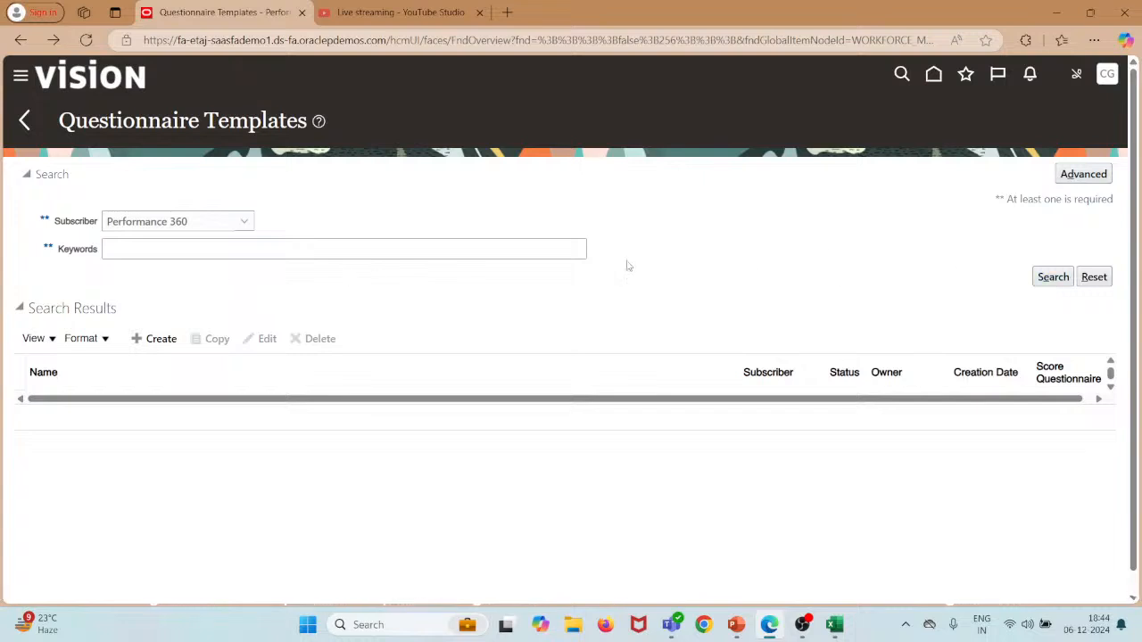
click(559, 253)
text(Que)
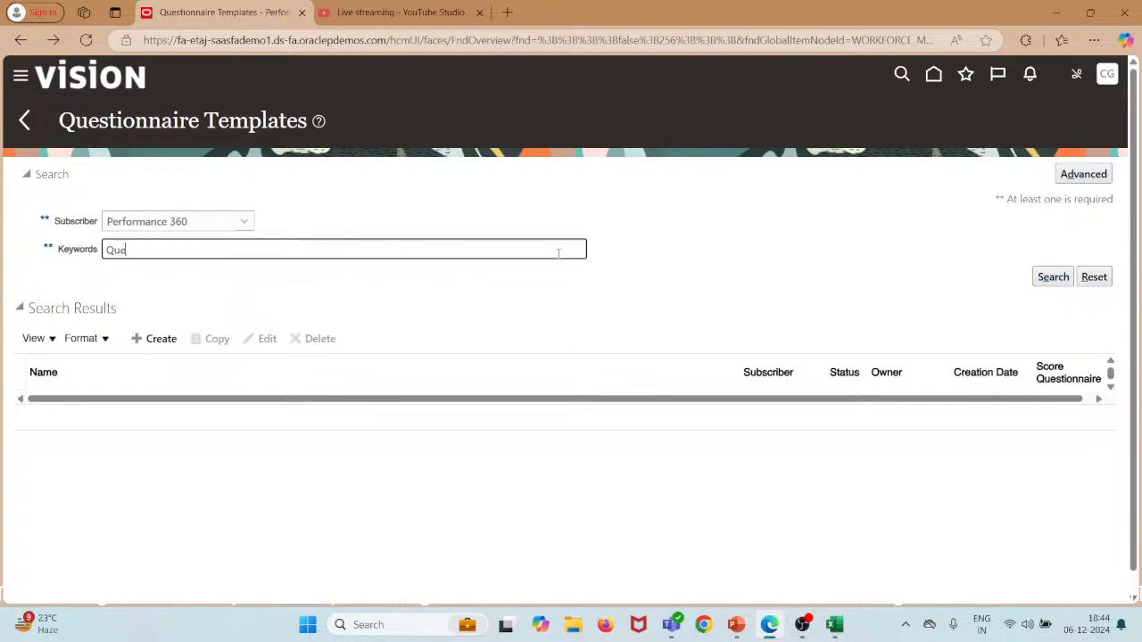
text(stionnaires)
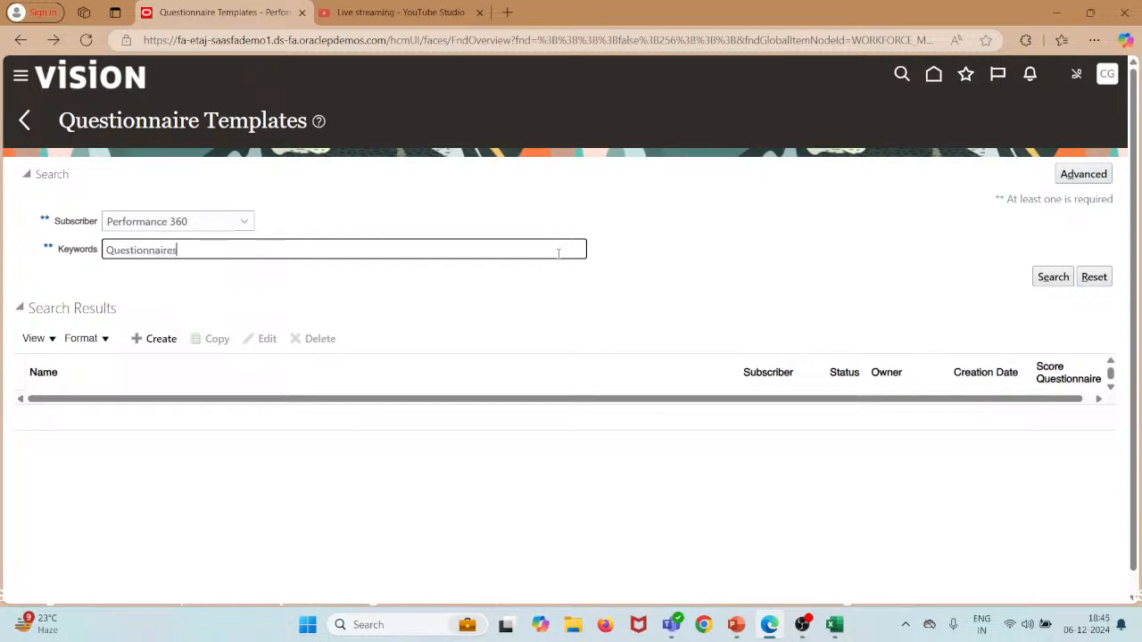
key(ctrl+a)
key(ctrl+c)
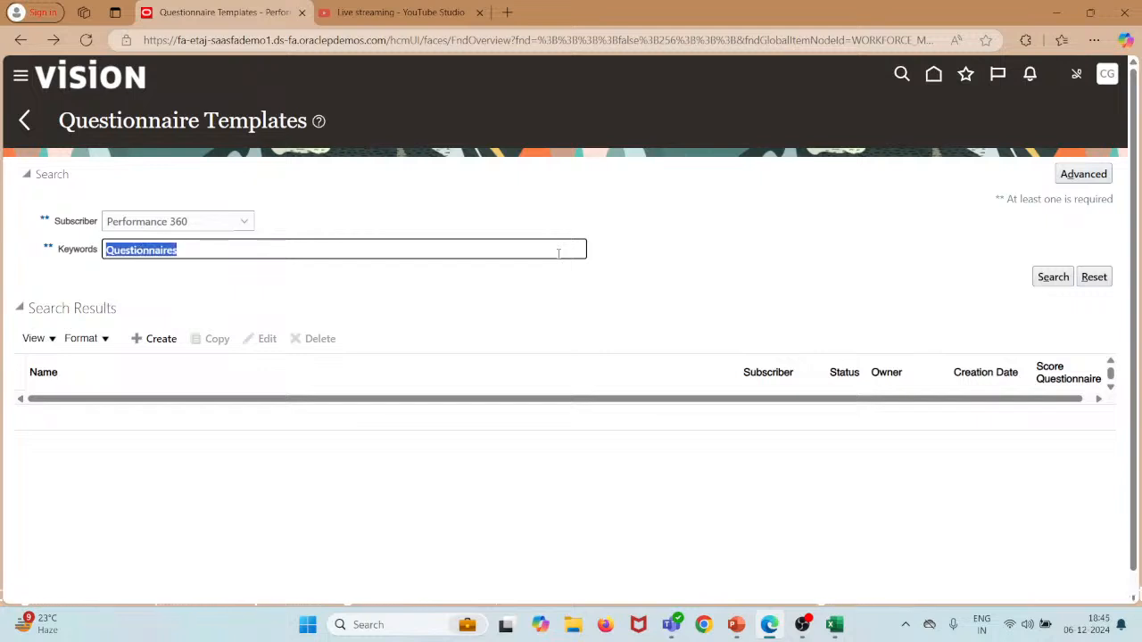
click(1052, 277)
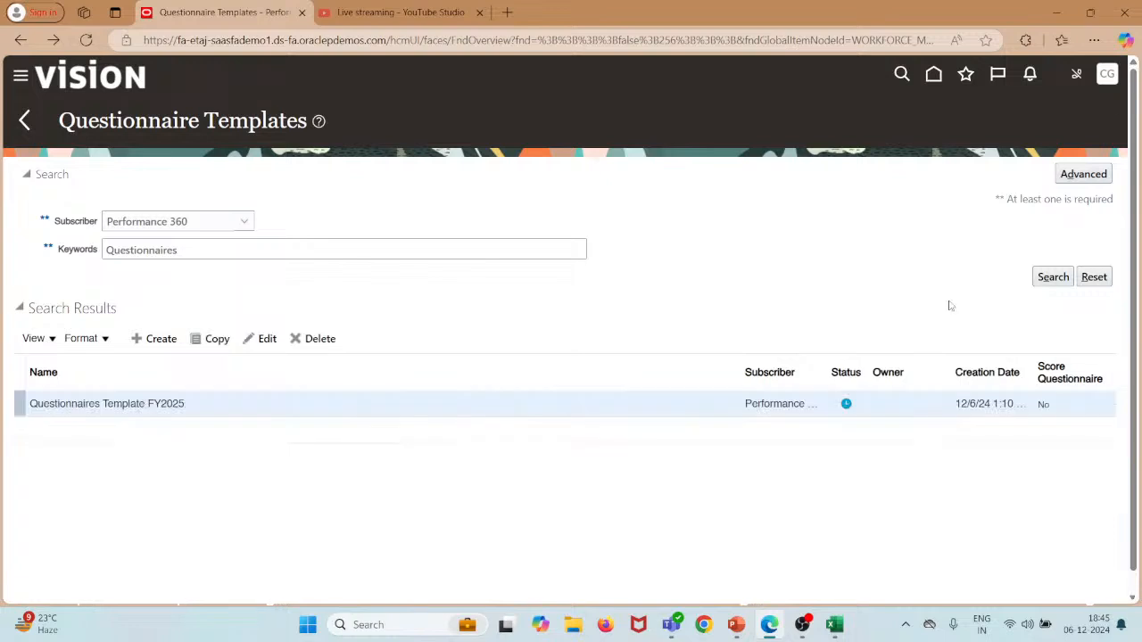
Step: Set the status of Questionnaires Template FY2025 to Active and save and close the template
click(258, 340)
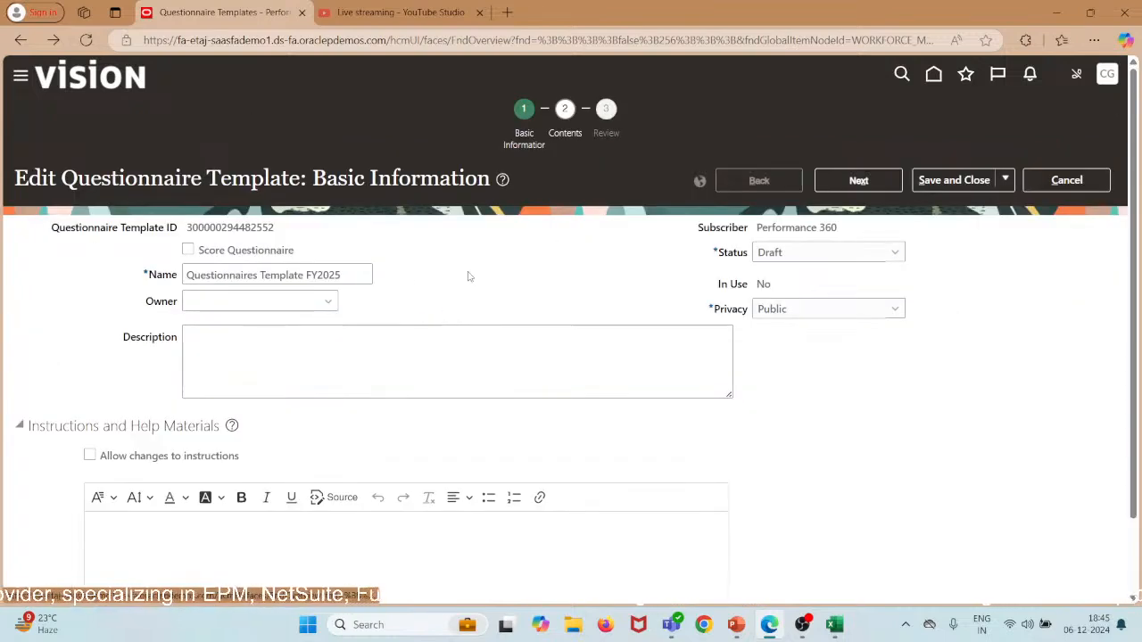
click(826, 252)
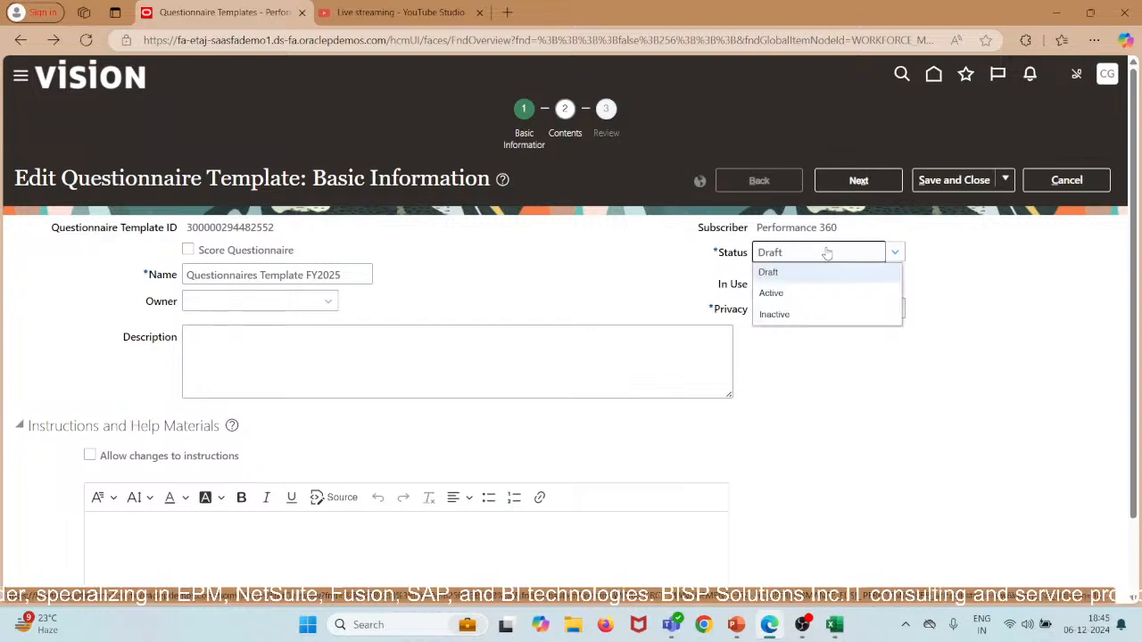
click(771, 294)
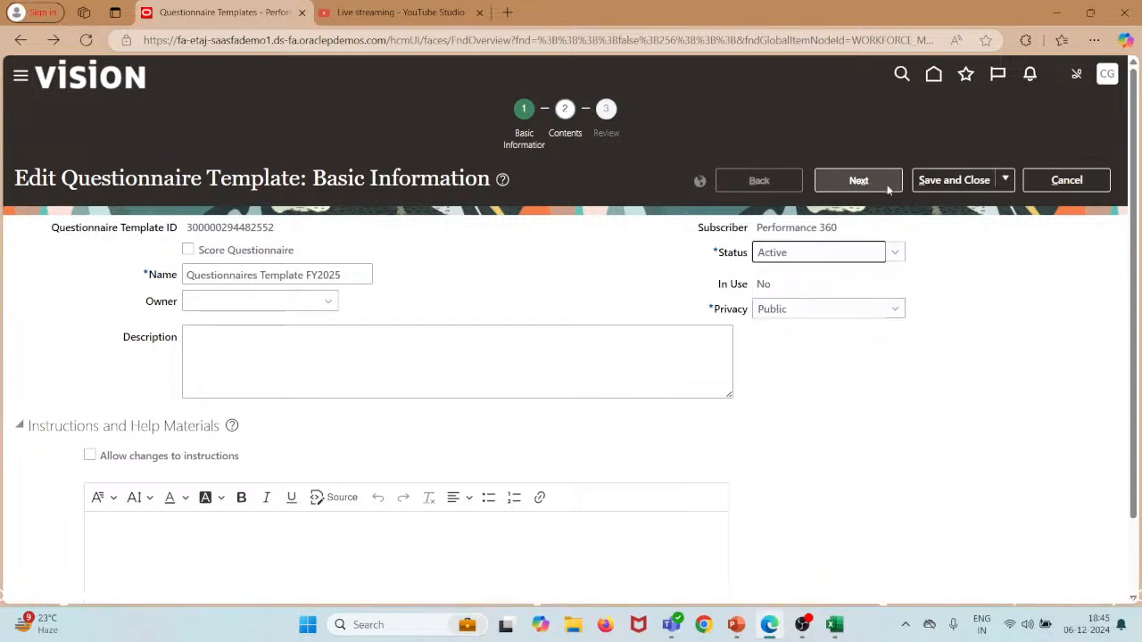
click(947, 180)
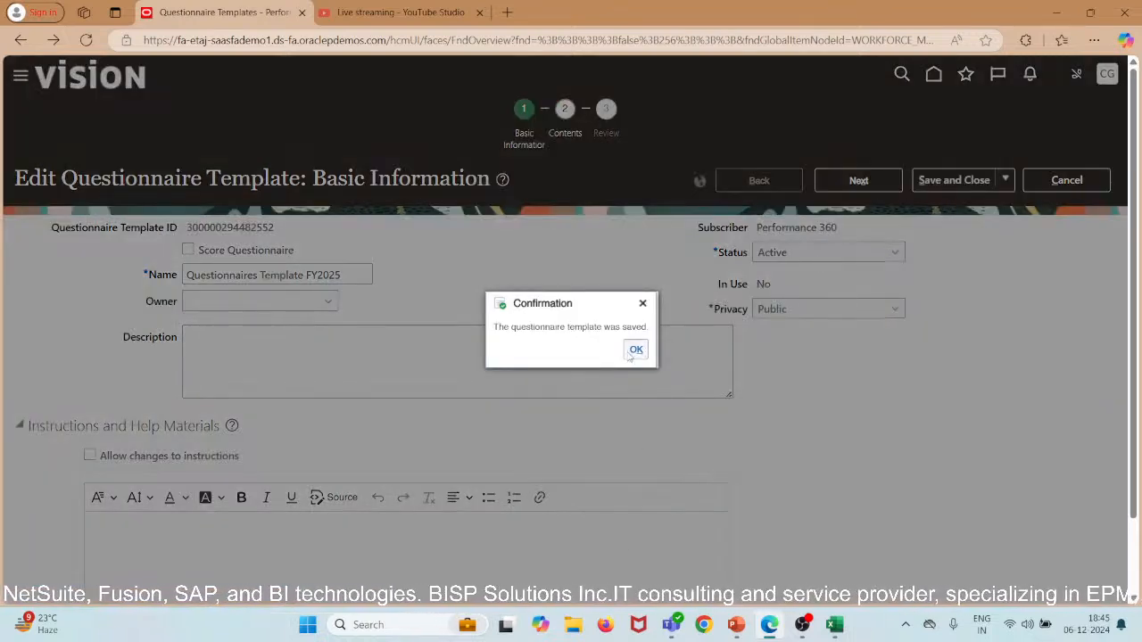
click(635, 350)
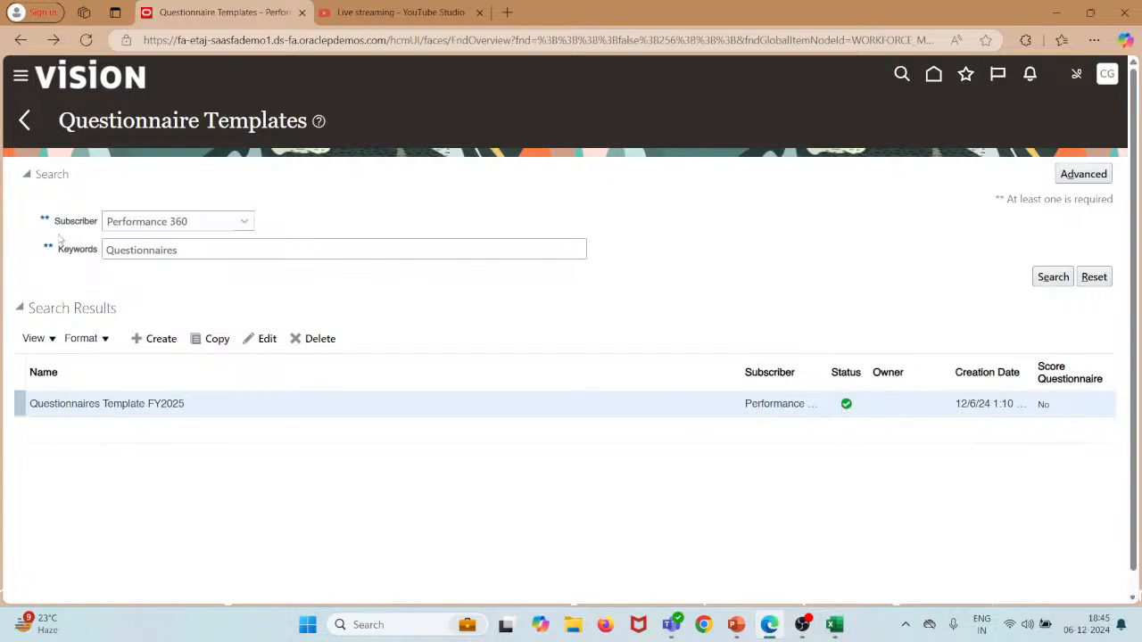
Step: In the Questionnaires task, create a folder named "Questionaires FY2025" under Questionnaire Library and open it
click(26, 121)
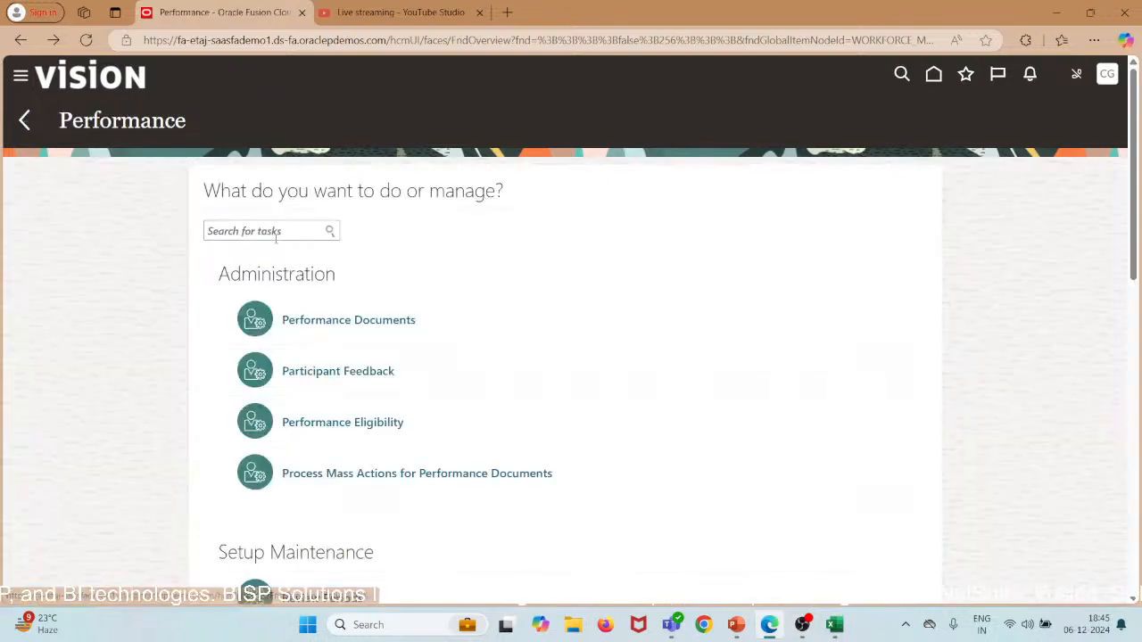
scroll(377, 331, down, 5)
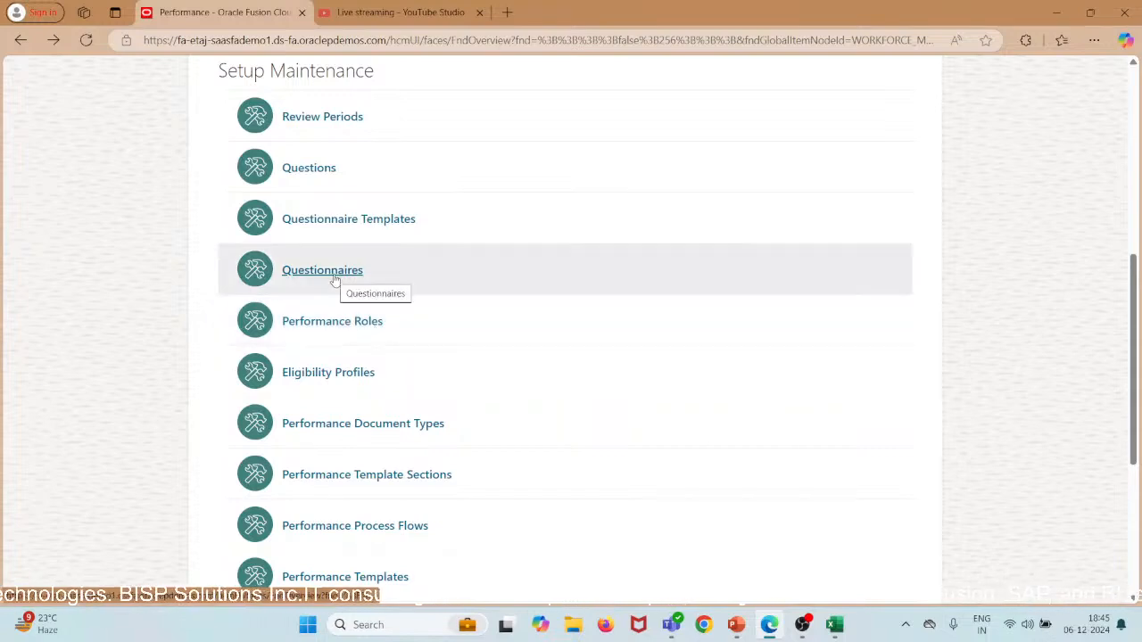
click(333, 278)
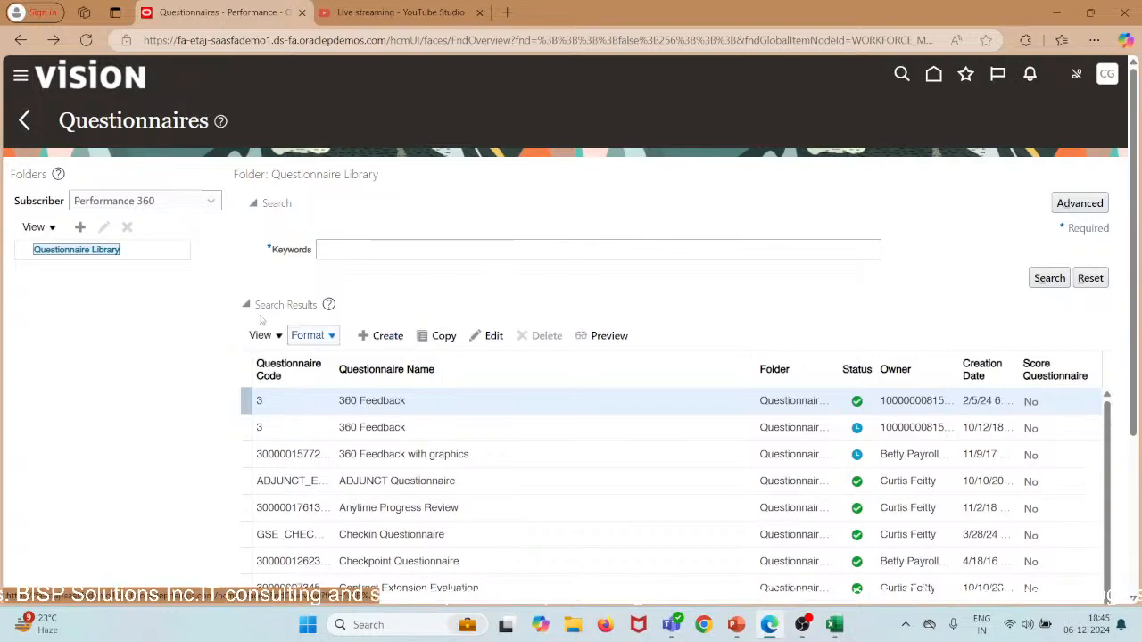
click(81, 228)
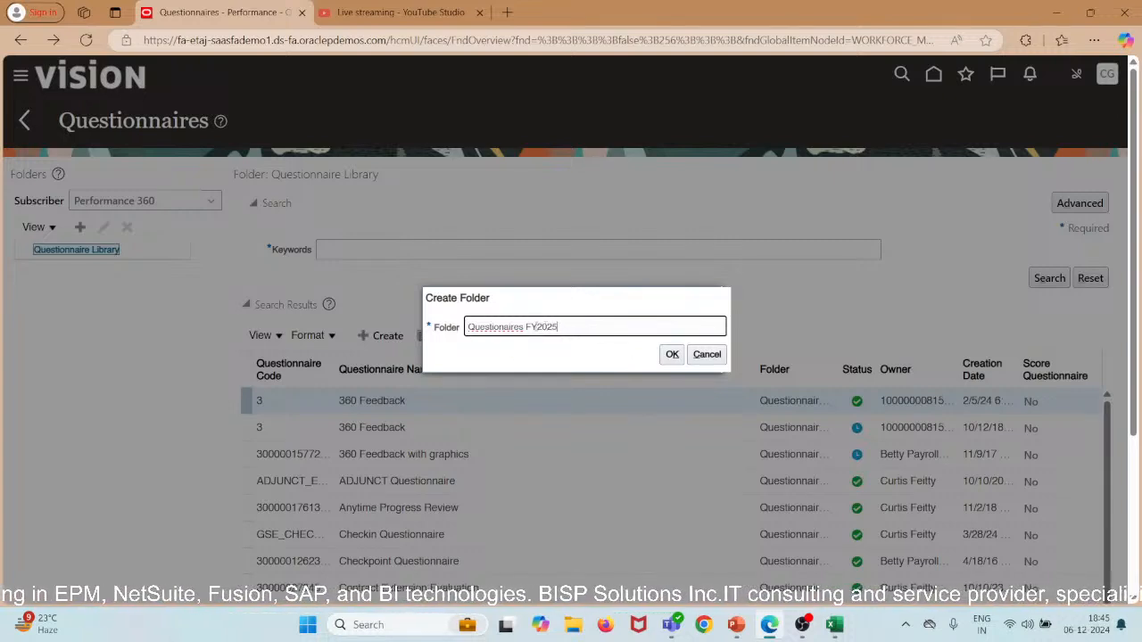
click(672, 354)
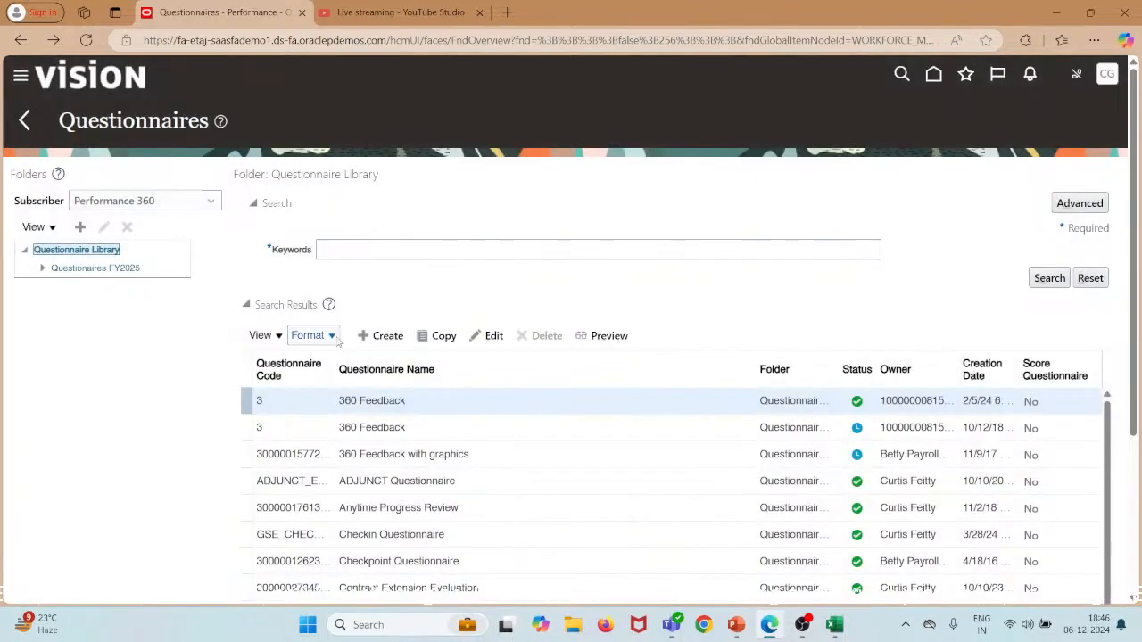
click(130, 269)
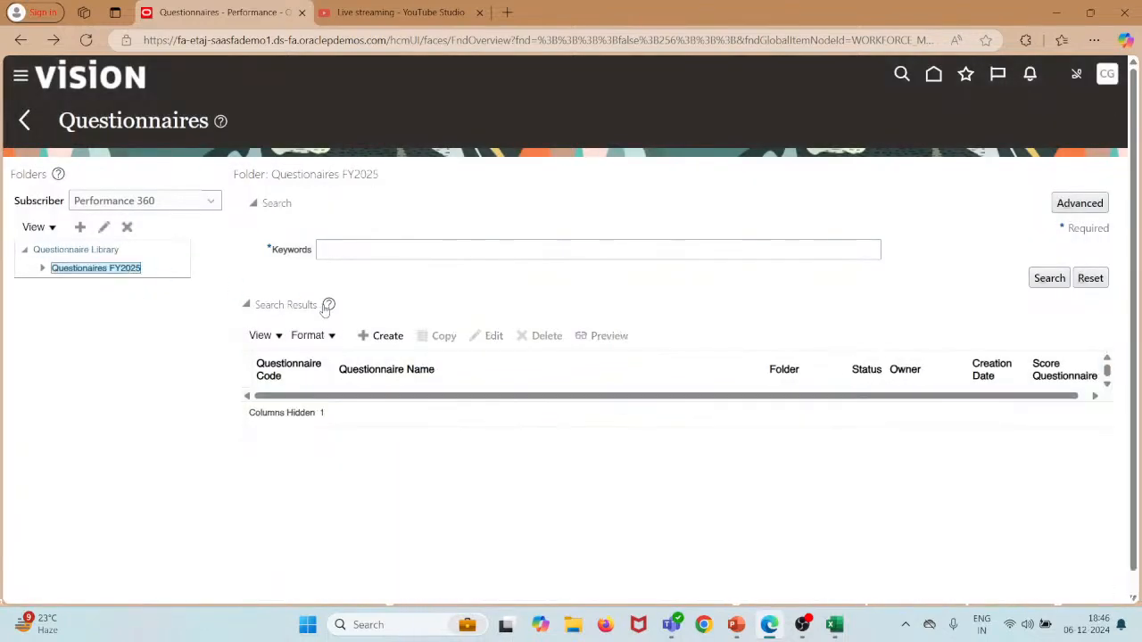
Step: Start a new questionnaire in the Questionaires FY2025 folder based on Questionnaires Template FY2025, finding the template by the name "Questionnaires"
click(382, 336)
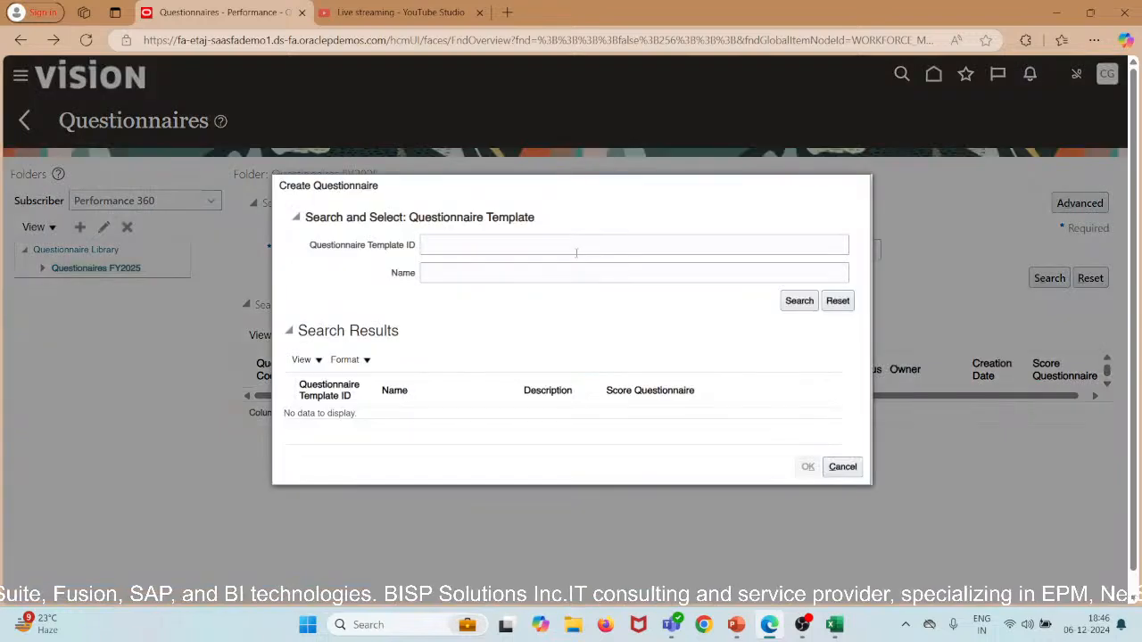
click(494, 273)
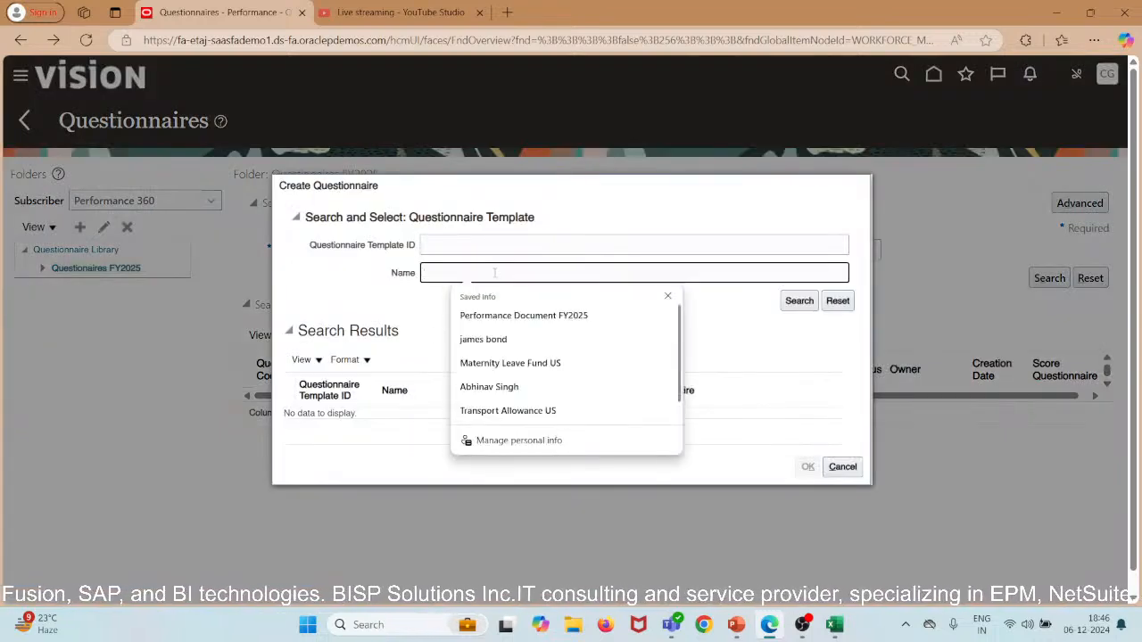
key(ctrl+v)
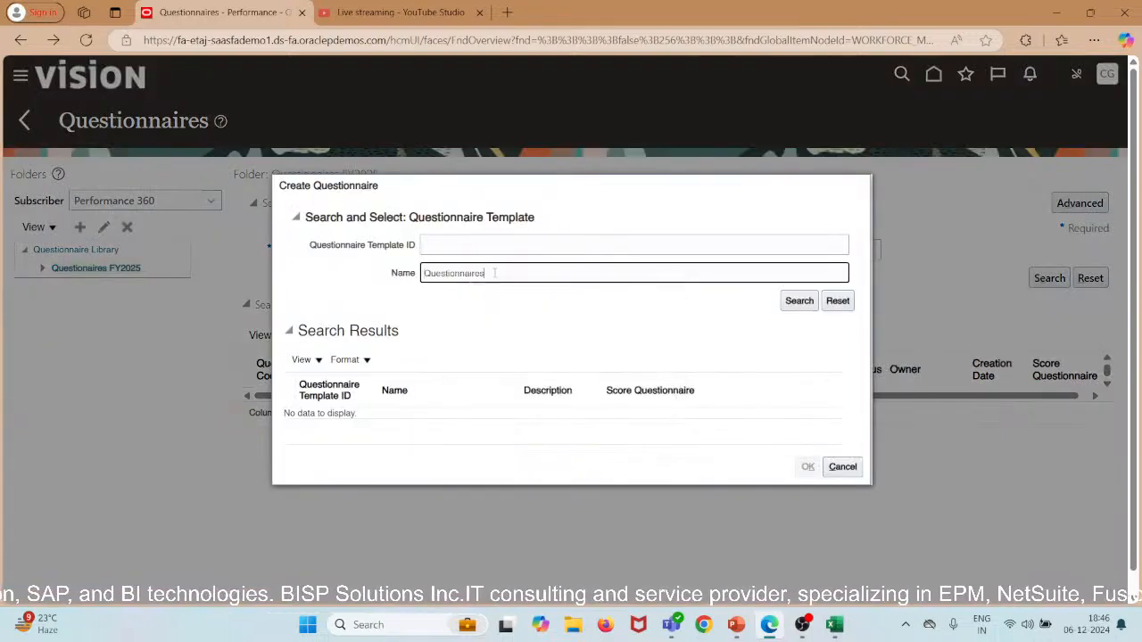
click(794, 303)
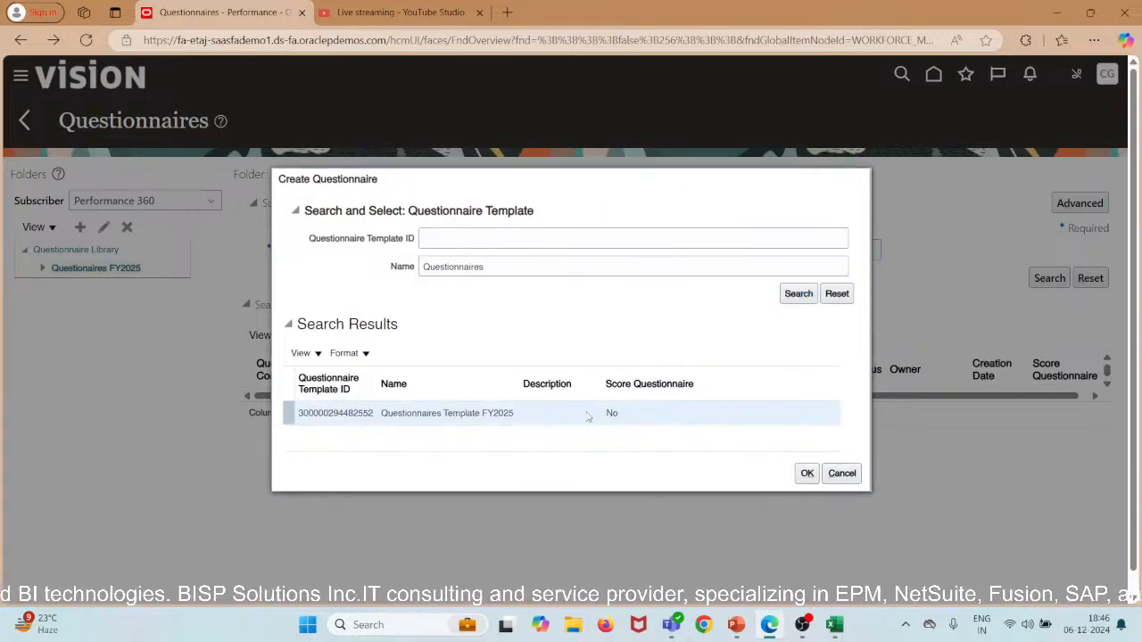
click(800, 474)
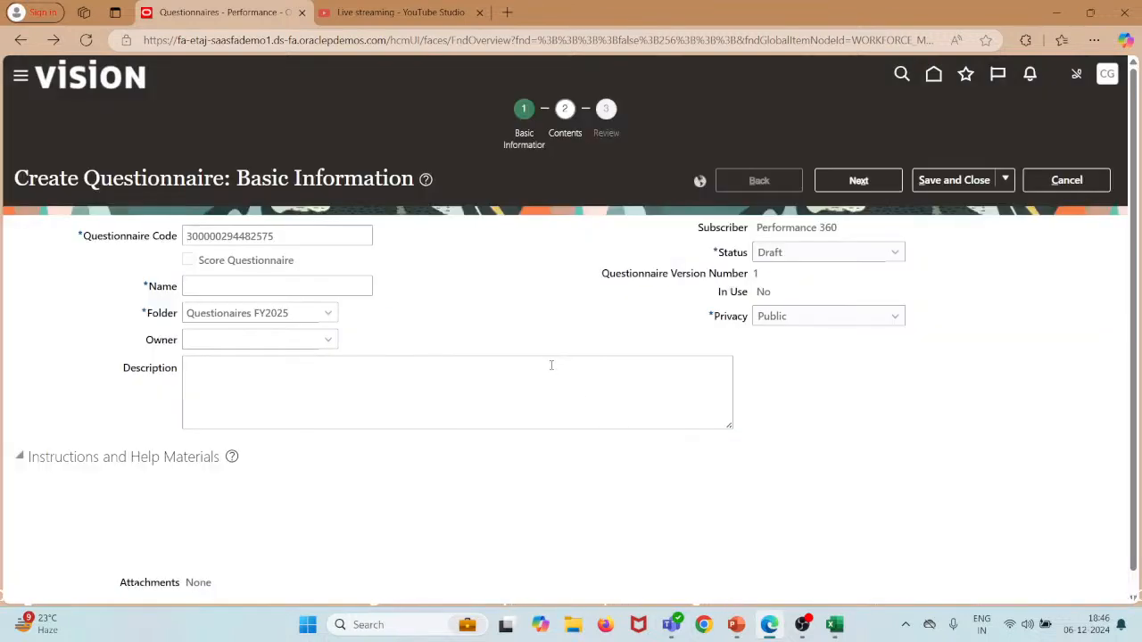
Step: Name the questionnaire "Questionnaires", set its status to Active, and continue to its contents
click(284, 288)
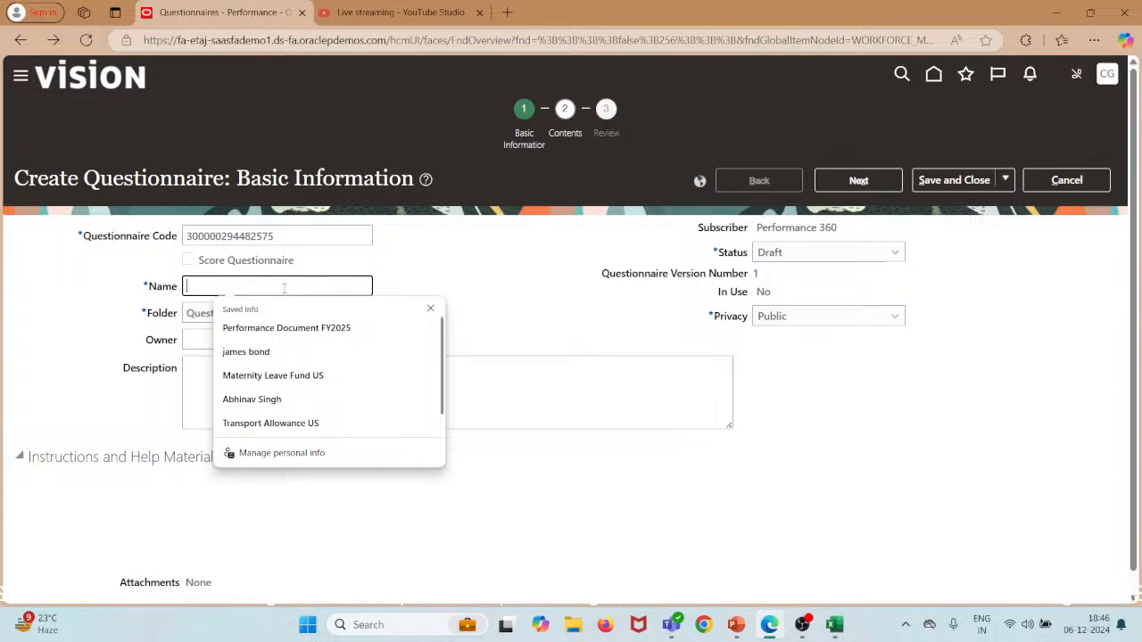
text(Questionnaires)
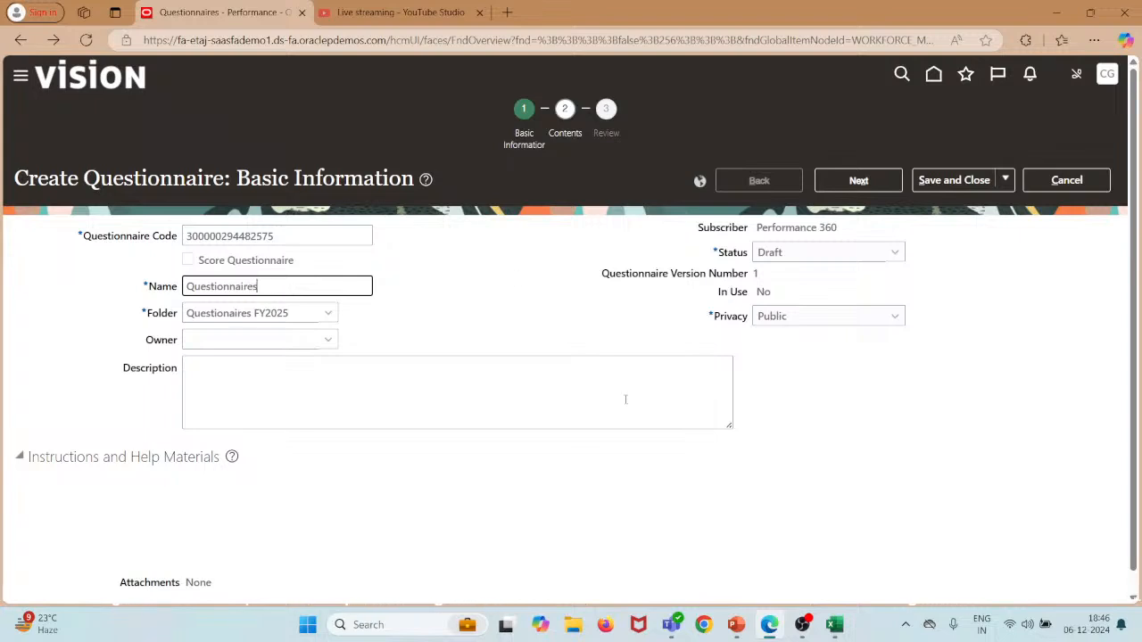
scroll(625, 398, down, 1)
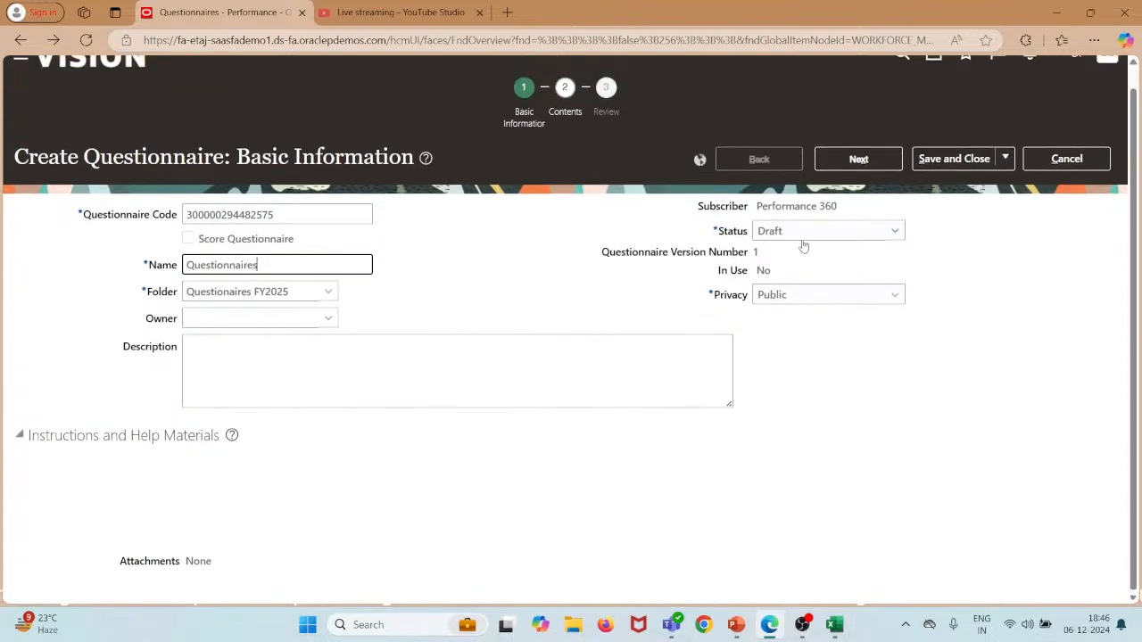
click(803, 232)
click(794, 270)
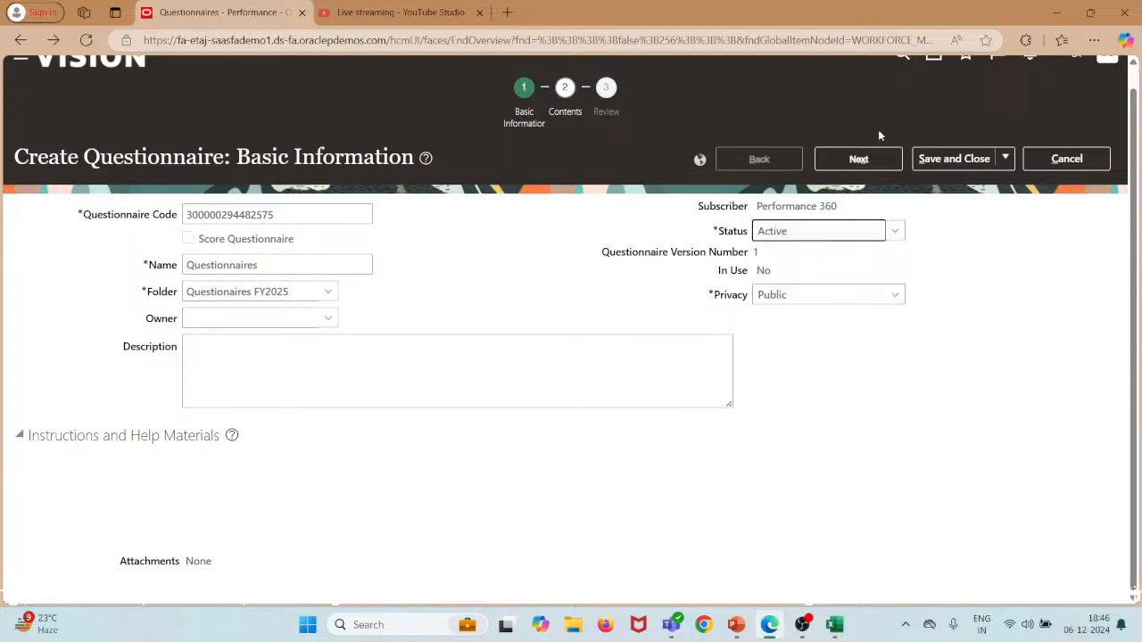
click(860, 160)
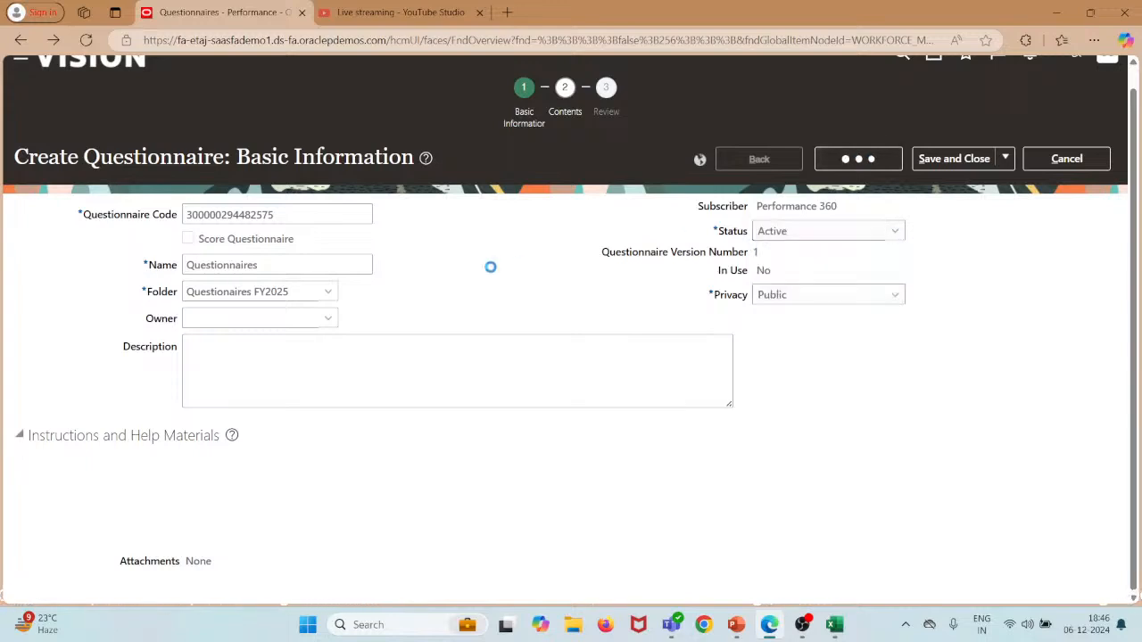
Step: Check the questionnaire's sections and questions, save and close it from the review stage, and return to the Performance task page
scroll(479, 269, down, 3)
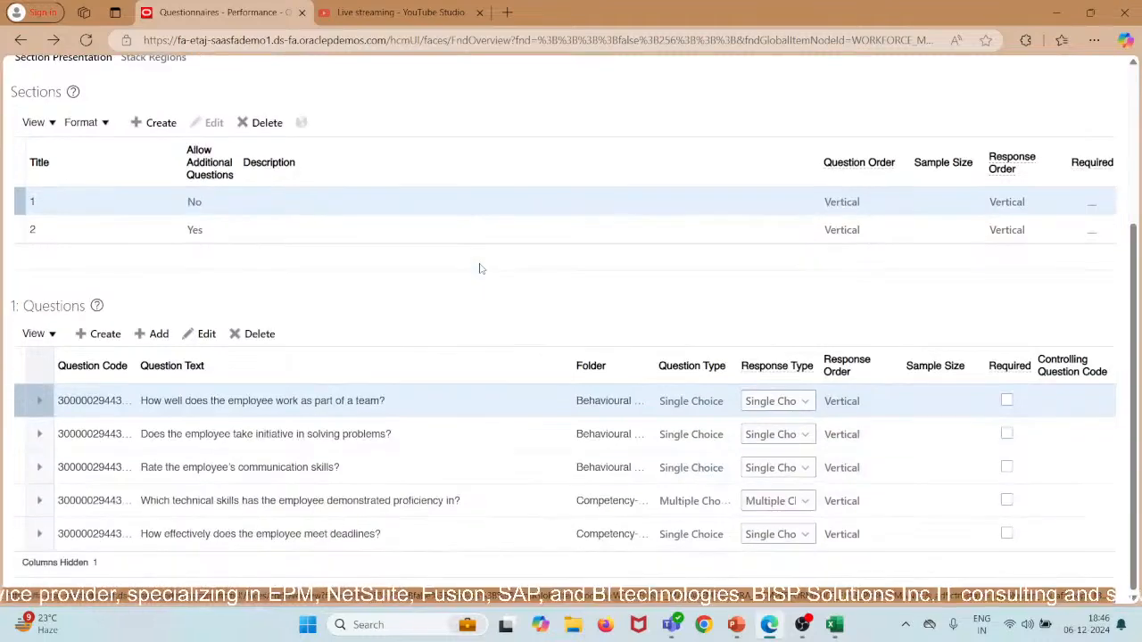
scroll(479, 269, up, 4)
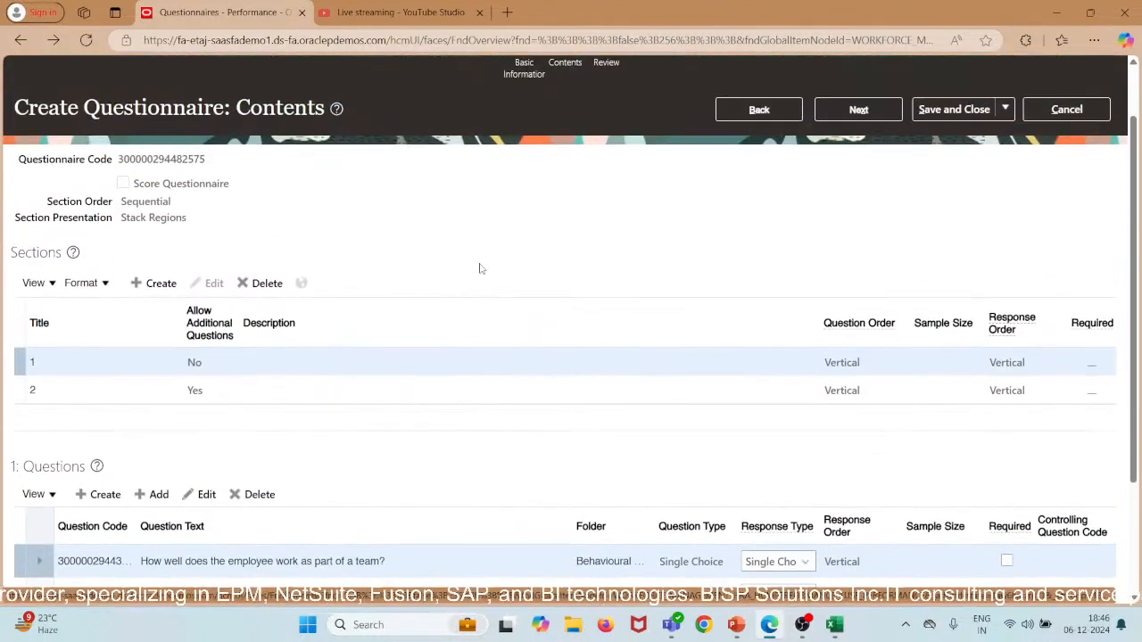
scroll(479, 269, down, 2)
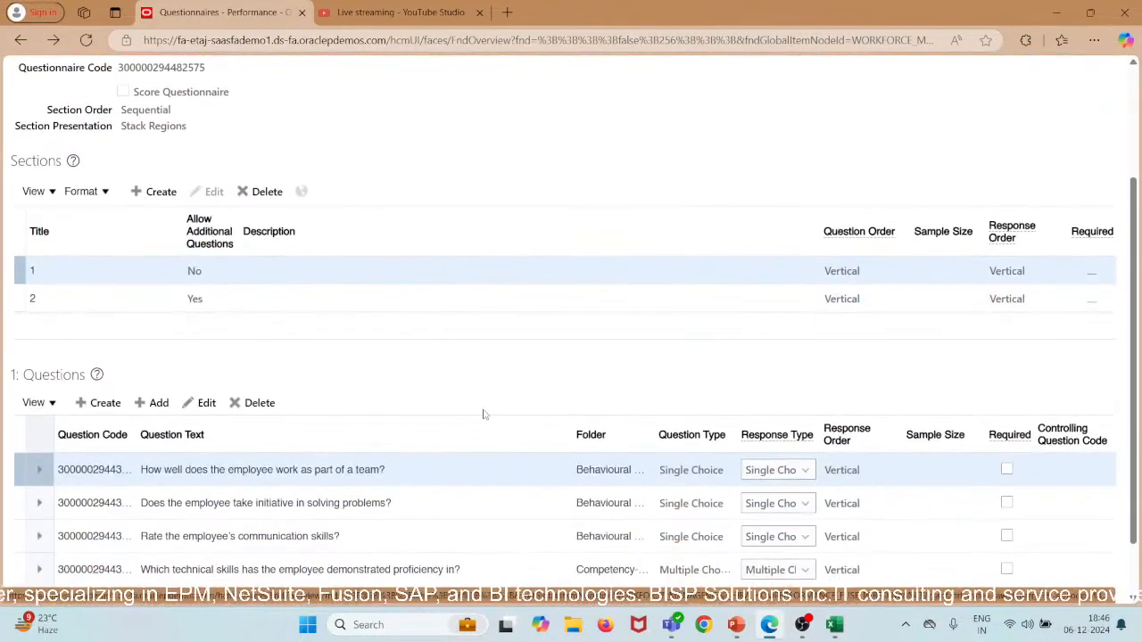
scroll(482, 414, down, 2)
scroll(313, 403, up, 2)
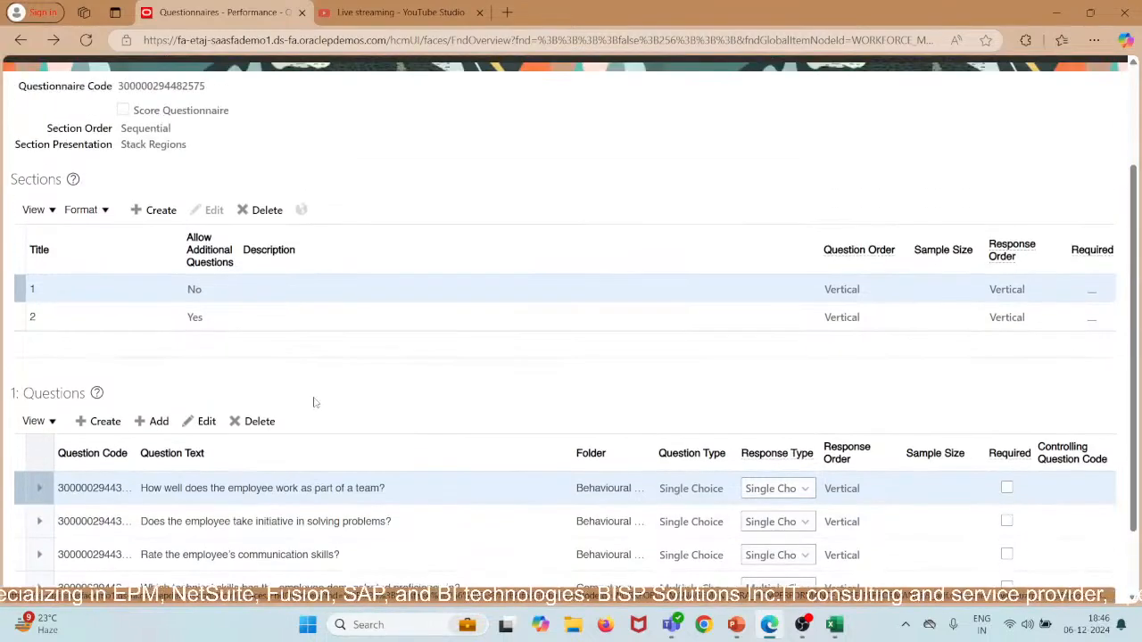
scroll(313, 403, up, 2)
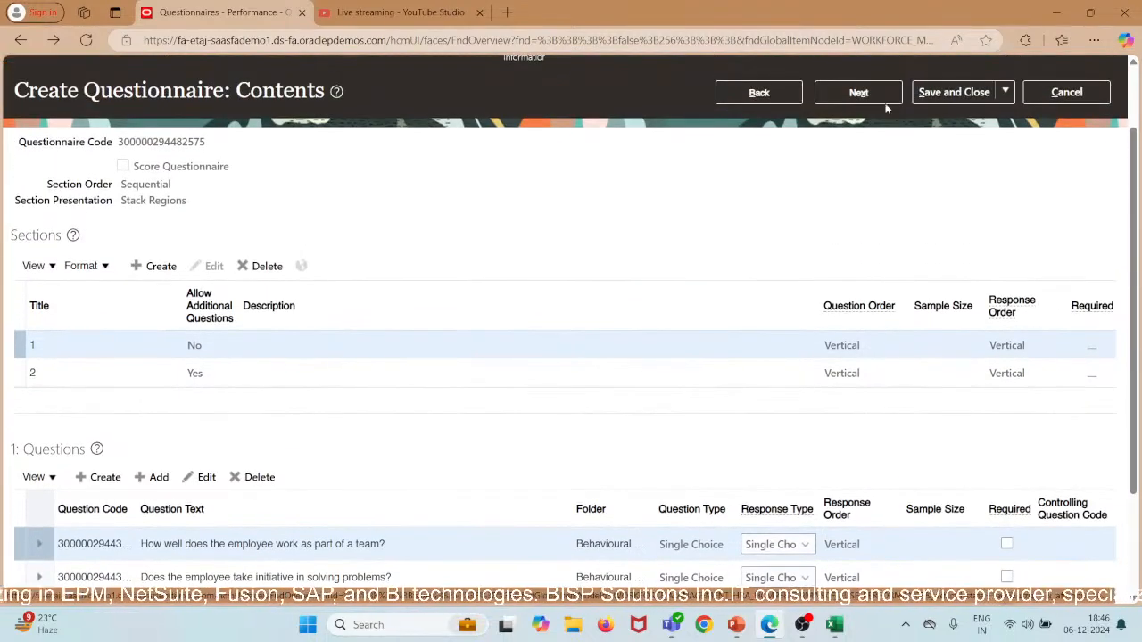
scroll(642, 274, up, 2)
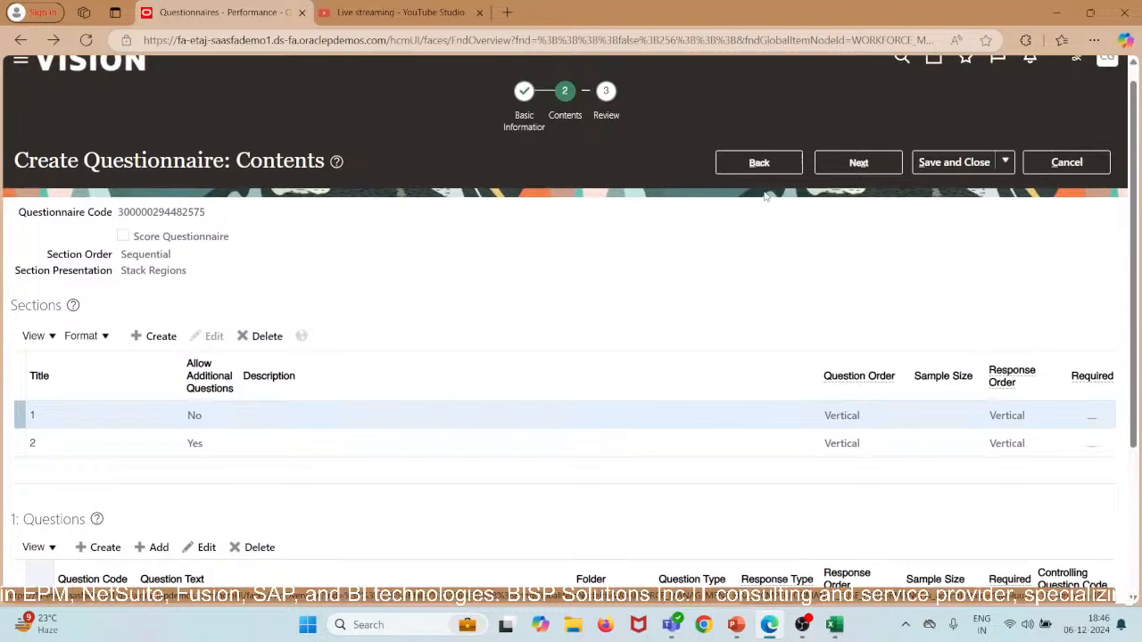
click(858, 163)
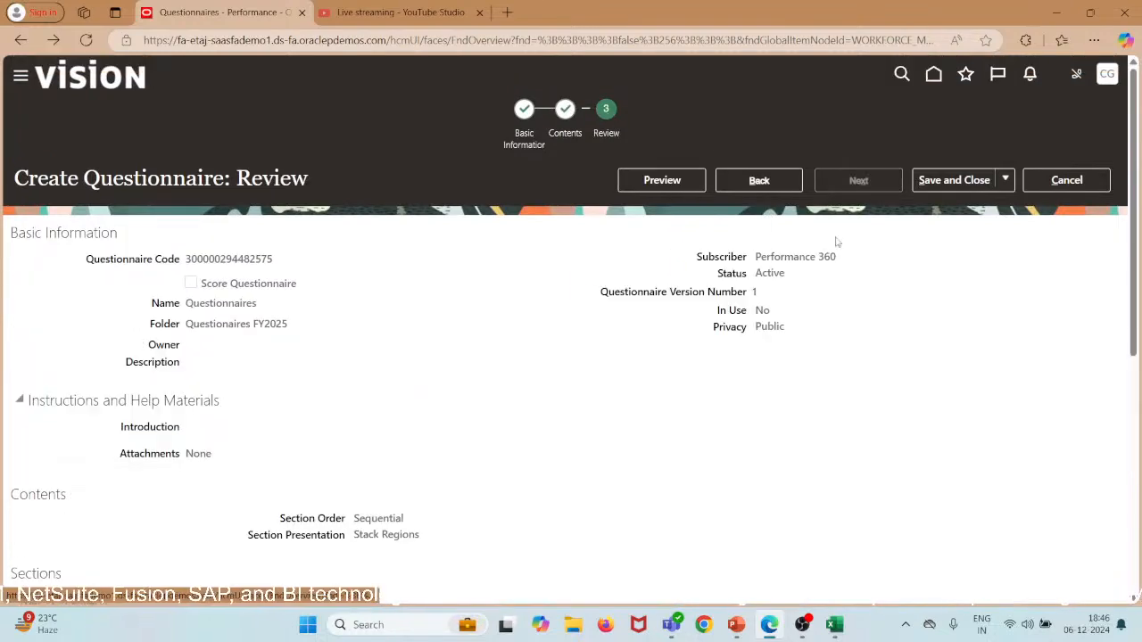
click(956, 185)
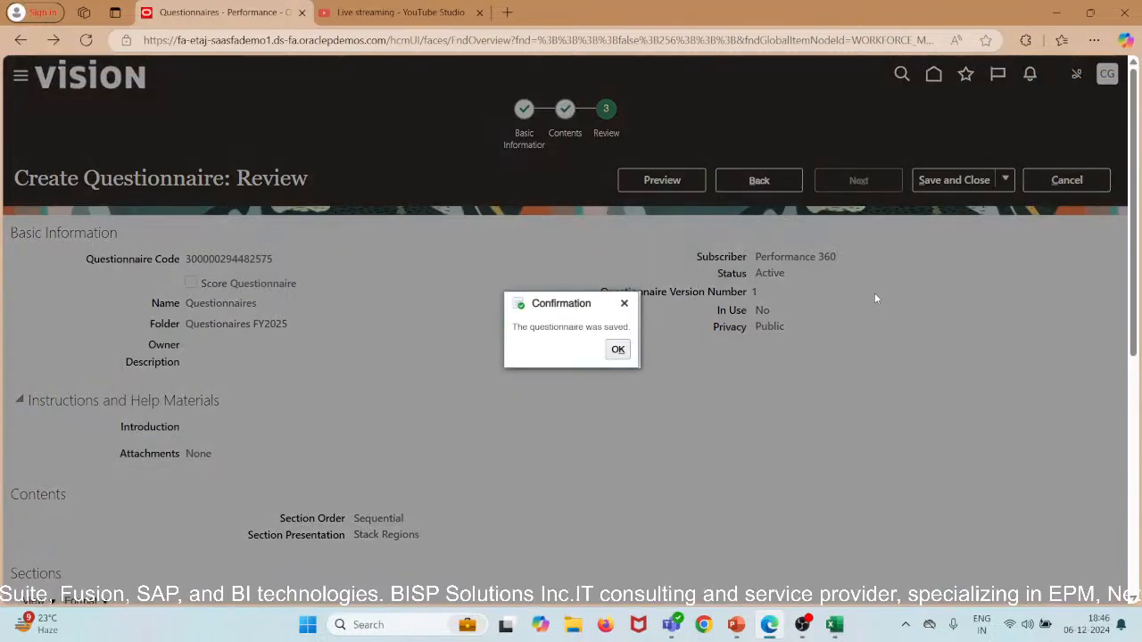
click(618, 350)
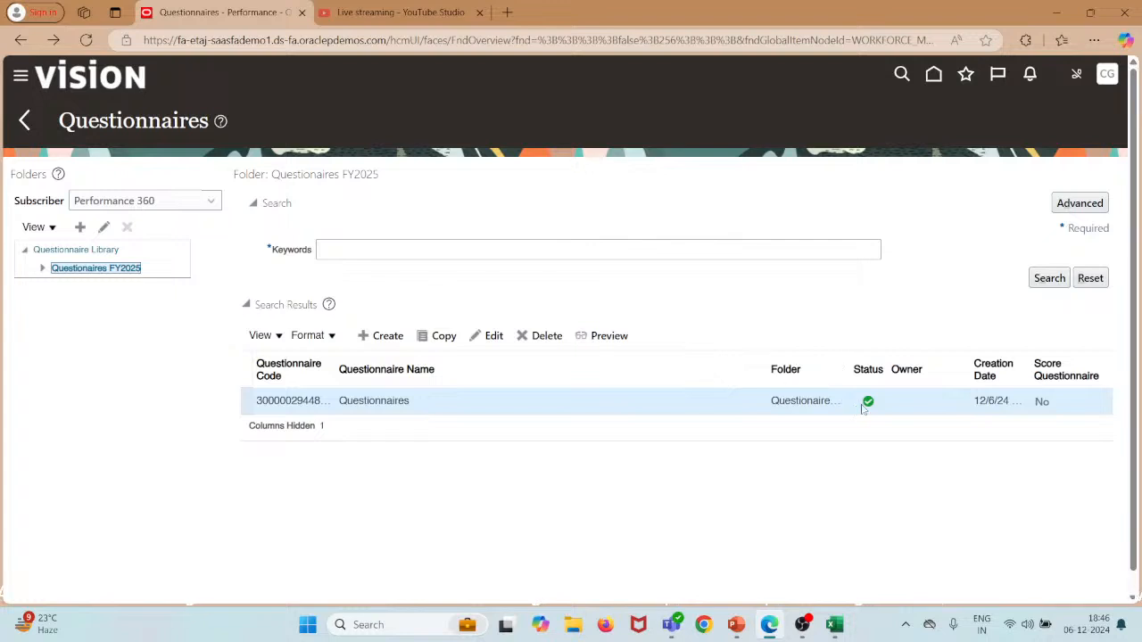
mouse_move(868, 403)
click(22, 123)
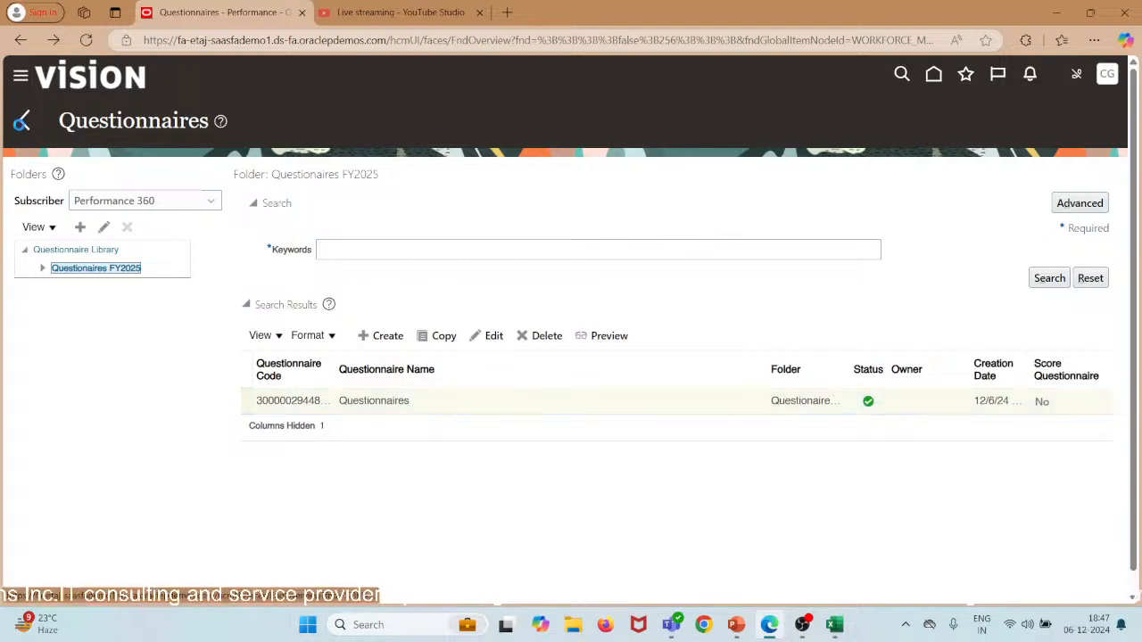
Step: Switch to the Example workbook in Excel to look over the Questions sheet, and return to the browser
mouse_move(835, 627)
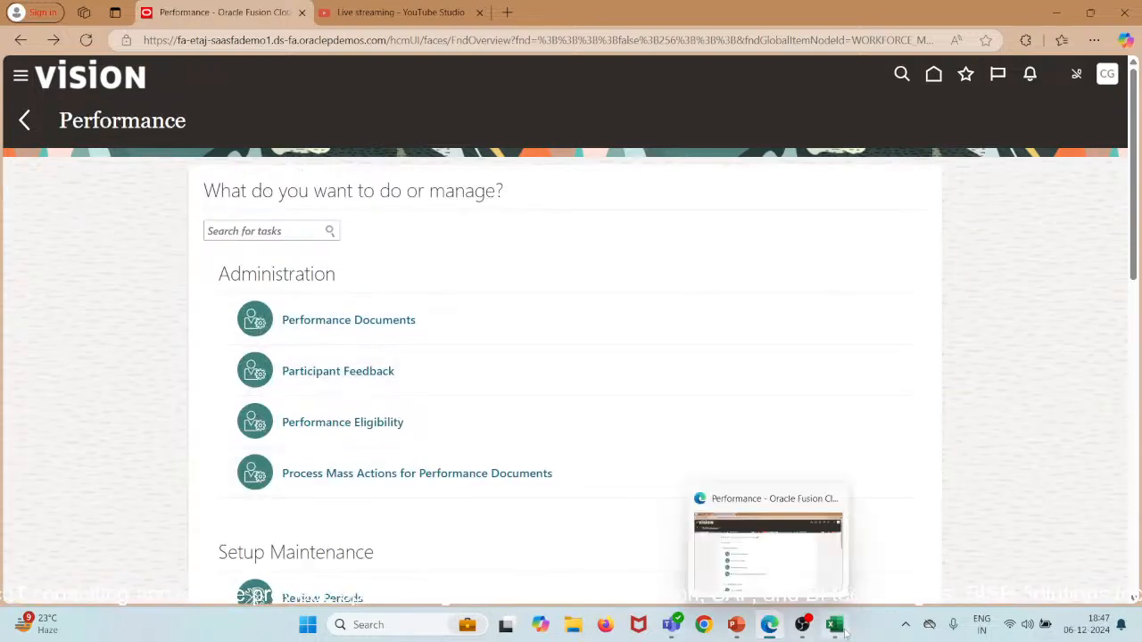
click(825, 553)
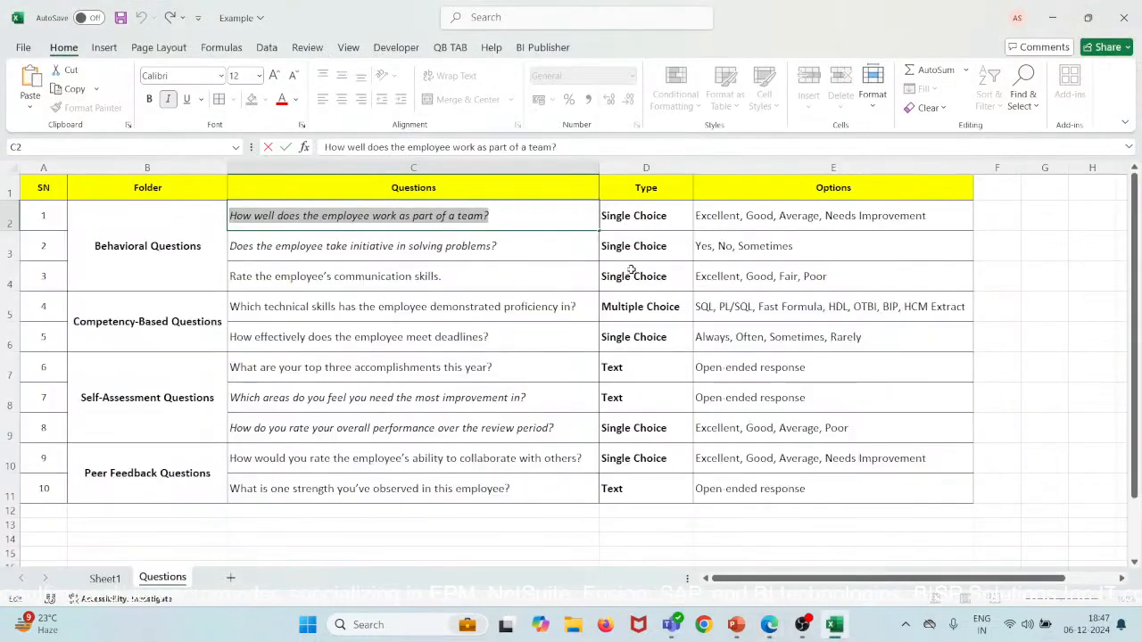
click(631, 270)
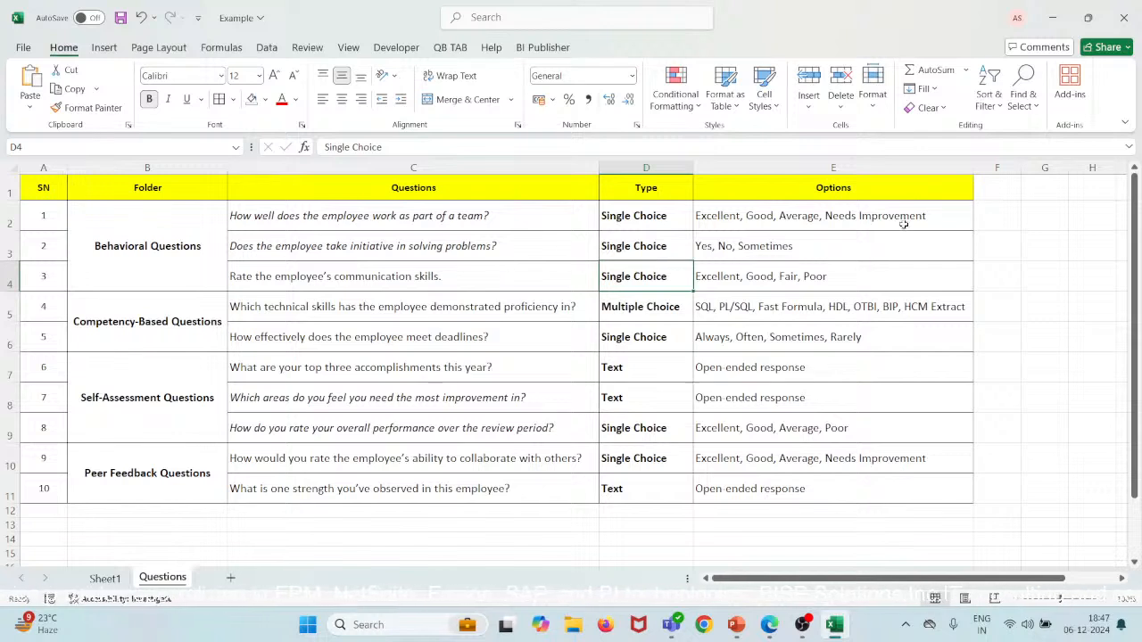
click(1062, 18)
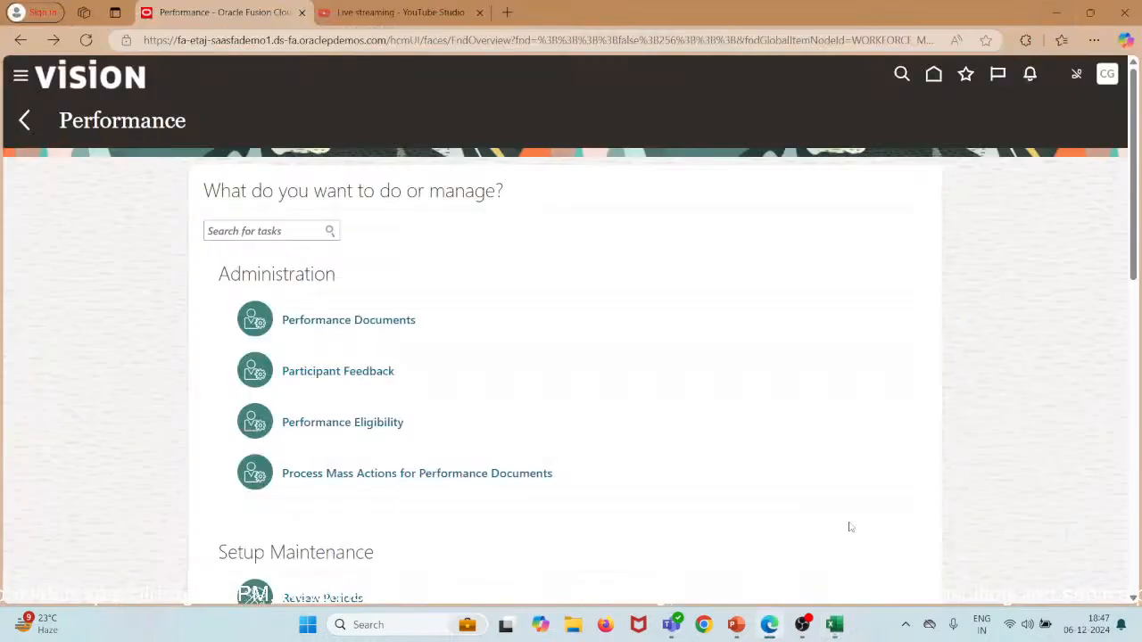
Step: Switch to the live streaming page in YouTube Studio and start ending the stream
mouse_move(808, 616)
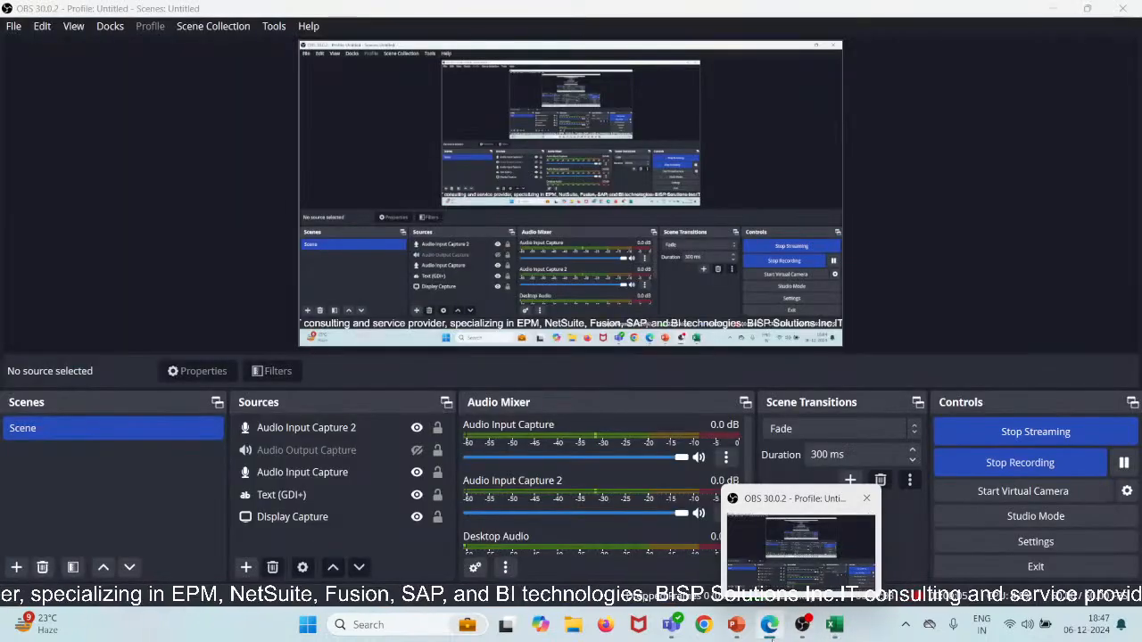
mouse_move(741, 629)
click(392, 12)
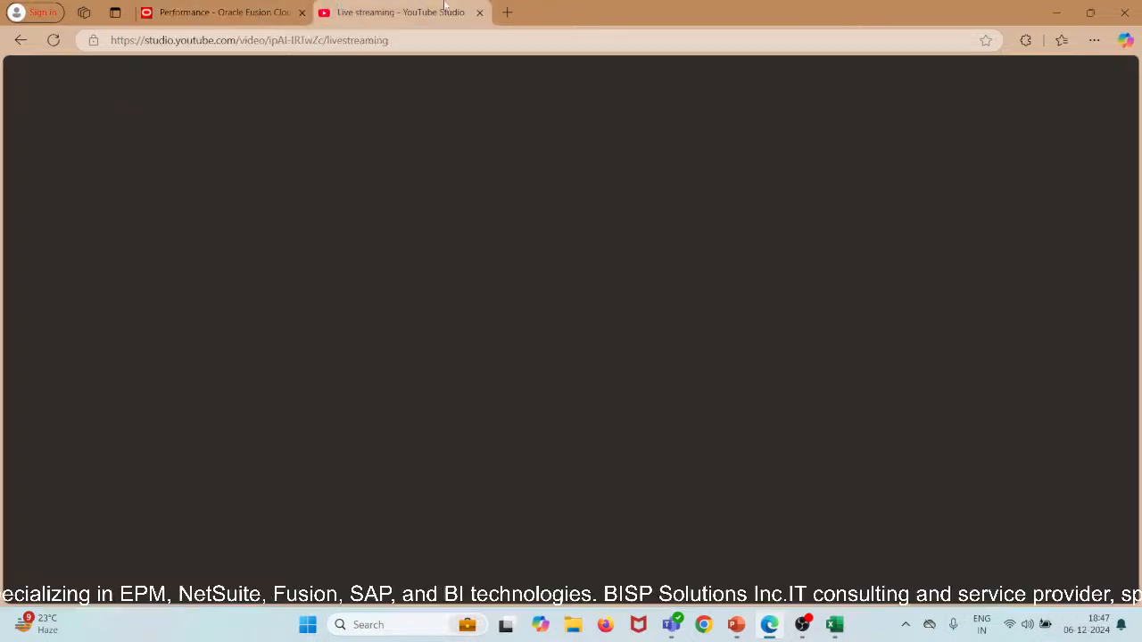
click(970, 82)
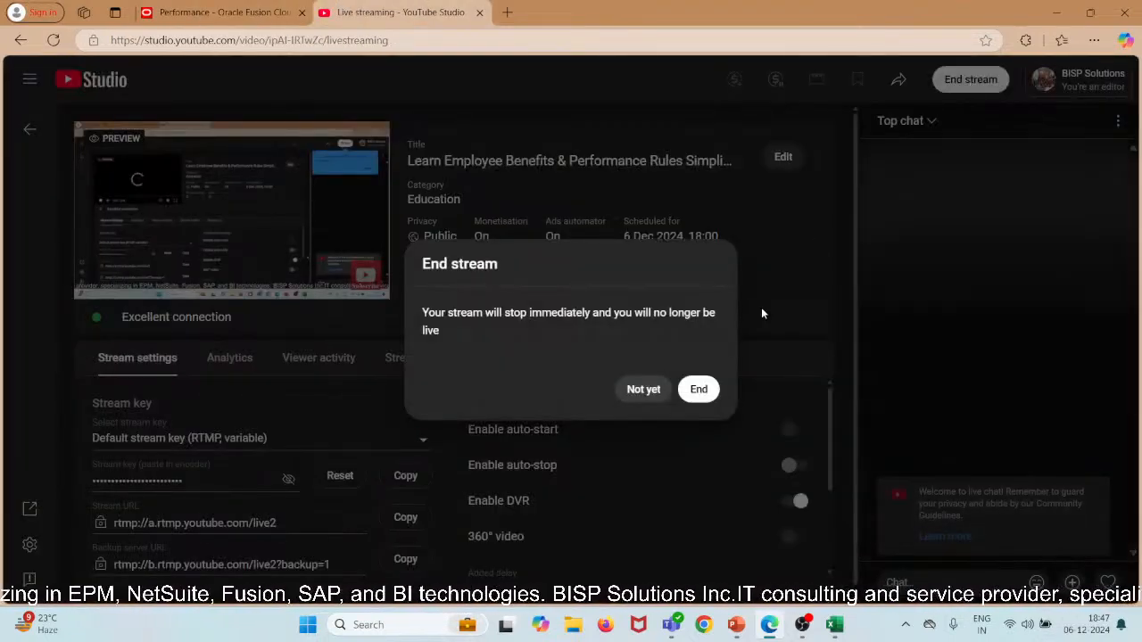